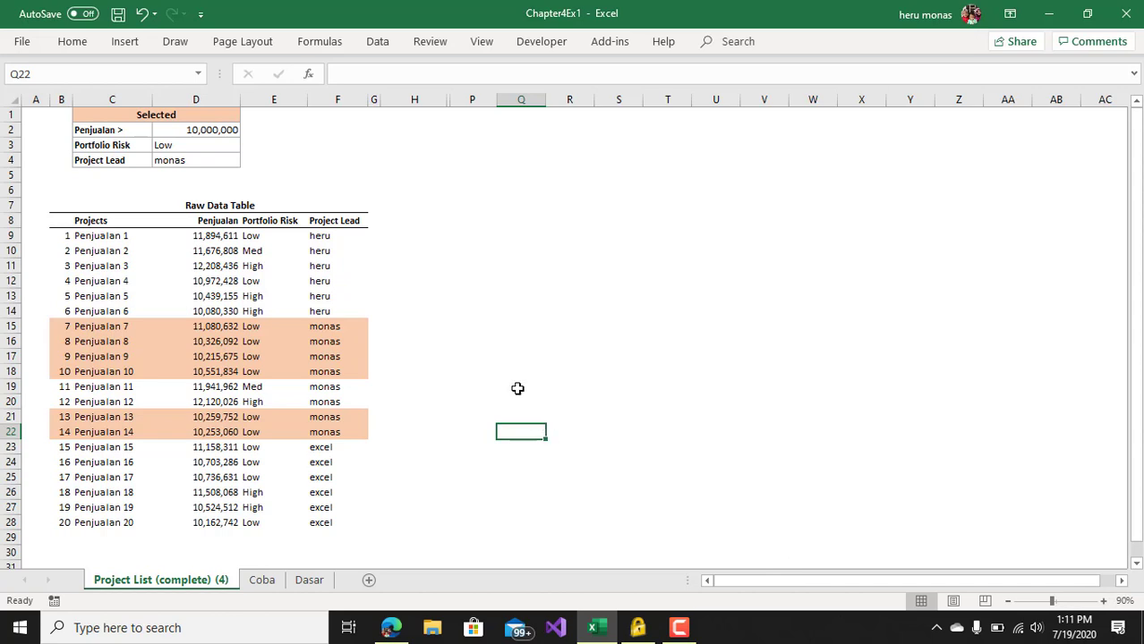
Step: Switch to the browser and view the Facebook group page "Bantuan Macro/VBA Excel-Power pivot-Power Query-DAX (Indonesia)", highlighting its name
{"action": "left_click", "coordinate": [496, 369]}
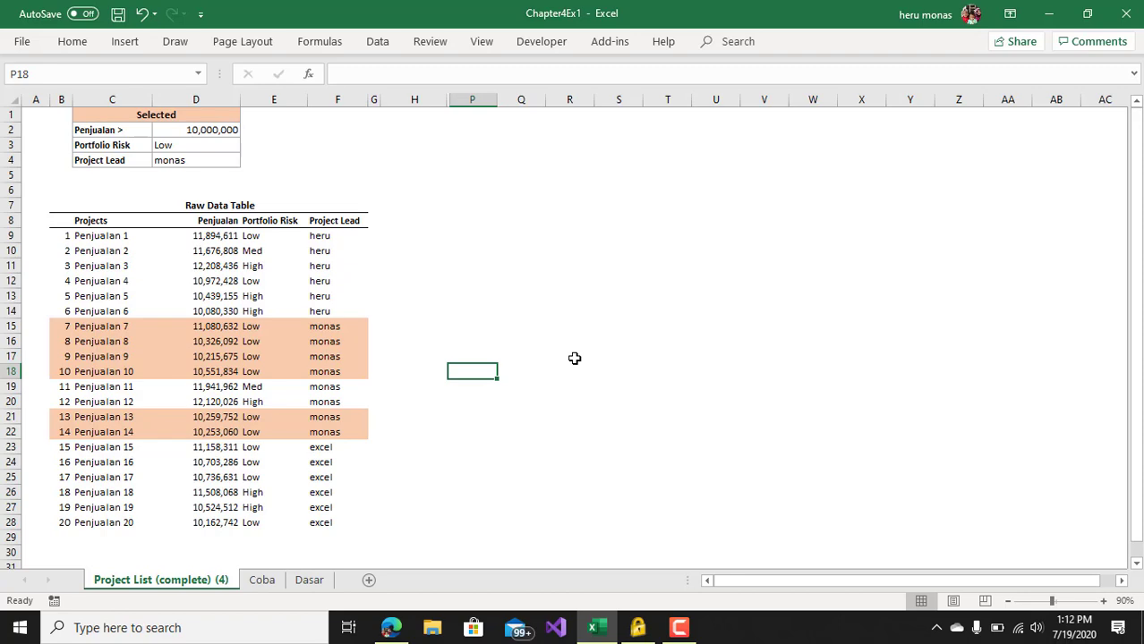
{"action": "left_click", "coordinate": [388, 631]}
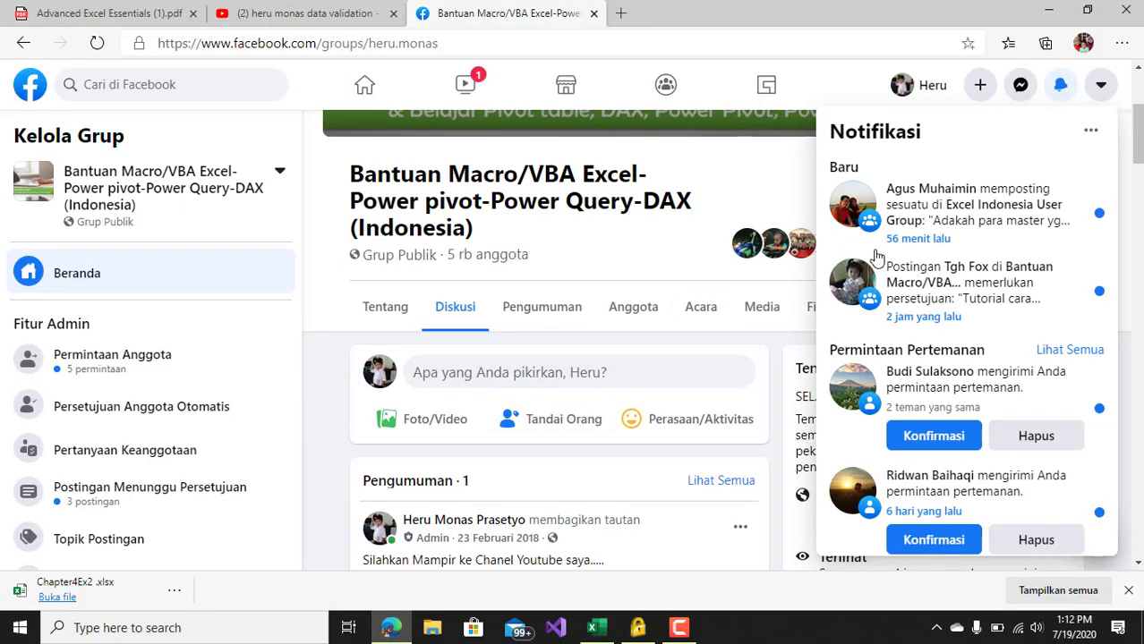
{"action": "left_click", "coordinate": [1059, 84]}
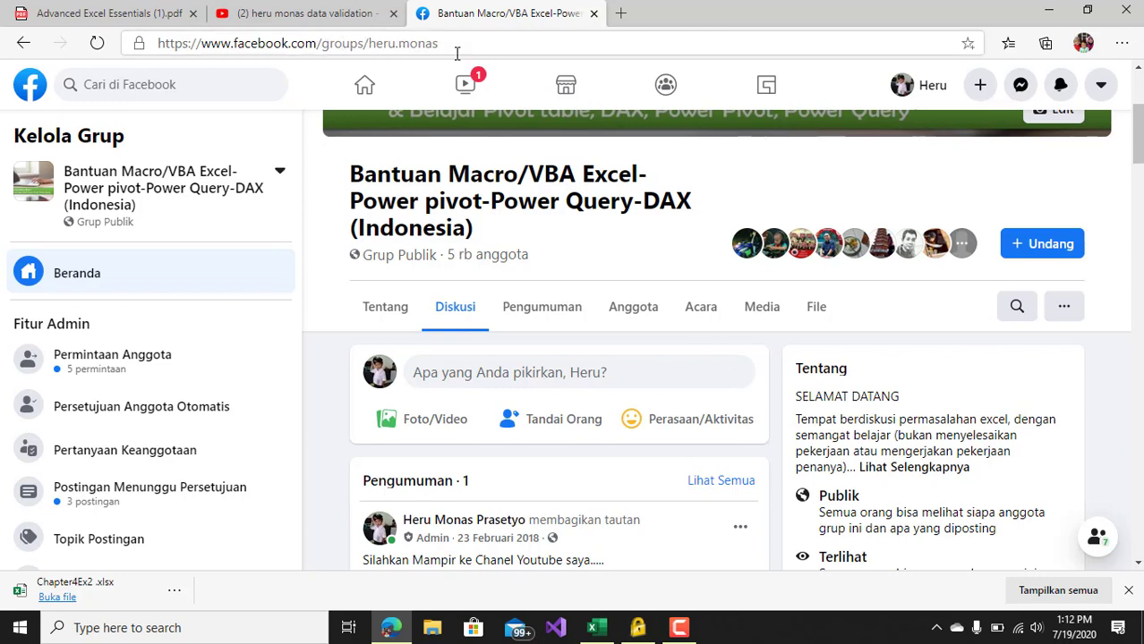
{"action": "left_click_drag", "start_coordinate": [349, 171], "coordinate": [577, 231]}
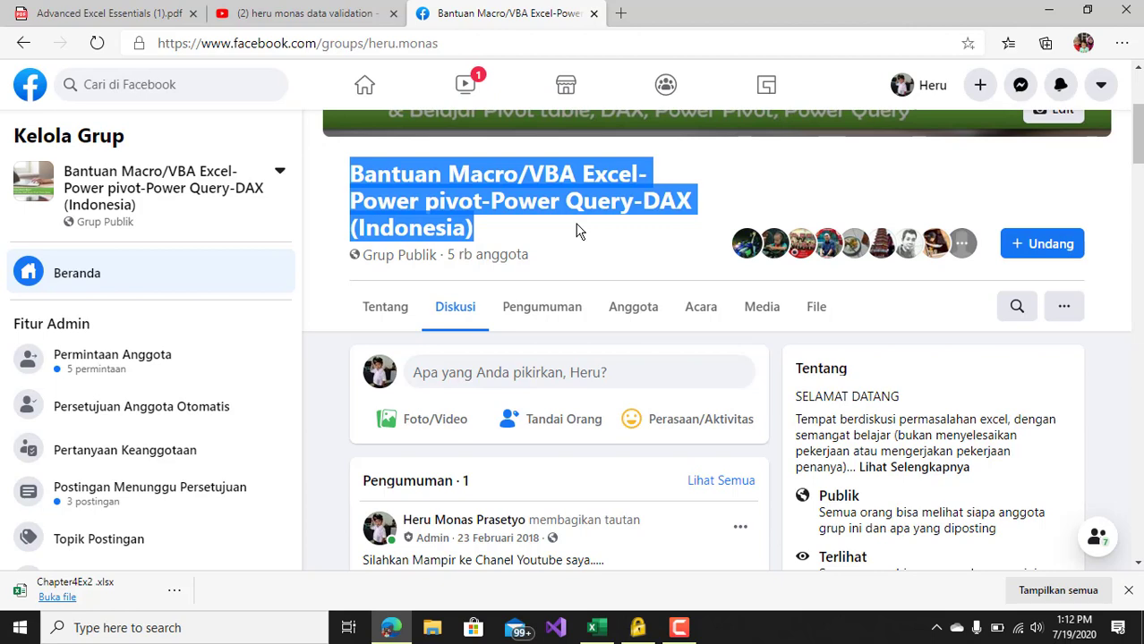
{"action": "mouse_move", "coordinate": [1138, 148]}
{"action": "left_mouse_down"}
{"action": "mouse_move", "coordinate": [1140, 389]}
{"action": "mouse_move", "coordinate": [1140, 159]}
{"action": "left_mouse_up"}
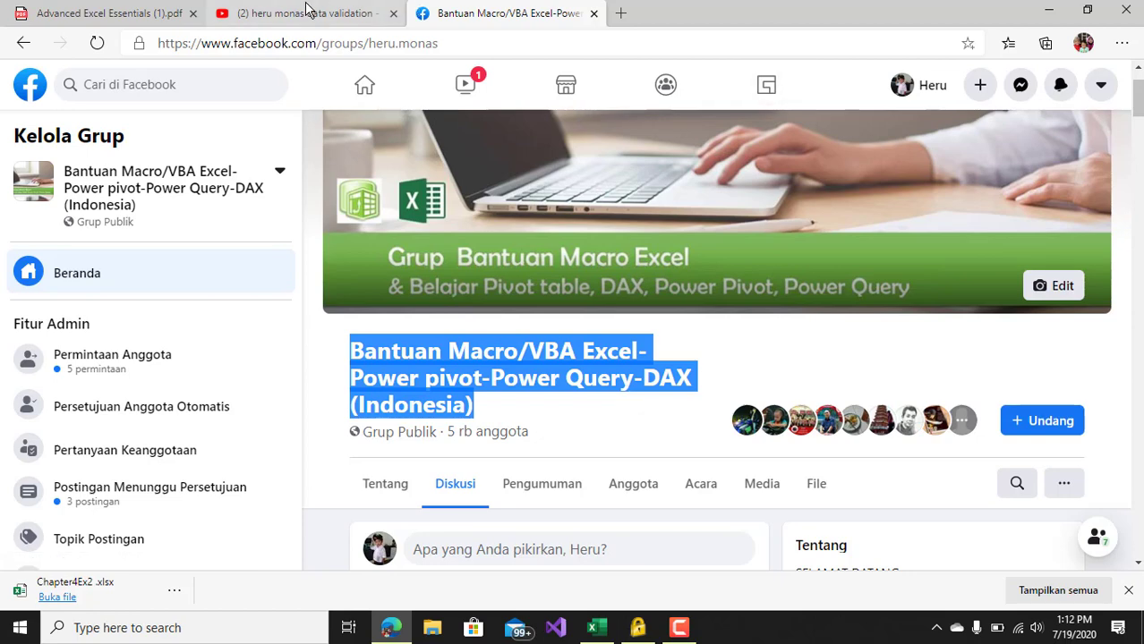
Step: Switch back to Excel and examine the Raw Data Table and its column headers on the Coba sheet
{"action": "left_click", "coordinate": [592, 629]}
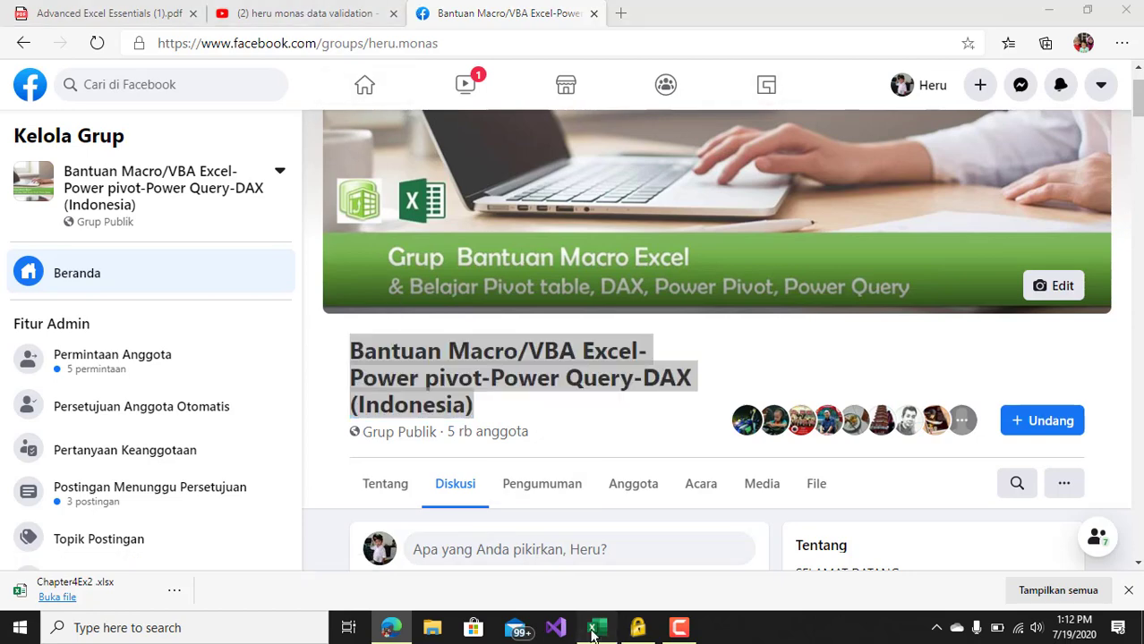
{"action": "left_click", "coordinate": [430, 314]}
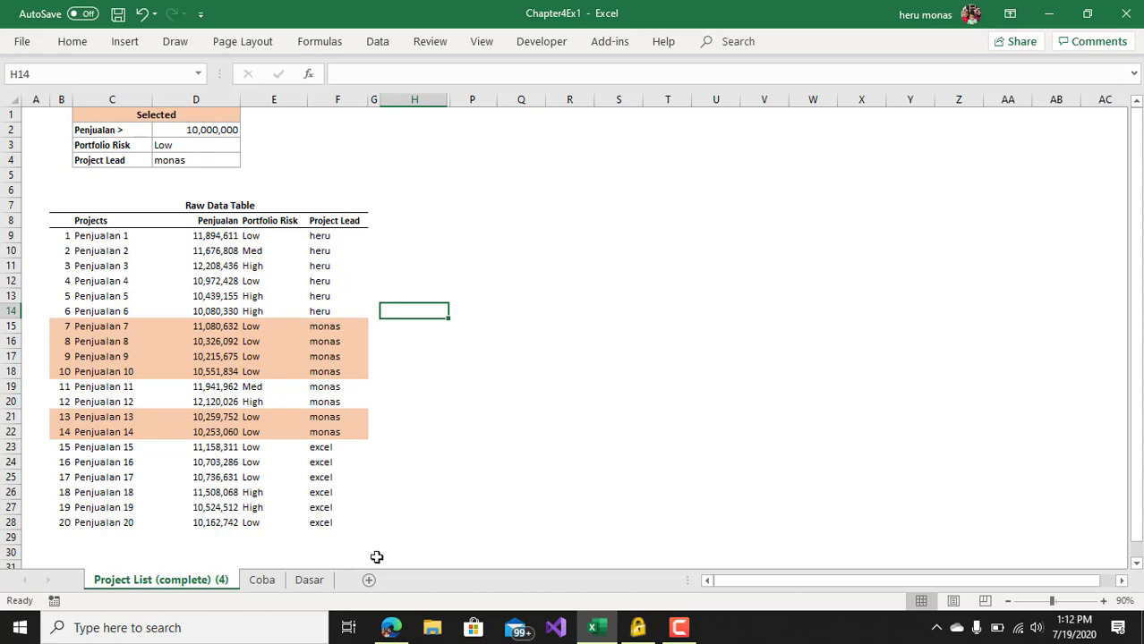
{"action": "left_click", "coordinate": [261, 581]}
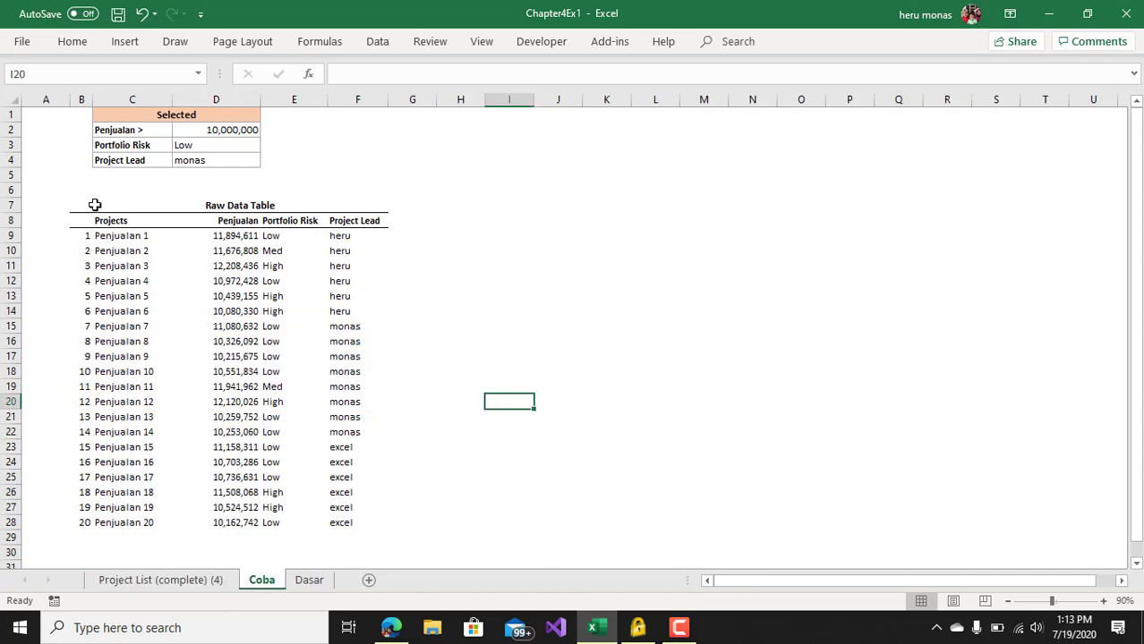
{"action": "left_click_drag", "start_coordinate": [95, 205], "coordinate": [301, 503]}
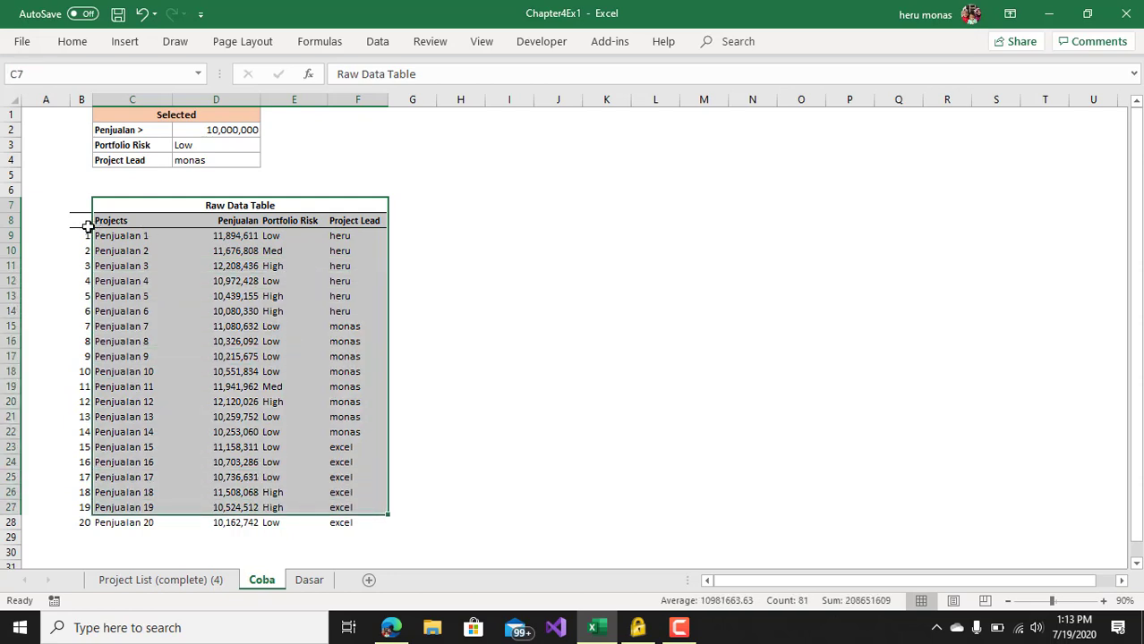
{"action": "left_click", "coordinate": [85, 221]}
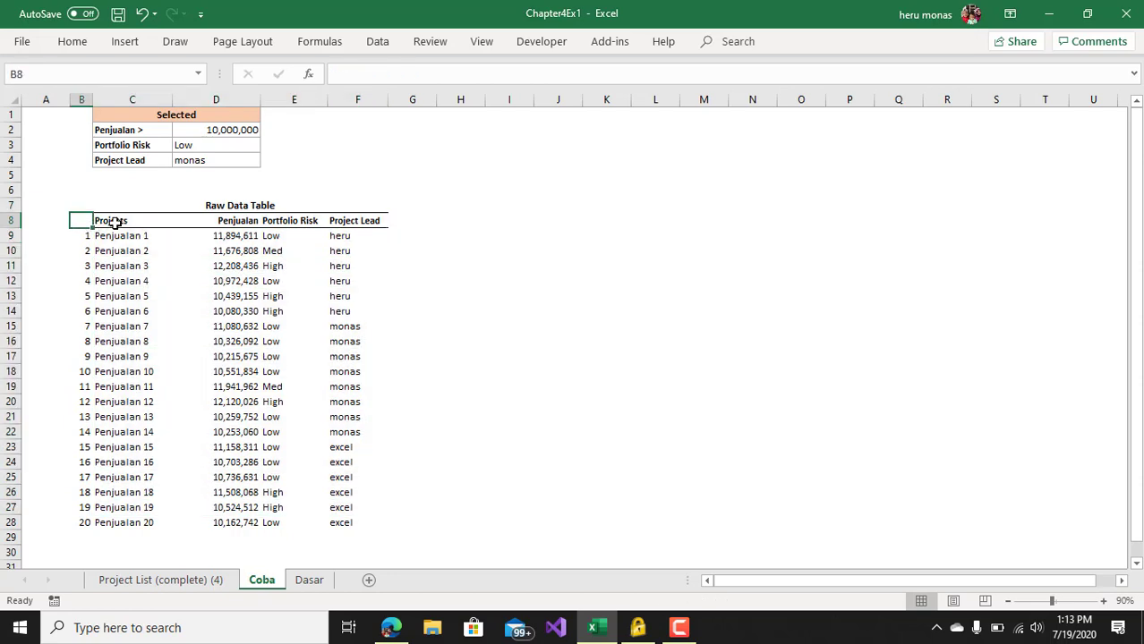
{"action": "left_click", "coordinate": [114, 222]}
{"action": "left_click", "coordinate": [229, 222]}
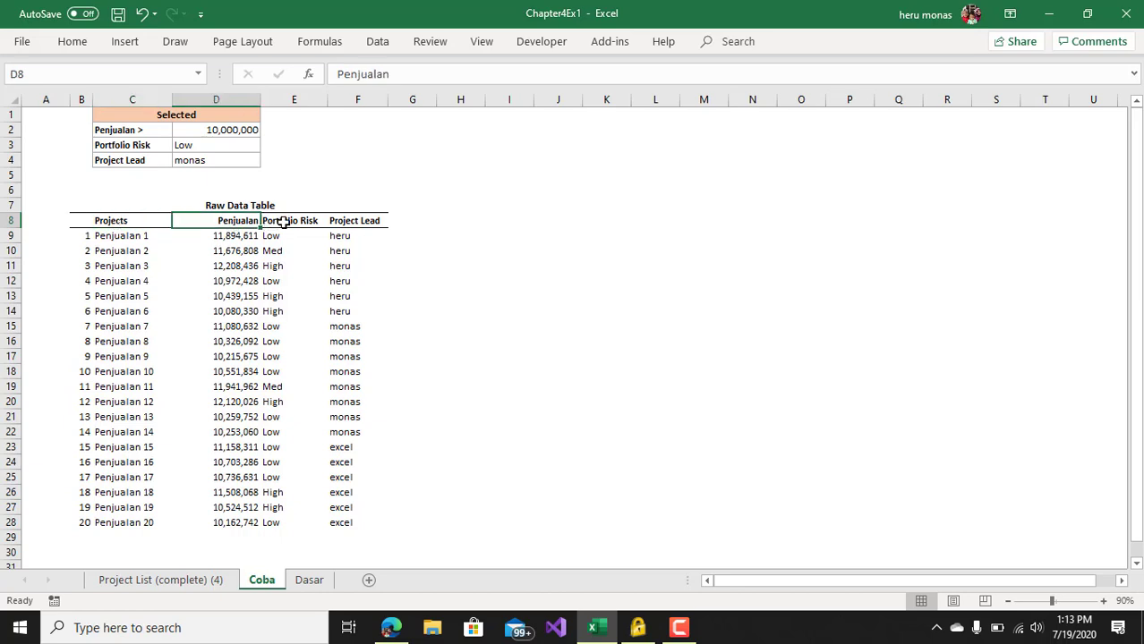
{"action": "left_click", "coordinate": [286, 222]}
{"action": "left_click", "coordinate": [366, 222]}
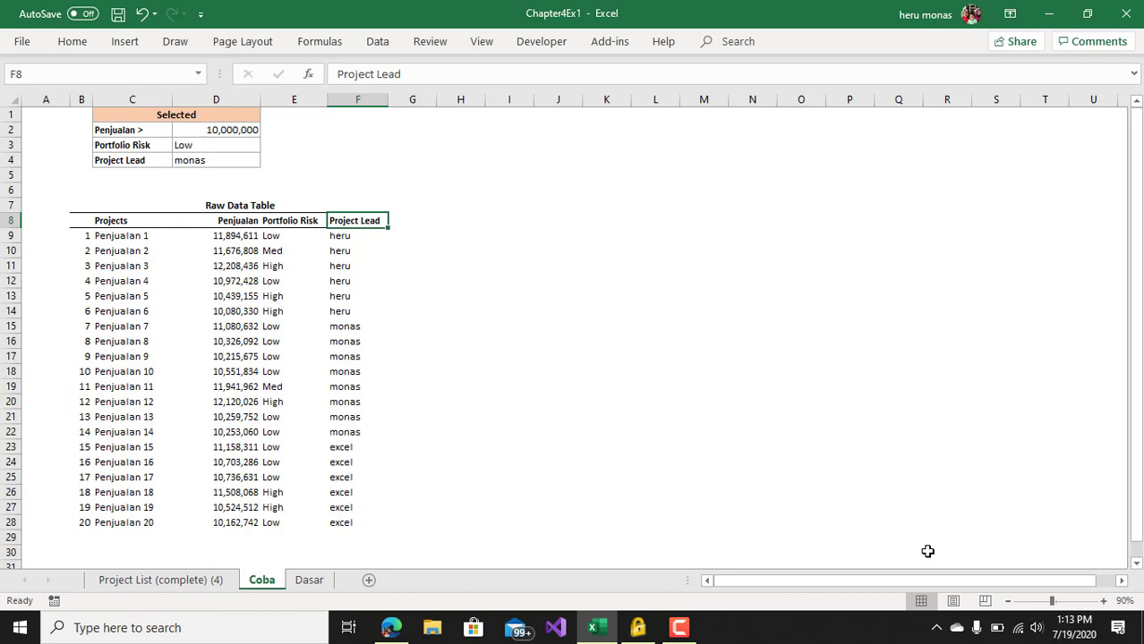
Step: Examine the Selected criteria for Penjualan, Portfolio Risk and Project Lead alongside the list of projects on the Coba sheet
{"action": "left_click", "coordinate": [1104, 602]}
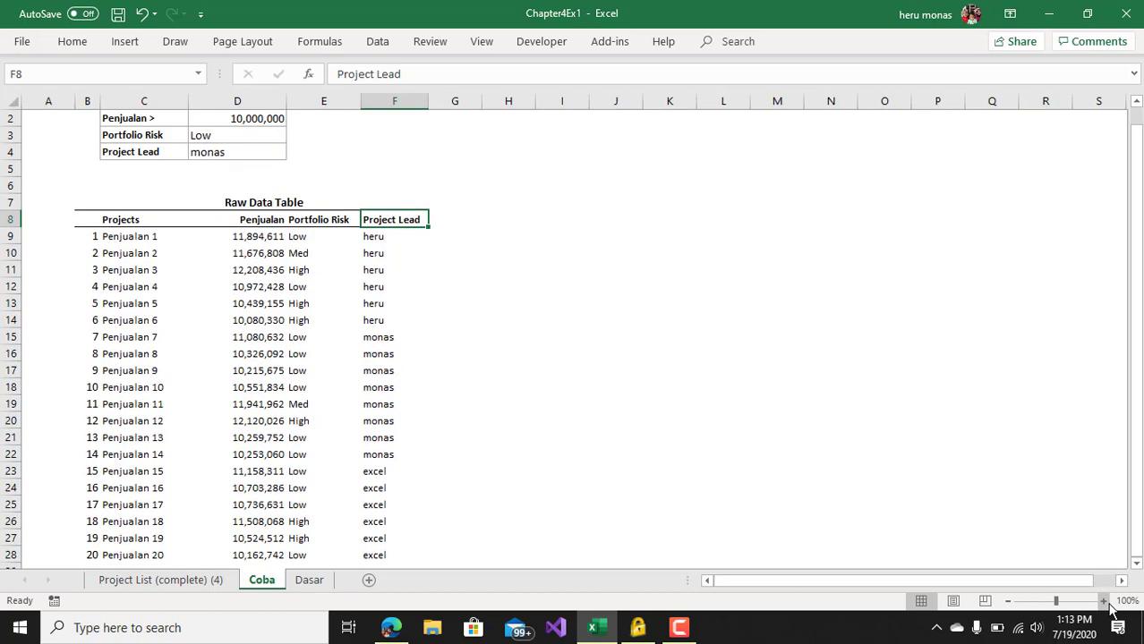
{"action": "left_click_drag", "start_coordinate": [1136, 375], "coordinate": [1135, 357]}
{"action": "left_click", "coordinate": [234, 117]}
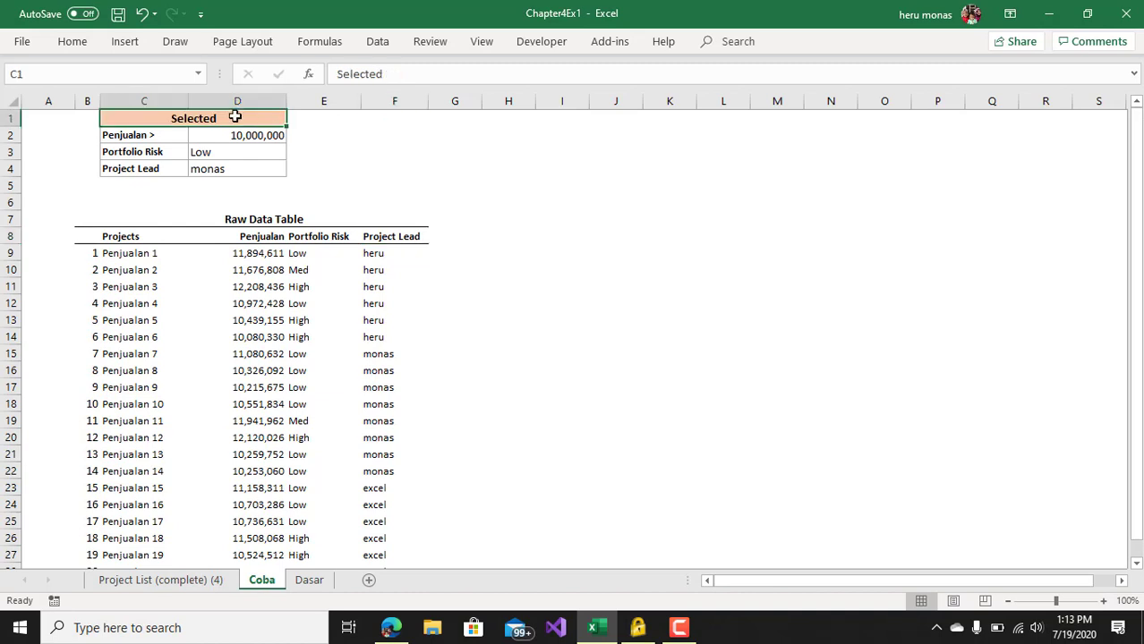
{"action": "left_click", "coordinate": [153, 140]}
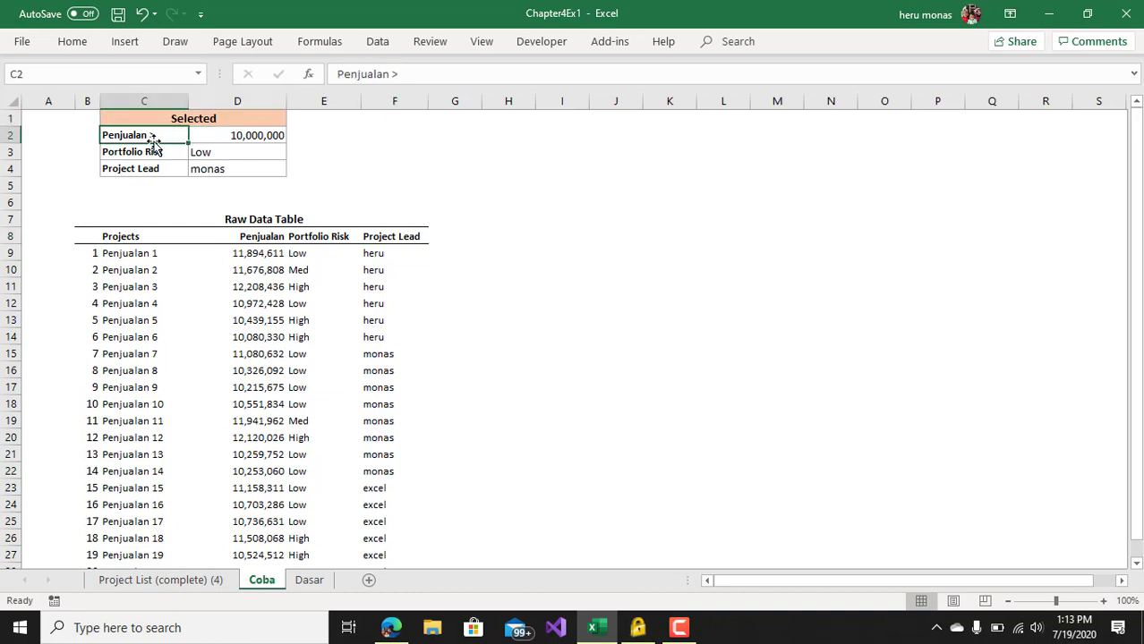
{"action": "left_click", "coordinate": [271, 137]}
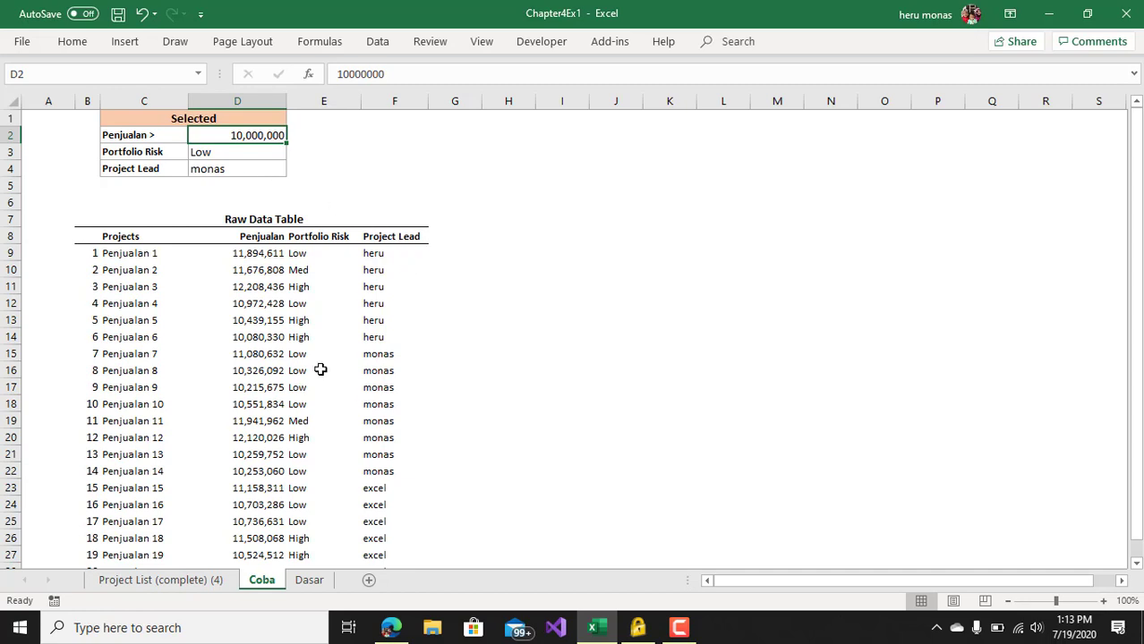
{"action": "left_click", "coordinate": [146, 255]}
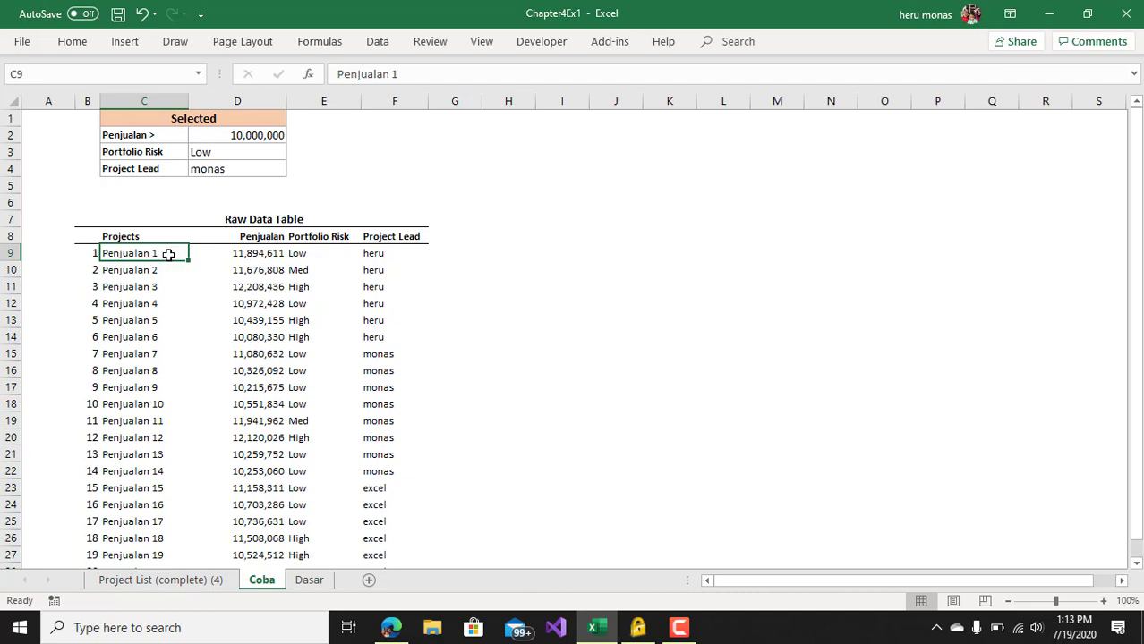
{"action": "left_click_drag", "start_coordinate": [168, 255], "coordinate": [157, 407]}
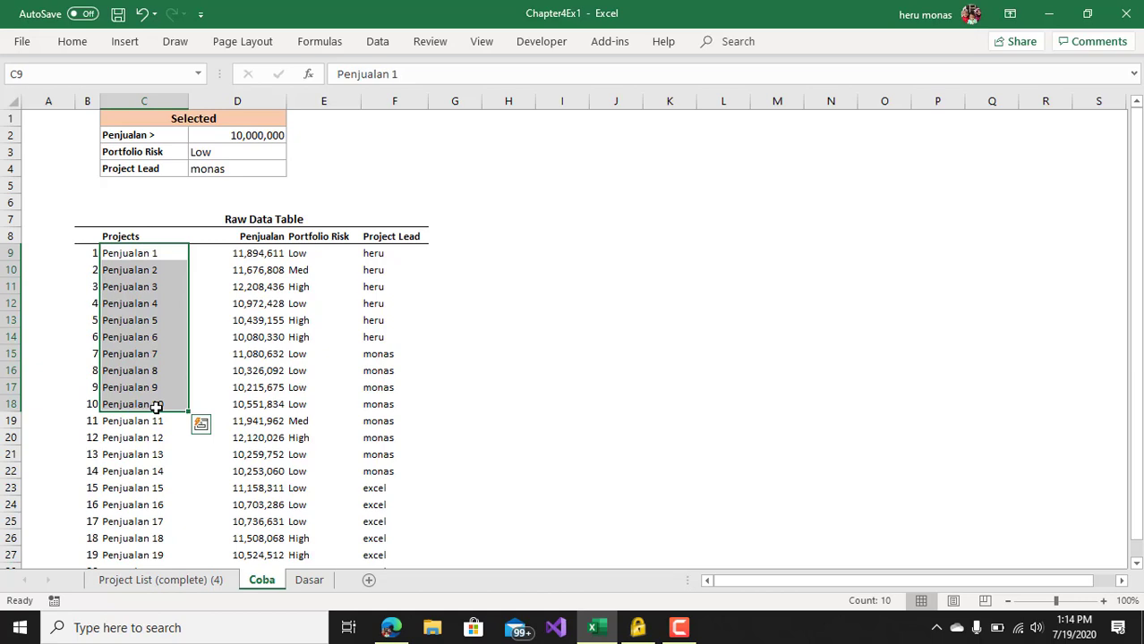
{"action": "left_click_drag", "start_coordinate": [153, 254], "coordinate": [153, 550]}
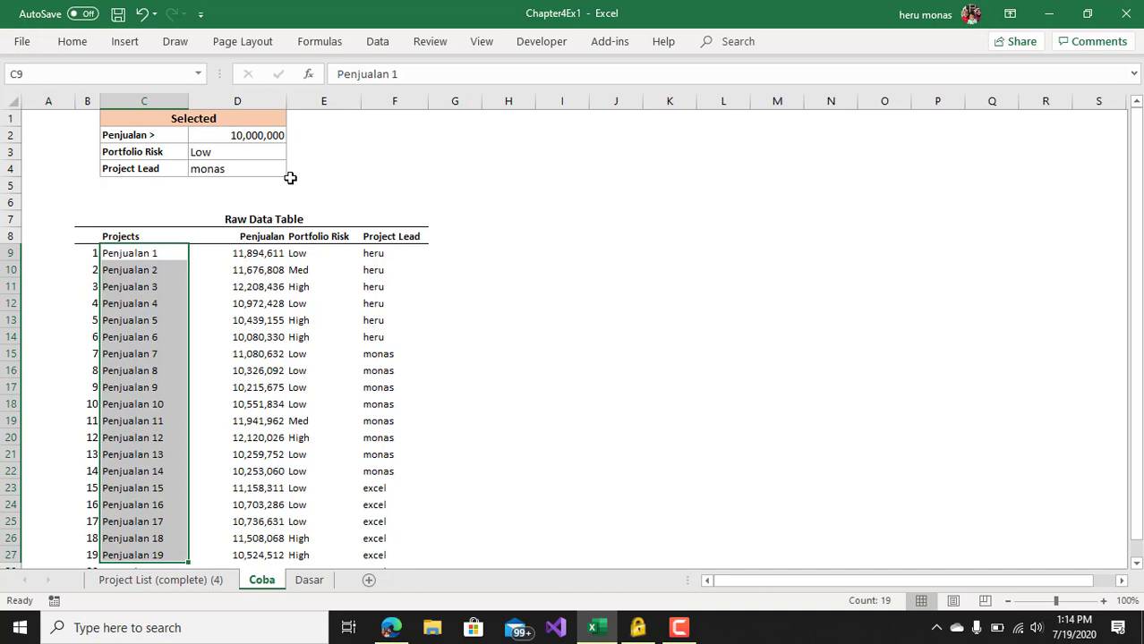
{"action": "left_click", "coordinate": [231, 136]}
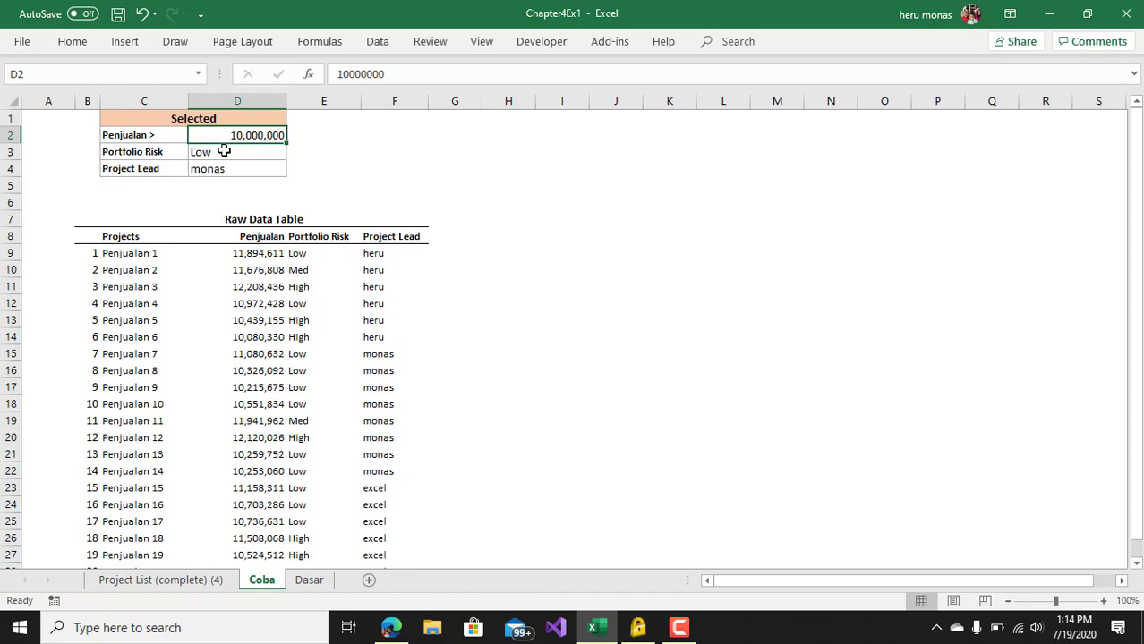
{"action": "left_click", "coordinate": [225, 152]}
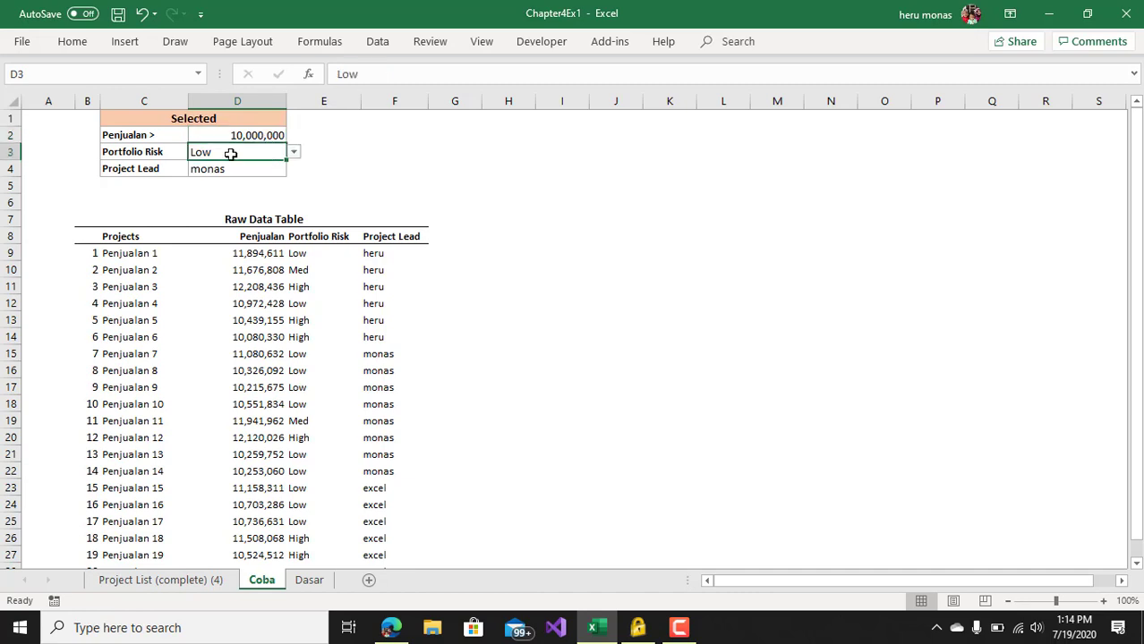
{"action": "left_click", "coordinate": [234, 172]}
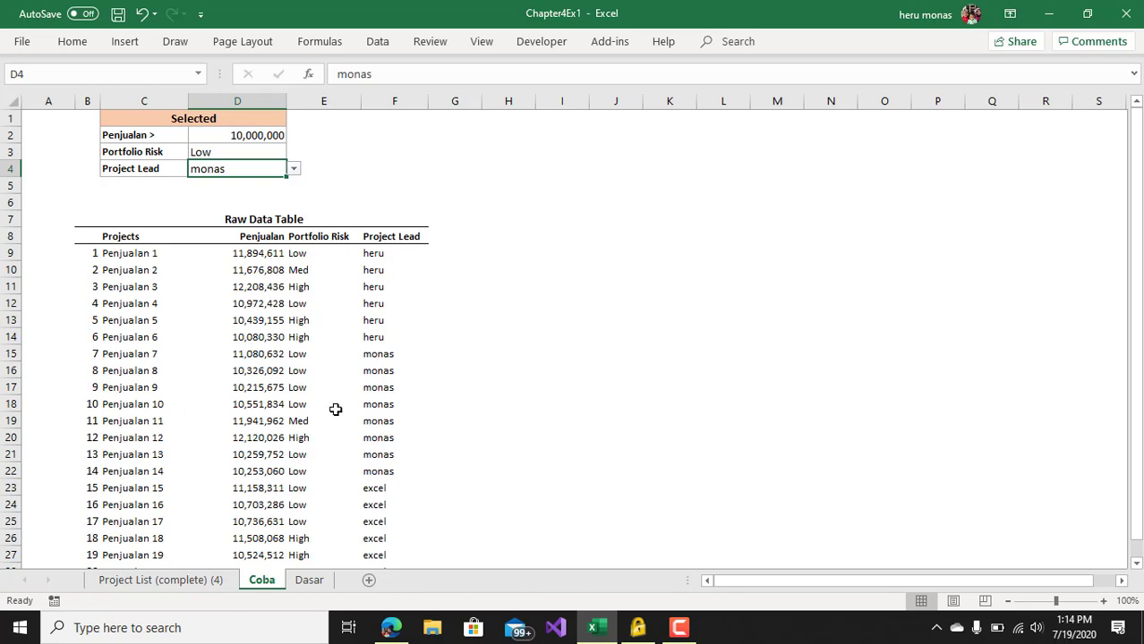
Step: Try 11000000 as the Penjualan criterion in D2 of the Project List (complete) (4) sheet, and undo the change
{"action": "left_click", "coordinate": [217, 584]}
{"action": "left_click", "coordinate": [244, 327]}
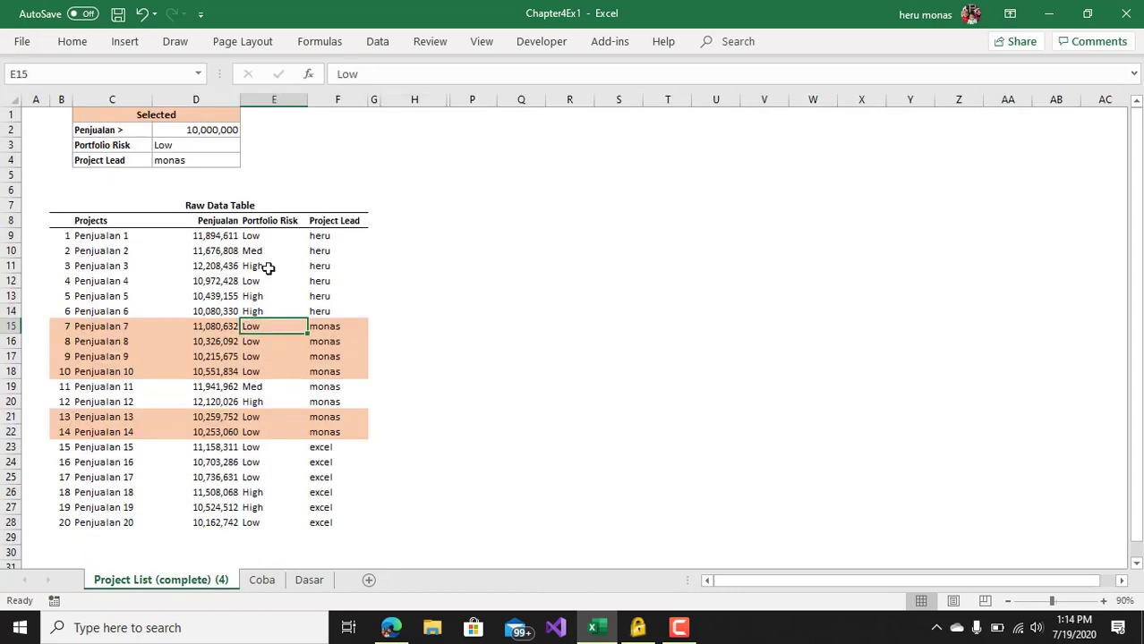
{"action": "left_click", "coordinate": [199, 135]}
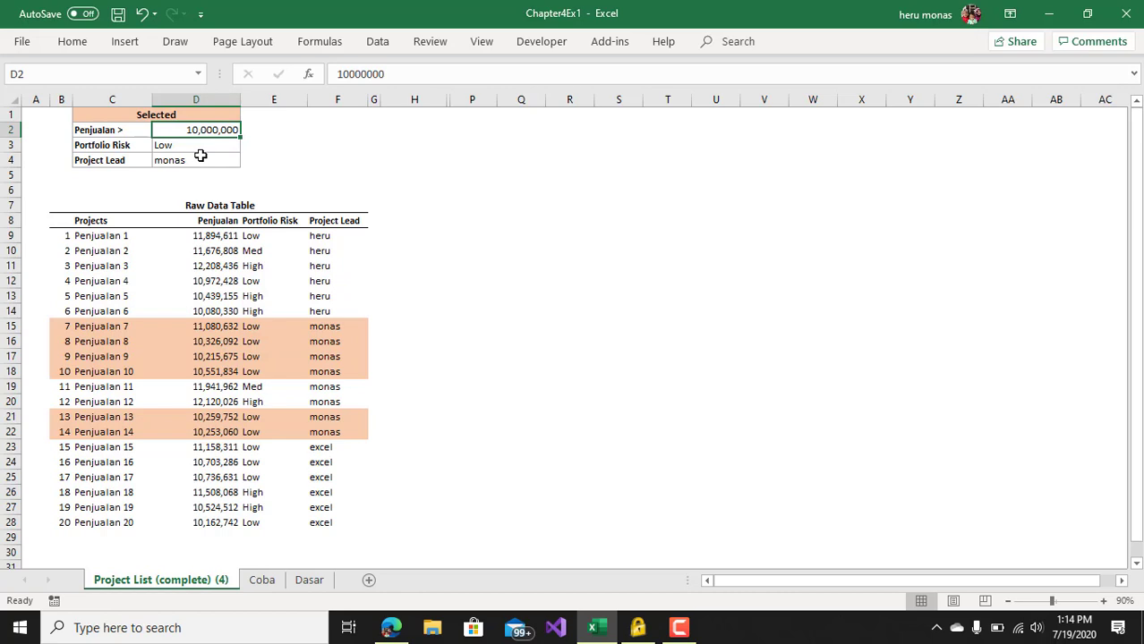
{"action": "type", "text": "11"}
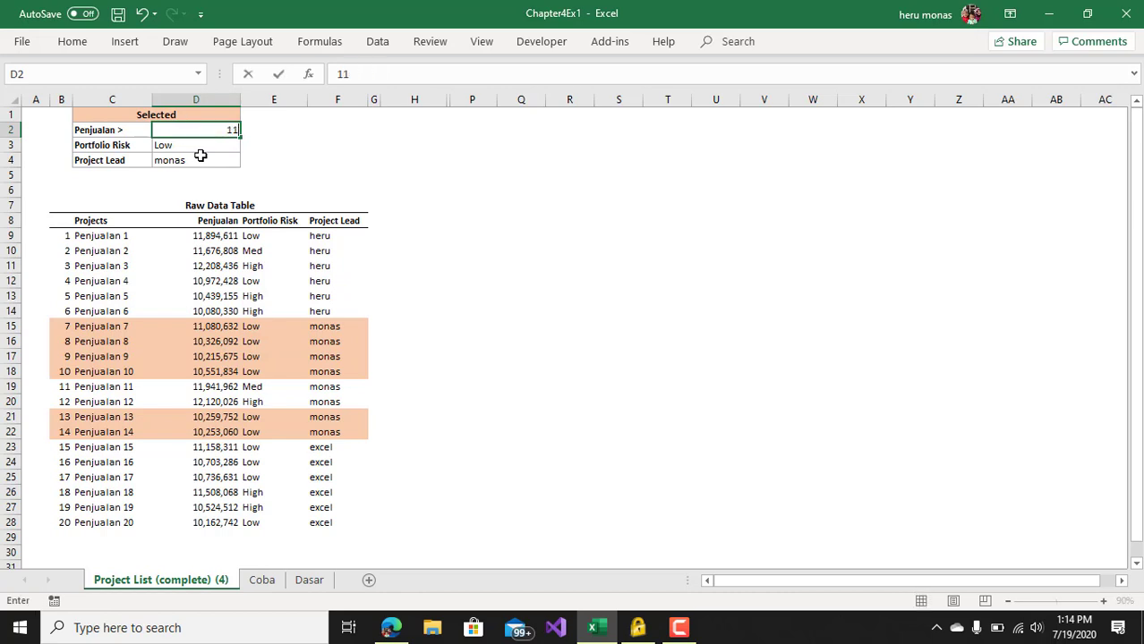
{"action": "type", "text": "000000"}
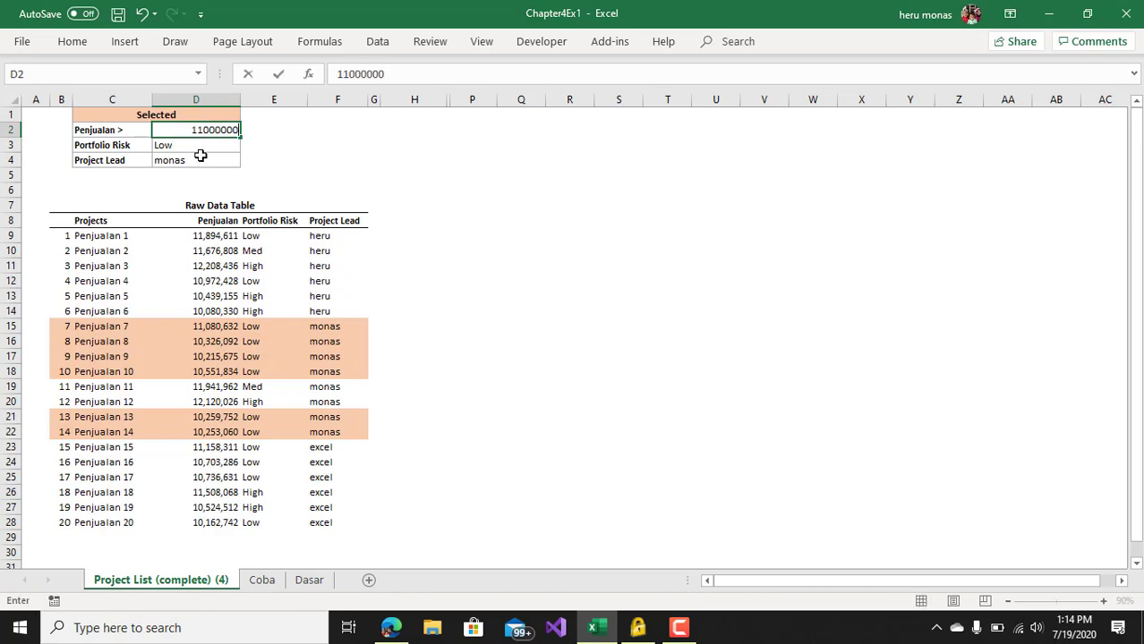
{"action": "key", "text": "Return"}
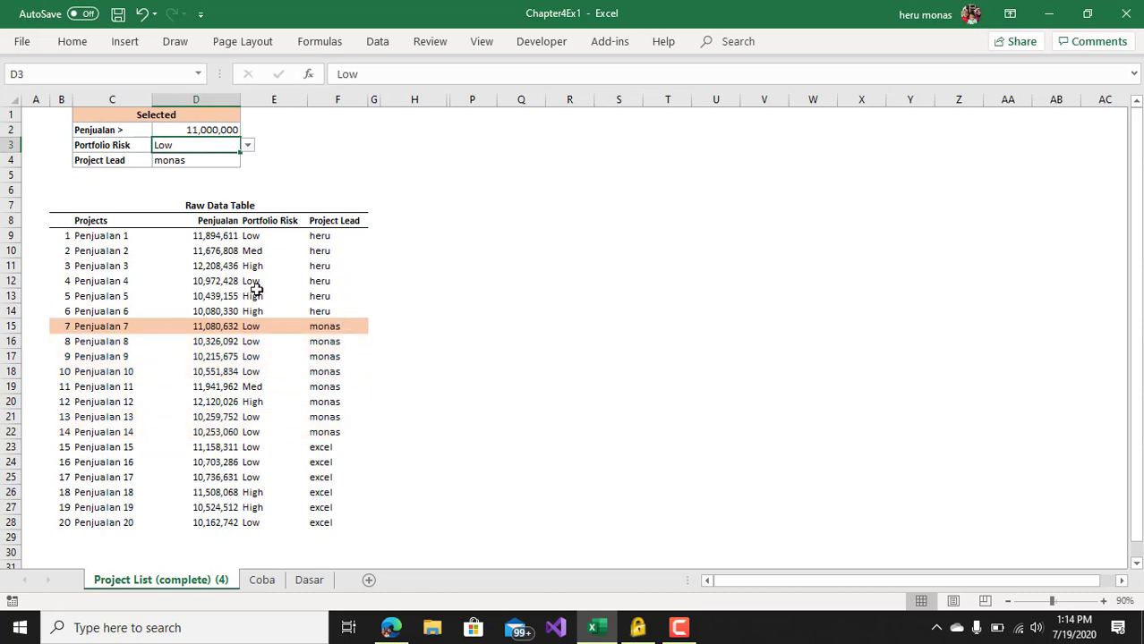
{"action": "left_click", "coordinate": [194, 132]}
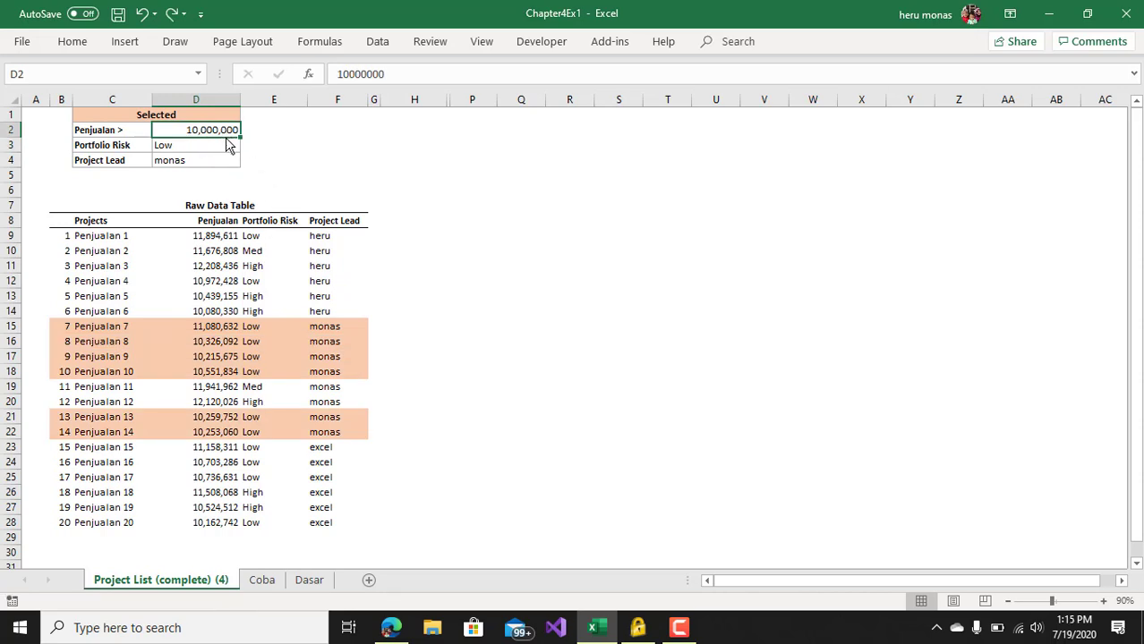
Step: Test the Portfolio Risk criterion in D3 with Med, and set it to High
{"action": "left_click", "coordinate": [227, 147]}
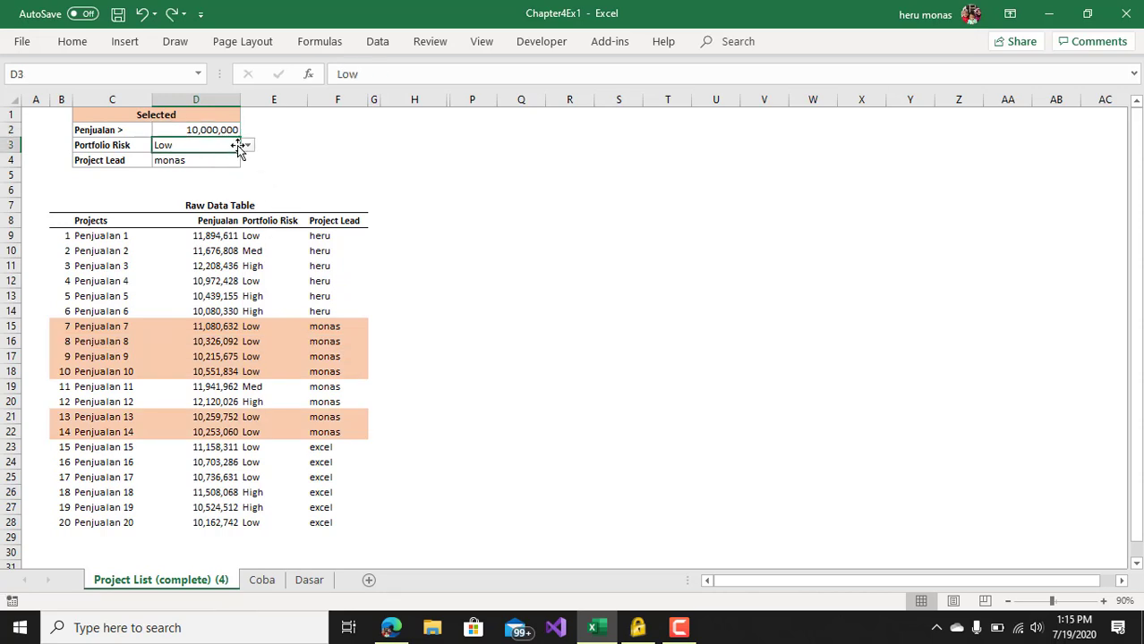
{"action": "left_click", "coordinate": [247, 146]}
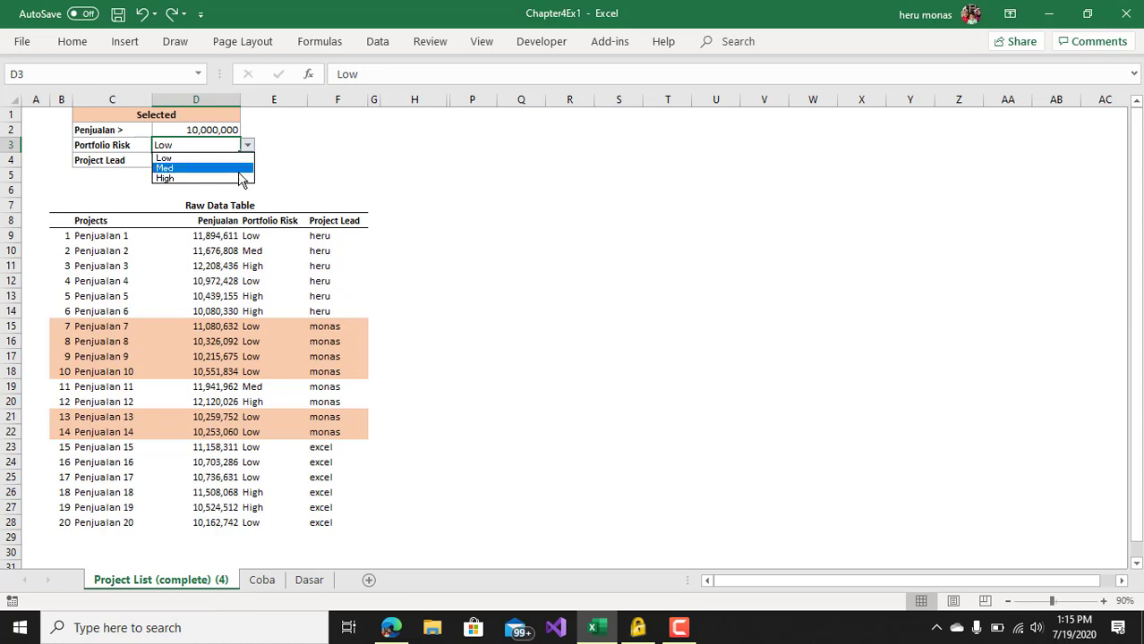
{"action": "left_click", "coordinate": [239, 170]}
{"action": "left_click", "coordinate": [248, 148]}
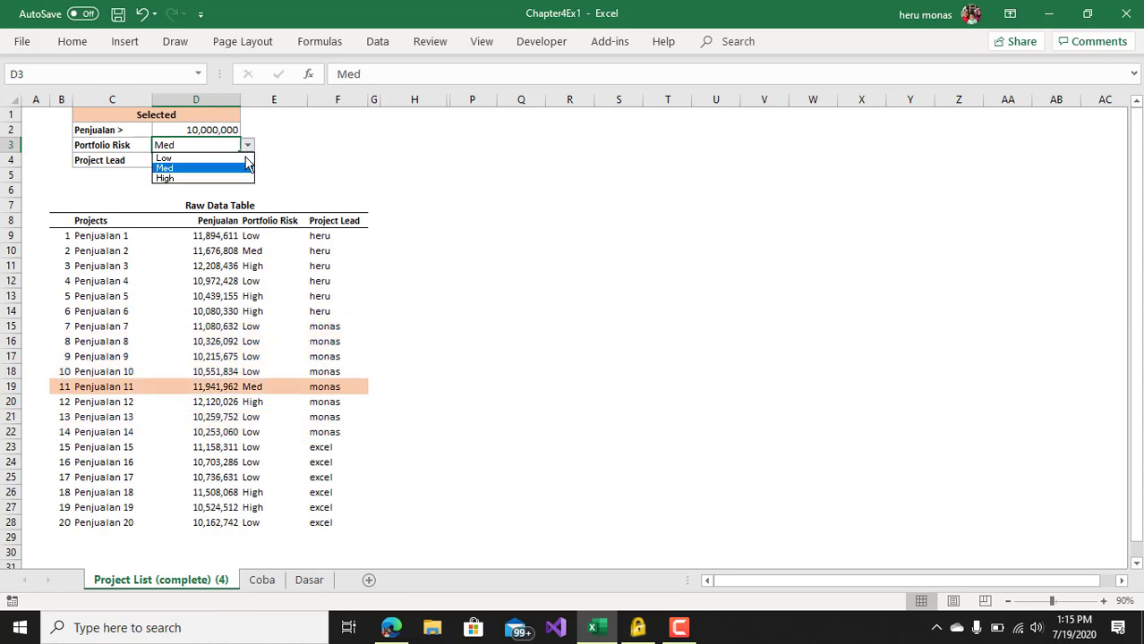
{"action": "left_click", "coordinate": [236, 178]}
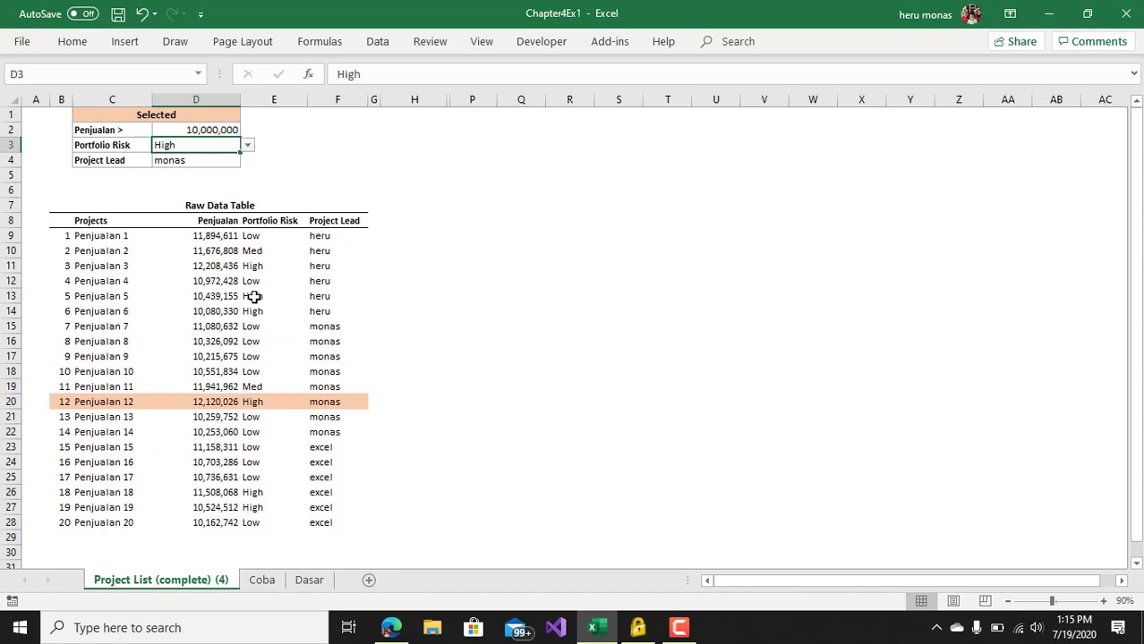
Step: Set the Project Lead criterion in D4 to the first lead offered in its list
{"action": "left_click", "coordinate": [205, 162]}
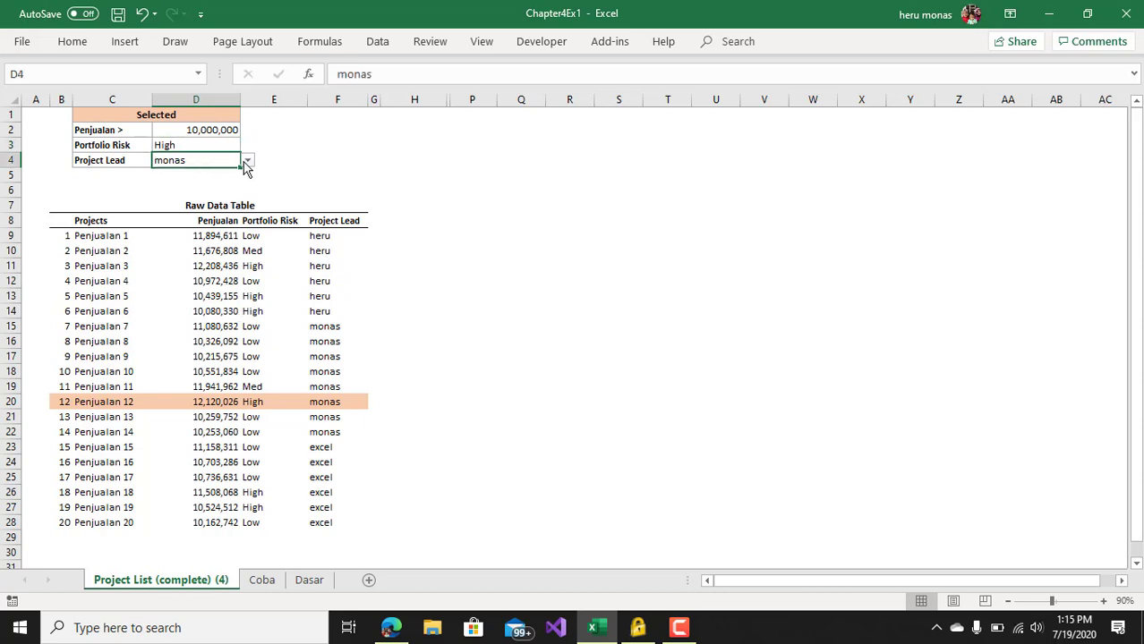
{"action": "left_click", "coordinate": [247, 162]}
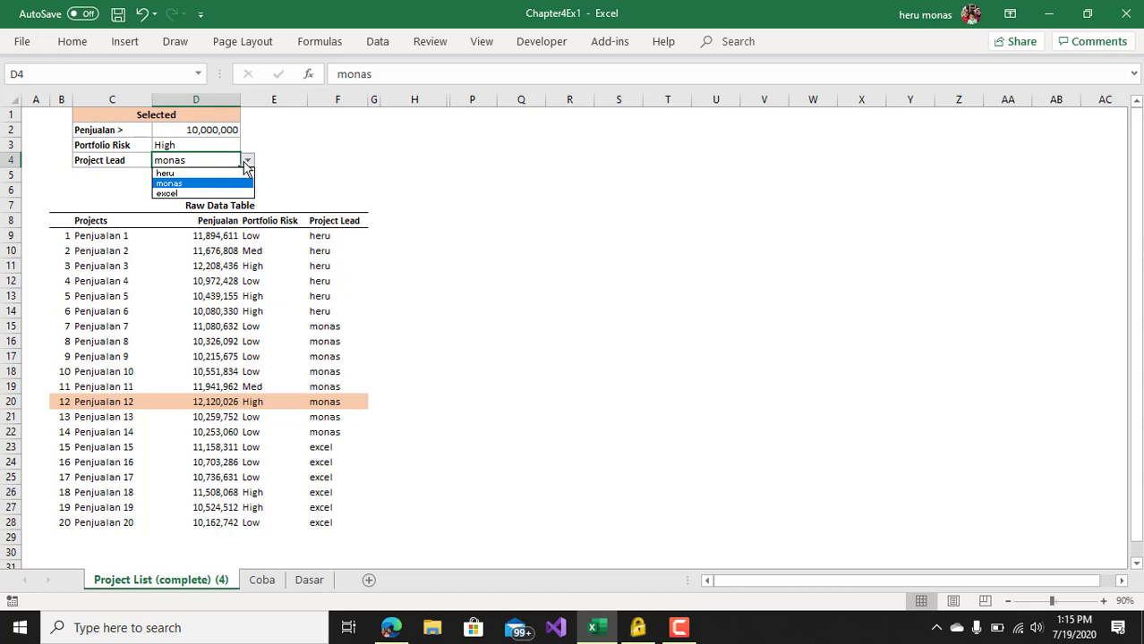
{"action": "left_click", "coordinate": [231, 173]}
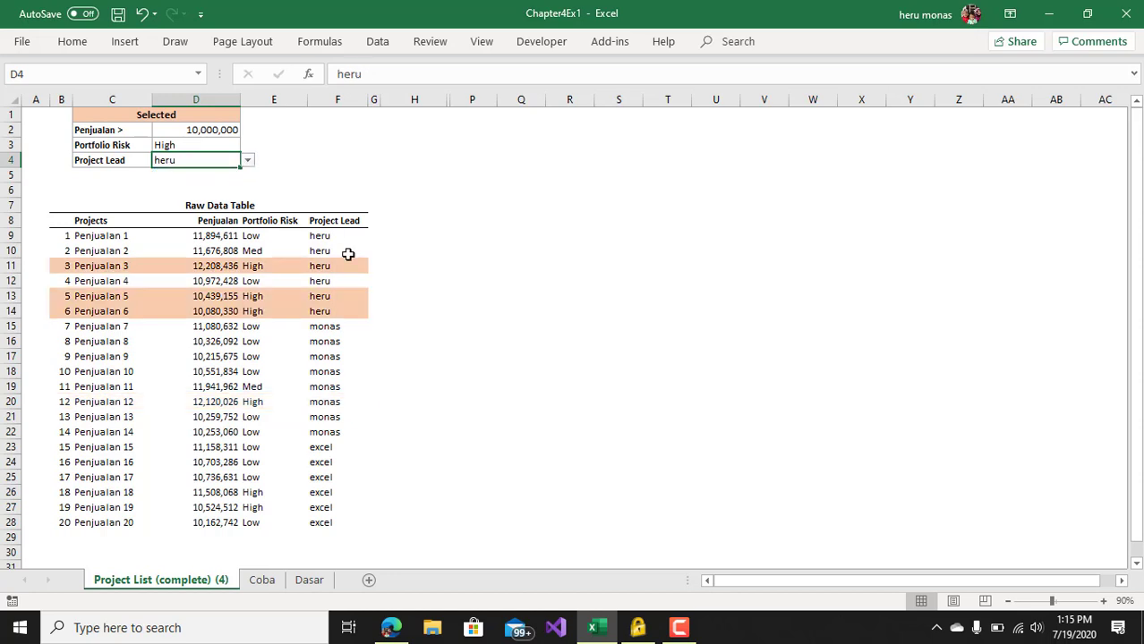
Step: Set the Project Lead criterion in D4 to excel and check the Portfolio Risk options in D3, keeping High
{"action": "left_click", "coordinate": [248, 162]}
{"action": "left_click", "coordinate": [235, 193]}
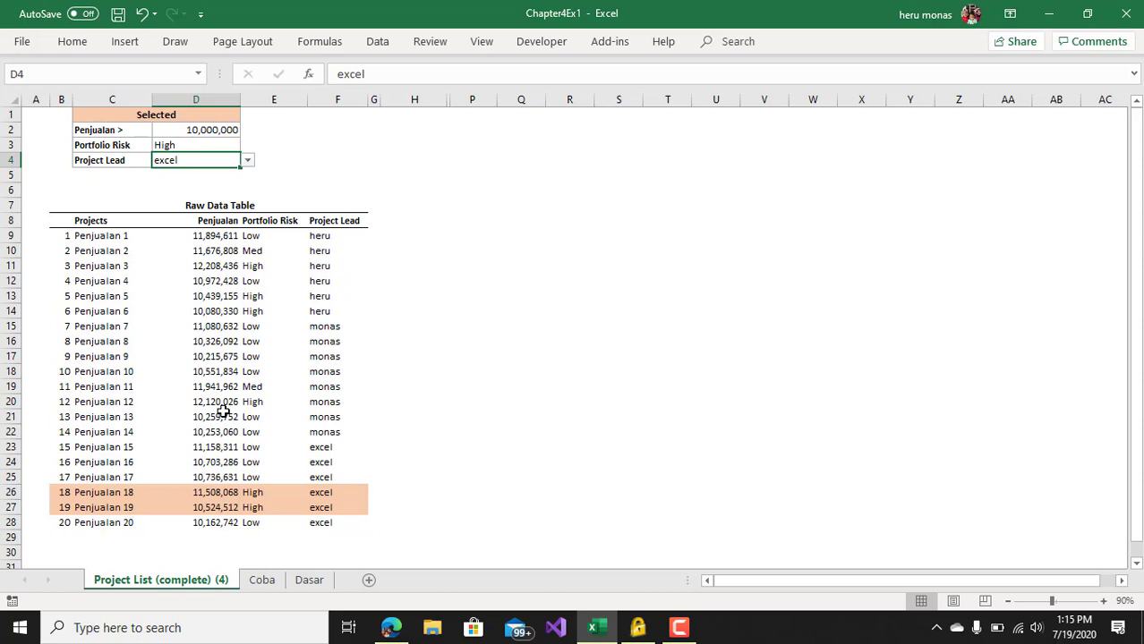
{"action": "left_click", "coordinate": [198, 145]}
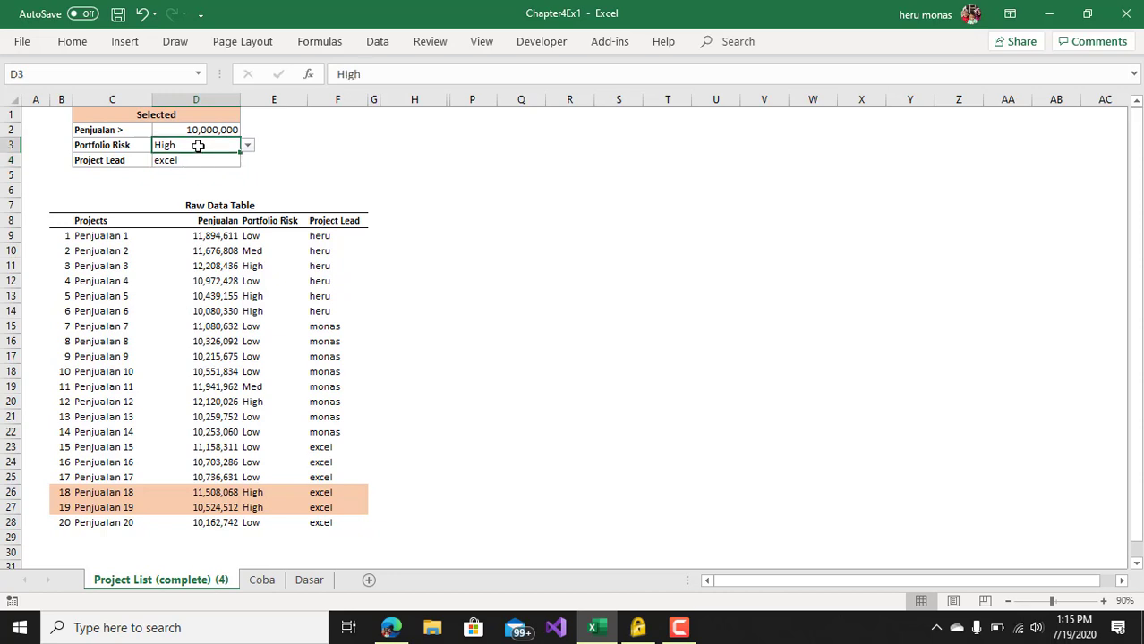
{"action": "left_click", "coordinate": [247, 147]}
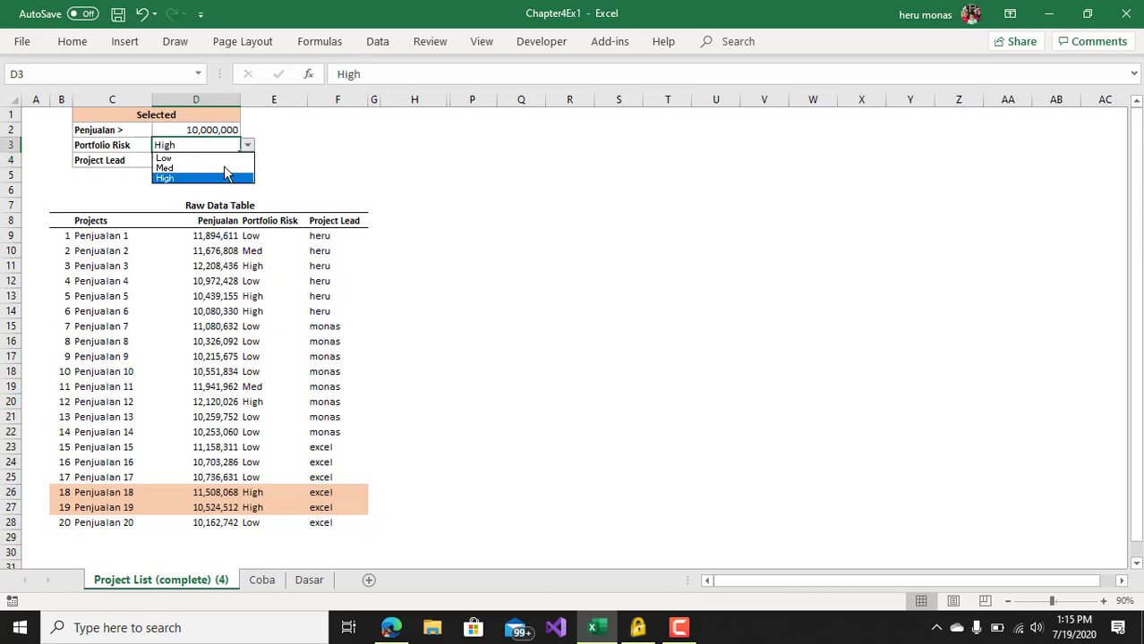
{"action": "left_click", "coordinate": [202, 149]}
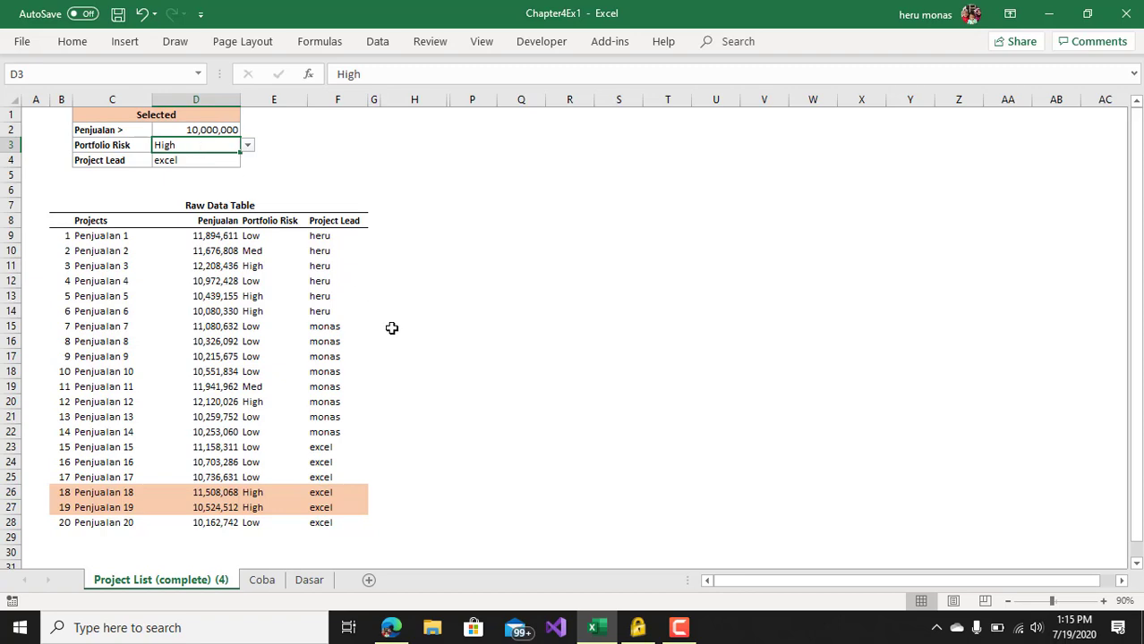
Step: Switch to the browser to view the YouTube search results on data validation, and return to the Excel workbook
{"action": "left_click", "coordinate": [391, 627]}
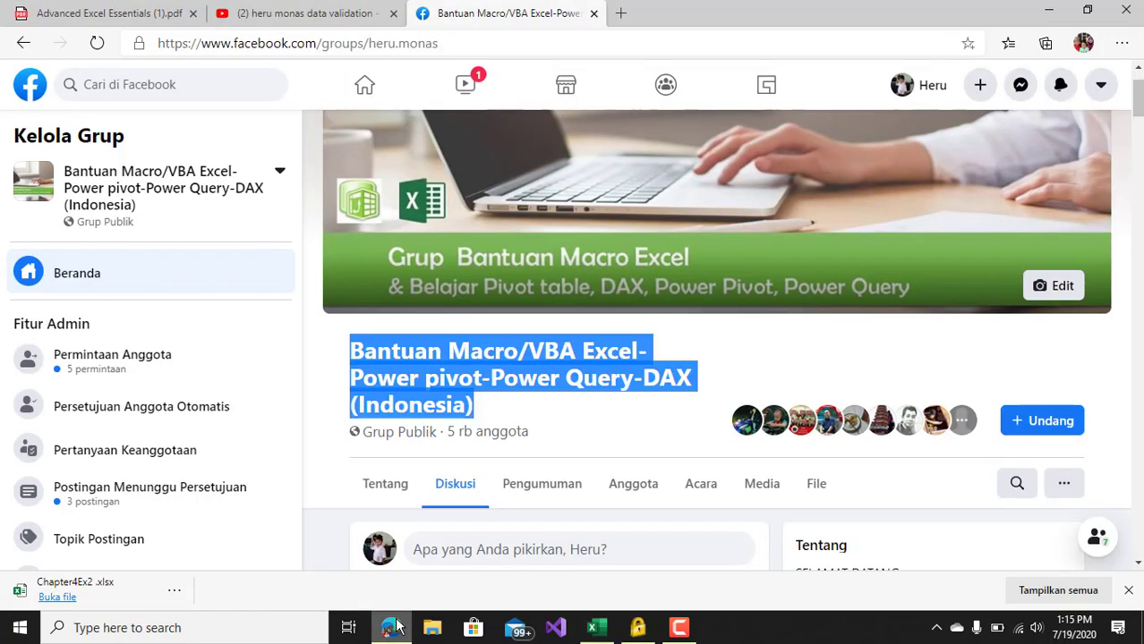
{"action": "left_click", "coordinate": [299, 13]}
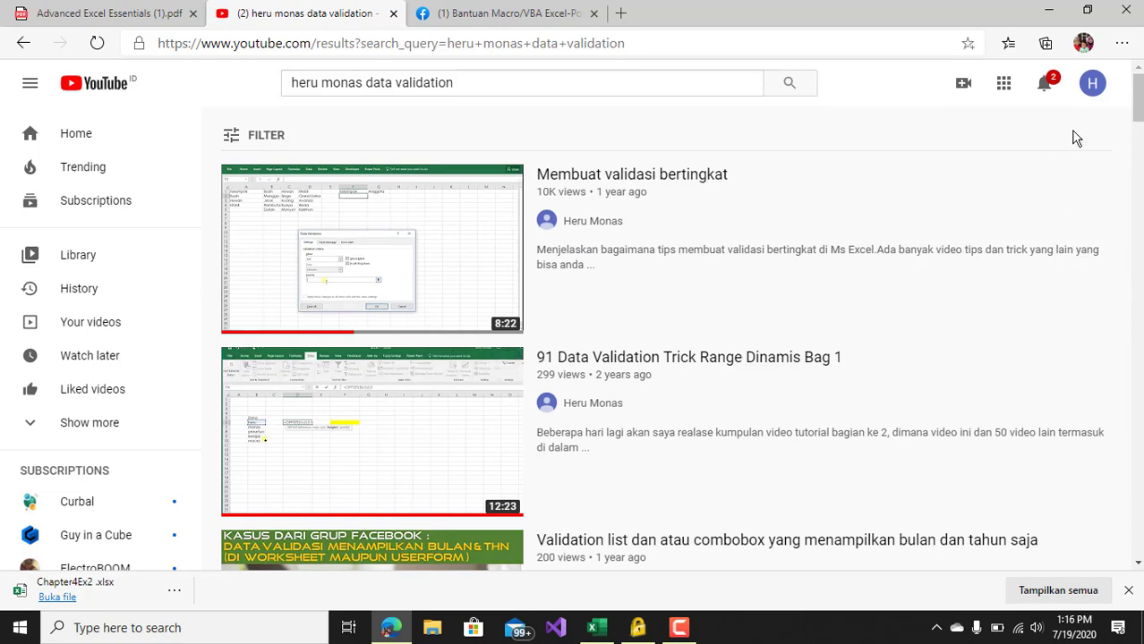
{"action": "mouse_move", "coordinate": [1139, 98]}
{"action": "left_mouse_down"}
{"action": "mouse_move", "coordinate": [1140, 263]}
{"action": "mouse_move", "coordinate": [1139, 98]}
{"action": "left_mouse_up"}
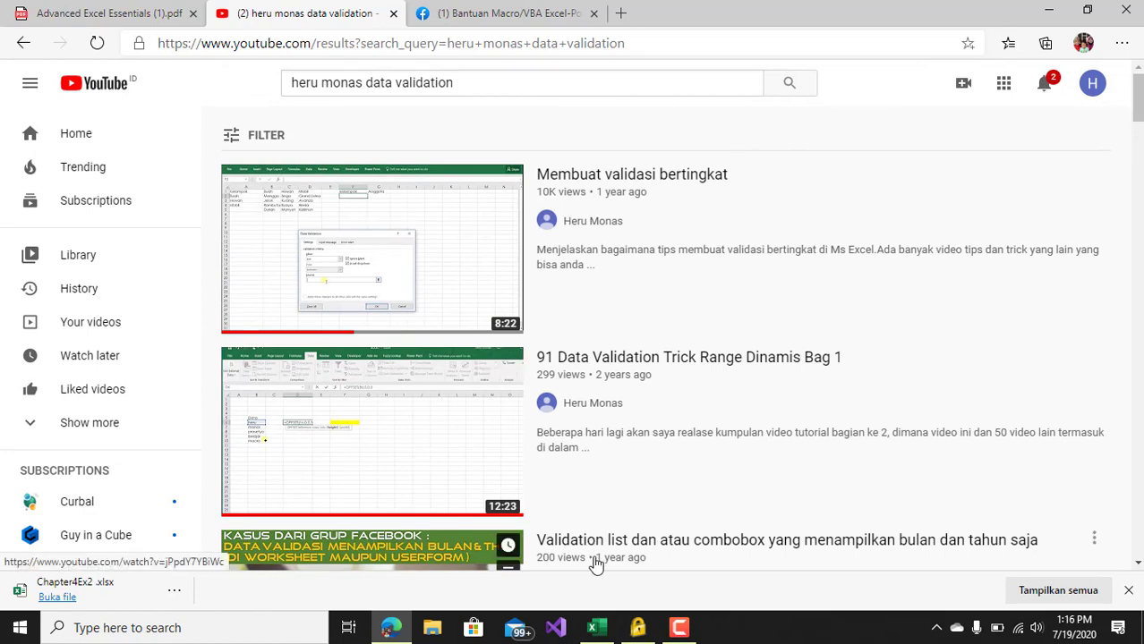
{"action": "left_click", "coordinate": [590, 631]}
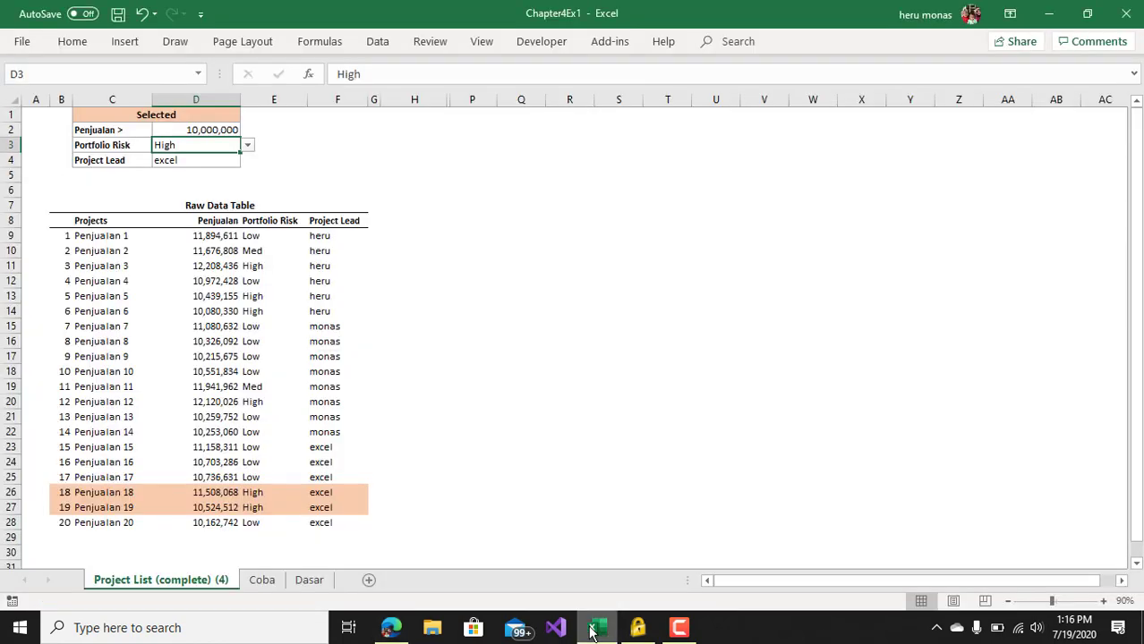
{"action": "left_click", "coordinate": [376, 399]}
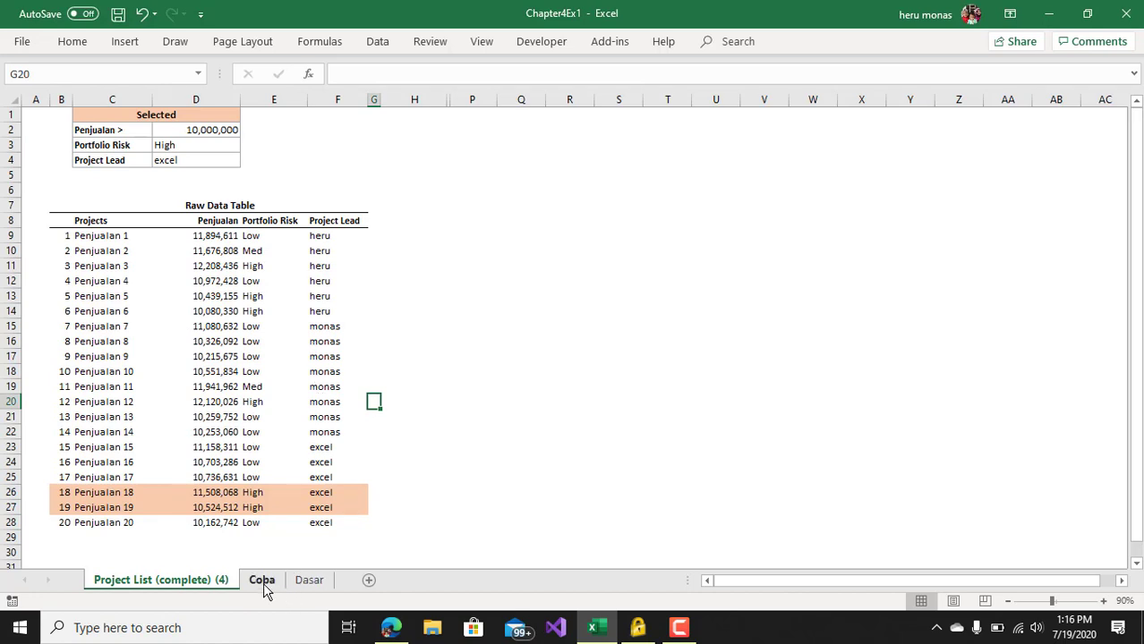
Step: On the Dasar sheet, widen column B to fit the keterangan heading and make the heading in B3 bold
{"action": "left_click", "coordinate": [310, 582]}
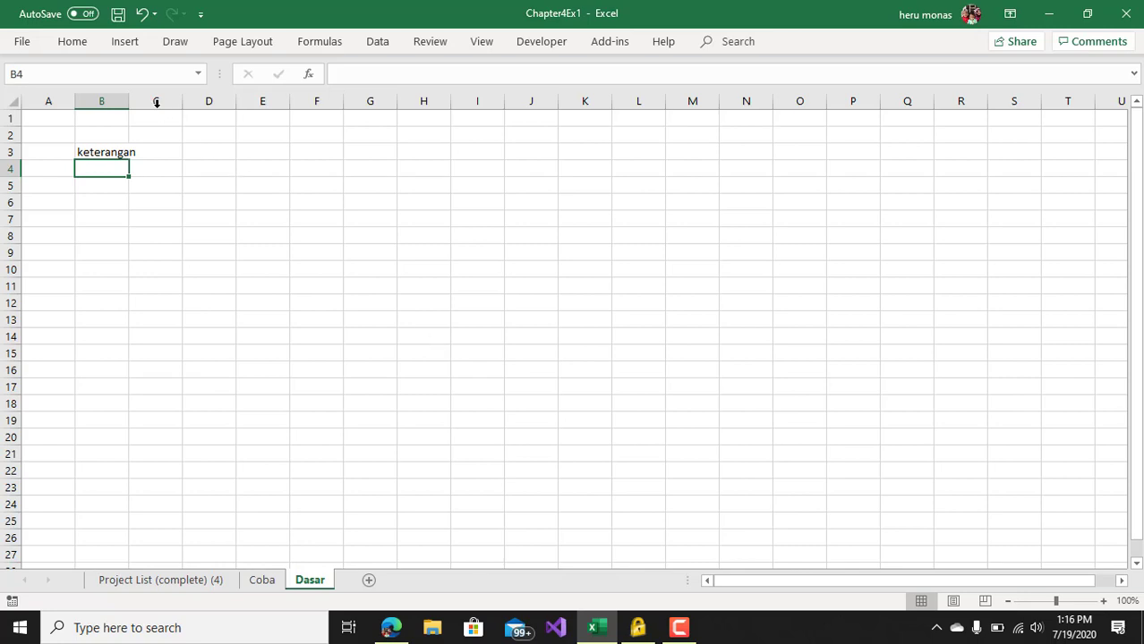
{"action": "left_click_drag", "start_coordinate": [130, 102], "coordinate": [173, 106]}
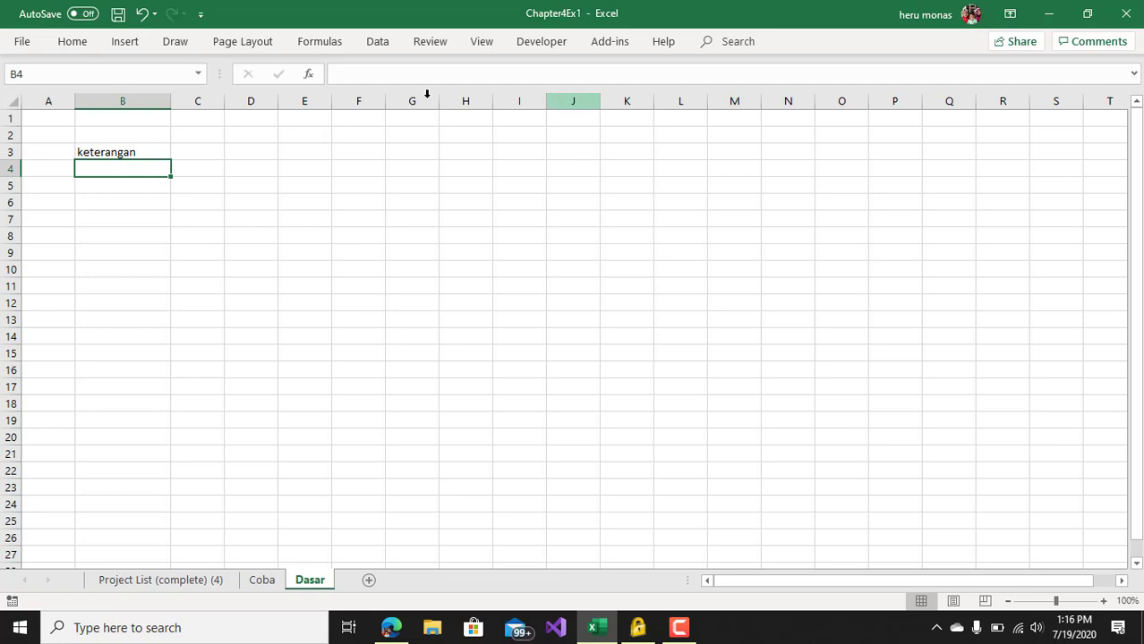
{"action": "left_click", "coordinate": [81, 46]}
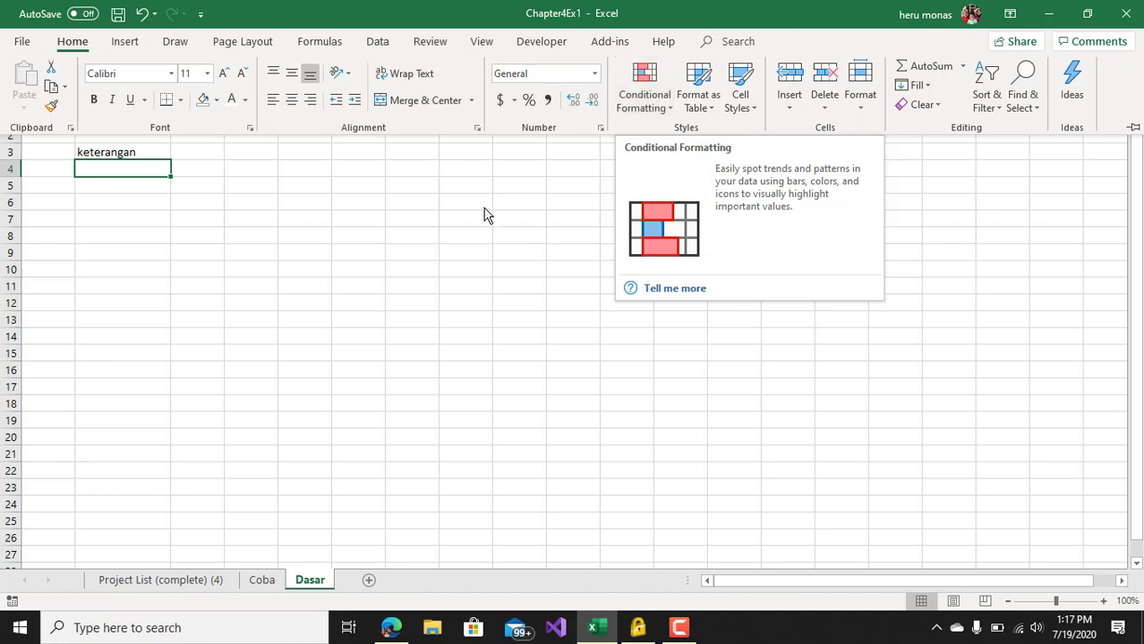
{"action": "left_click", "coordinate": [266, 272]}
{"action": "left_click", "coordinate": [220, 247]}
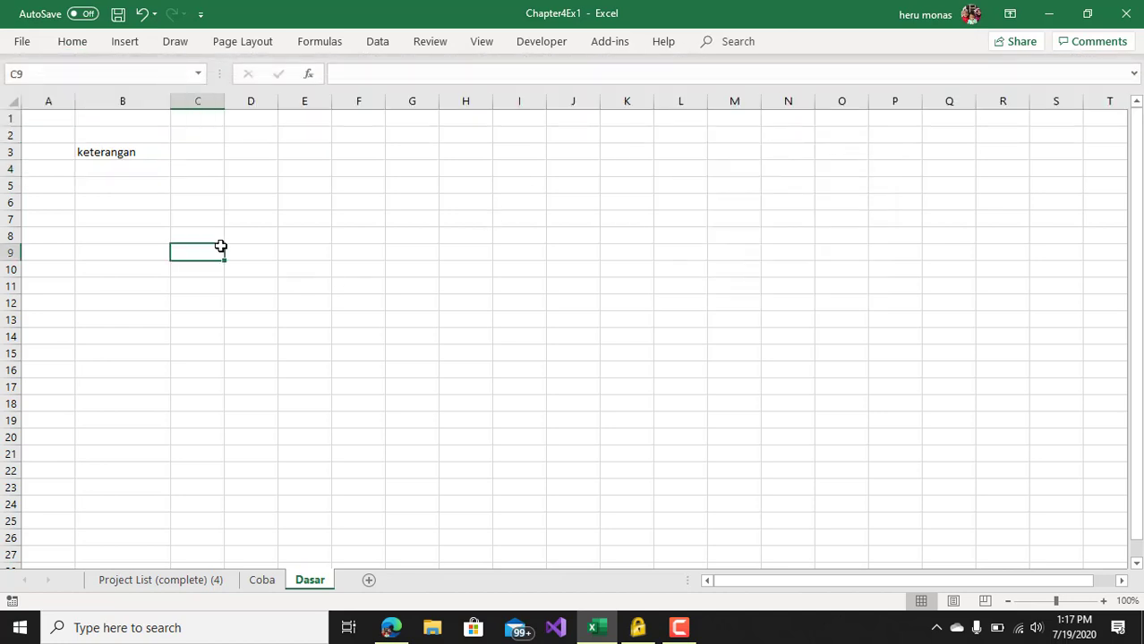
{"action": "left_click", "coordinate": [145, 156]}
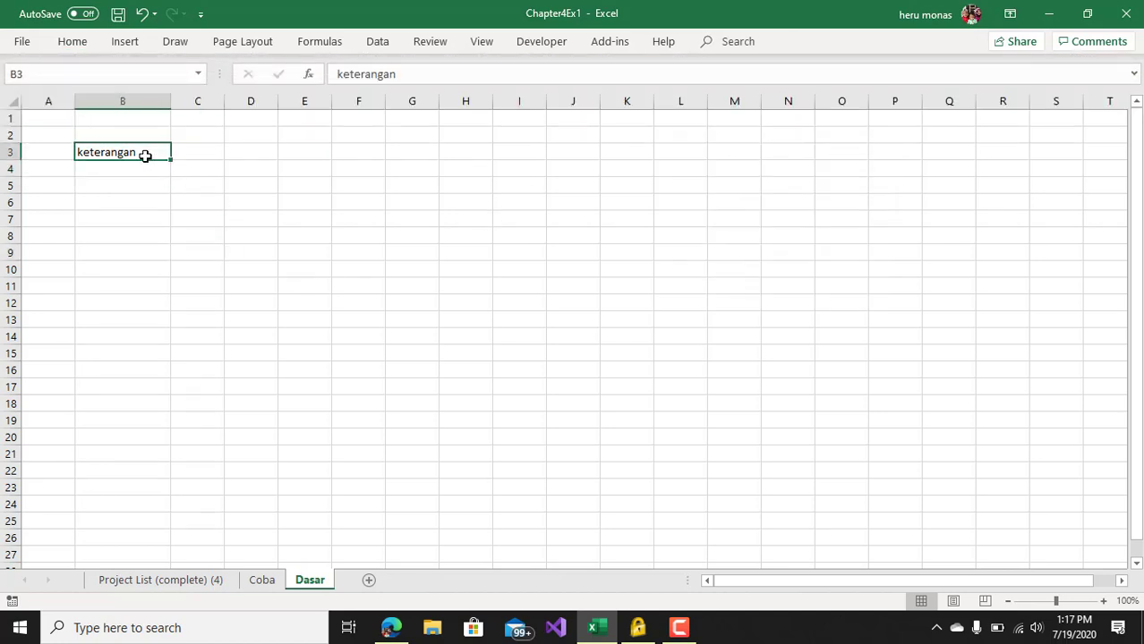
{"action": "key", "text": "ctrl+b"}
Step: Fill the list under keterangan in B4:B8 with saya, kami, kamu, dia and kita
{"action": "left_click", "coordinate": [140, 169]}
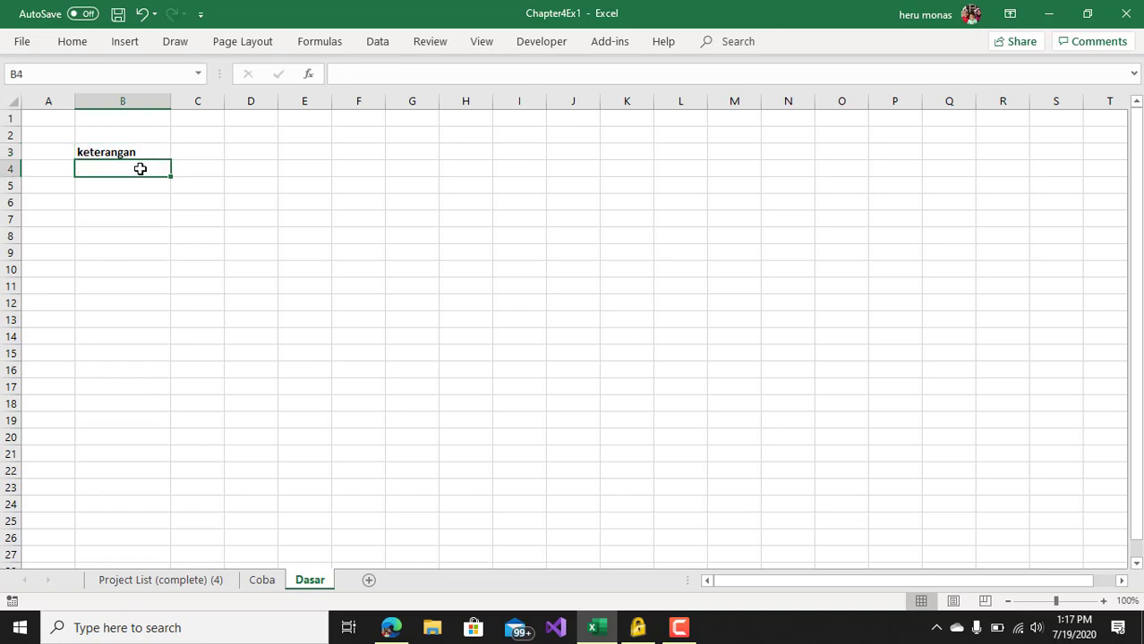
{"action": "type", "text": "saya"}
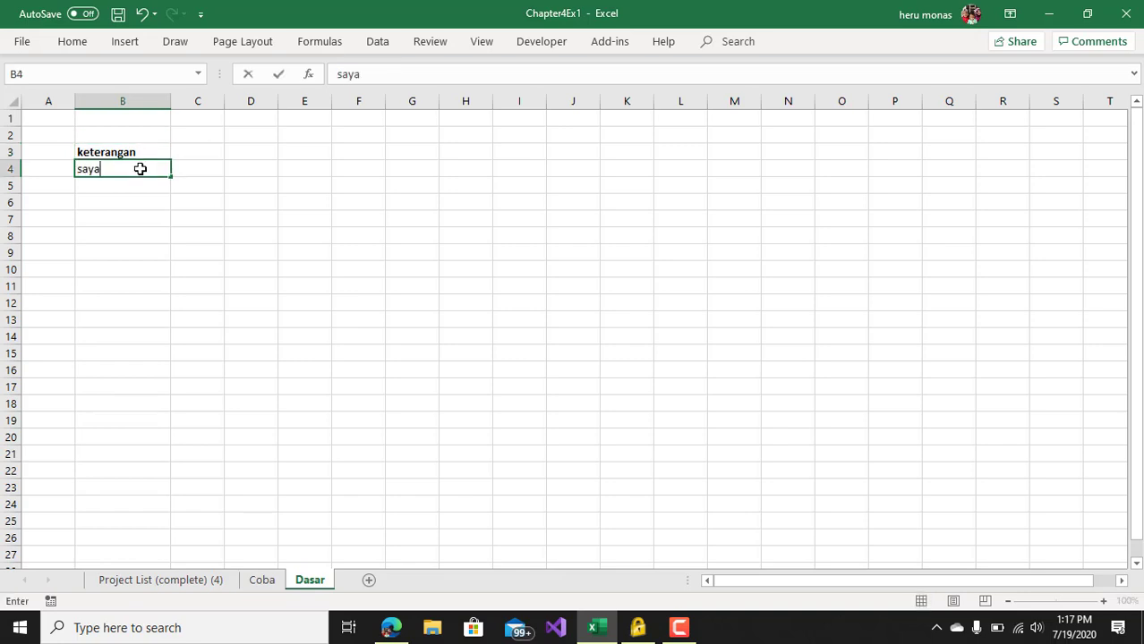
{"action": "key", "text": "Return"}
{"action": "type", "text": "kami"}
{"action": "key", "text": "Return"}
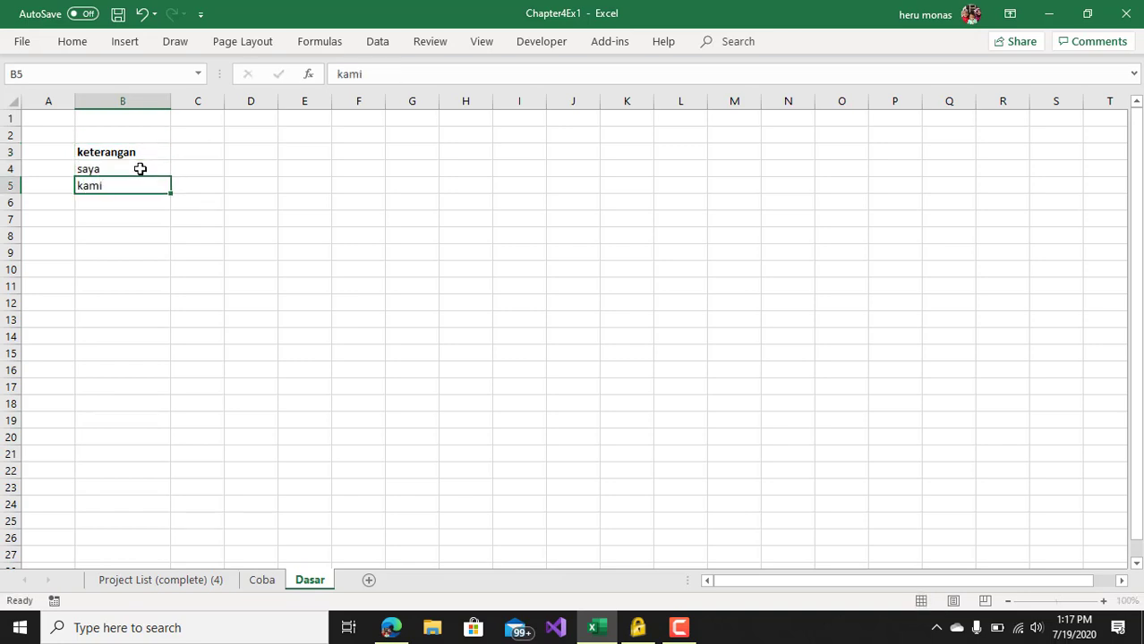
{"action": "type", "text": "kamu"}
{"action": "key", "text": "Return"}
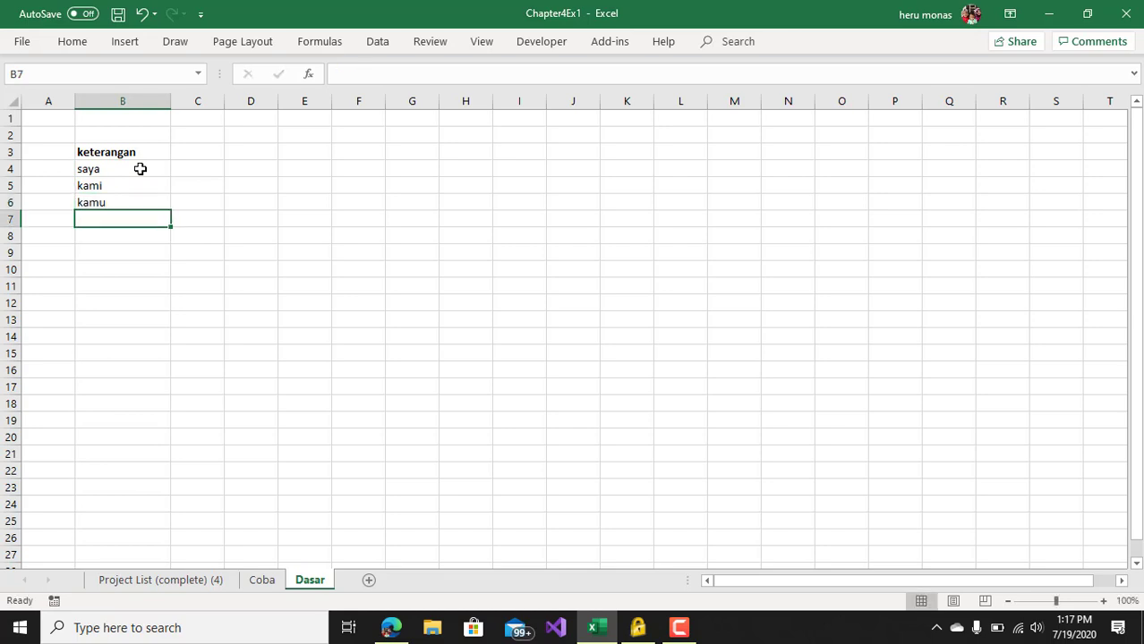
{"action": "type", "text": "dia"}
{"action": "key", "text": "Return"}
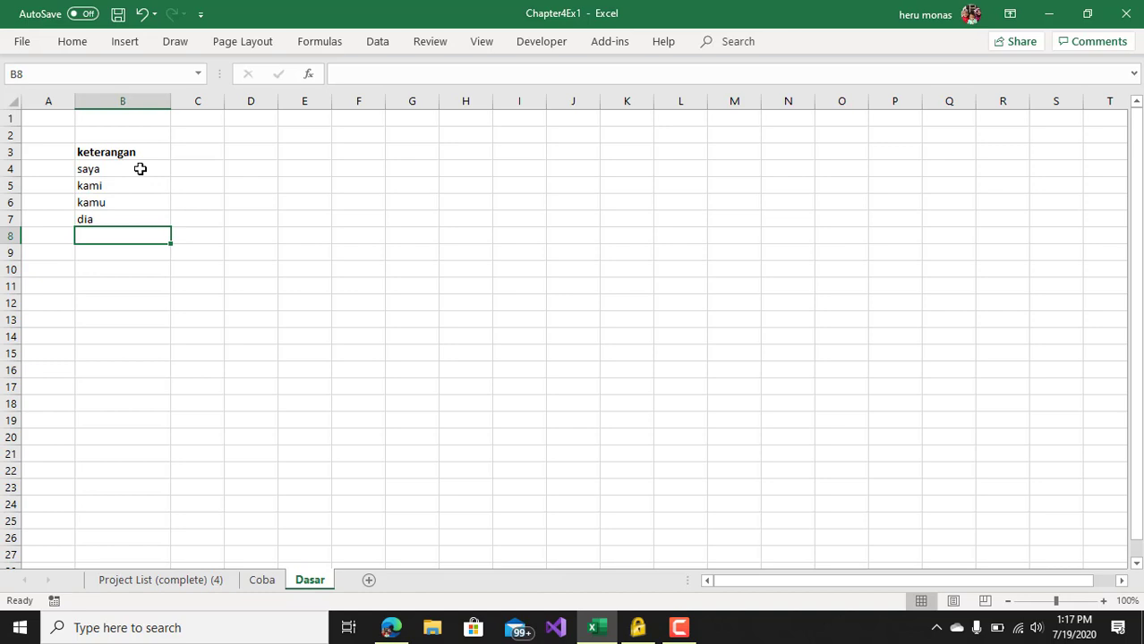
{"action": "type", "text": "kita"}
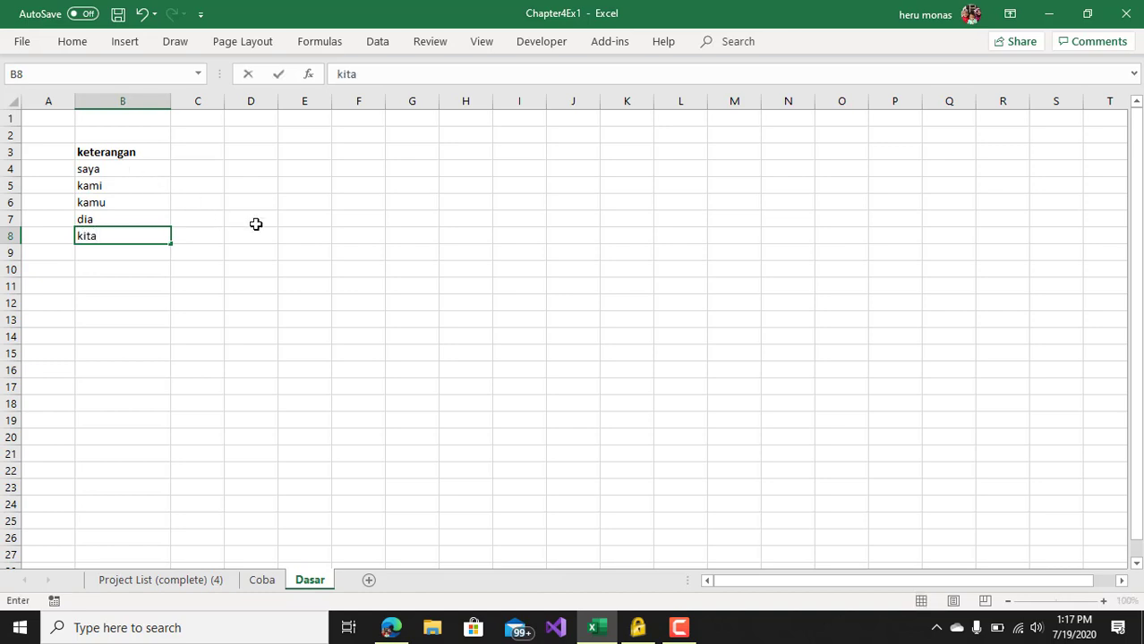
{"action": "left_click", "coordinate": [256, 223]}
{"action": "left_click", "coordinate": [324, 270]}
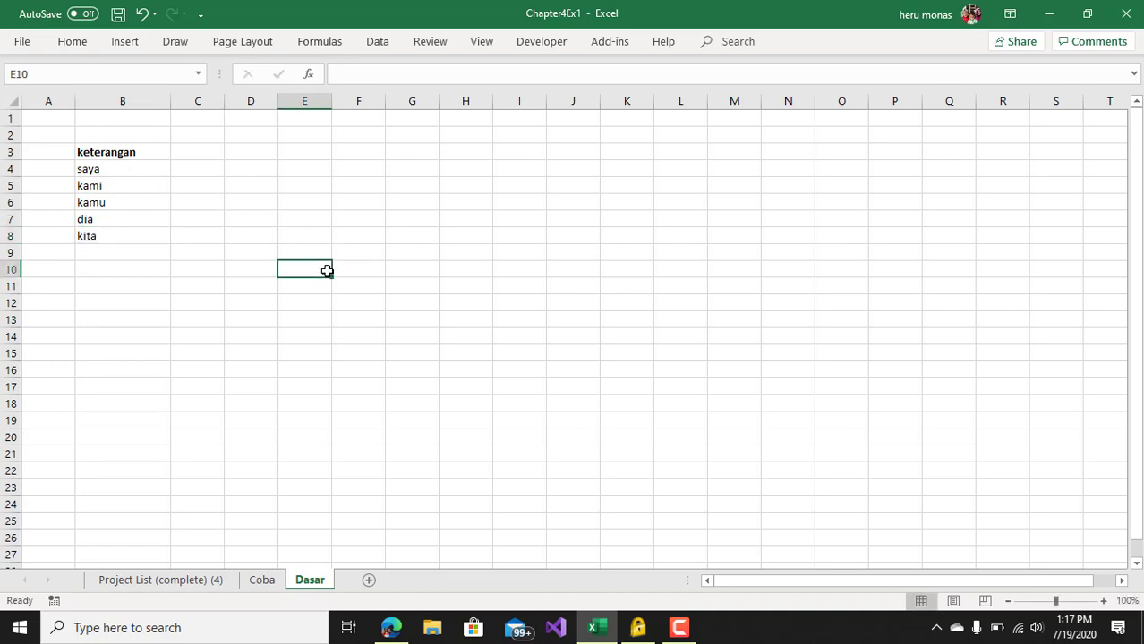
Step: Fill cell E3 with yellow and widen column E to make a criterion cell
{"action": "left_click", "coordinate": [299, 155]}
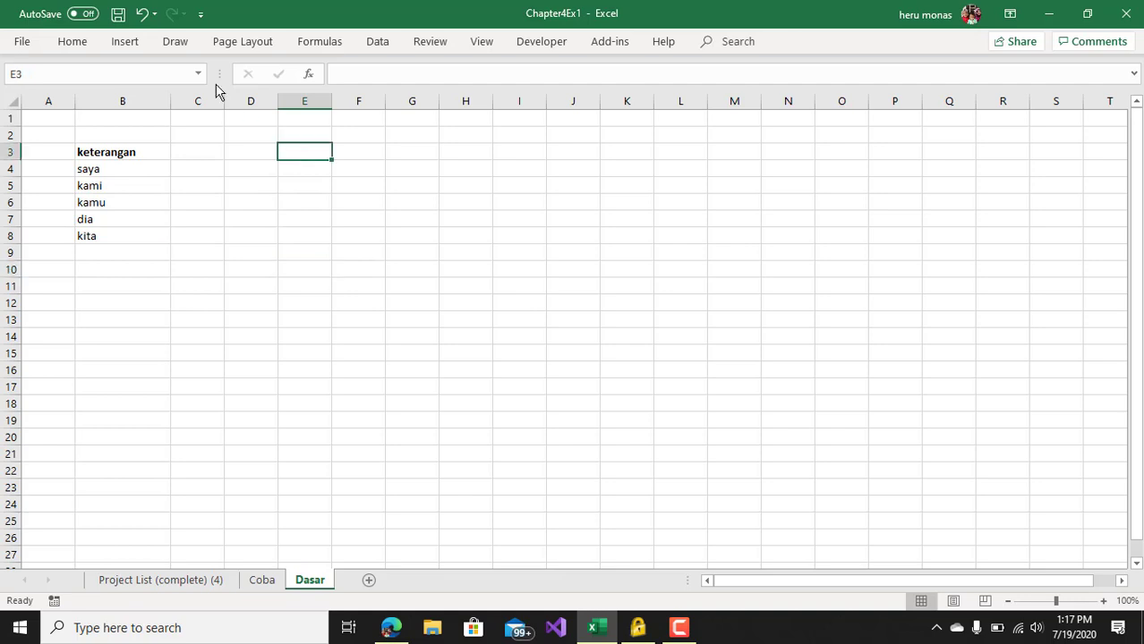
{"action": "left_click", "coordinate": [73, 43]}
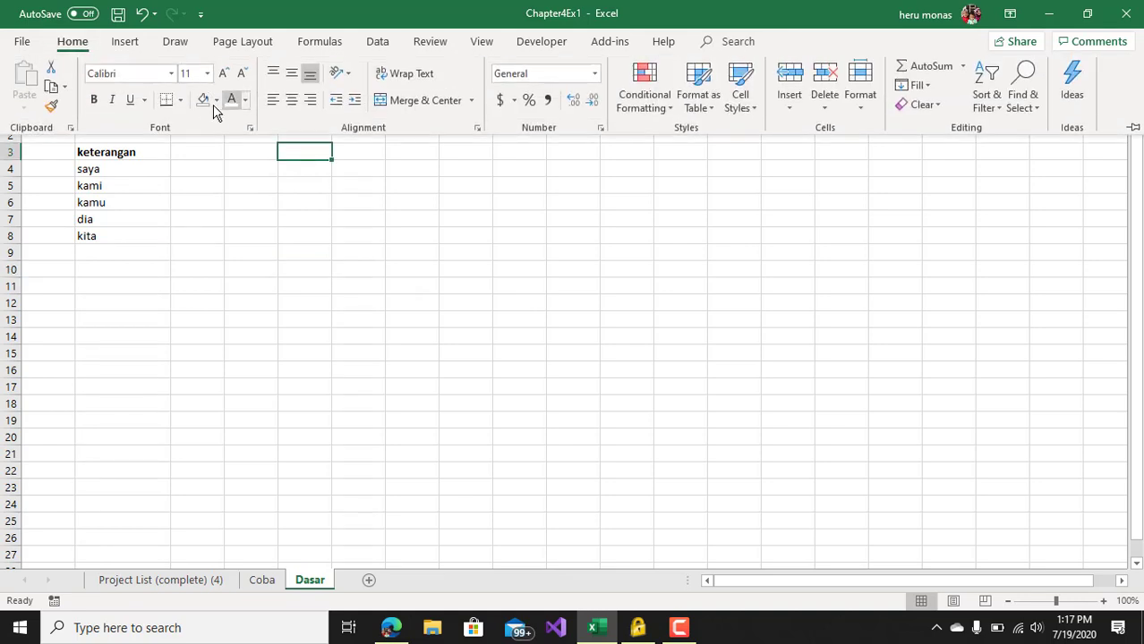
{"action": "left_click", "coordinate": [216, 102]}
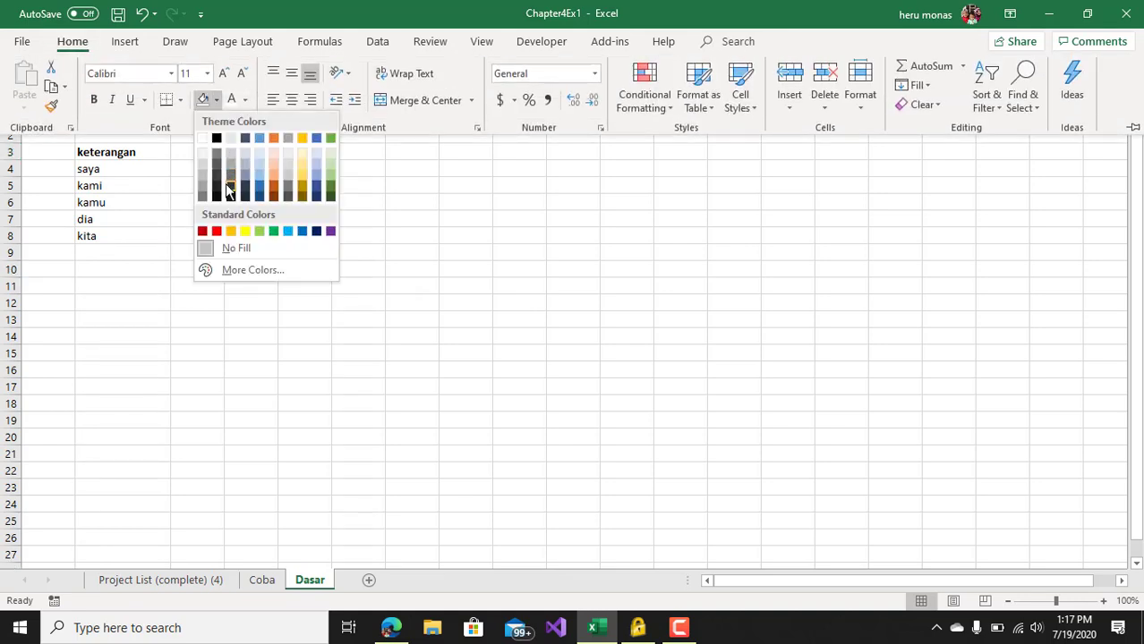
{"action": "left_click", "coordinate": [239, 233]}
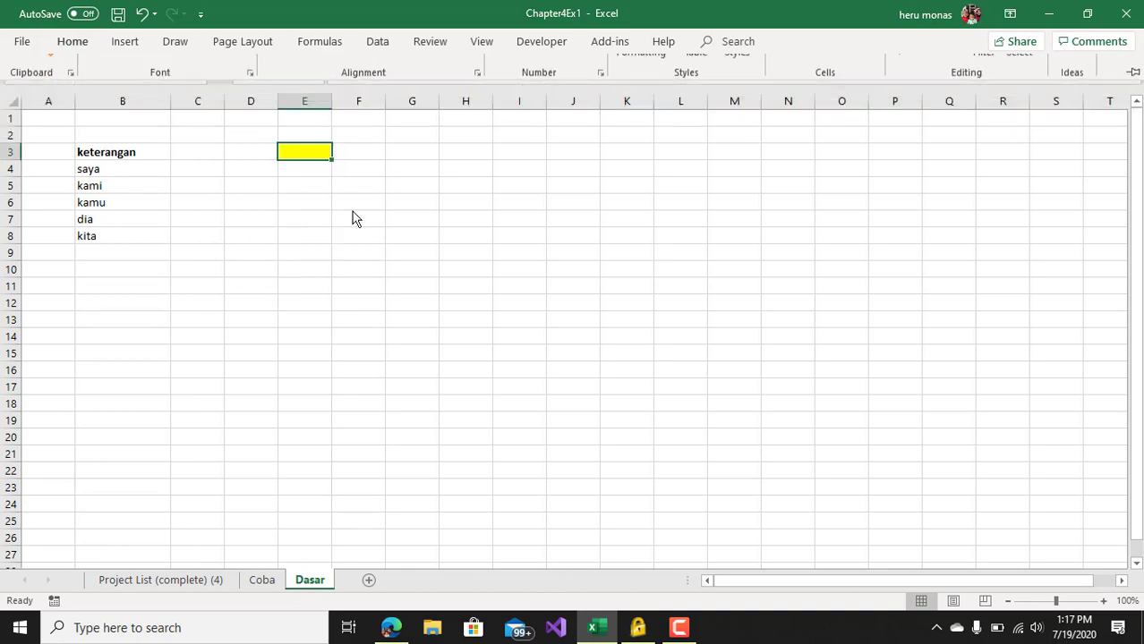
{"action": "left_click_drag", "start_coordinate": [332, 101], "coordinate": [360, 101]}
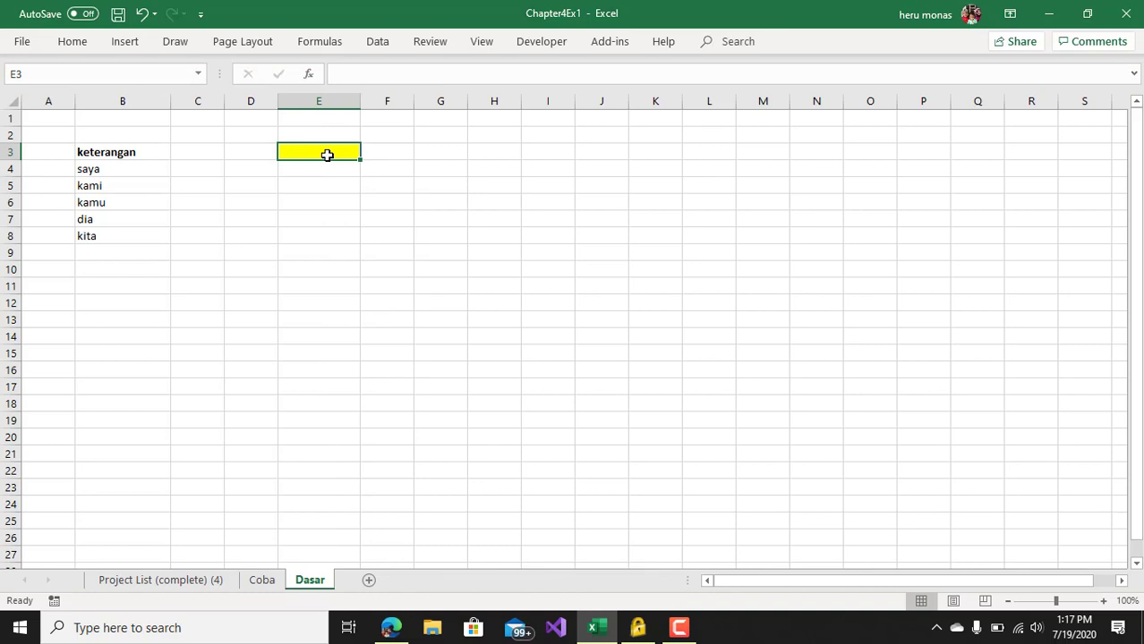
Step: Enter saya as the criterion in the yellow cell E3 and compare it with the keterangan list in B4:B8
{"action": "type", "text": "saya"}
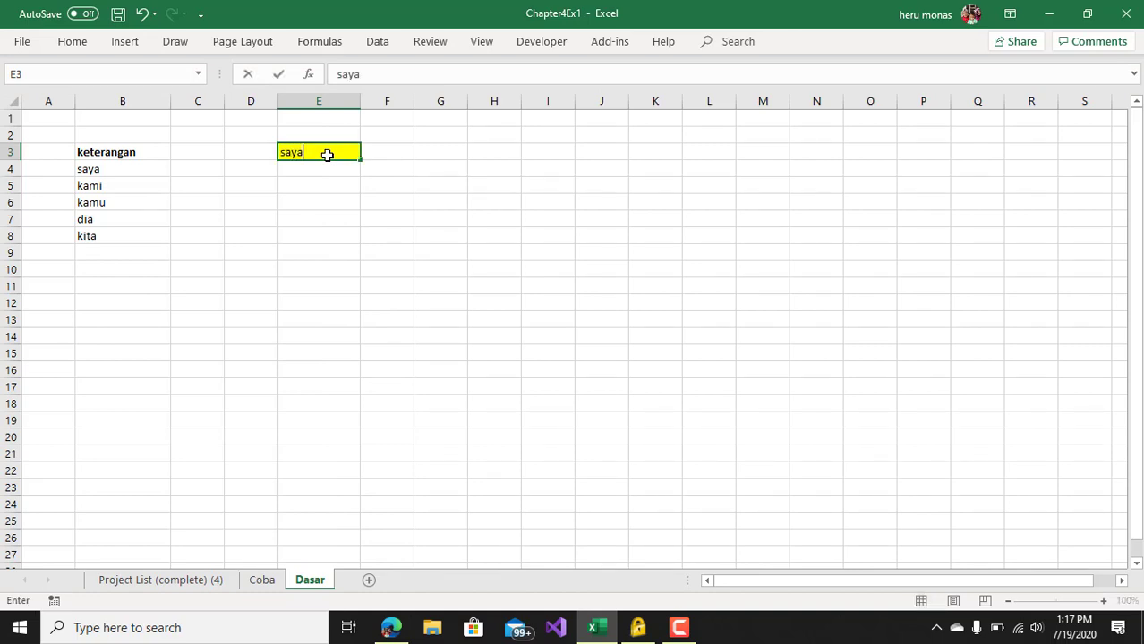
{"action": "left_click", "coordinate": [312, 237]}
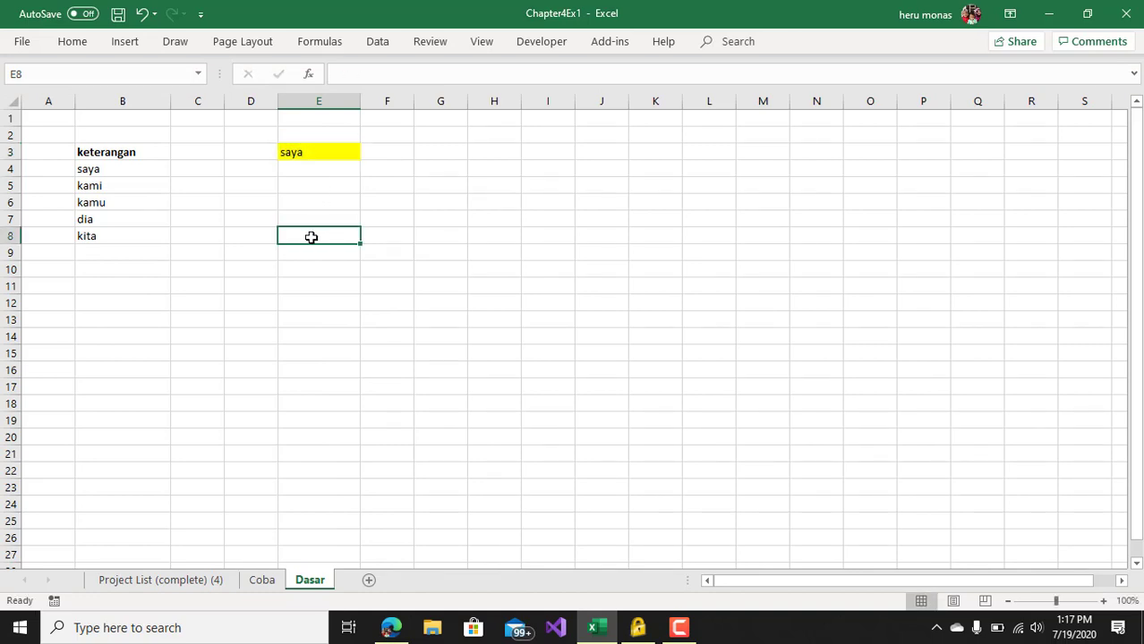
{"action": "left_click", "coordinate": [310, 155]}
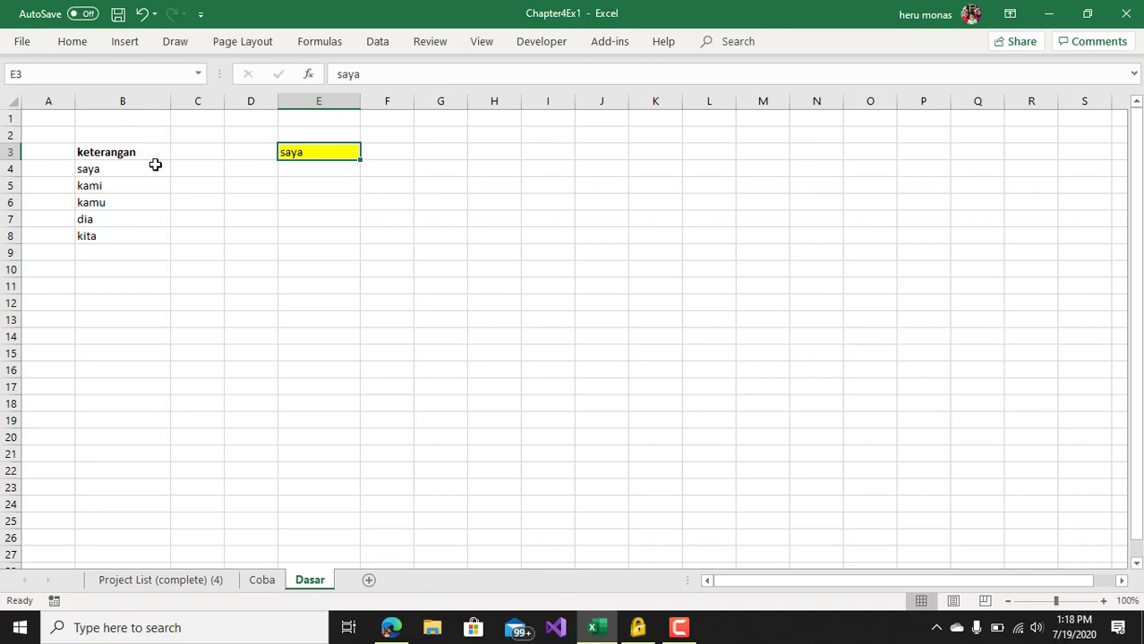
{"action": "left_click_drag", "start_coordinate": [135, 166], "coordinate": [123, 237]}
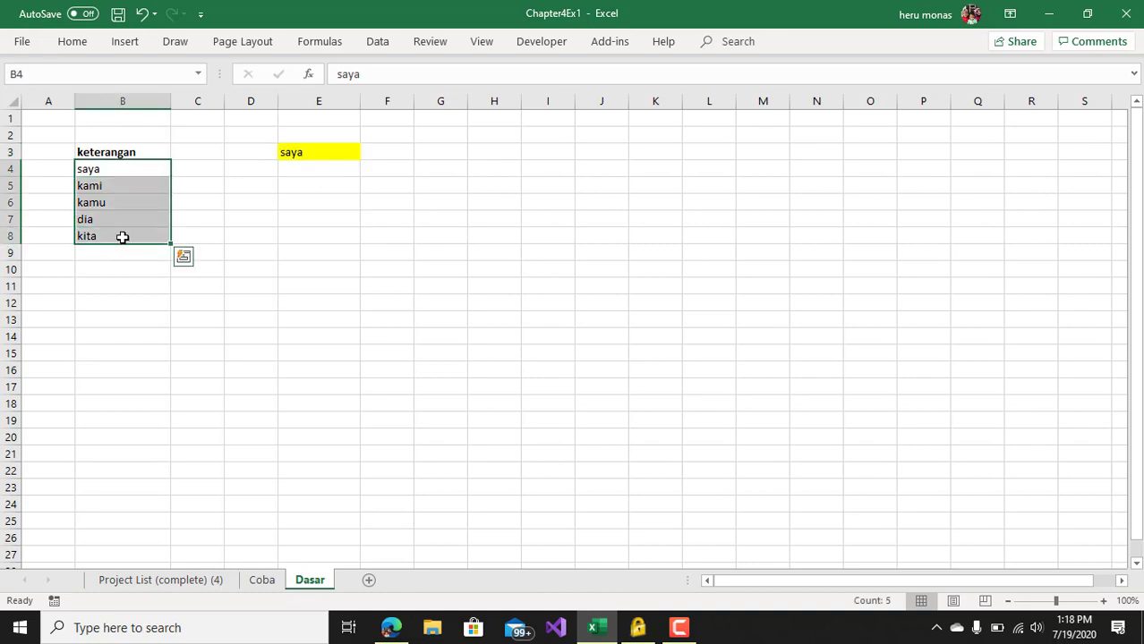
{"action": "left_click", "coordinate": [341, 152]}
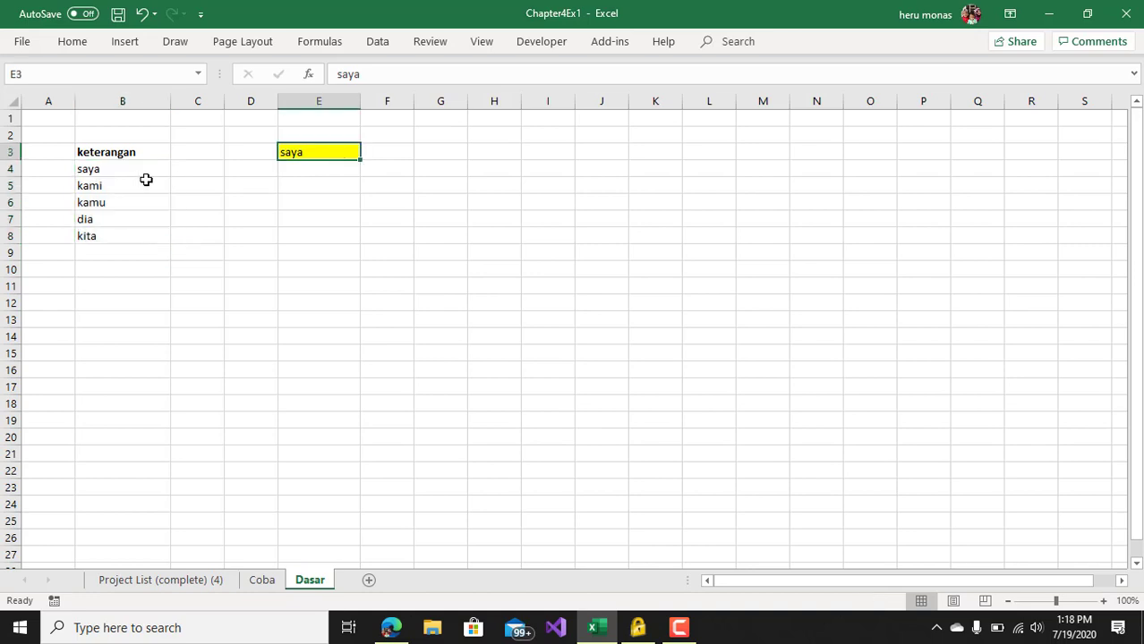
Step: Enter the comparison formula =B4=E3 in cell A4
{"action": "left_click", "coordinate": [49, 169]}
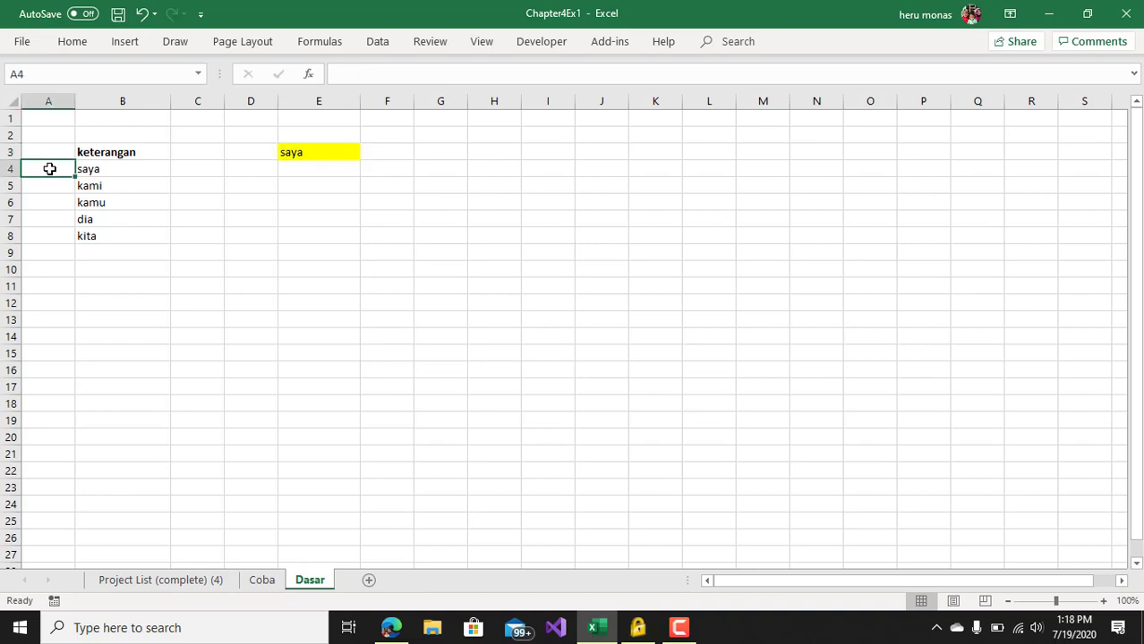
{"action": "type", "text": "="}
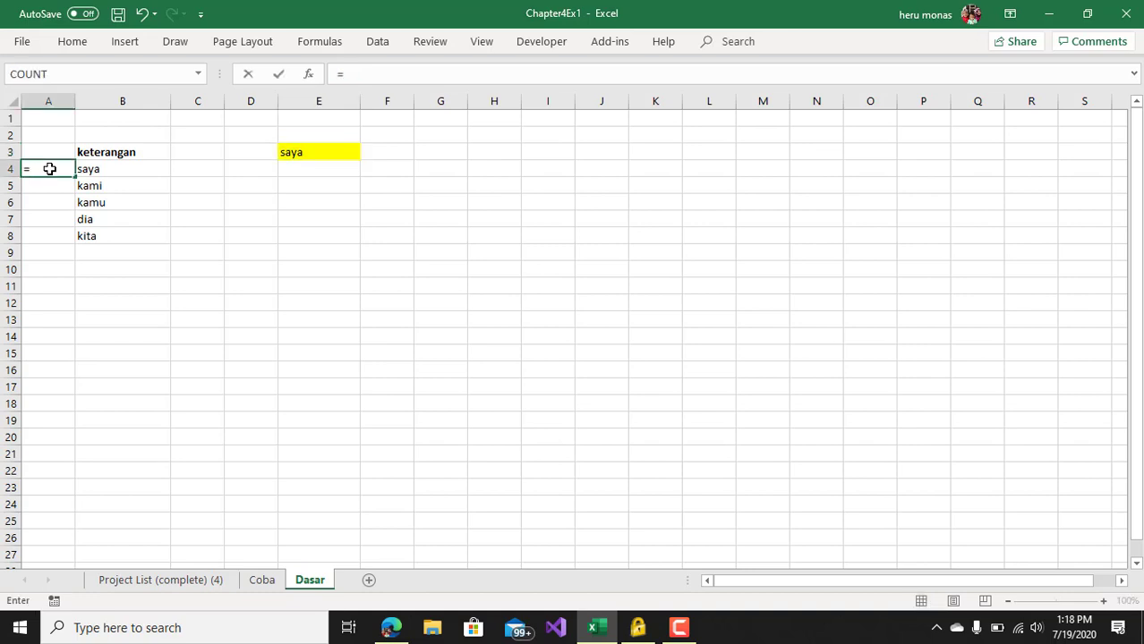
{"action": "left_click", "coordinate": [106, 168]}
{"action": "type", "text": "="}
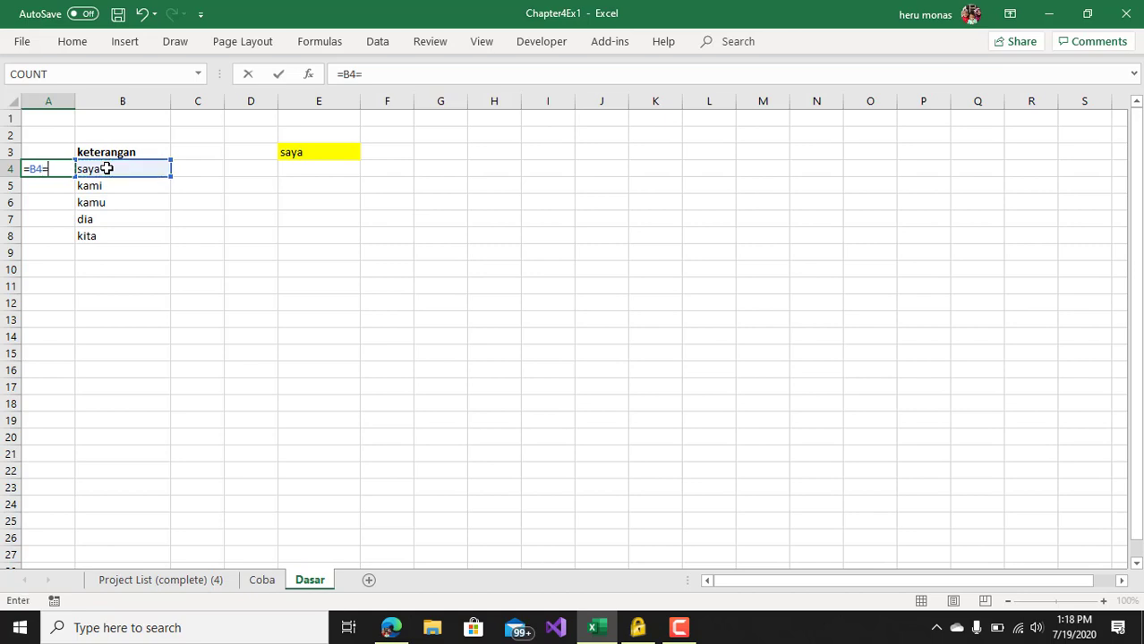
{"action": "left_click", "coordinate": [300, 154]}
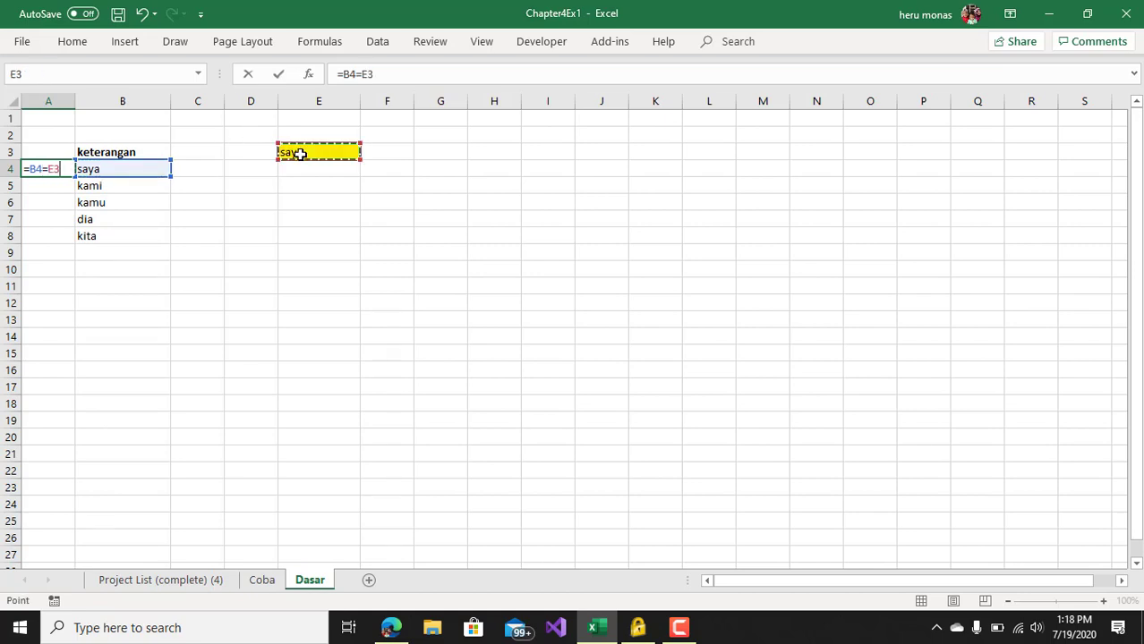
{"action": "key", "text": "Return"}
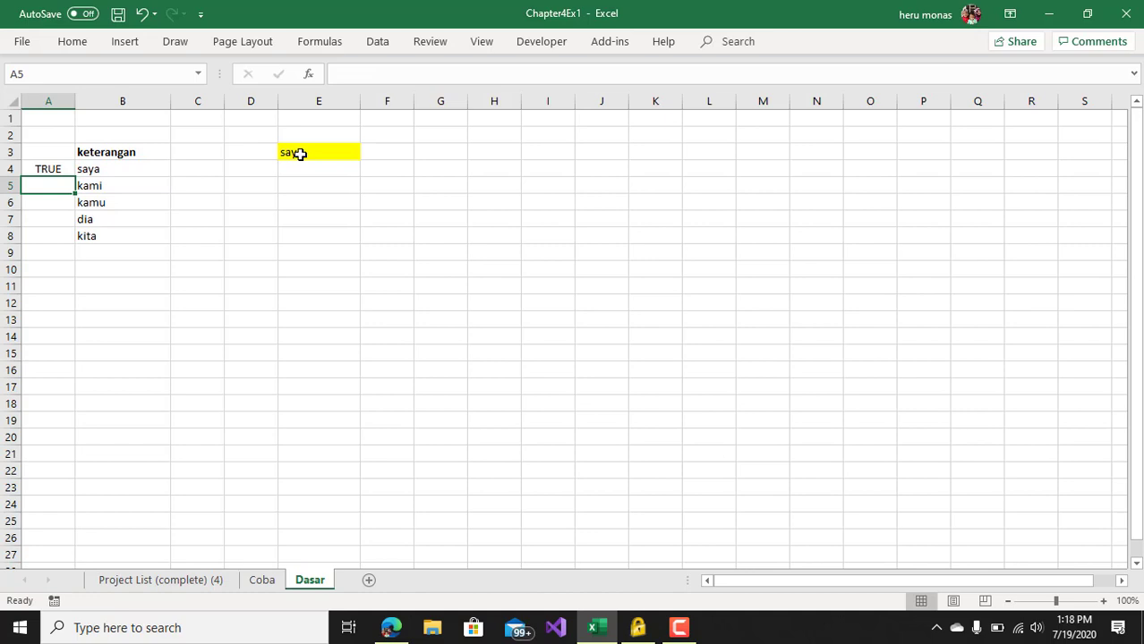
Step: Clear cell A4 and rebuild its formula as =B4=E3 to compare the first keterangan entry with the yellow criterion cell
{"action": "left_click", "coordinate": [63, 168]}
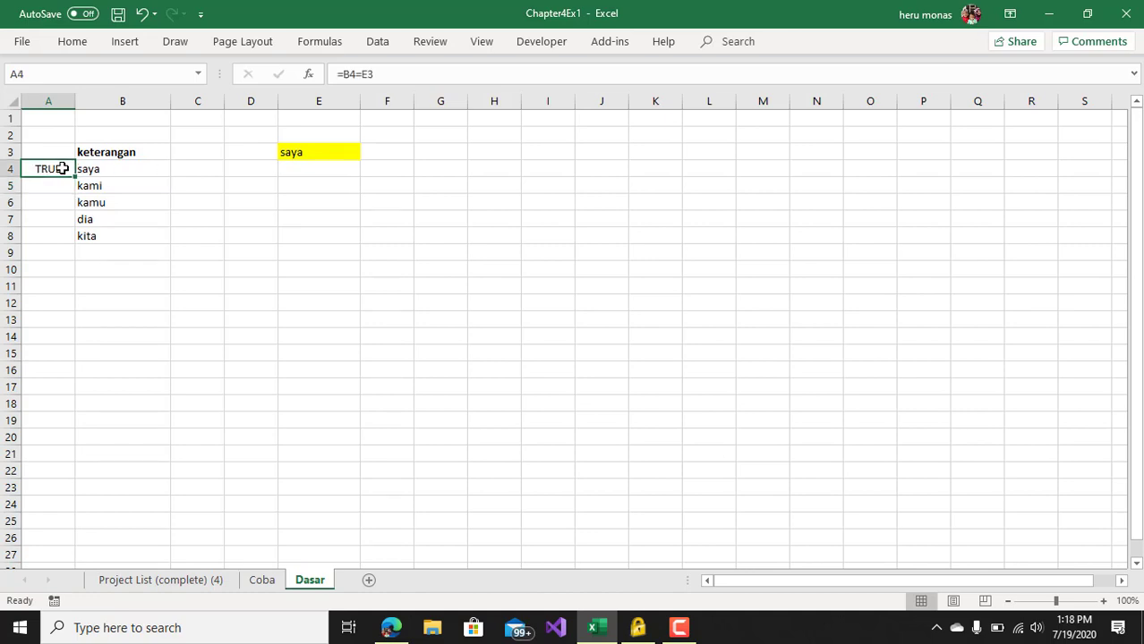
{"action": "key", "text": "BackSpace"}
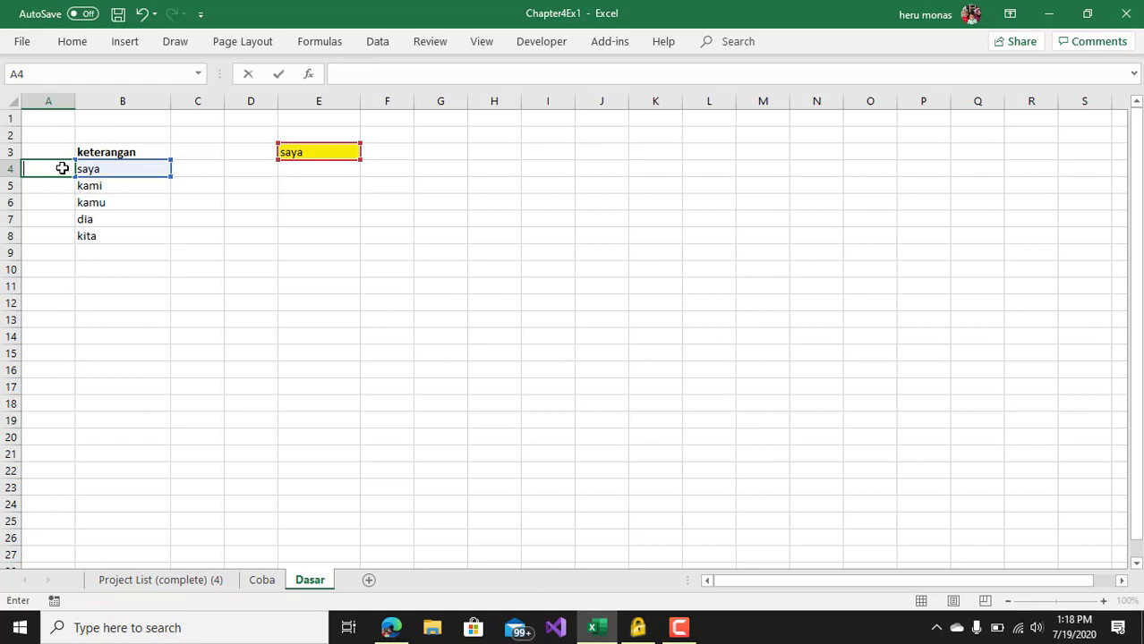
{"action": "left_click", "coordinate": [175, 218]}
{"action": "left_click", "coordinate": [47, 166]}
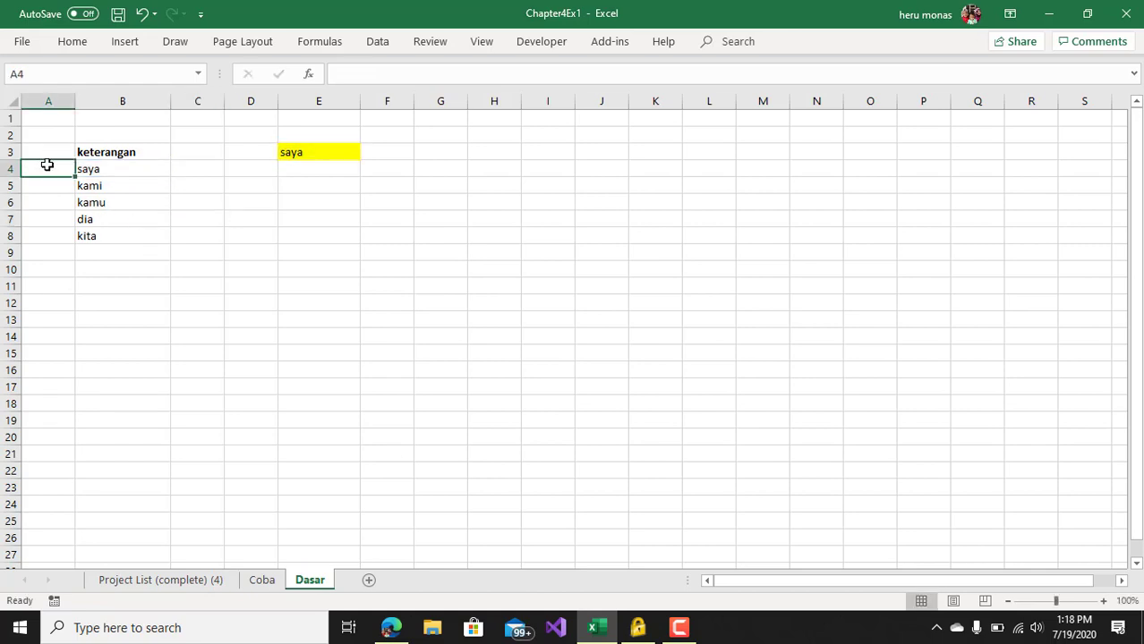
{"action": "type", "text": "="}
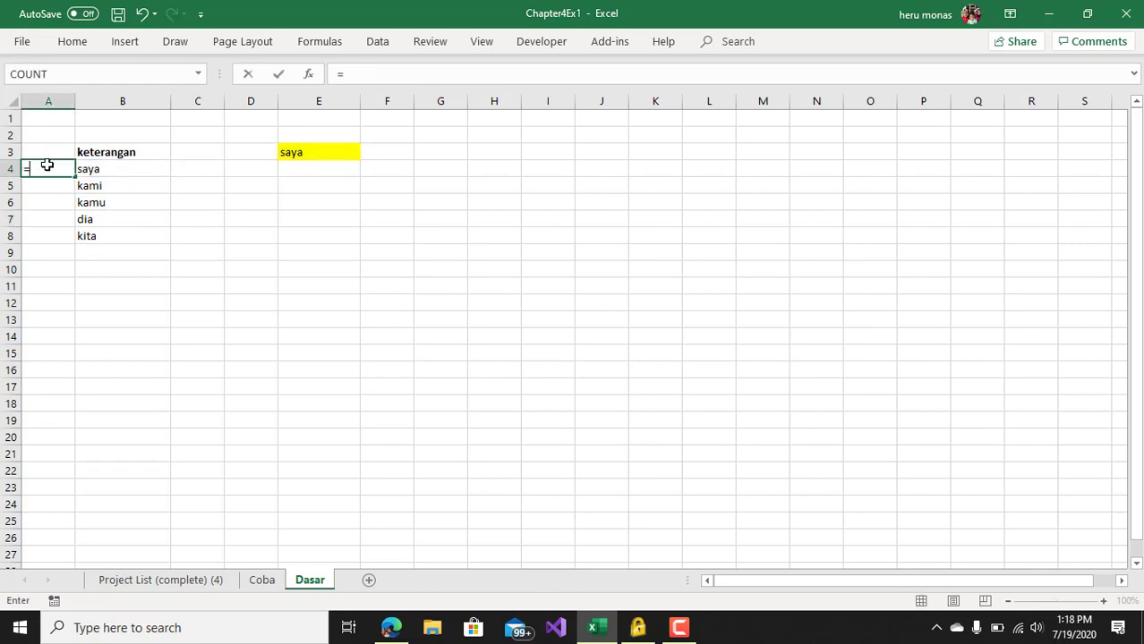
{"action": "left_click", "coordinate": [102, 169]}
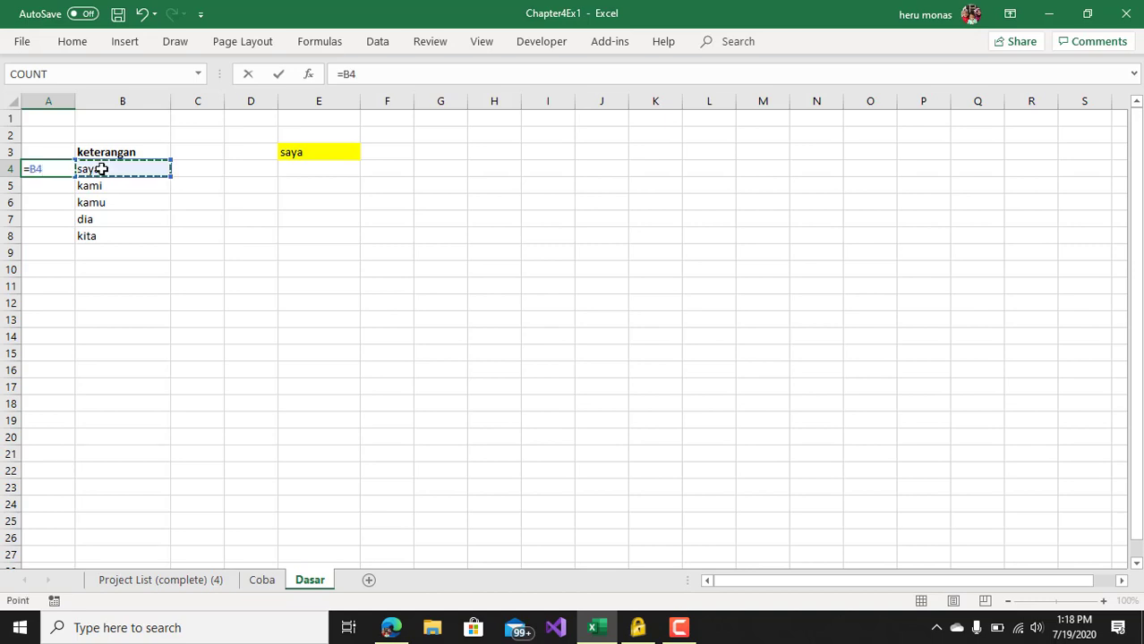
{"action": "left_click", "coordinate": [327, 153]}
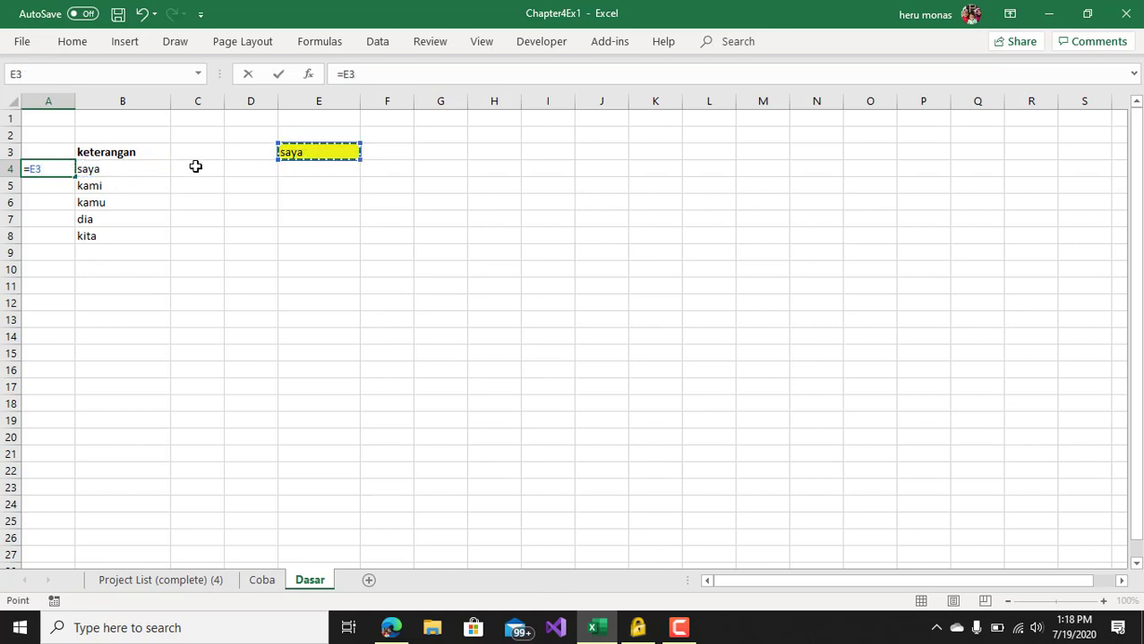
{"action": "left_click", "coordinate": [99, 169]}
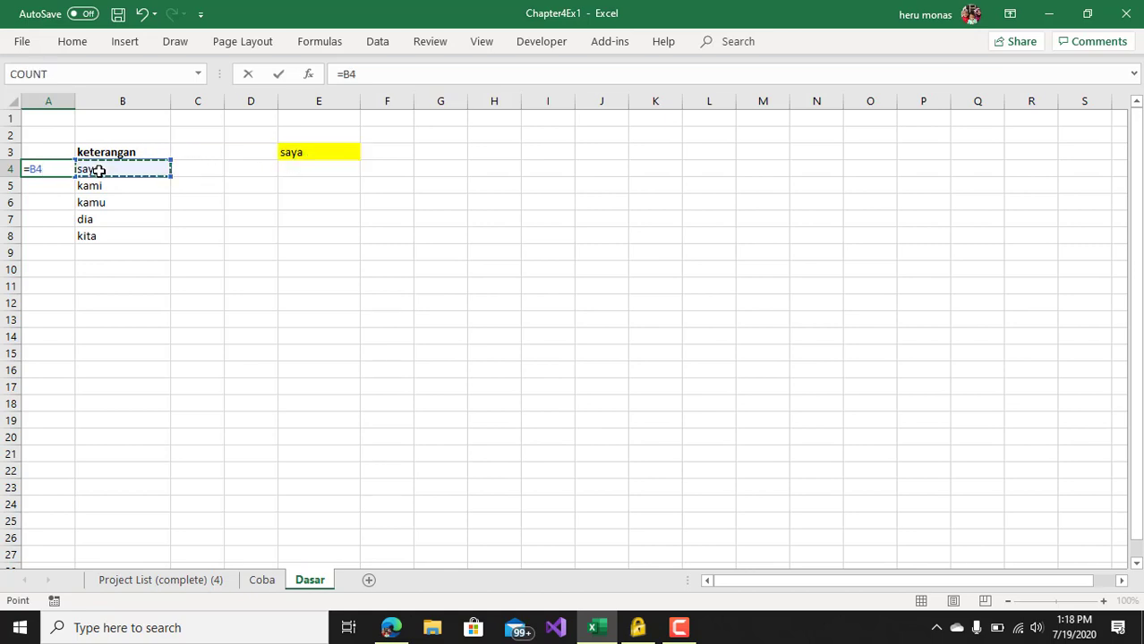
{"action": "type", "text": "="}
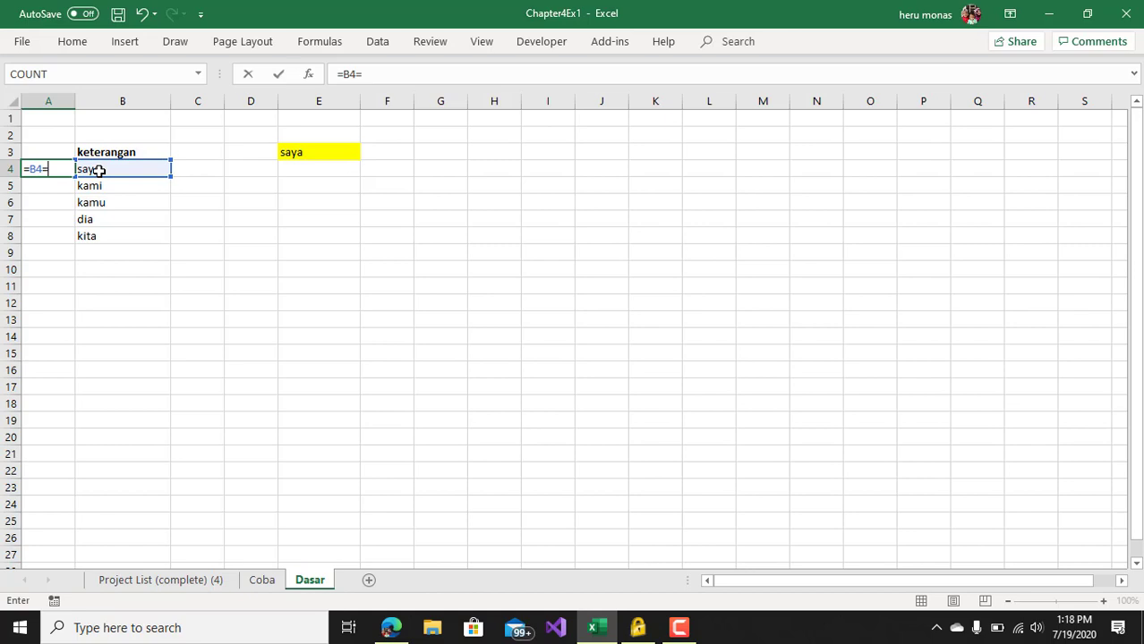
{"action": "left_click", "coordinate": [321, 153]}
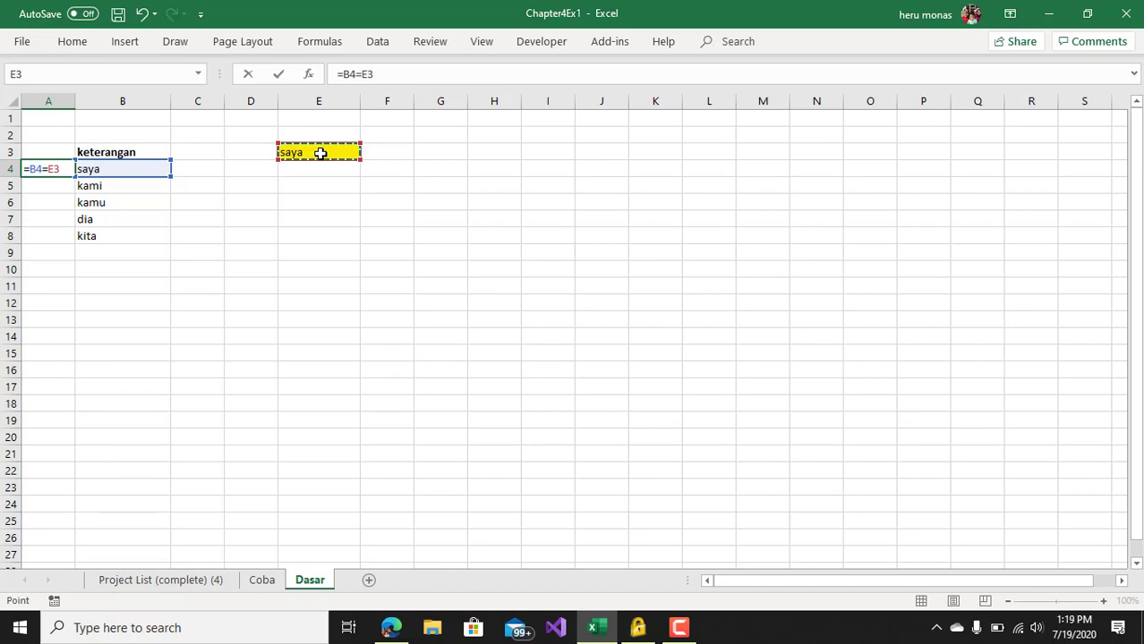
{"action": "key", "text": "Return"}
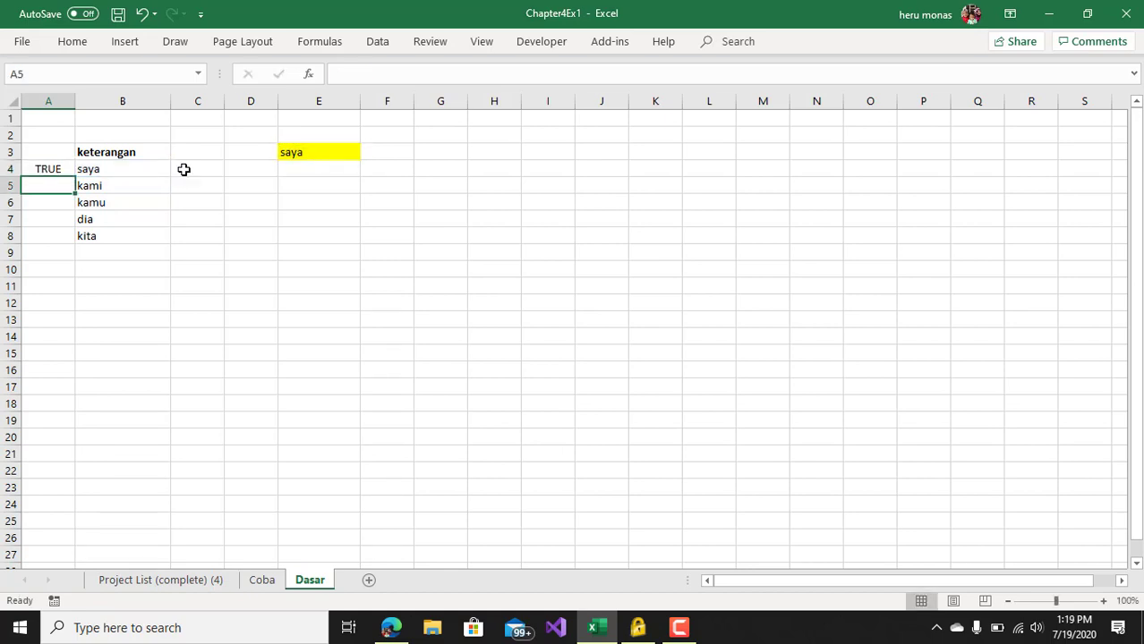
Step: Fill the A4 comparison formula down through A8 and inspect the cell references in A5
{"action": "left_click", "coordinate": [57, 169]}
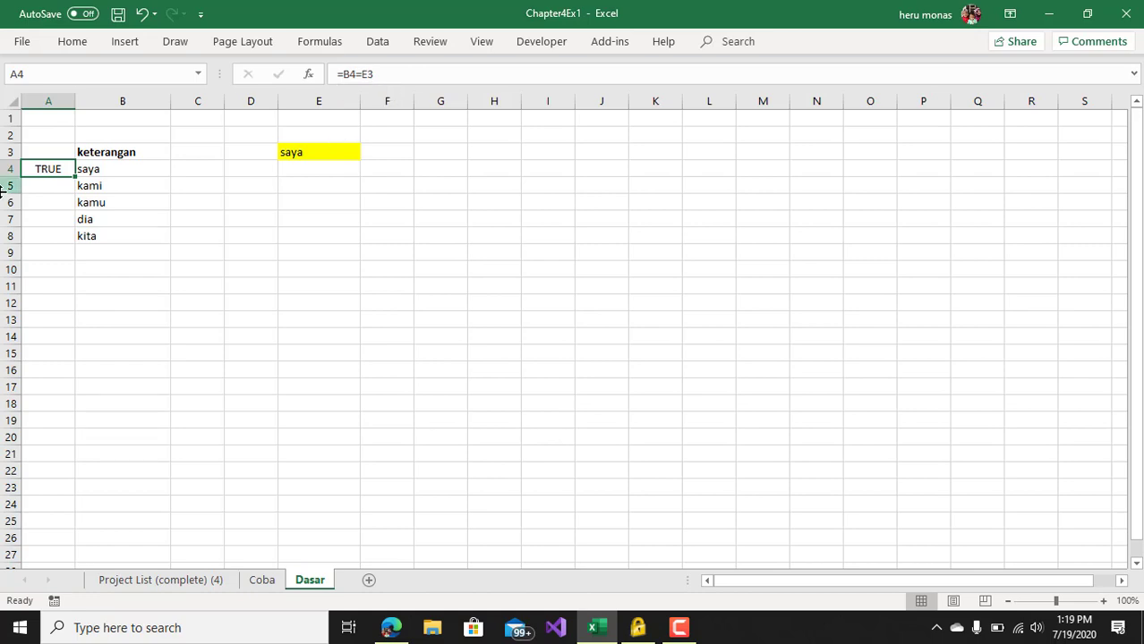
{"action": "left_click_drag", "start_coordinate": [78, 176], "coordinate": [79, 237]}
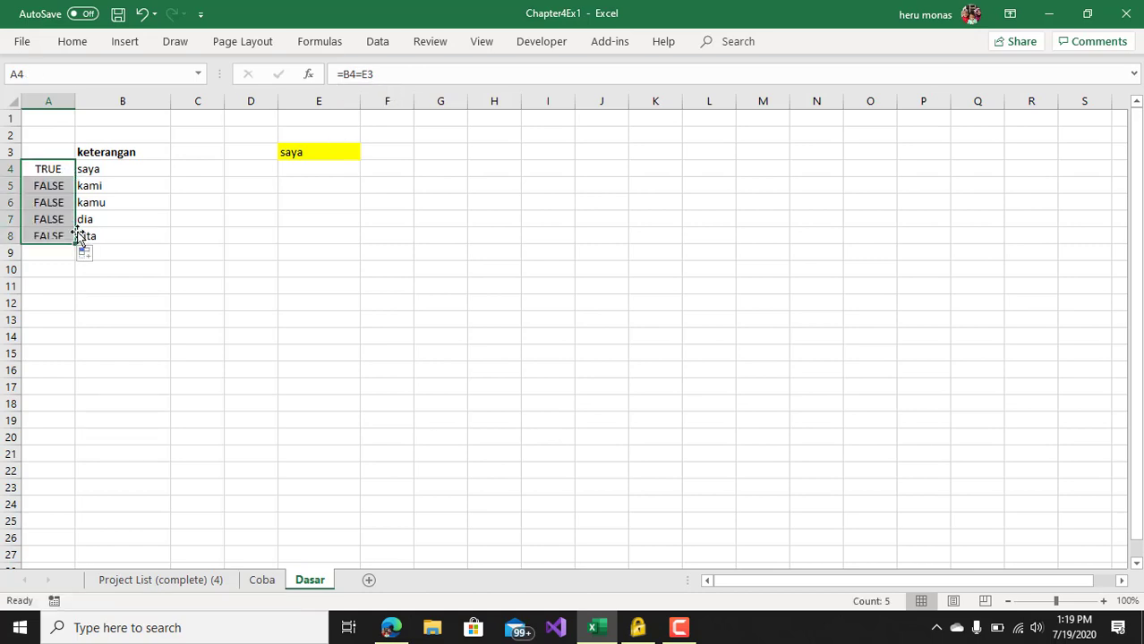
{"action": "left_click", "coordinate": [54, 186]}
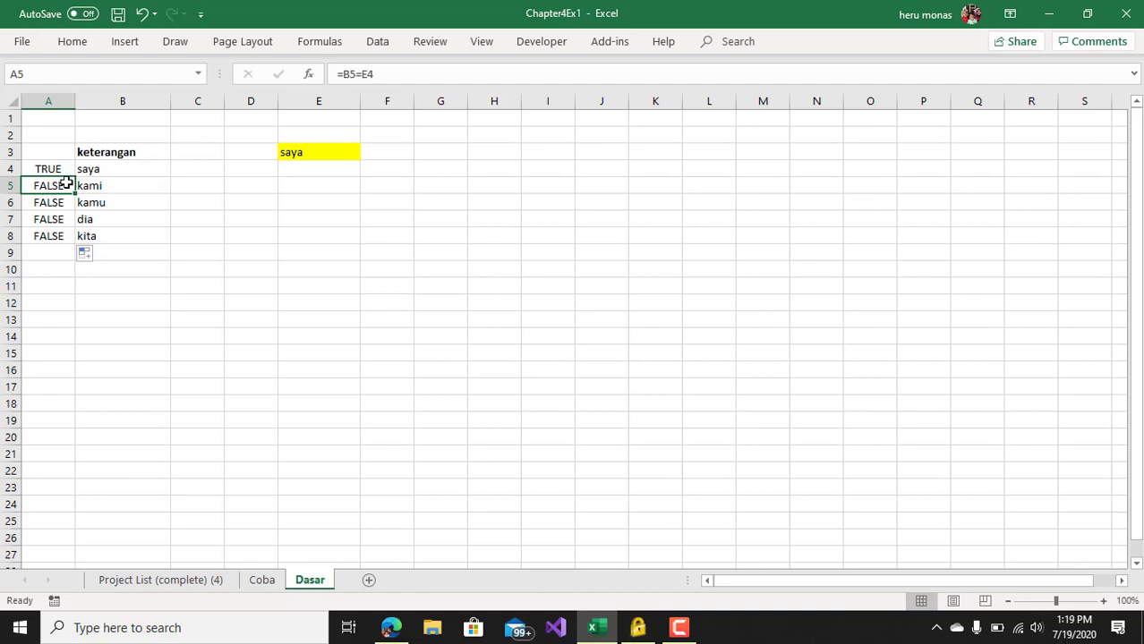
{"action": "double_click", "coordinate": [59, 185]}
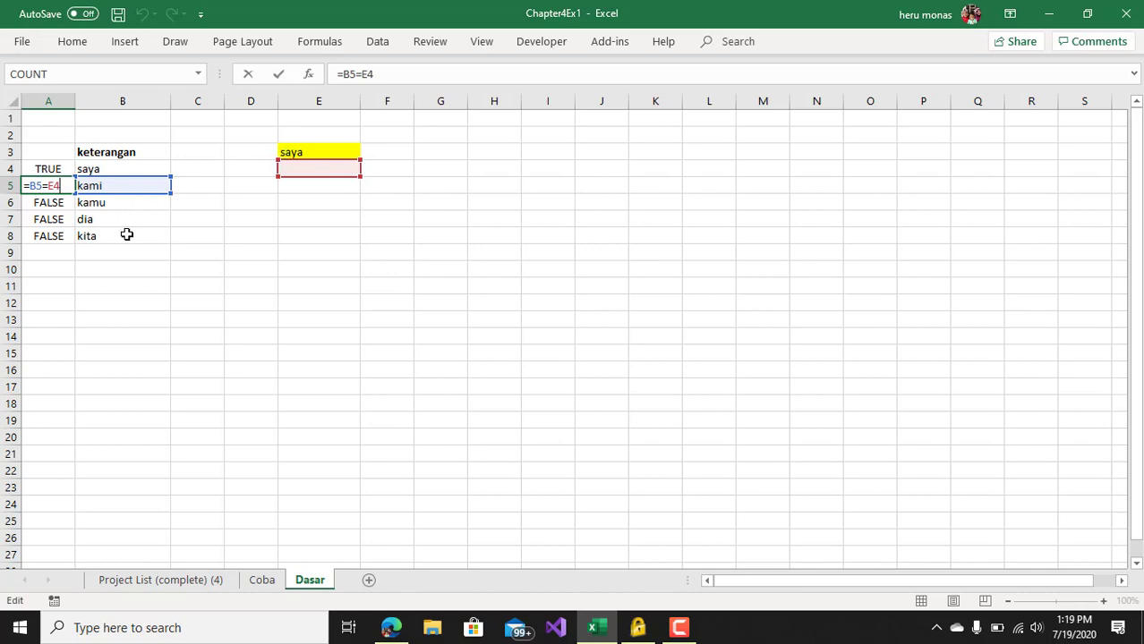
{"action": "key", "text": "ctrl+Return"}
Step: Clear the copied formulas in A5:A8 and rewrite A4 as =B4=$E$3, with an absolute reference to the criterion
{"action": "left_click_drag", "start_coordinate": [36, 185], "coordinate": [33, 235]}
{"action": "key", "text": "Delete"}
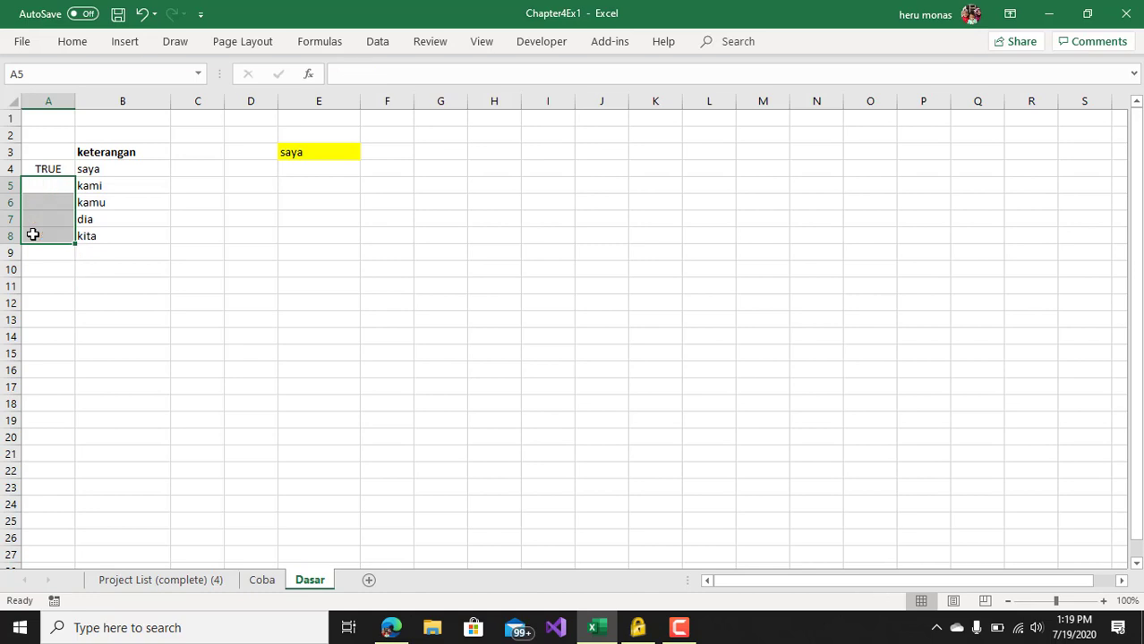
{"action": "left_click", "coordinate": [64, 169]}
{"action": "left_click_drag", "start_coordinate": [416, 75], "coordinate": [197, 57]}
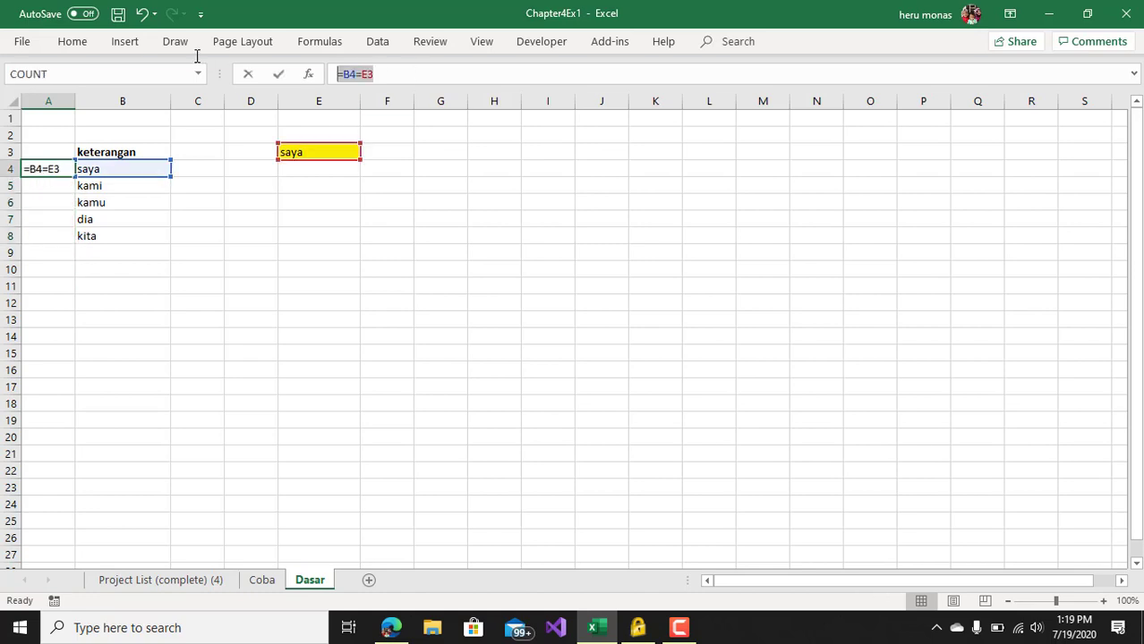
{"action": "type", "text": "="}
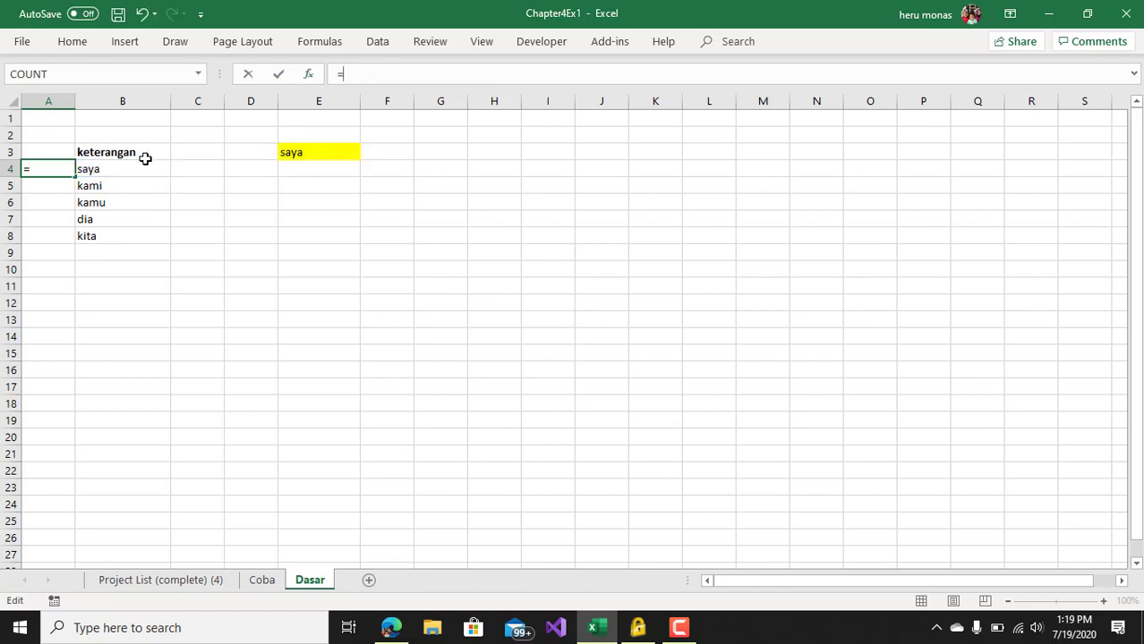
{"action": "left_click", "coordinate": [145, 166]}
{"action": "type", "text": "="}
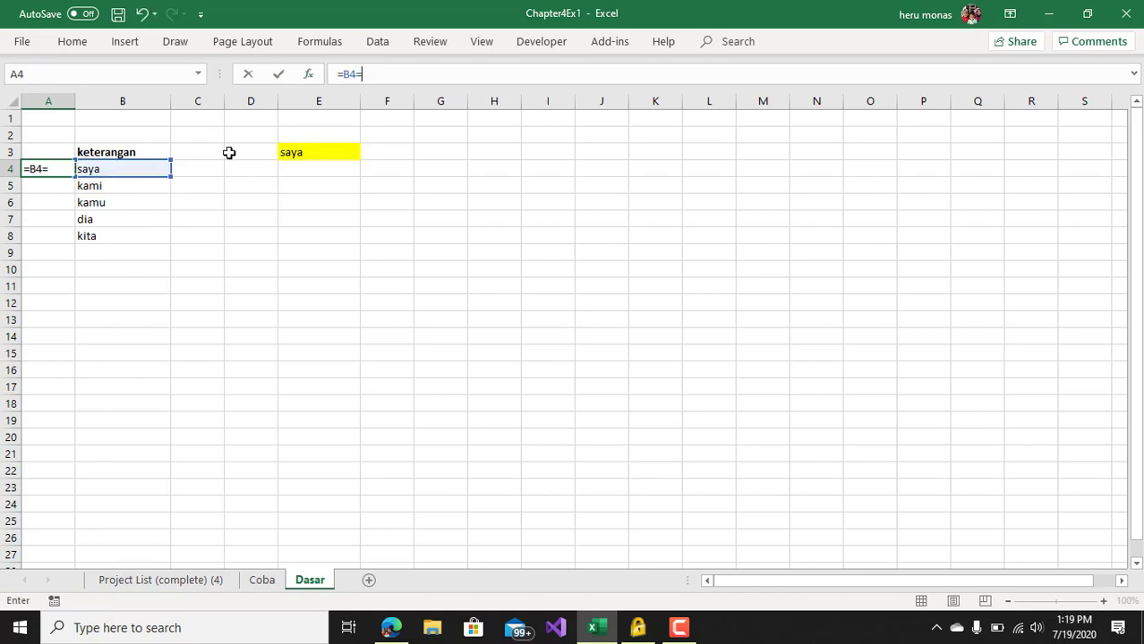
{"action": "left_click", "coordinate": [304, 152]}
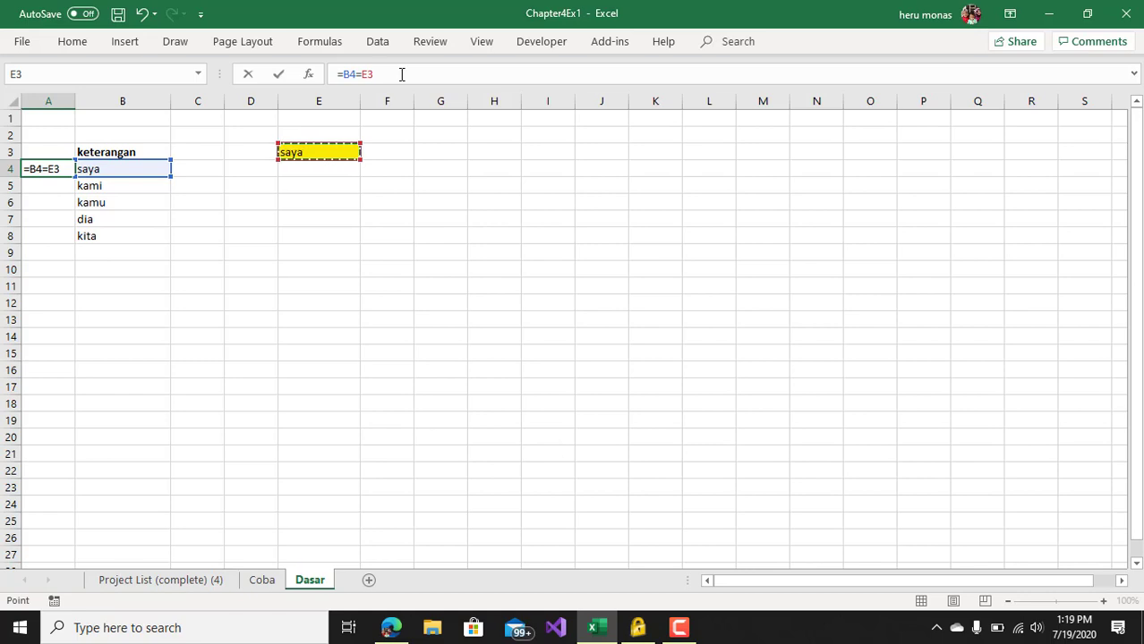
{"action": "key", "text": "F4"}
{"action": "key", "text": "Return"}
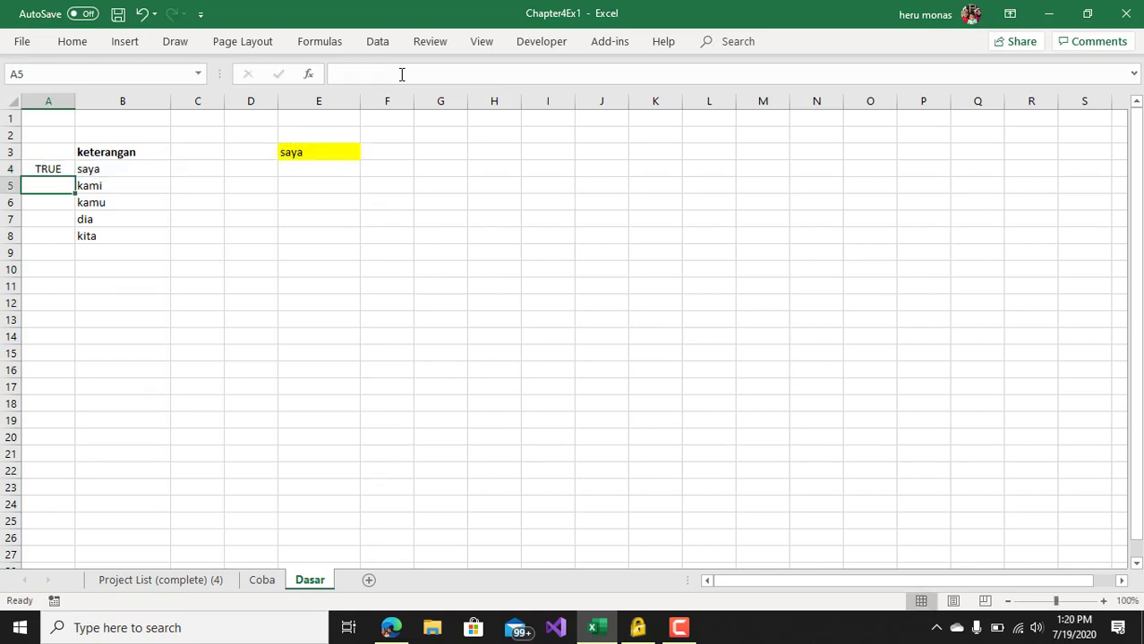
Step: Fill the absolute-reference formula from A4 down to A8 and check the cell references in A5 through A8
{"action": "left_click", "coordinate": [63, 171]}
{"action": "left_click_drag", "start_coordinate": [74, 177], "coordinate": [73, 241]}
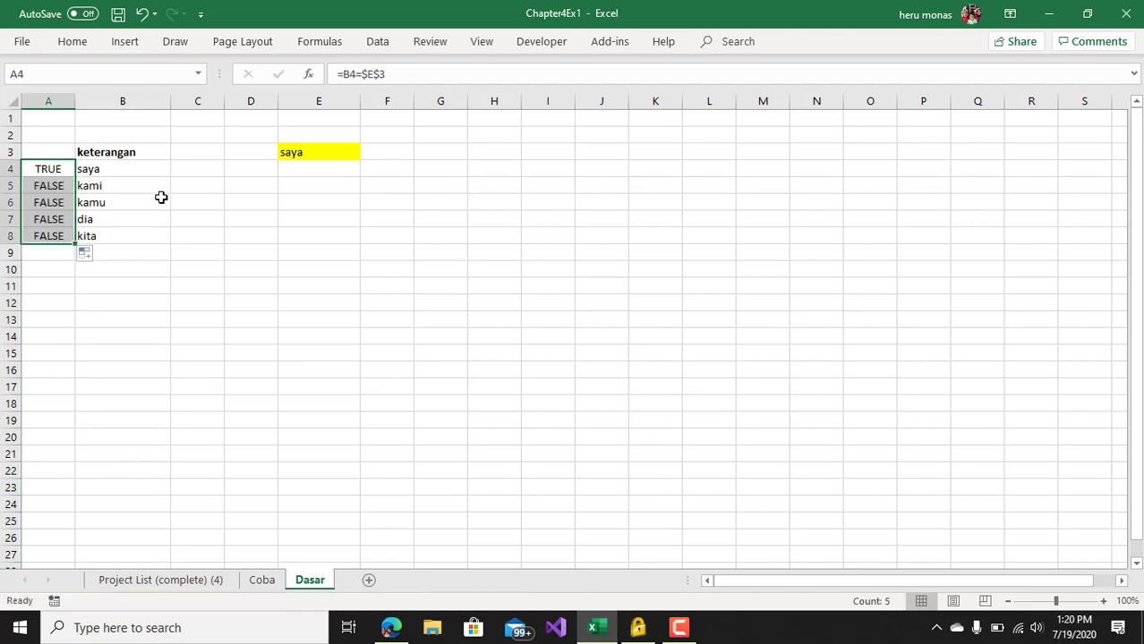
{"action": "left_click", "coordinate": [59, 186]}
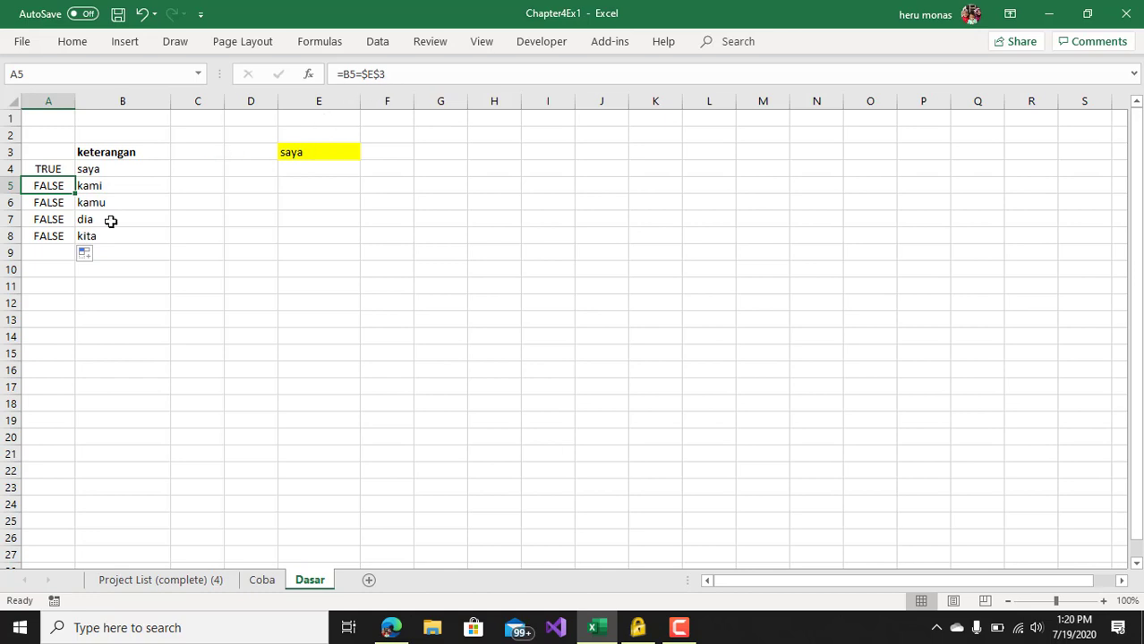
{"action": "left_click", "coordinate": [68, 206]}
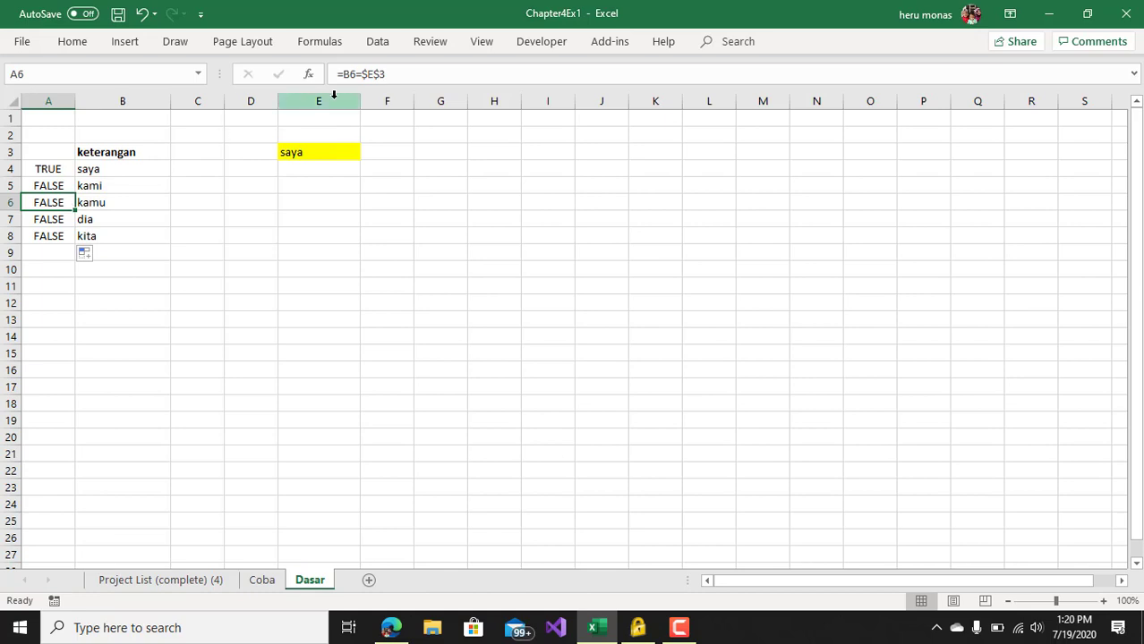
{"action": "left_click", "coordinate": [59, 219]}
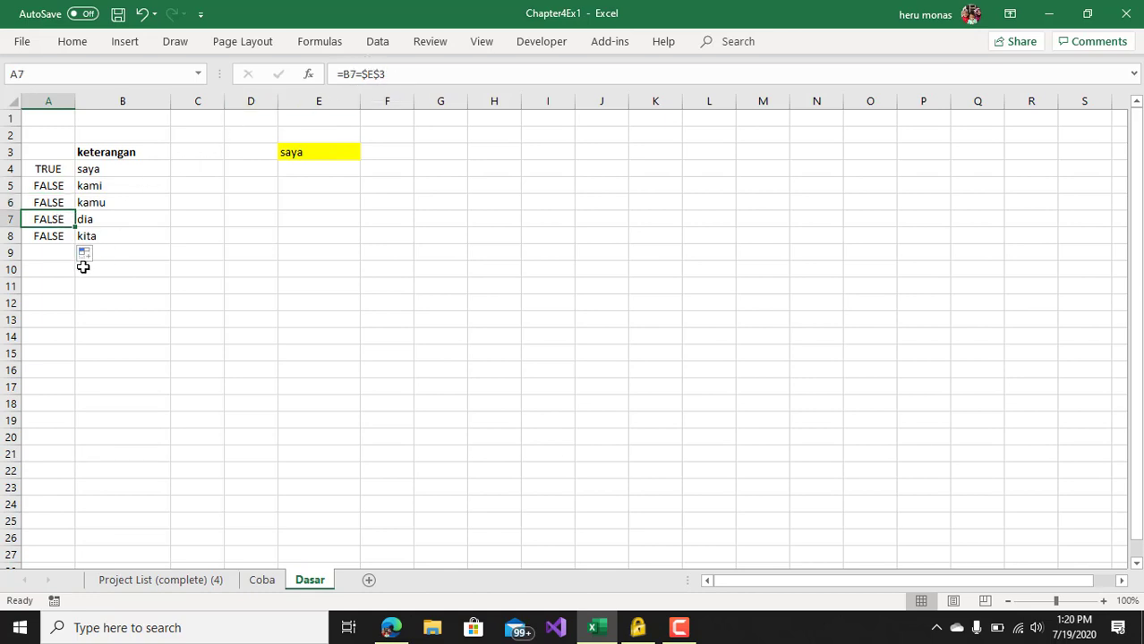
{"action": "left_click", "coordinate": [51, 235]}
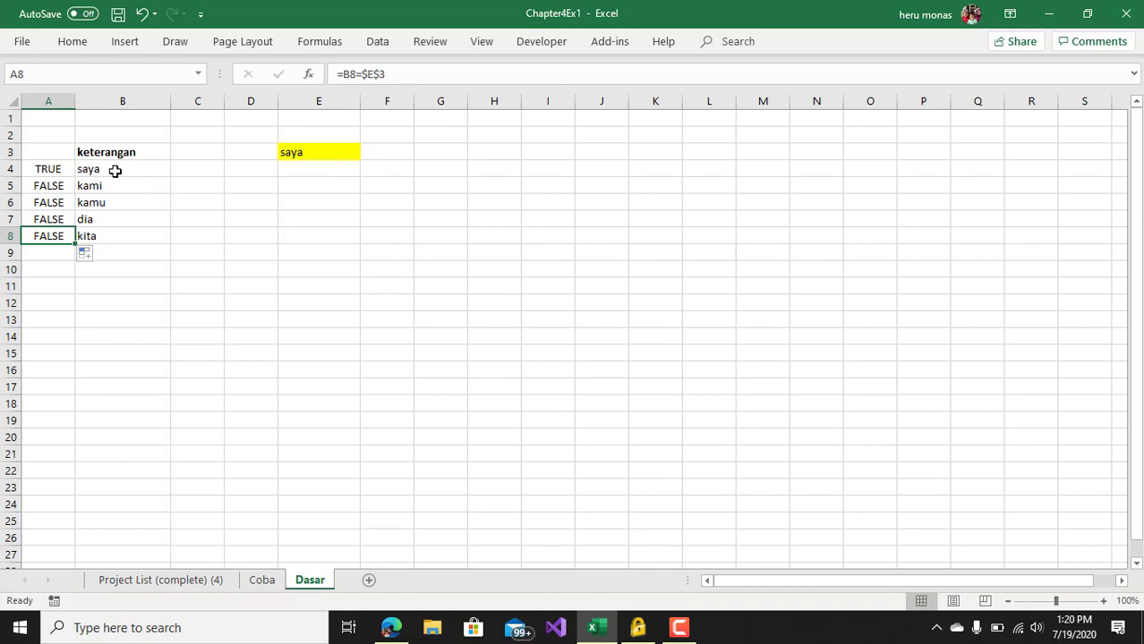
Step: Start a formula-based conditional formatting rule for the keterangan entries B4:B8 with the formula =$A4
{"action": "left_click_drag", "start_coordinate": [115, 170], "coordinate": [105, 234]}
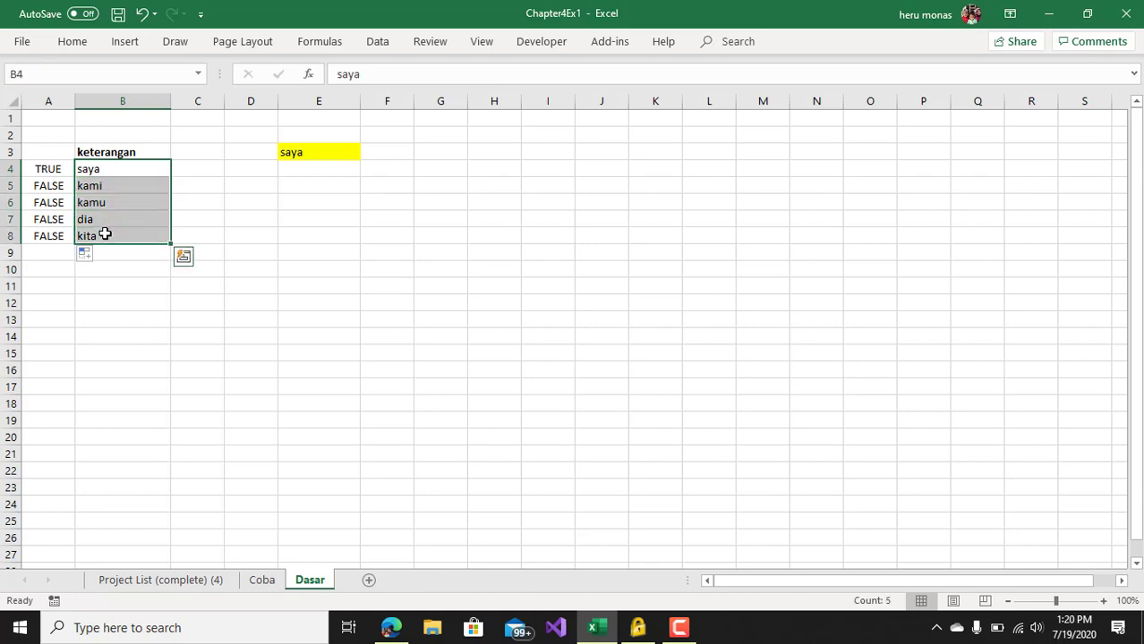
{"action": "left_click", "coordinate": [73, 42]}
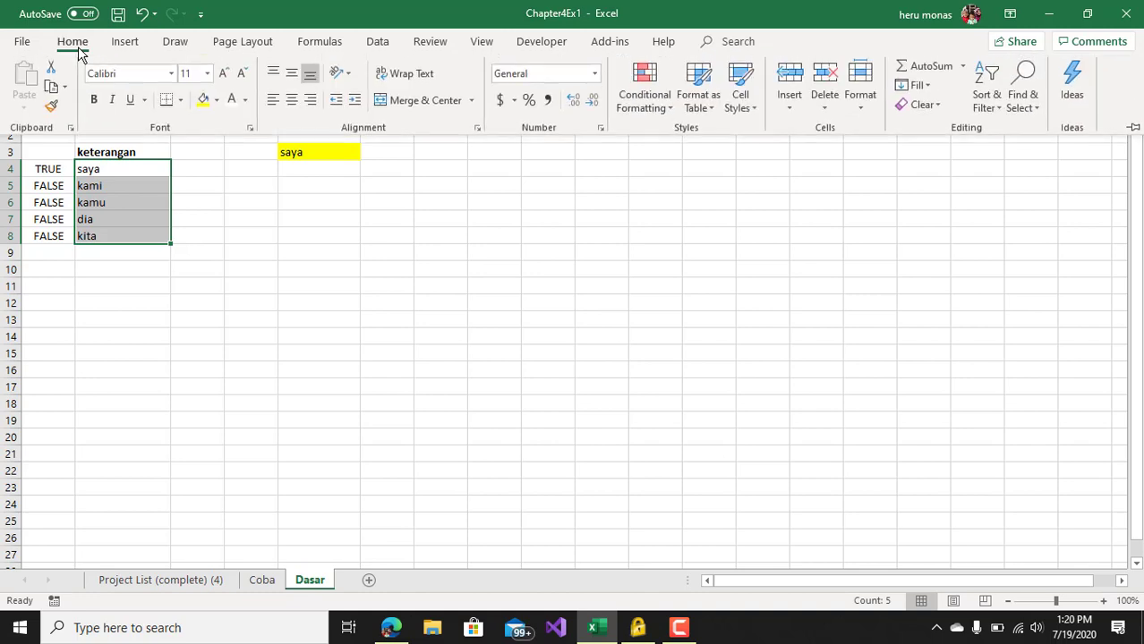
{"action": "left_click", "coordinate": [658, 108]}
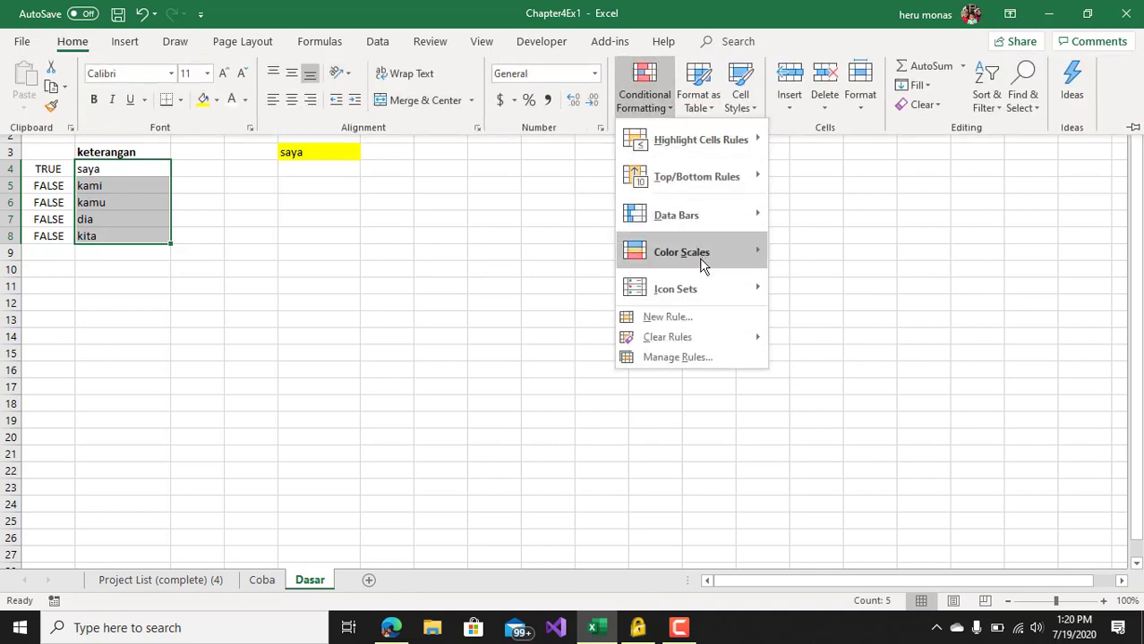
{"action": "left_click", "coordinate": [686, 320]}
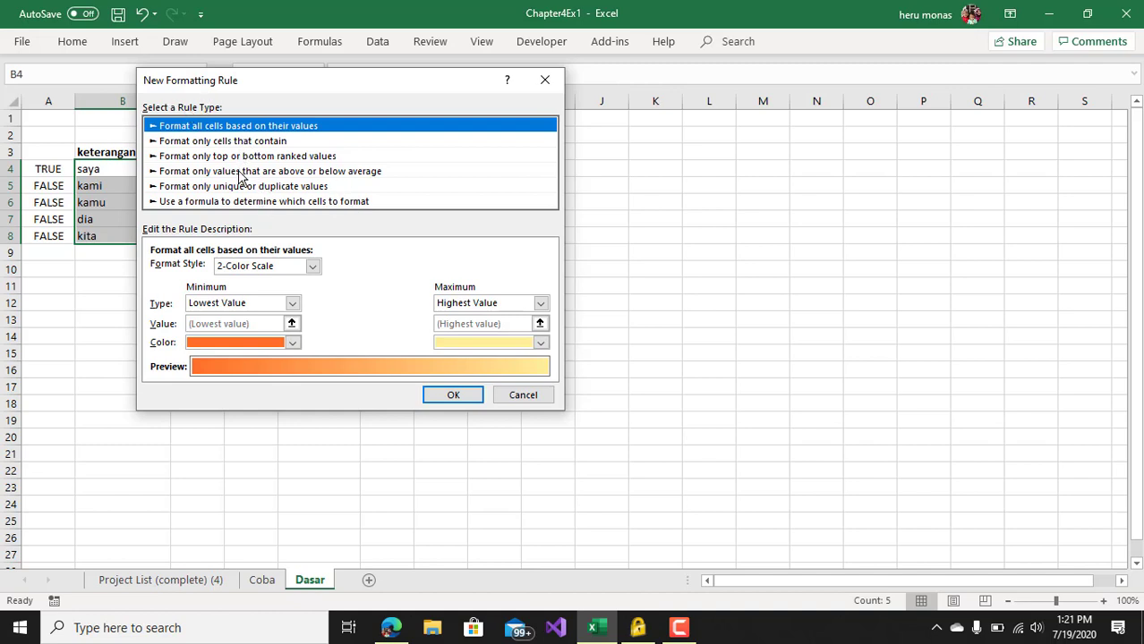
{"action": "left_click", "coordinate": [276, 202]}
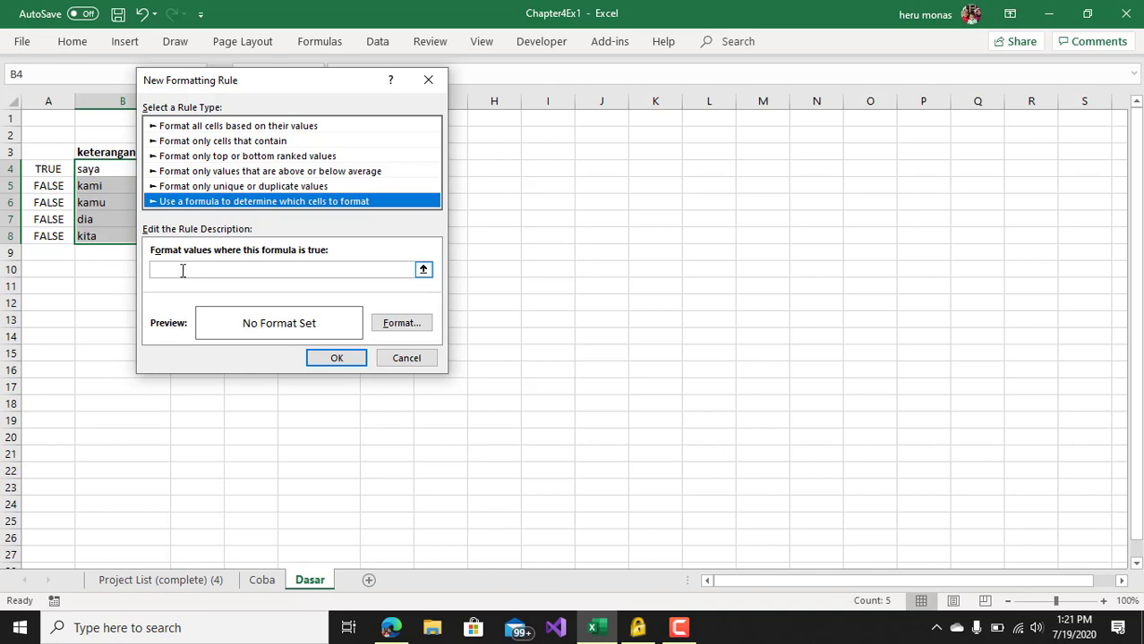
{"action": "left_click", "coordinate": [183, 271]}
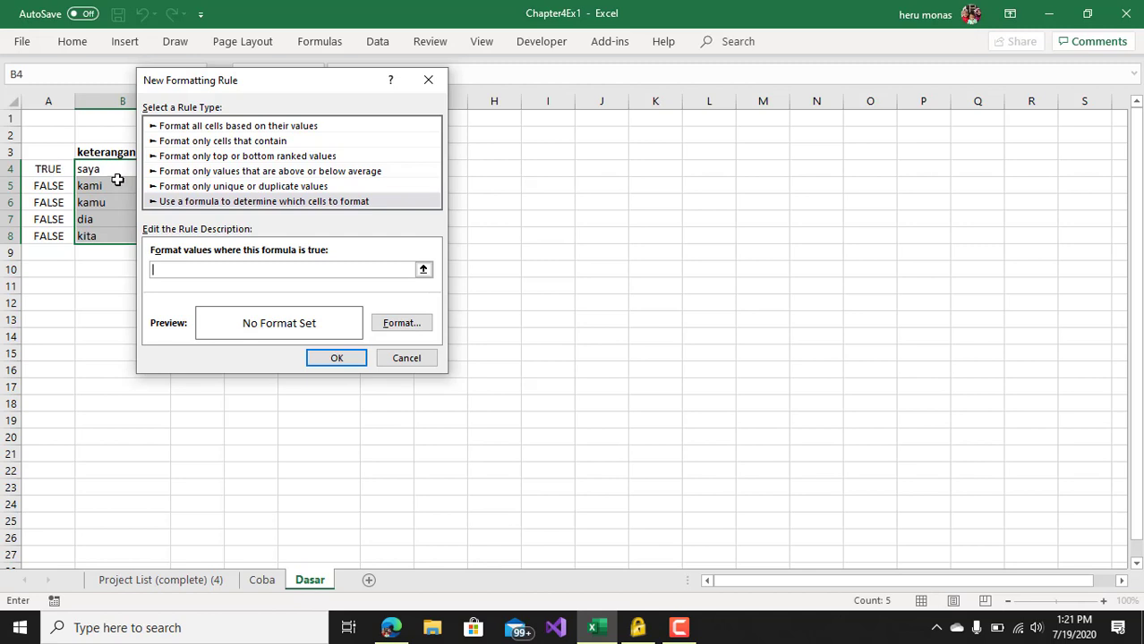
{"action": "left_click", "coordinate": [49, 170]}
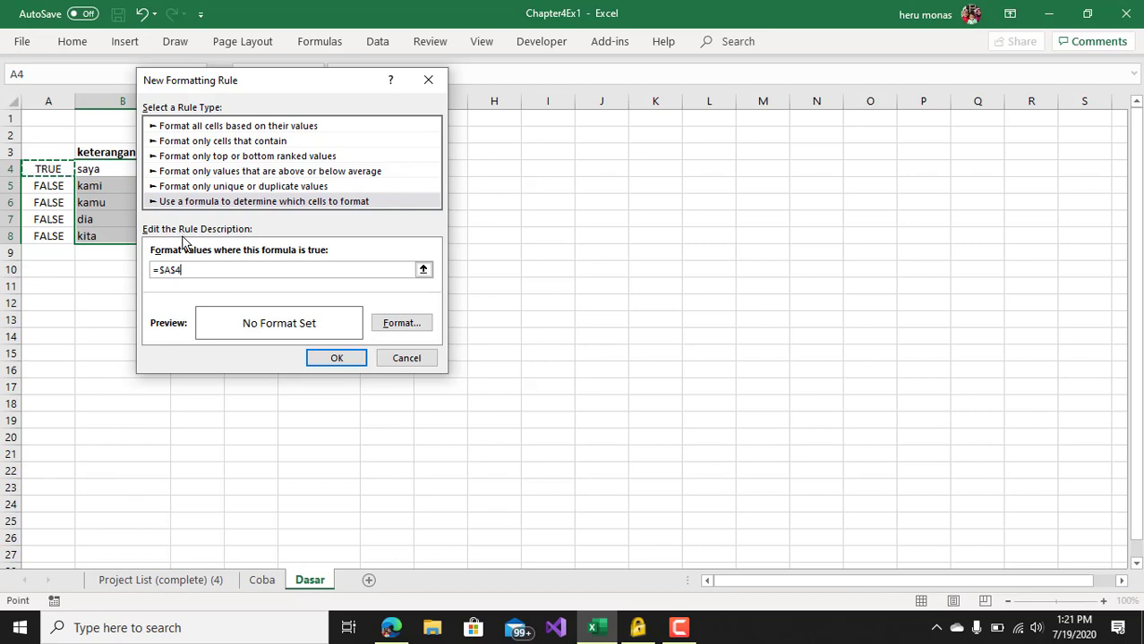
{"action": "left_click", "coordinate": [186, 269]}
{"action": "left_click", "coordinate": [178, 270]}
{"action": "key", "text": "BackSpace"}
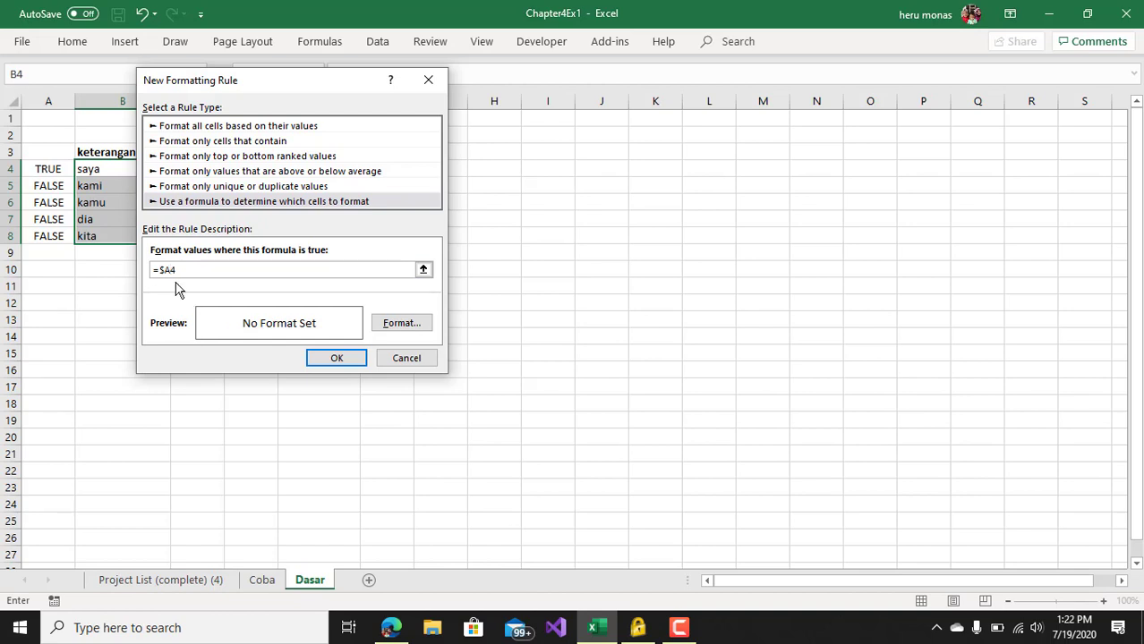
Step: Give the new rule a yellow fill and apply it to the keterangan entries
{"action": "left_click", "coordinate": [403, 330]}
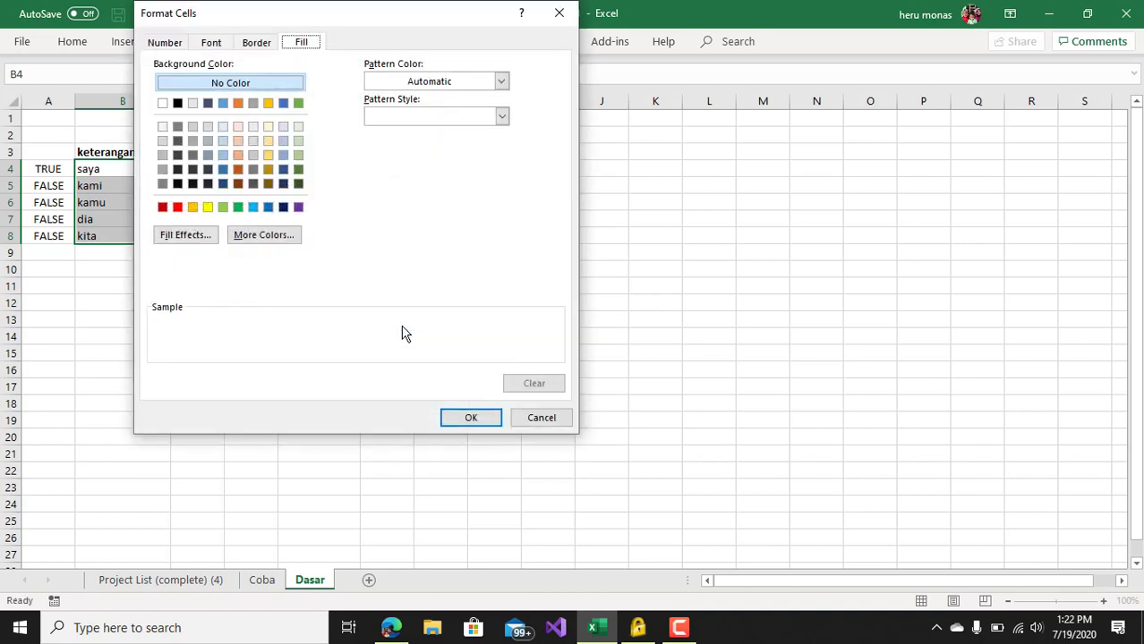
{"action": "left_click", "coordinate": [209, 208]}
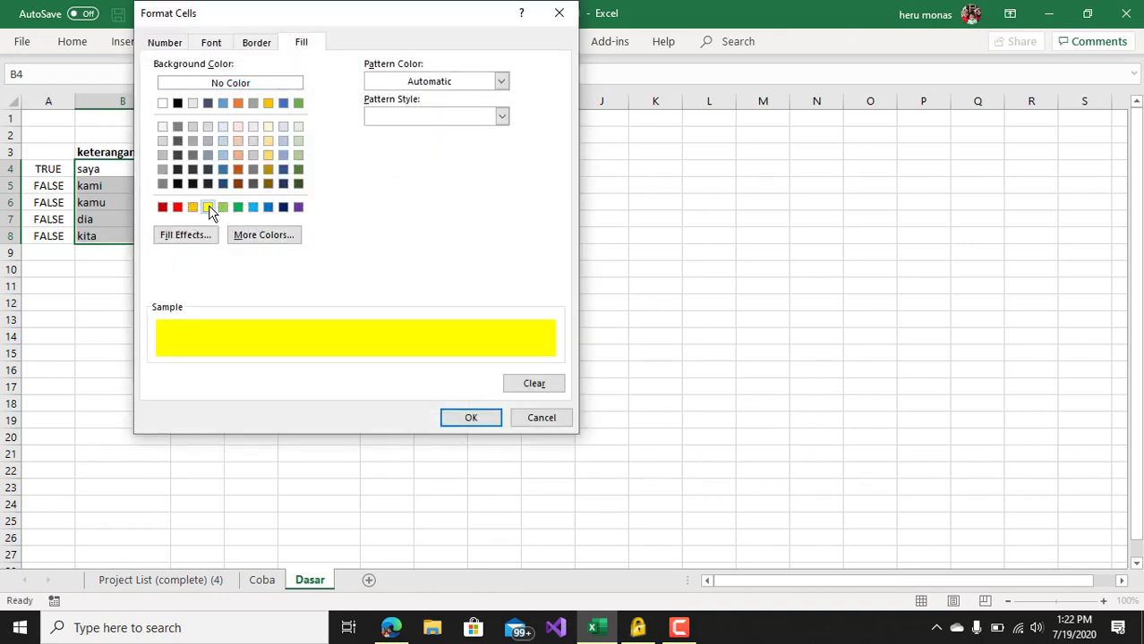
{"action": "left_click", "coordinate": [464, 419]}
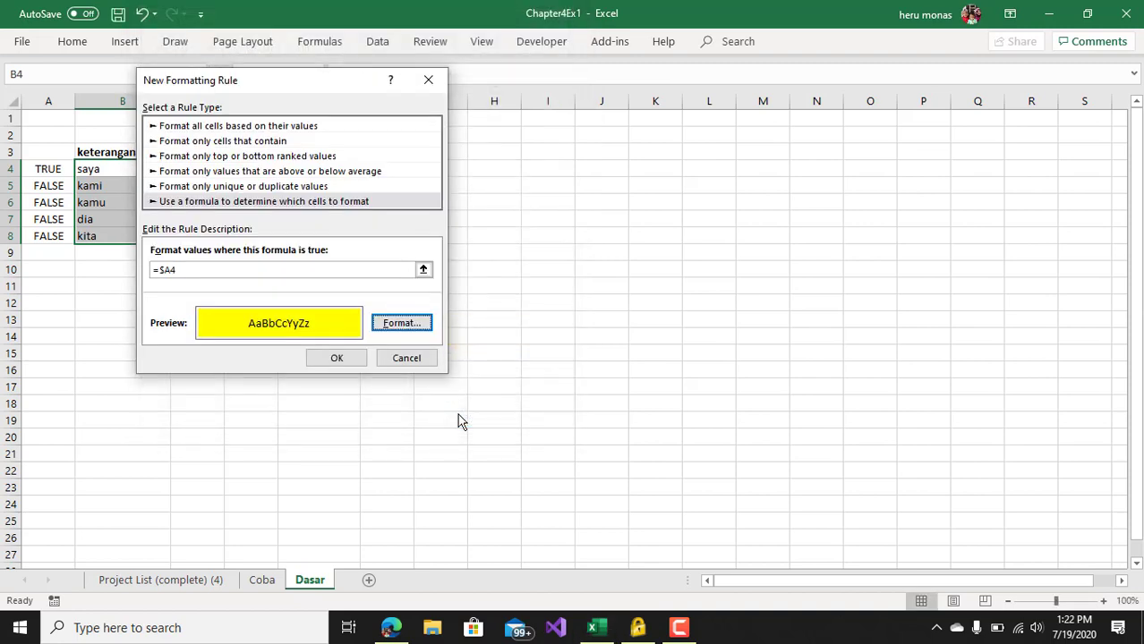
{"action": "left_click", "coordinate": [326, 356]}
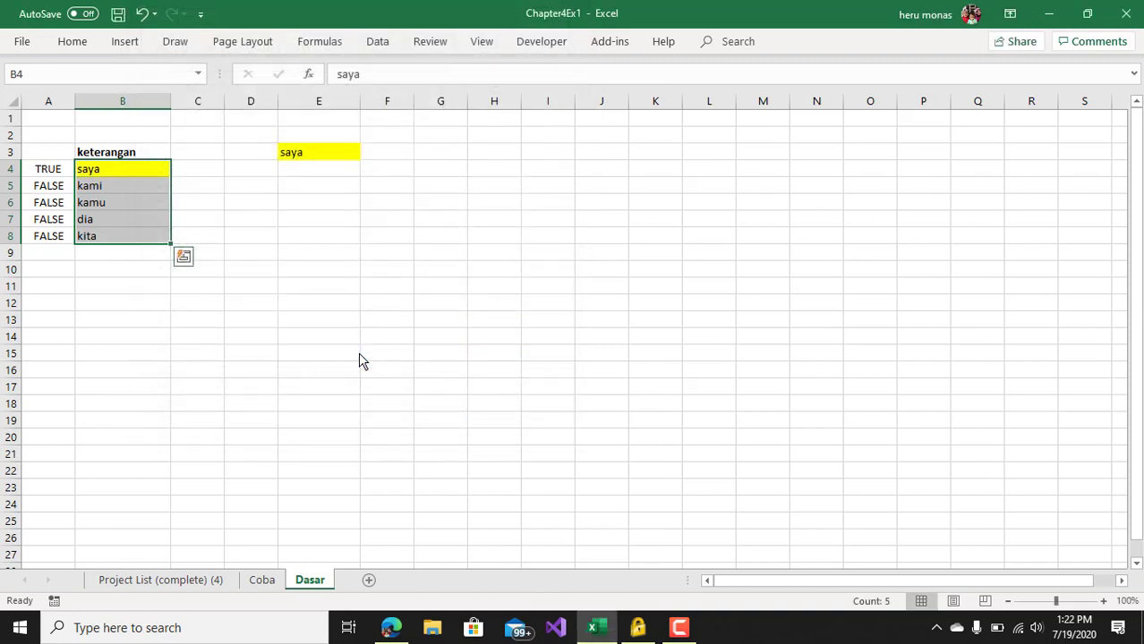
{"action": "left_click", "coordinate": [258, 266]}
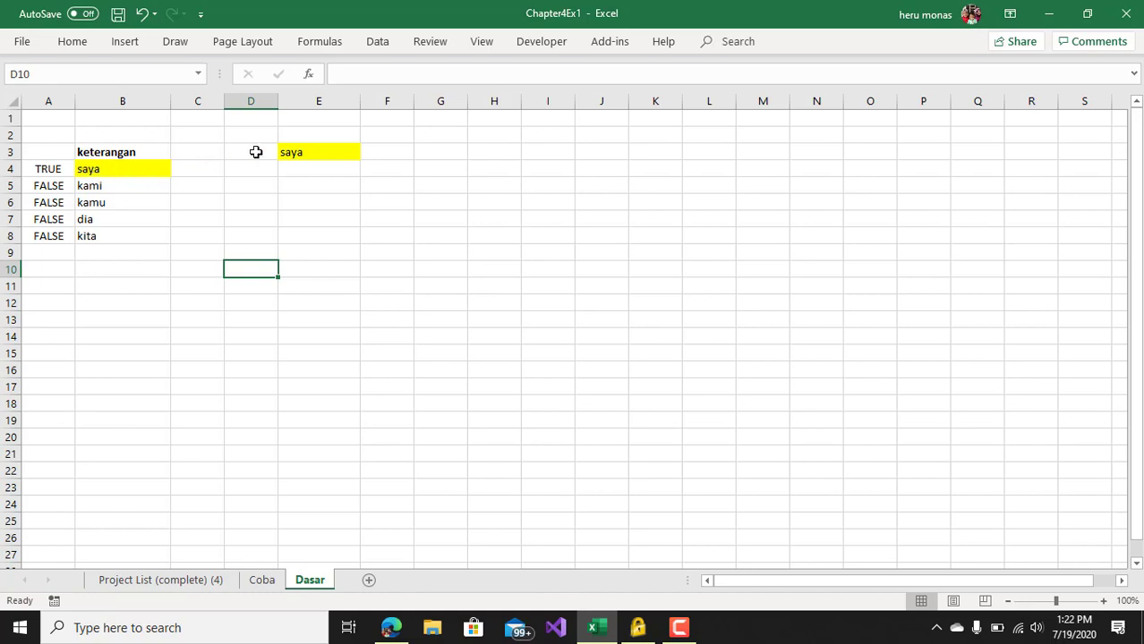
Step: Change the criterion in cell E3 to dia to test the highlighting
{"action": "left_click", "coordinate": [306, 153]}
{"action": "type", "text": "dia"}
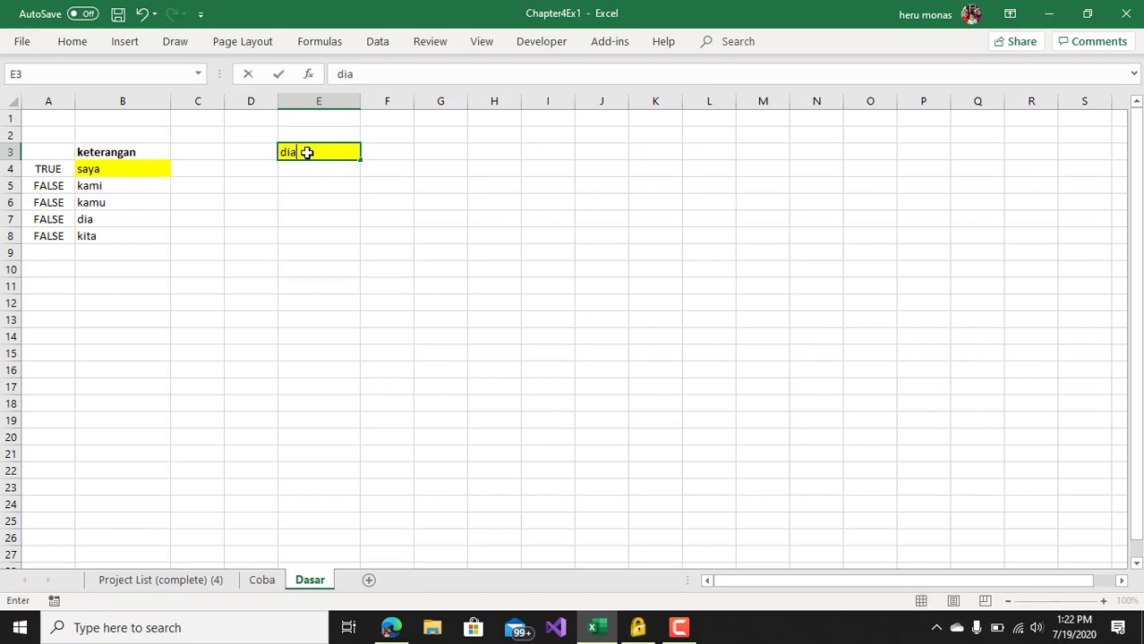
{"action": "key", "text": "Return"}
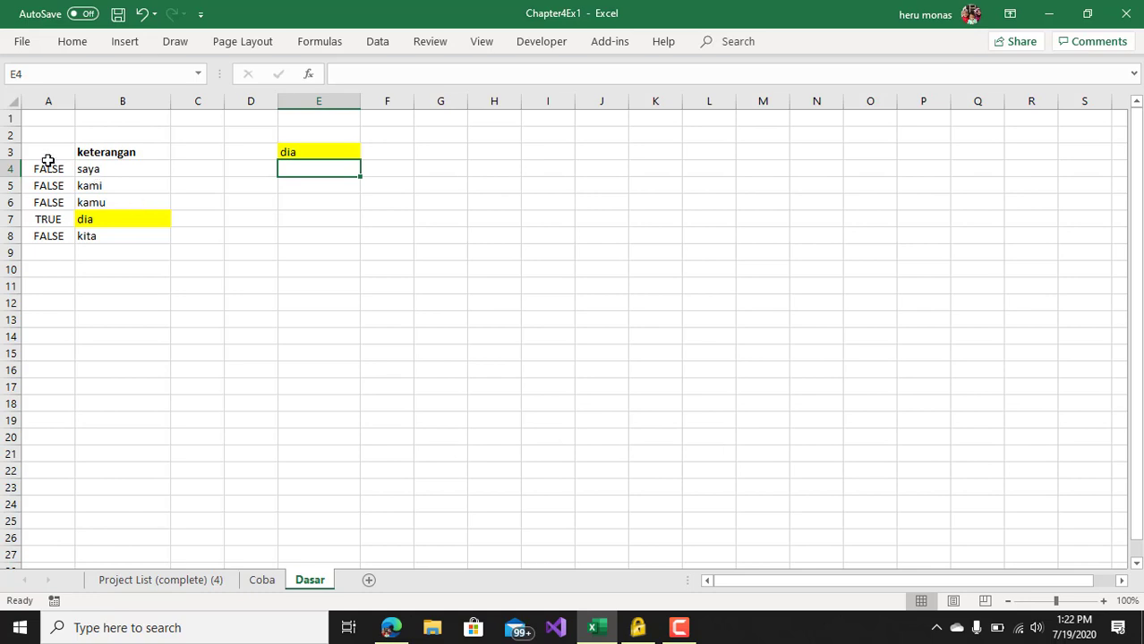
Step: Conceal the comparison results in A4:A9 with a white font colour and narrow column A
{"action": "left_click_drag", "start_coordinate": [48, 160], "coordinate": [35, 255]}
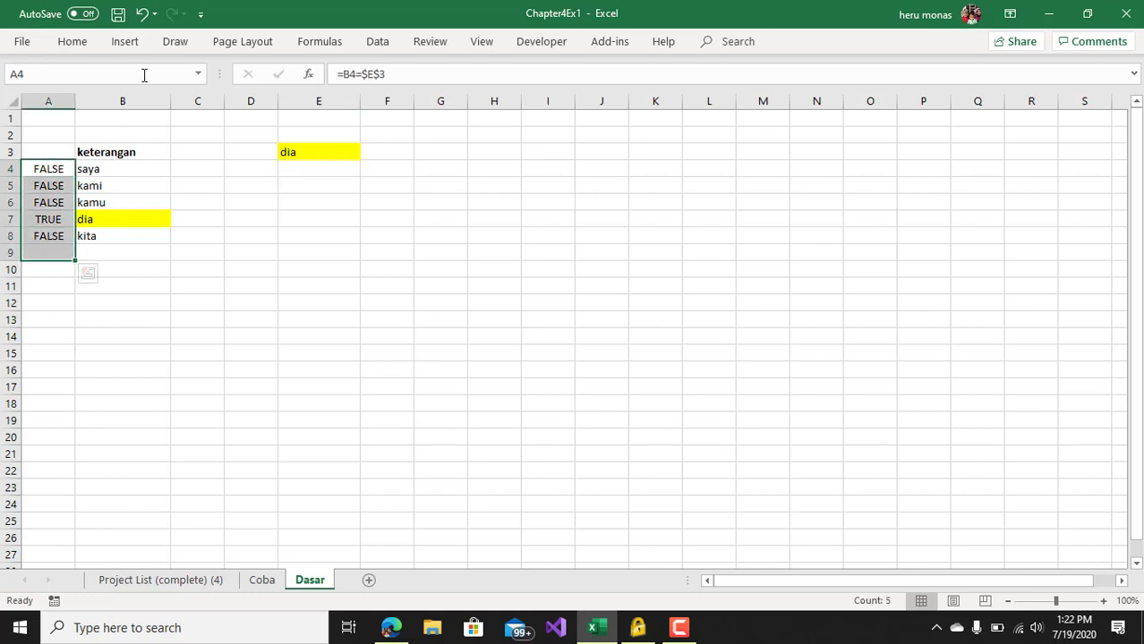
{"action": "left_click", "coordinate": [67, 48]}
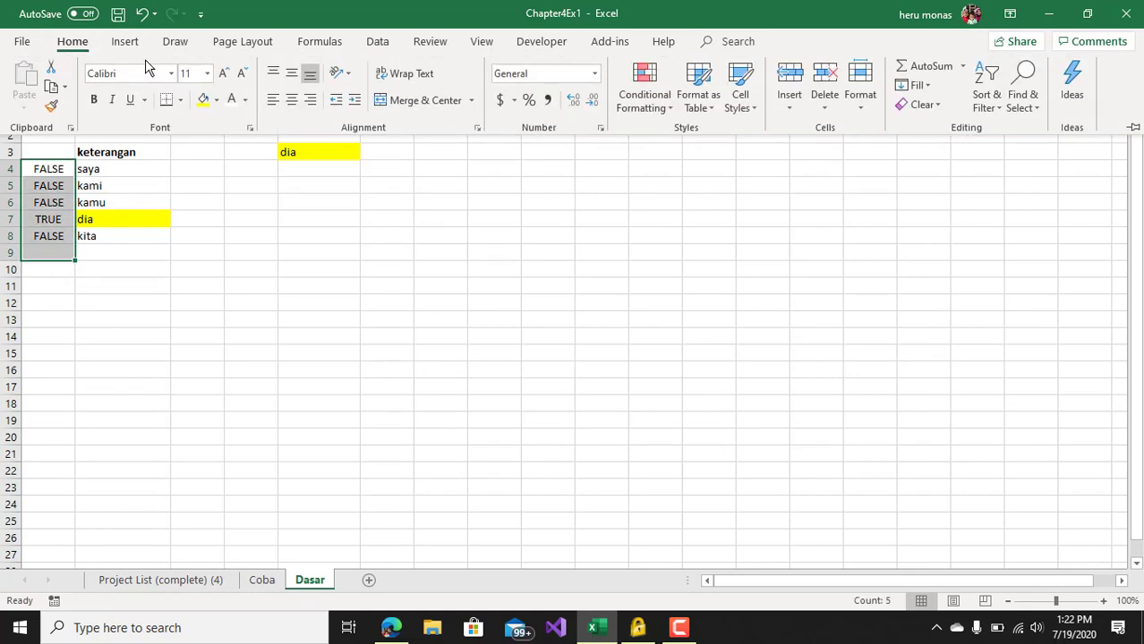
{"action": "left_click", "coordinate": [235, 105]}
{"action": "left_click", "coordinate": [254, 280]}
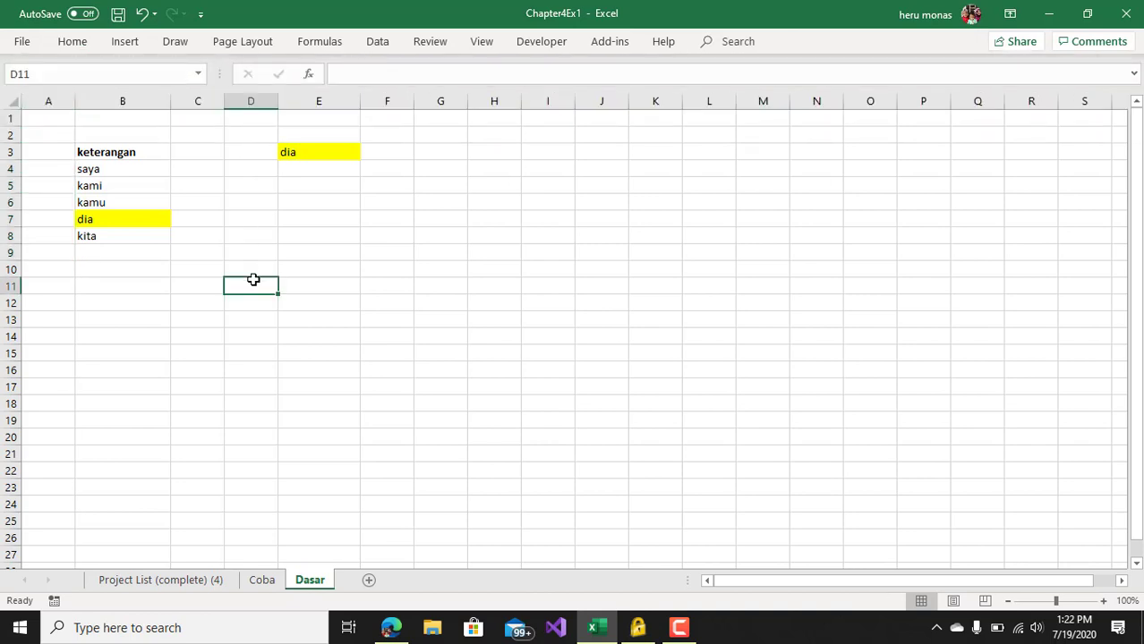
{"action": "left_click", "coordinate": [51, 163]}
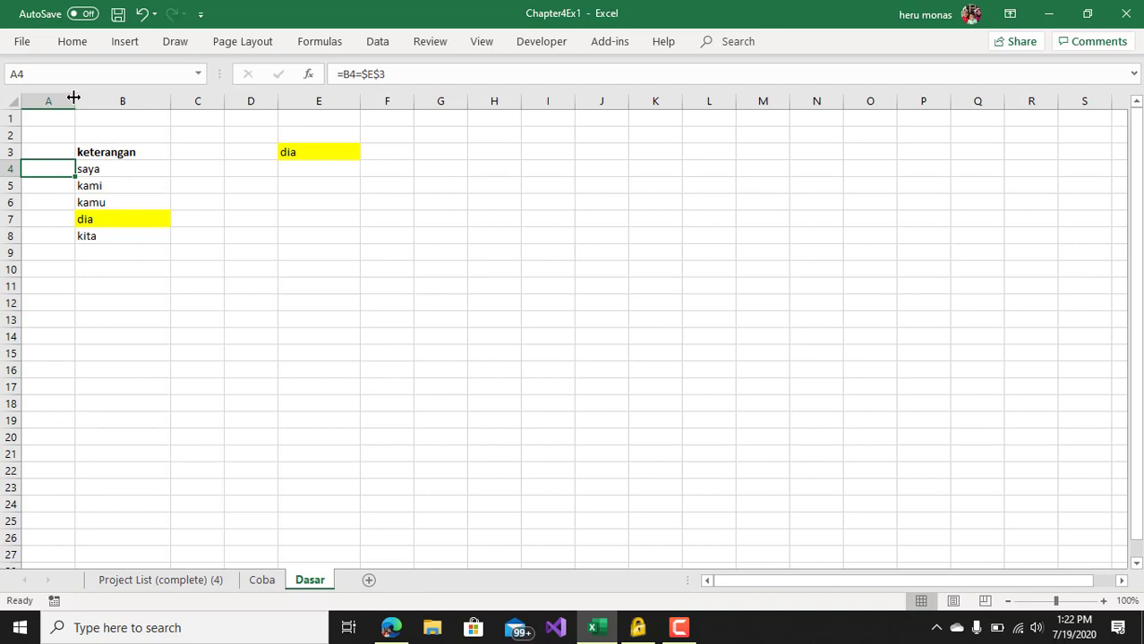
{"action": "left_click_drag", "start_coordinate": [74, 97], "coordinate": [42, 107]}
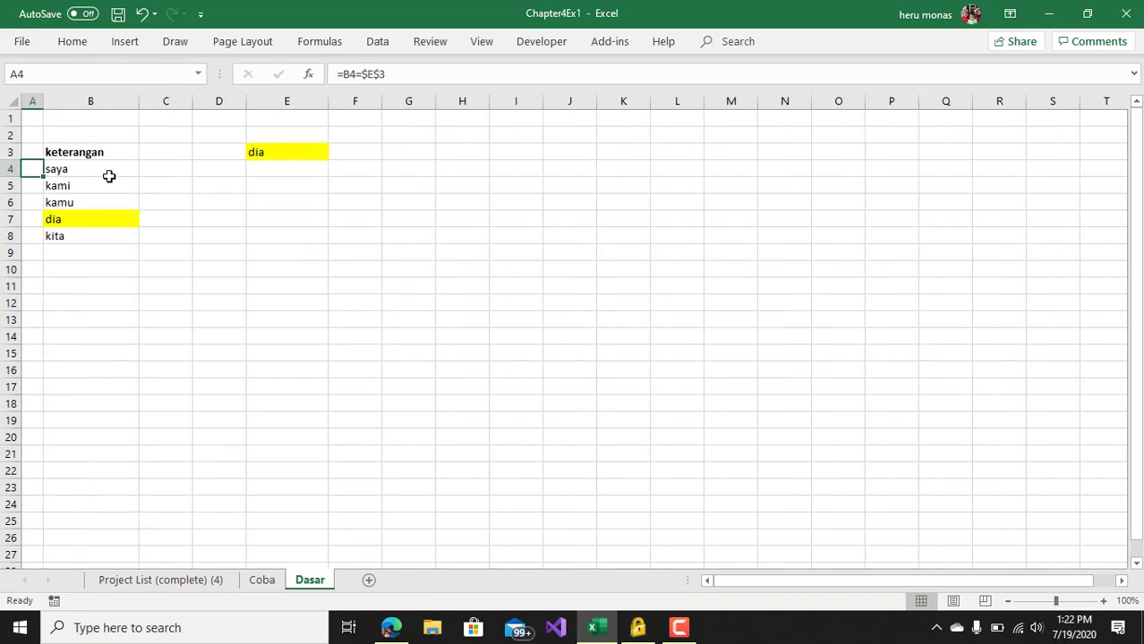
Step: Change the criterion in cell E3 to kamu
{"action": "left_click", "coordinate": [265, 157]}
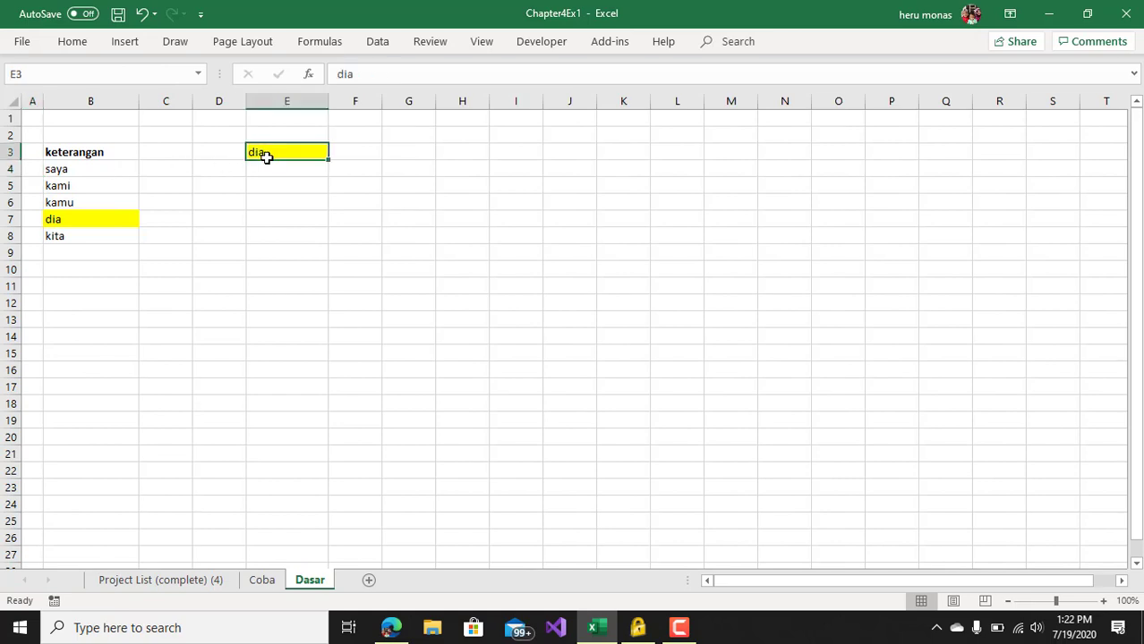
{"action": "type", "text": "kamu"}
{"action": "key", "text": "BackSpace"}
{"action": "key", "text": "BackSpace"}
{"action": "key", "text": "BackSpace"}
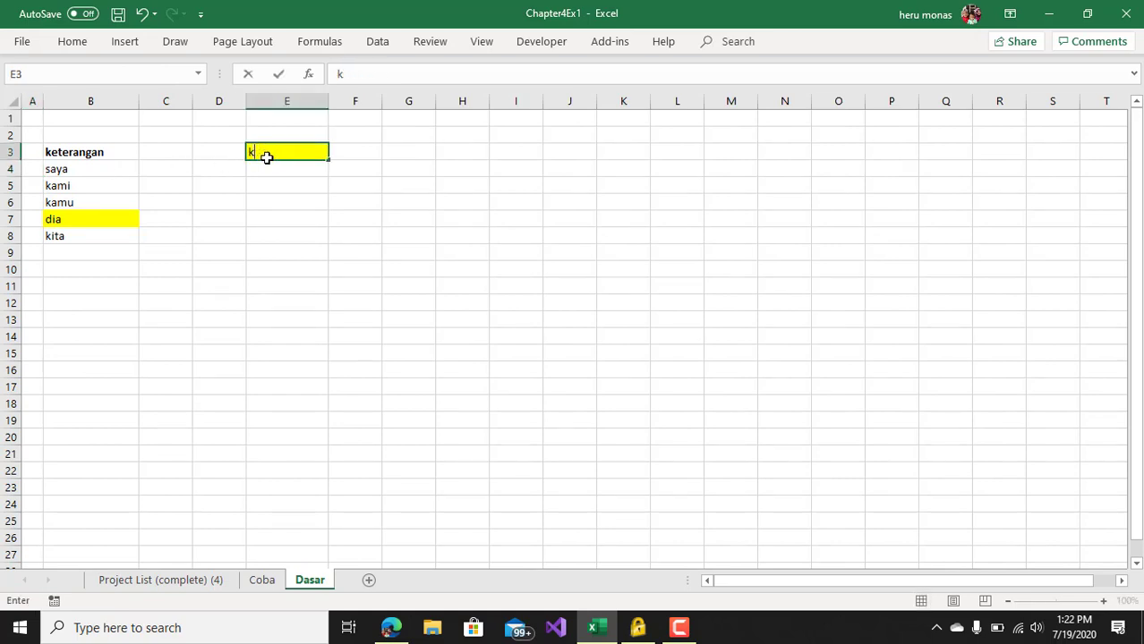
{"action": "type", "text": "amu"}
{"action": "key", "text": "Return"}
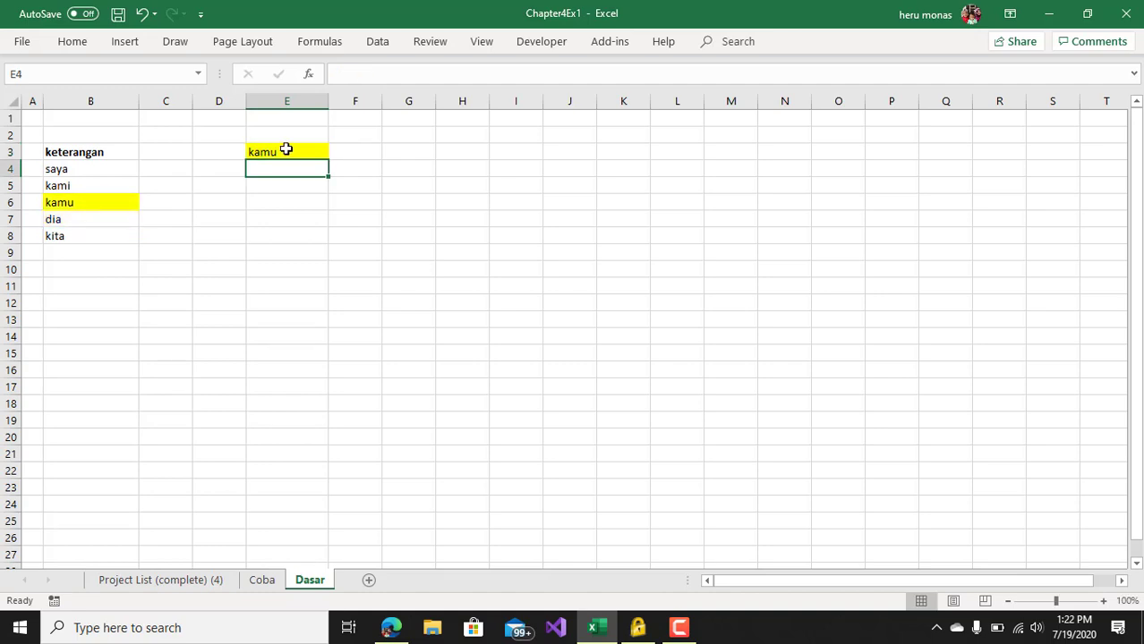
Step: Replace the criterion in cell E3 with kita and check the matching keterangan entry
{"action": "left_click", "coordinate": [286, 150]}
{"action": "type", "text": "kita"}
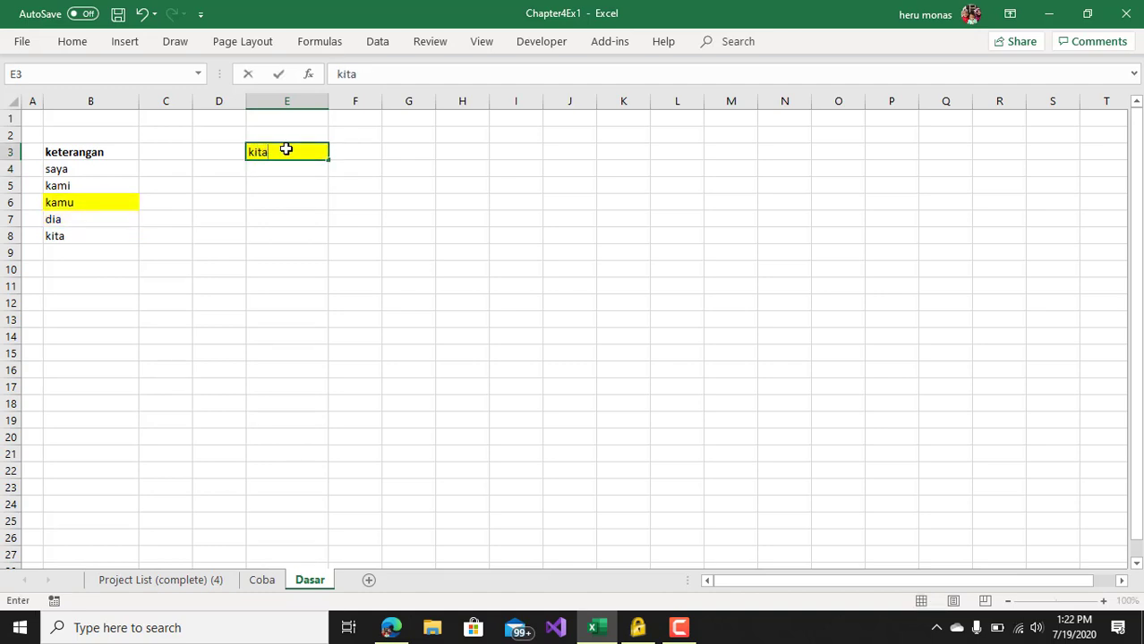
{"action": "key", "text": "Return"}
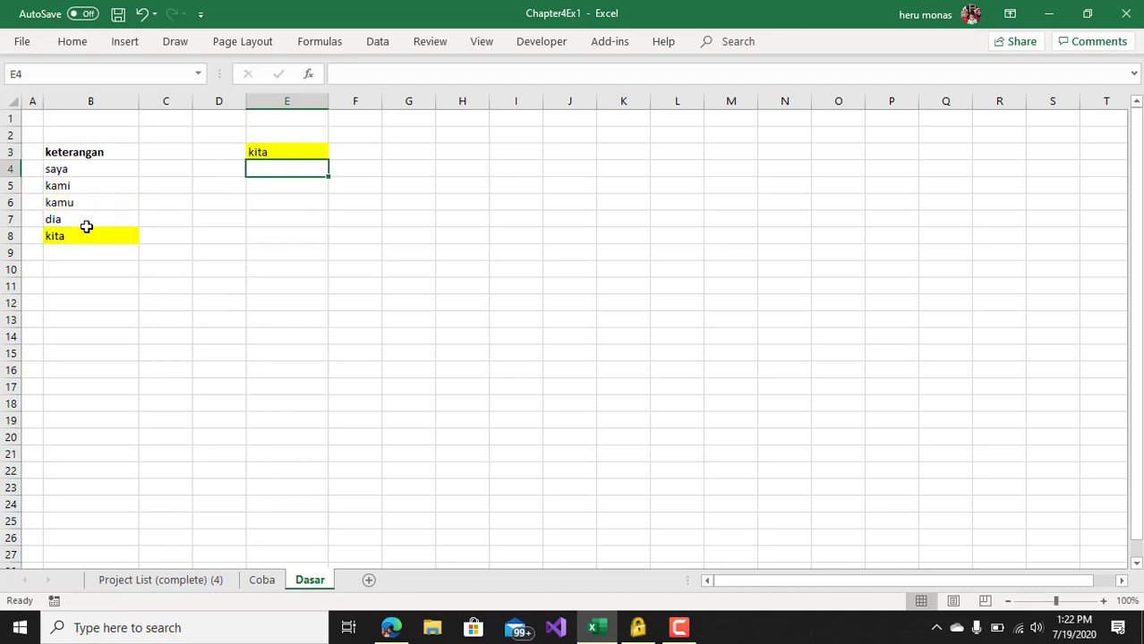
{"action": "left_click", "coordinate": [86, 229]}
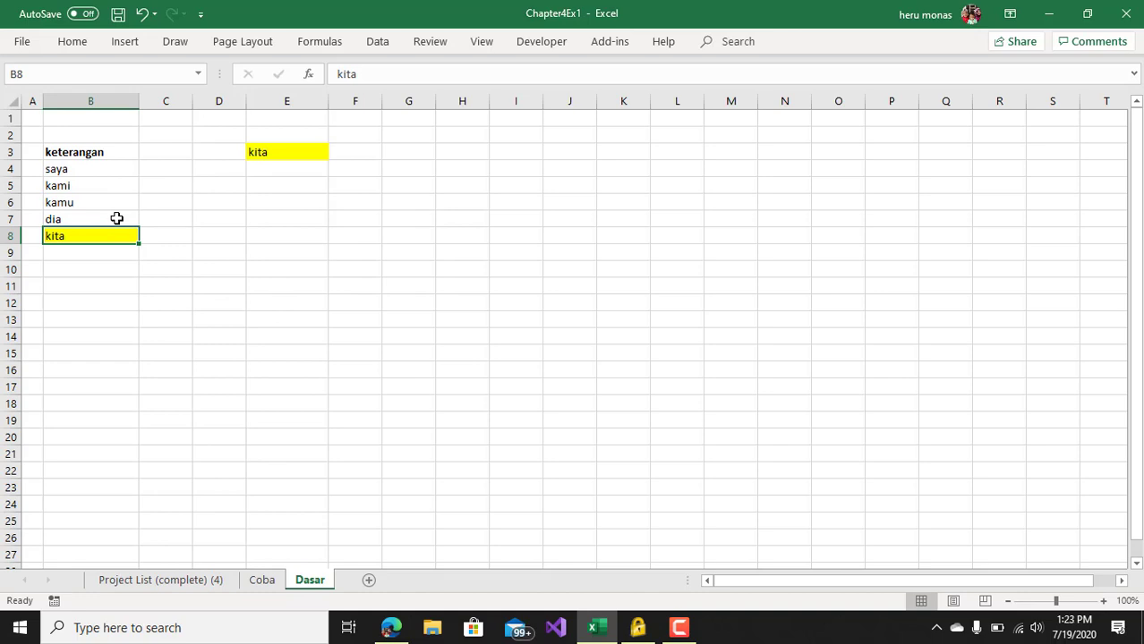
{"action": "left_click", "coordinate": [284, 159]}
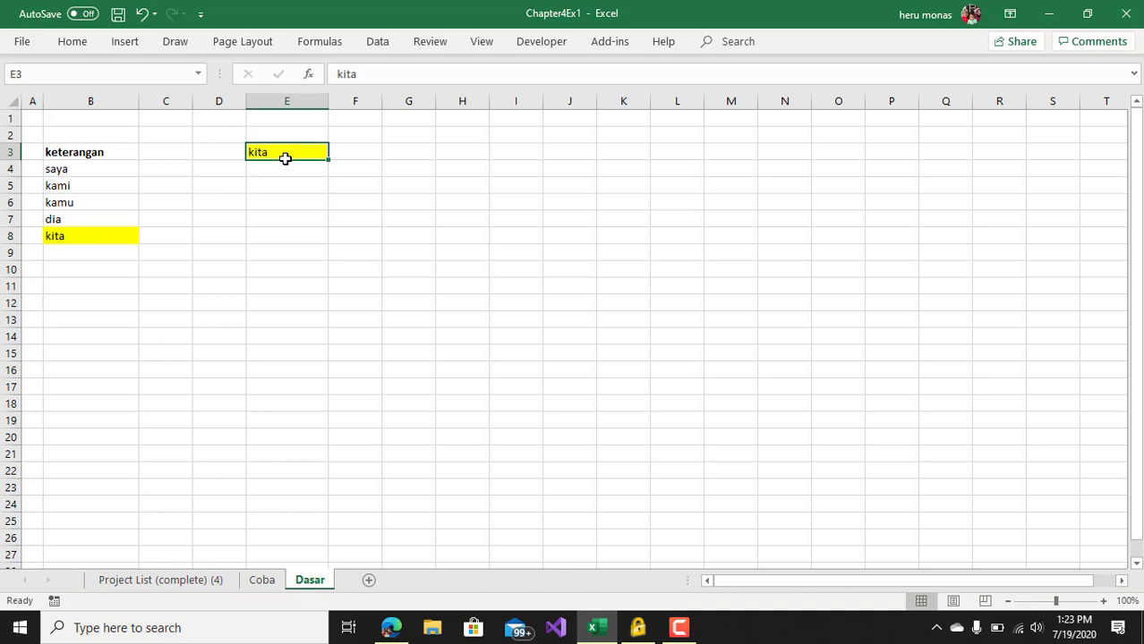
Step: Switch to the Project List (complete) (4) sheet and review the Penjualan, Portfolio Risk and Project Lead criteria
{"action": "left_click", "coordinate": [219, 580]}
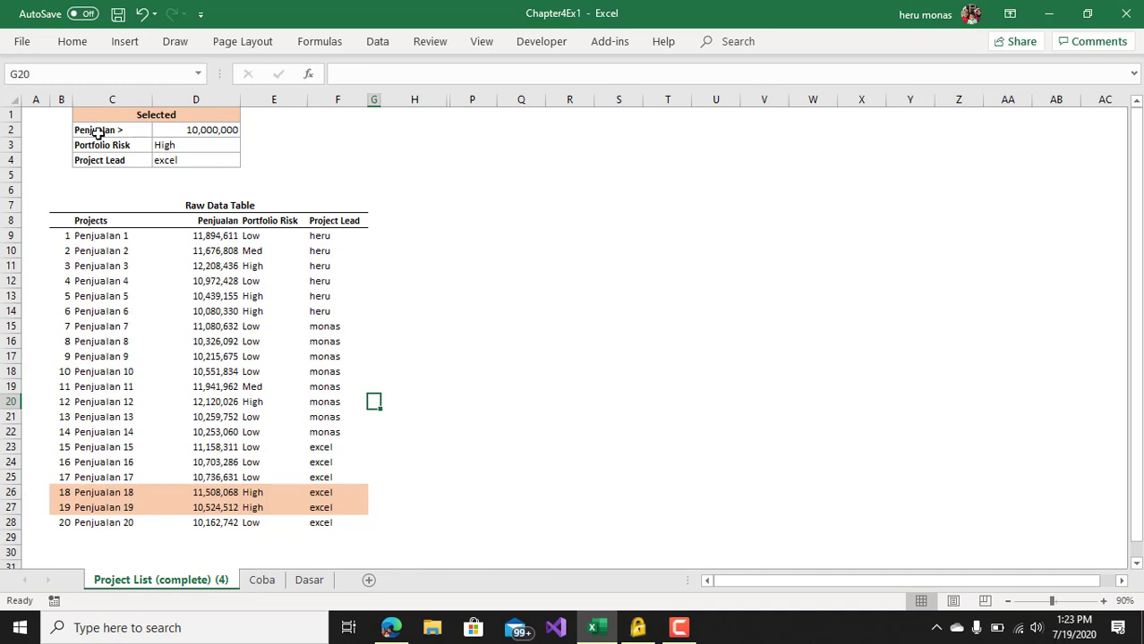
{"action": "left_click_drag", "start_coordinate": [99, 133], "coordinate": [175, 146]}
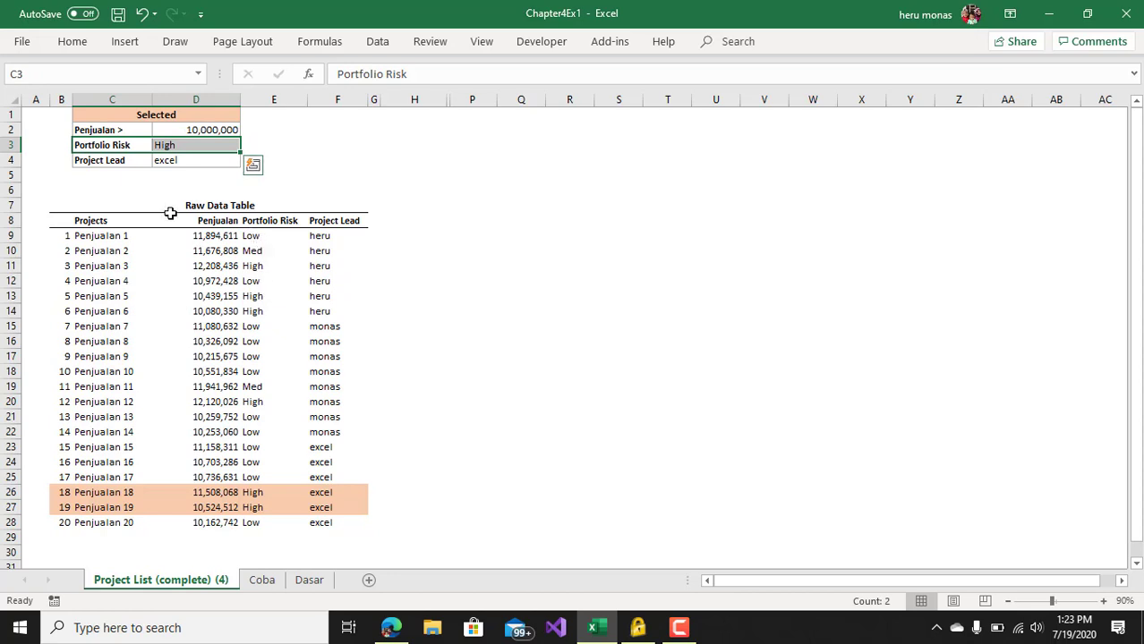
{"action": "left_click_drag", "start_coordinate": [108, 161], "coordinate": [161, 166]}
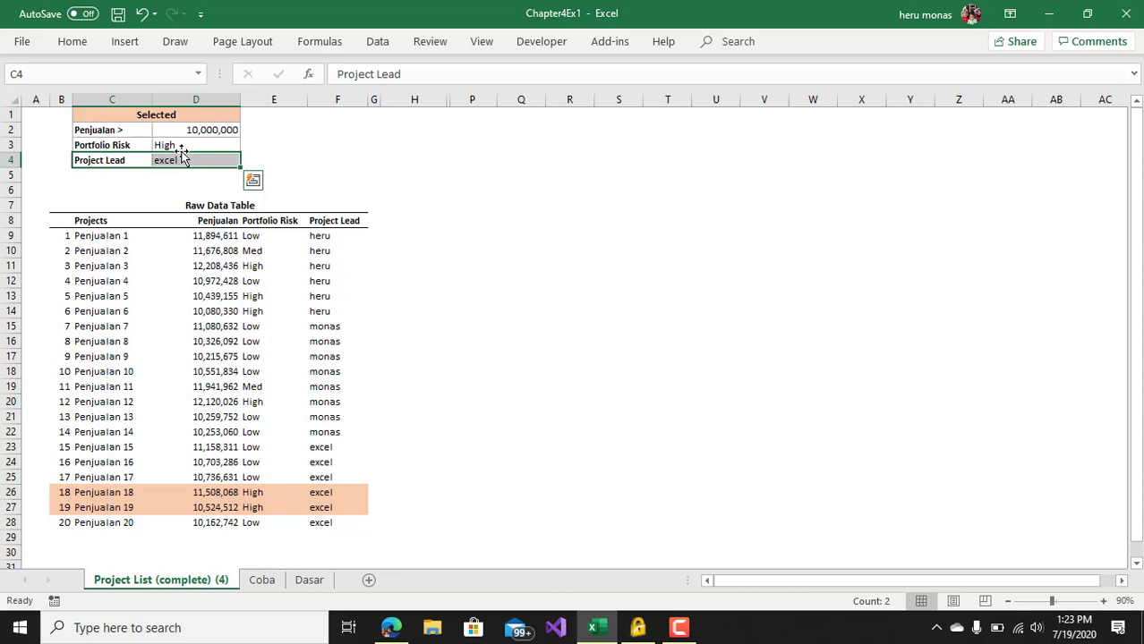
{"action": "left_click_drag", "start_coordinate": [168, 130], "coordinate": [169, 159]}
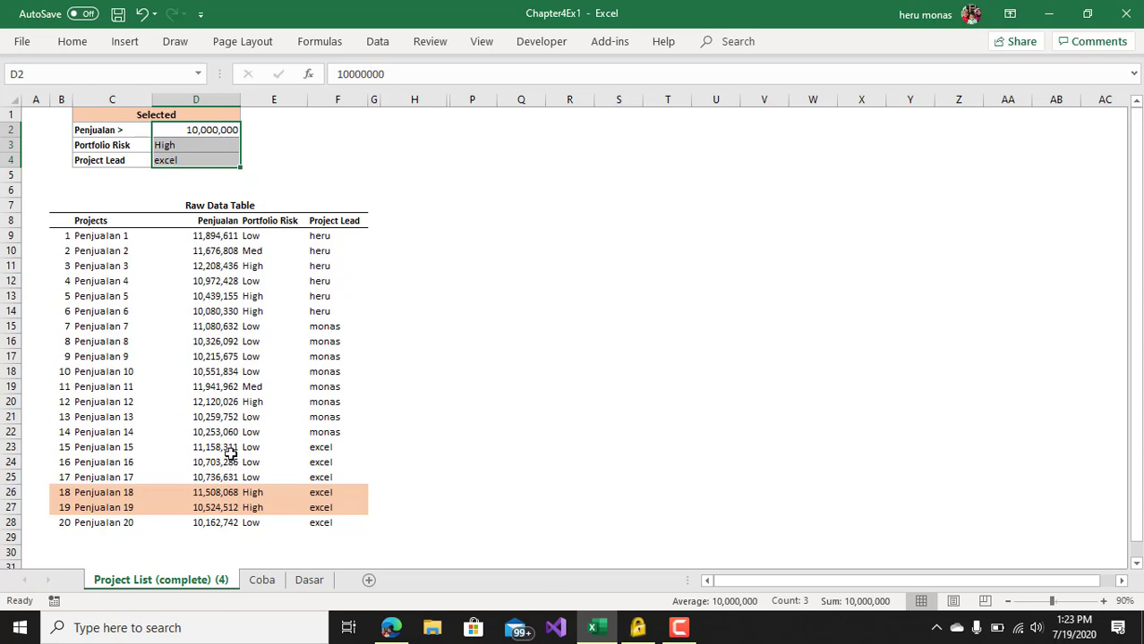
Step: Try the Portfolio Risk criterion in D3 with Med, and finally set it to Low
{"action": "left_click", "coordinate": [223, 146]}
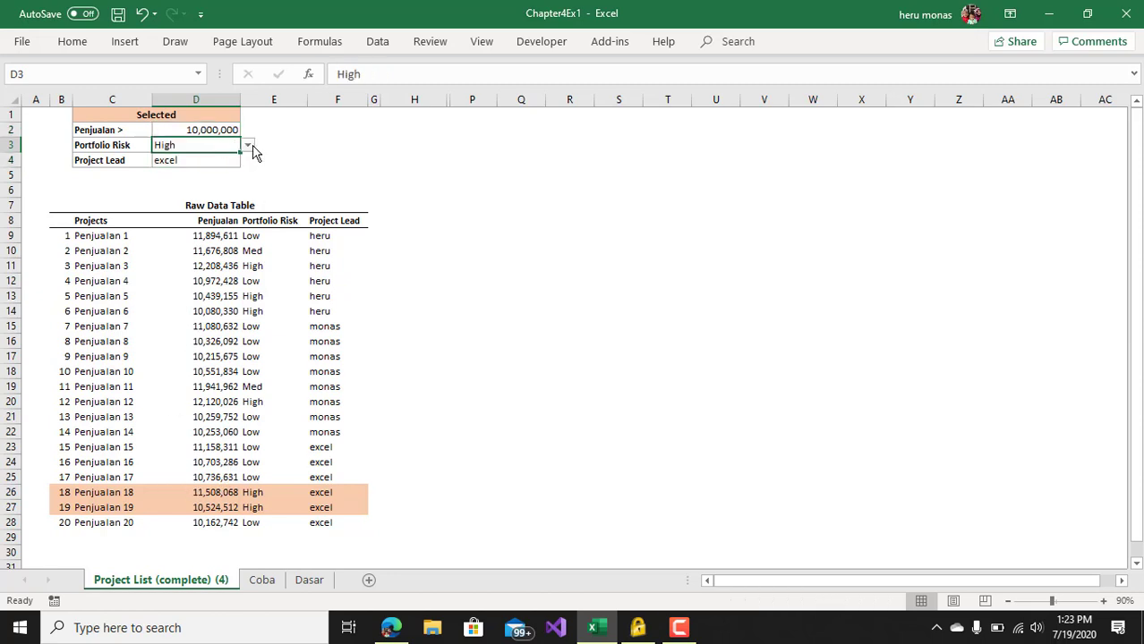
{"action": "left_click", "coordinate": [250, 147]}
{"action": "left_click", "coordinate": [242, 169]}
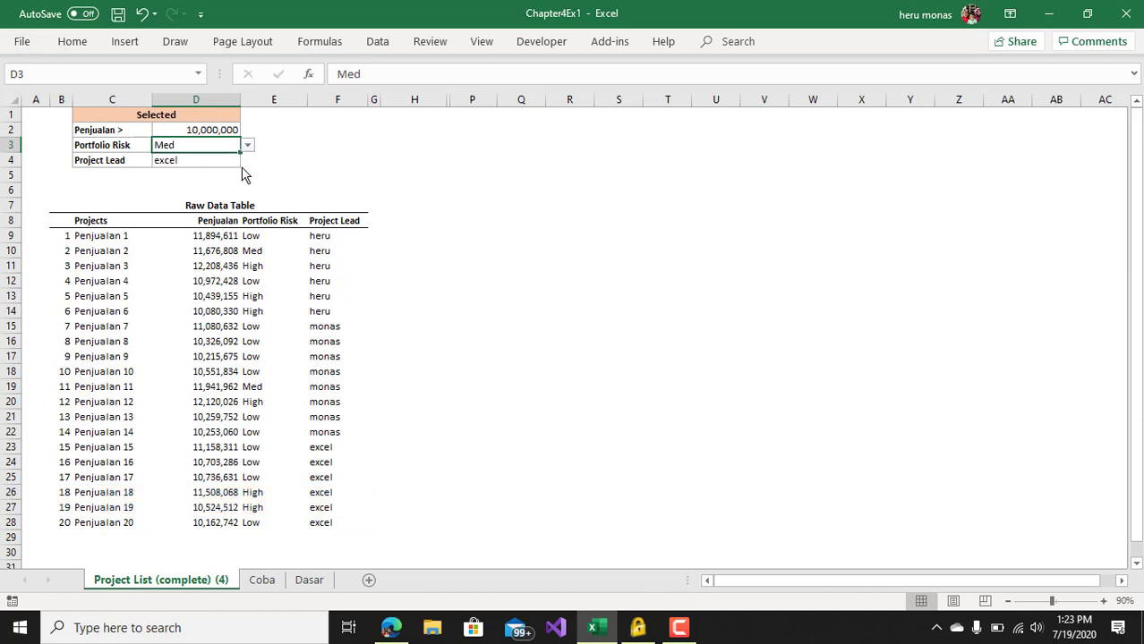
{"action": "left_click", "coordinate": [247, 146]}
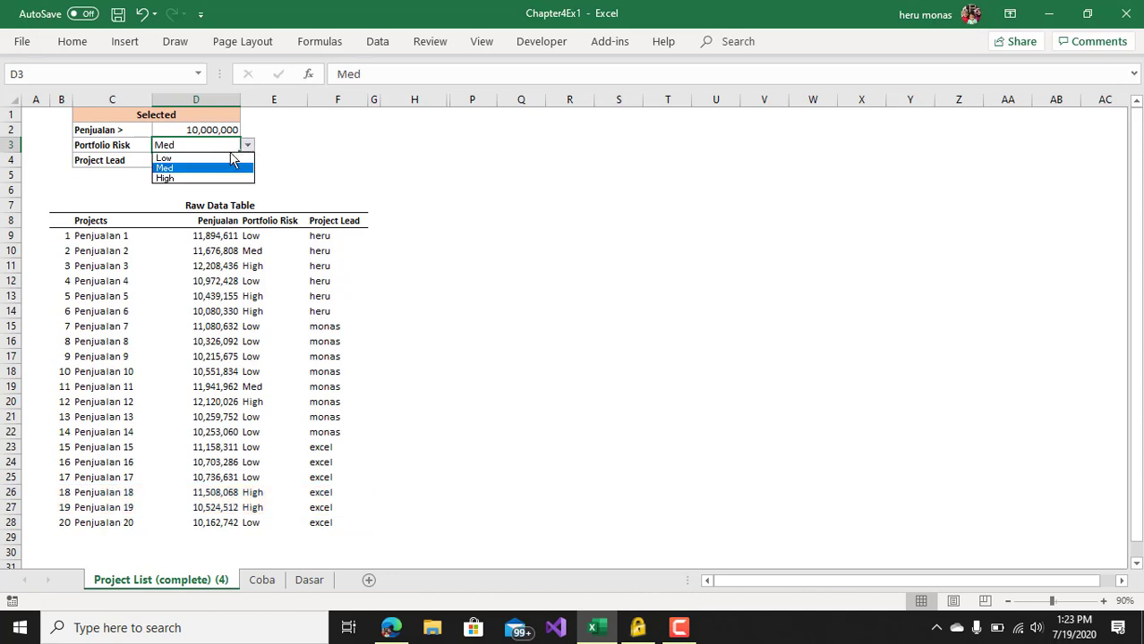
{"action": "left_click", "coordinate": [230, 160]}
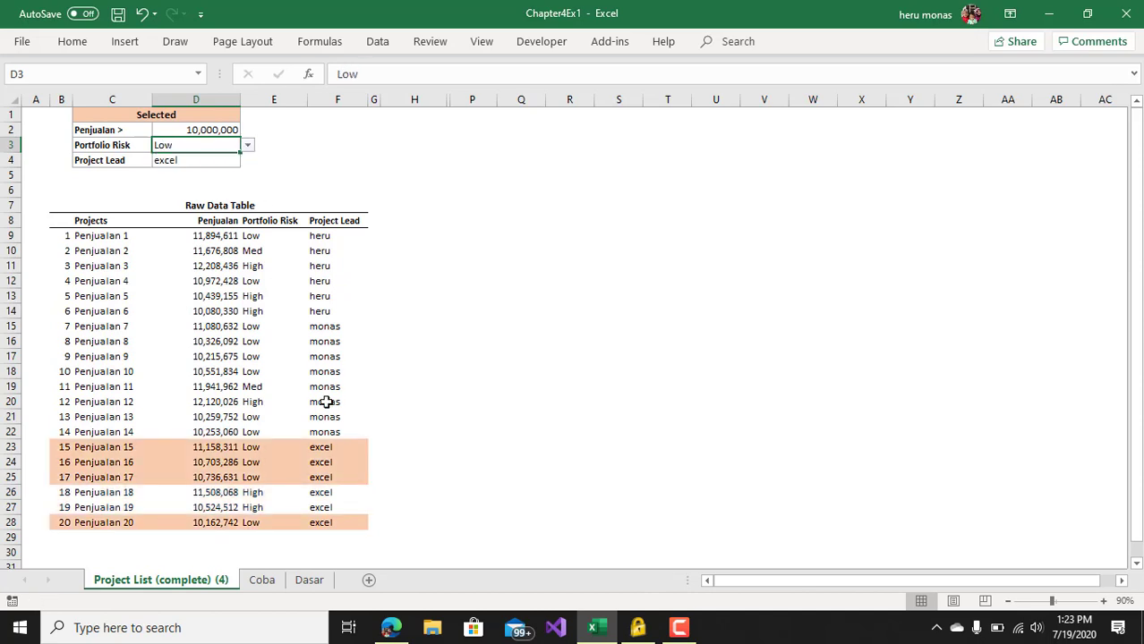
Step: Set the Project Lead criterion in D4 to the second listed name, and review the raw data table and the criteria block
{"action": "left_click", "coordinate": [199, 164]}
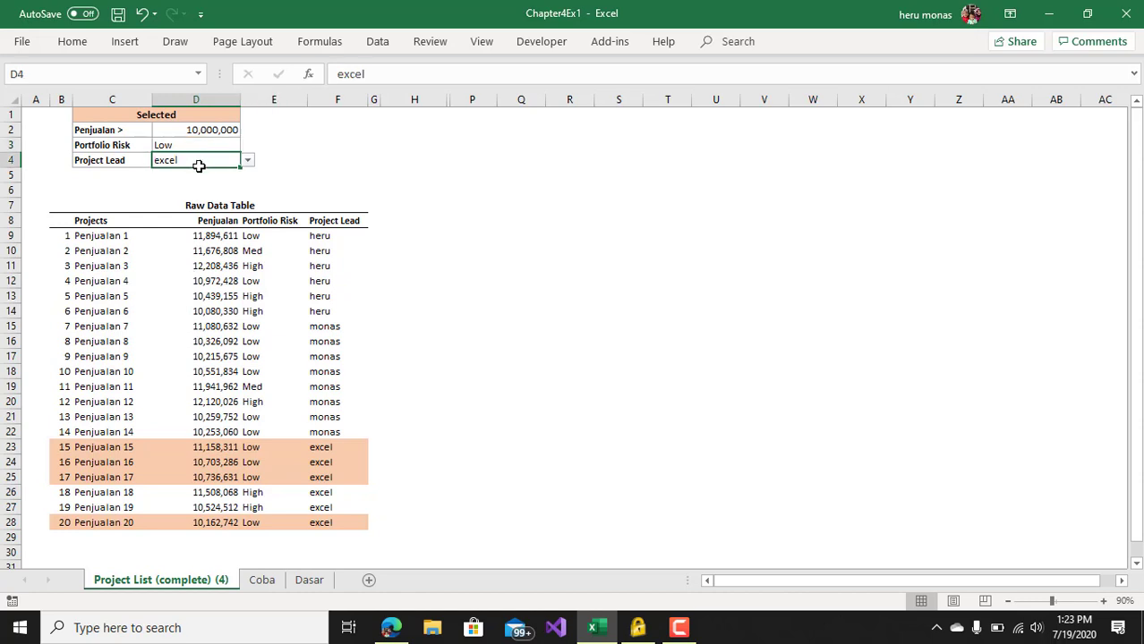
{"action": "left_click", "coordinate": [248, 162]}
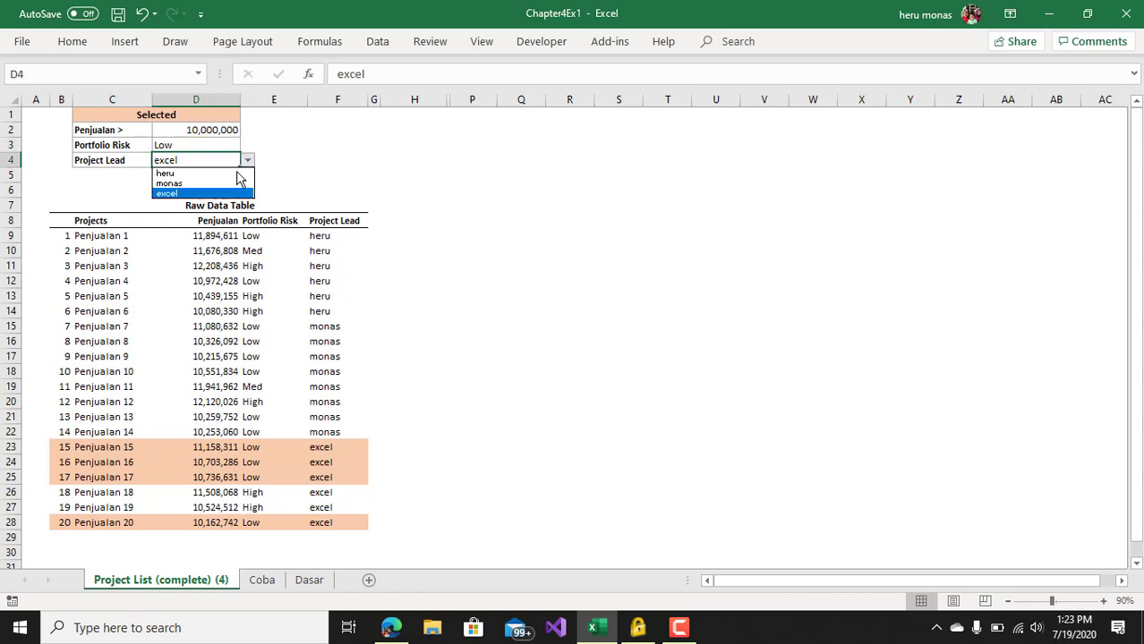
{"action": "left_click", "coordinate": [235, 183]}
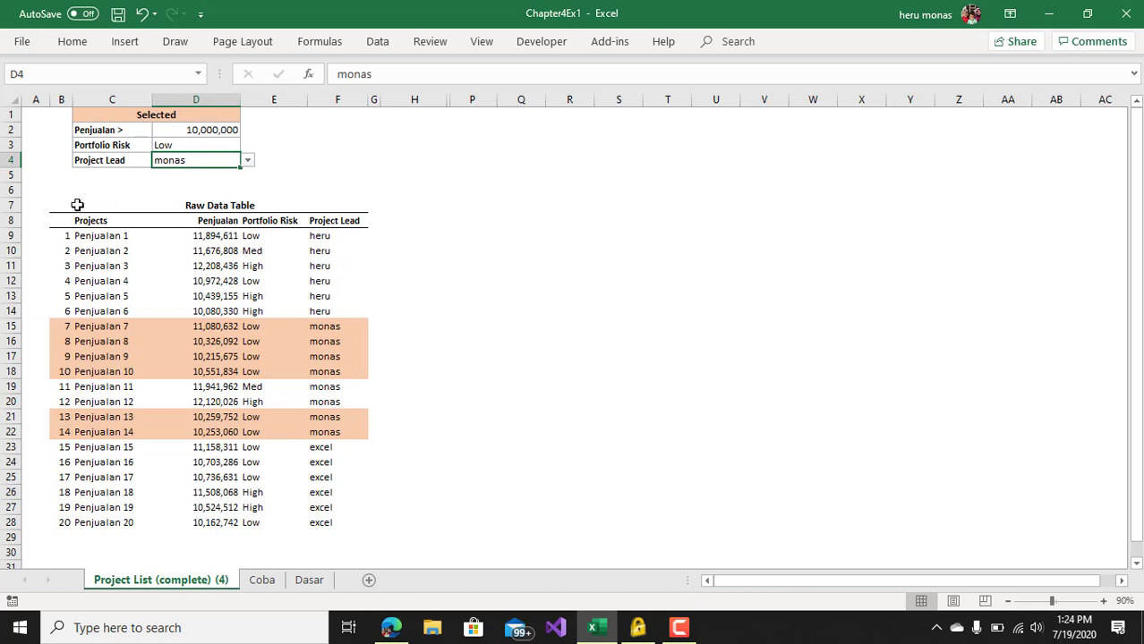
{"action": "left_click_drag", "start_coordinate": [77, 205], "coordinate": [311, 537]}
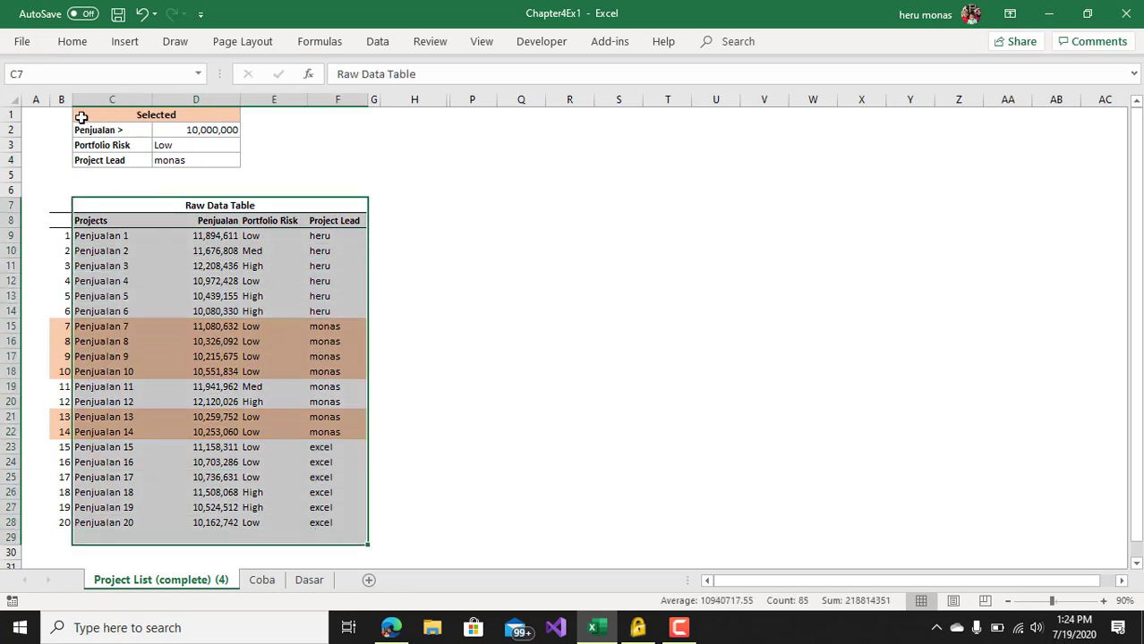
{"action": "left_click_drag", "start_coordinate": [65, 117], "coordinate": [225, 167]}
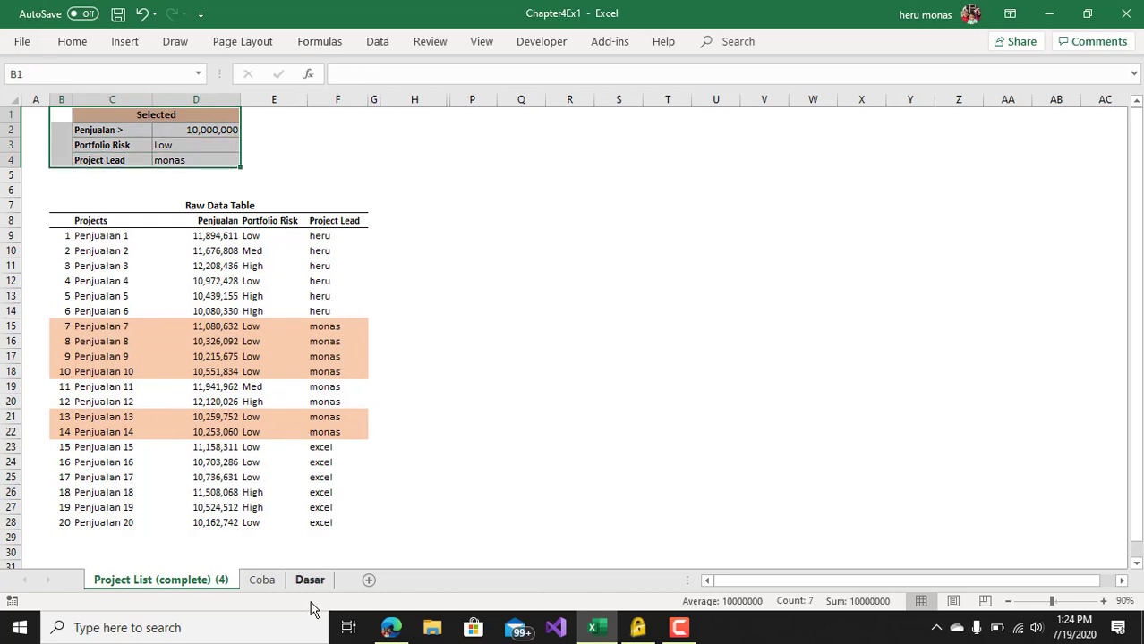
Step: Switch to the Coba sheet and look over its project table and the Portfolio Risk criterion
{"action": "left_click", "coordinate": [262, 580]}
{"action": "left_click", "coordinate": [517, 405]}
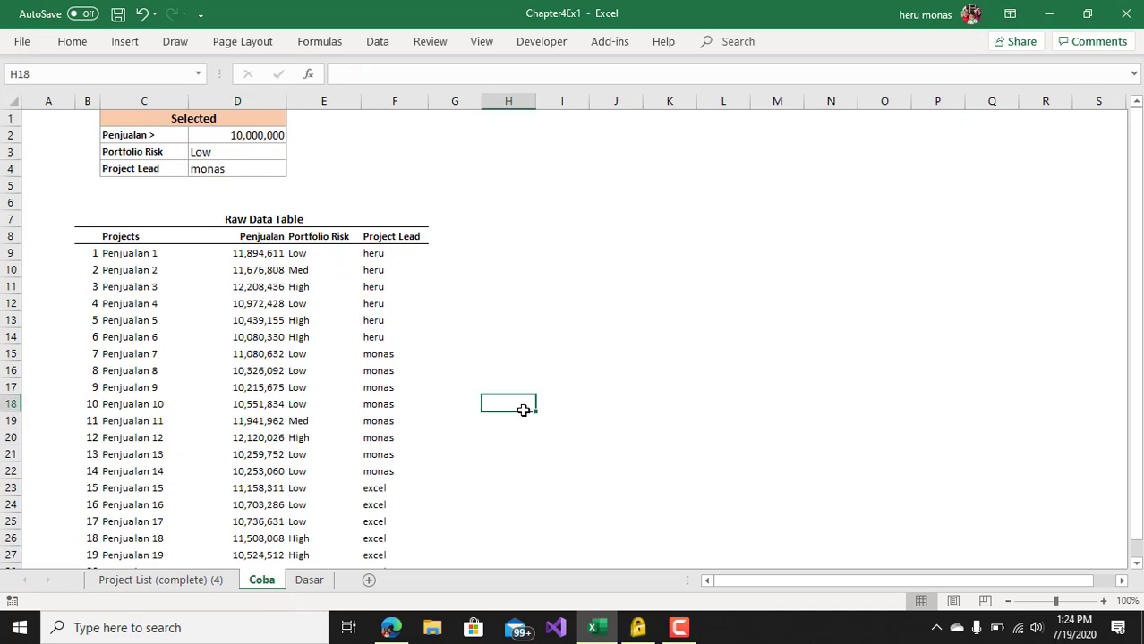
{"action": "left_click", "coordinate": [320, 370]}
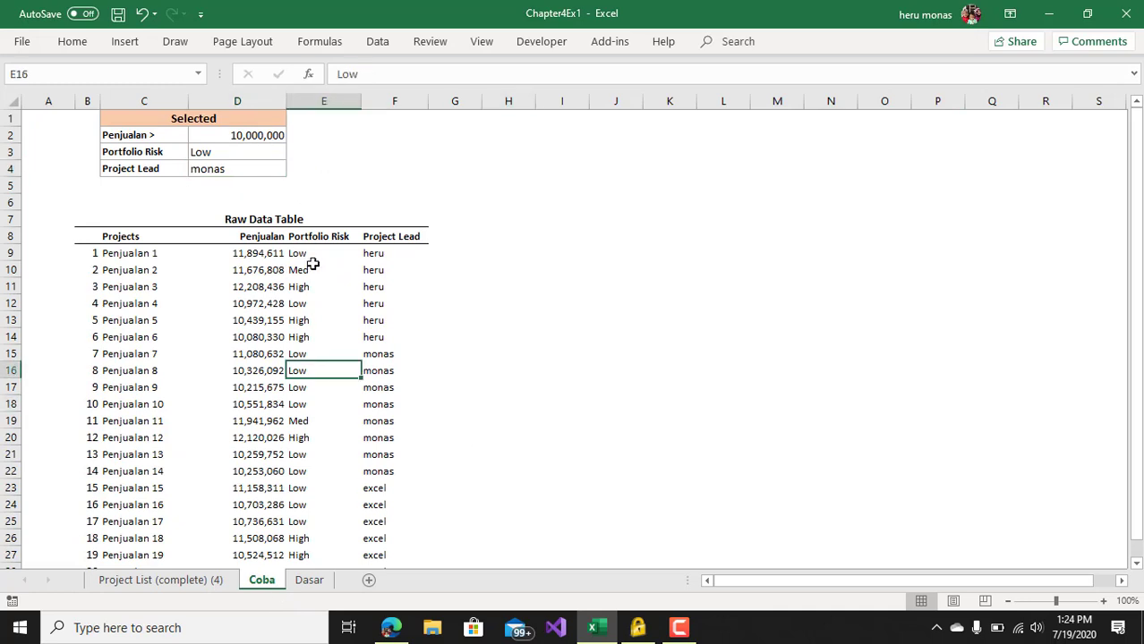
{"action": "left_click", "coordinate": [276, 153]}
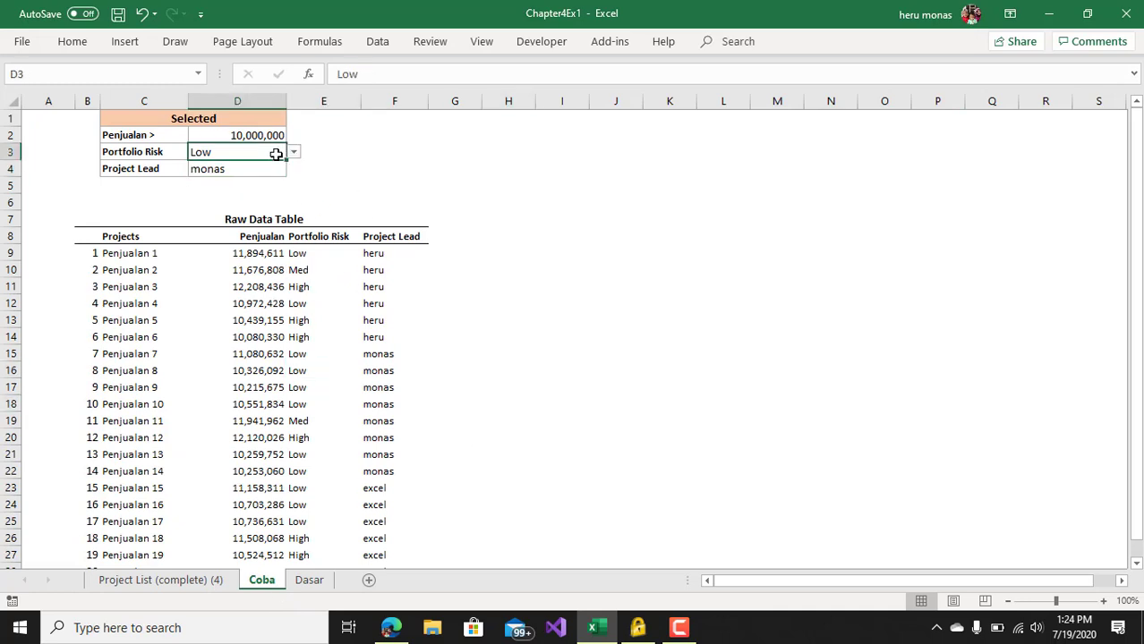
Step: Try another option for the Portfolio Risk criterion in D3, and return it to Low
{"action": "left_click", "coordinate": [294, 154]}
{"action": "left_click", "coordinate": [289, 178]}
{"action": "left_click", "coordinate": [293, 154]}
{"action": "left_click", "coordinate": [295, 168]}
Step: Copy the project table B8:F28 and paste it as values only starting at cell I8
{"action": "left_click", "coordinate": [1007, 601]}
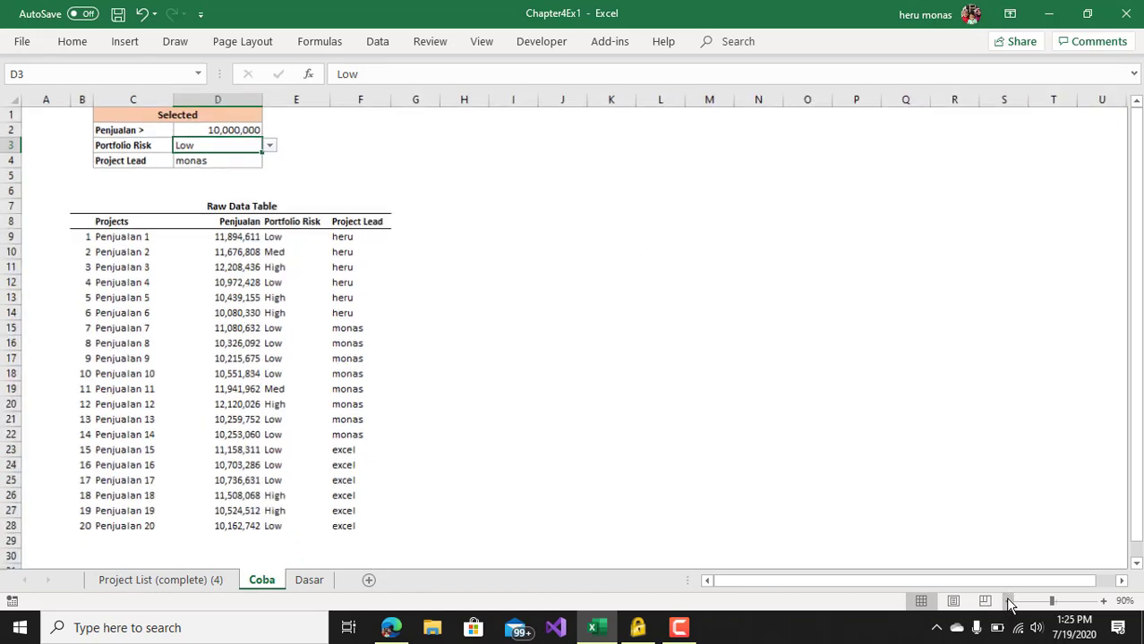
{"action": "left_click", "coordinate": [671, 328]}
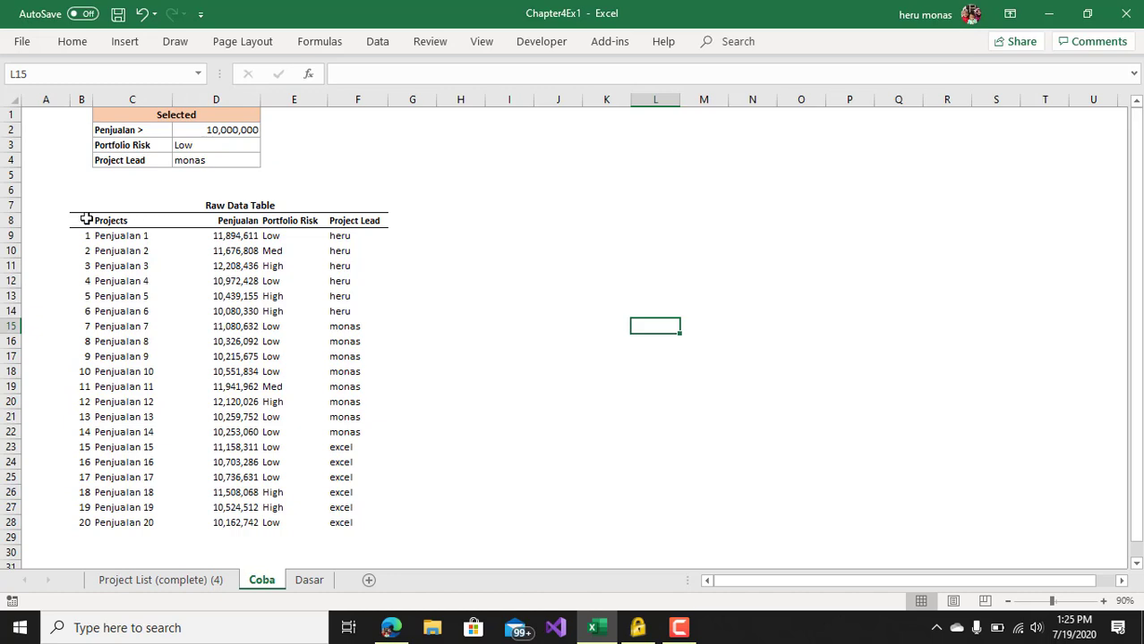
{"action": "left_click_drag", "start_coordinate": [82, 220], "coordinate": [357, 391]}
{"action": "left_click_drag", "start_coordinate": [355, 473], "coordinate": [355, 518]}
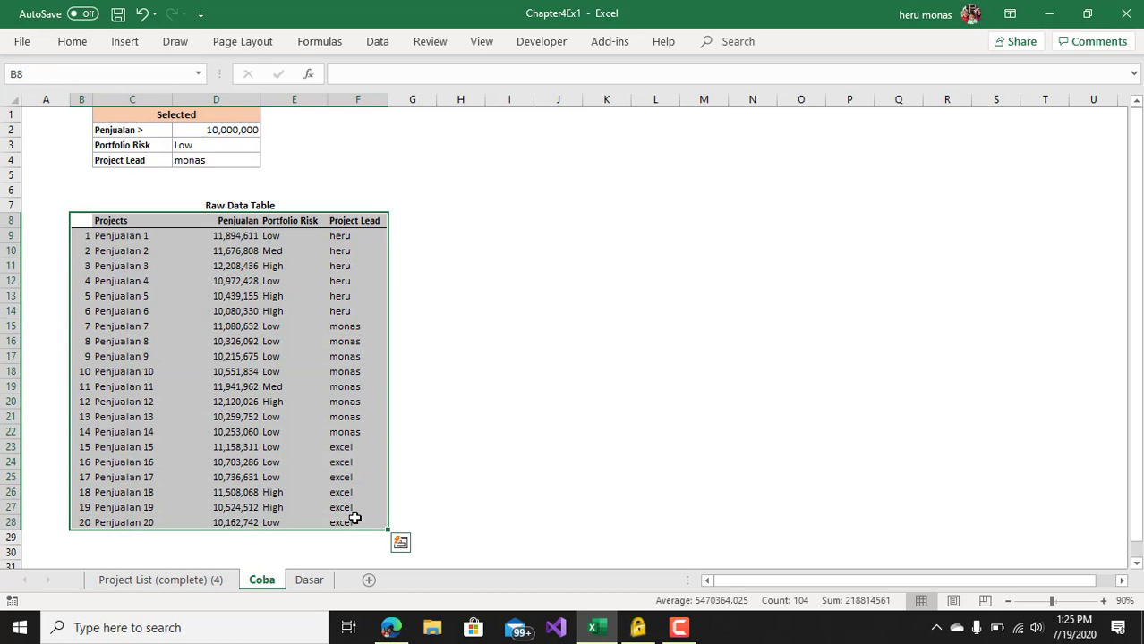
{"action": "key", "text": "ctrl+c"}
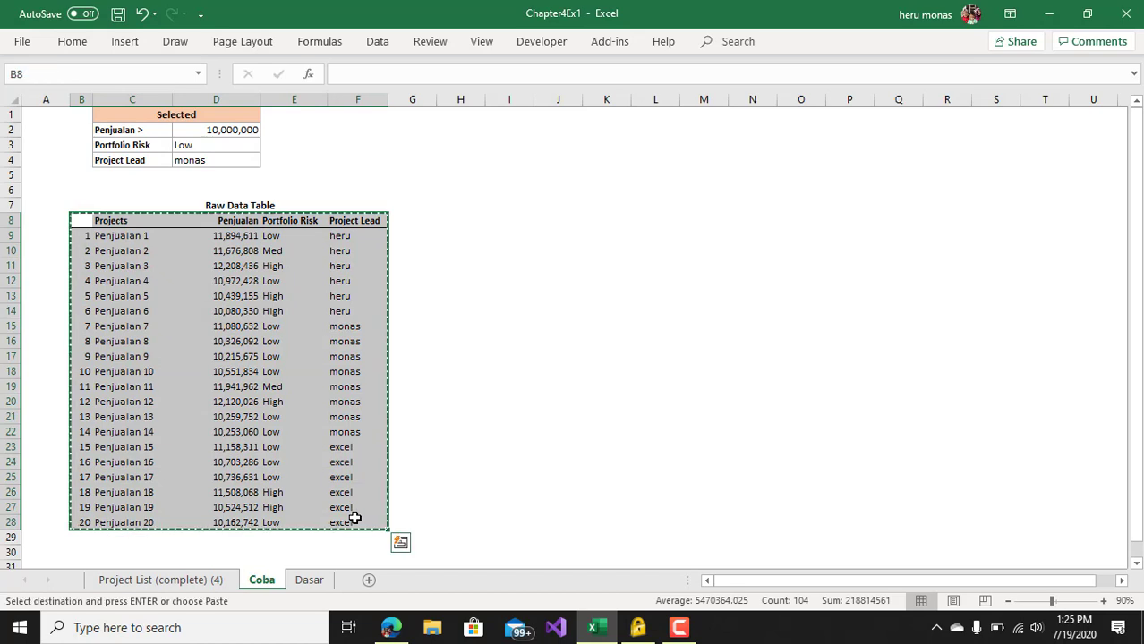
{"action": "left_click", "coordinate": [518, 219]}
{"action": "right_click", "coordinate": [517, 220]}
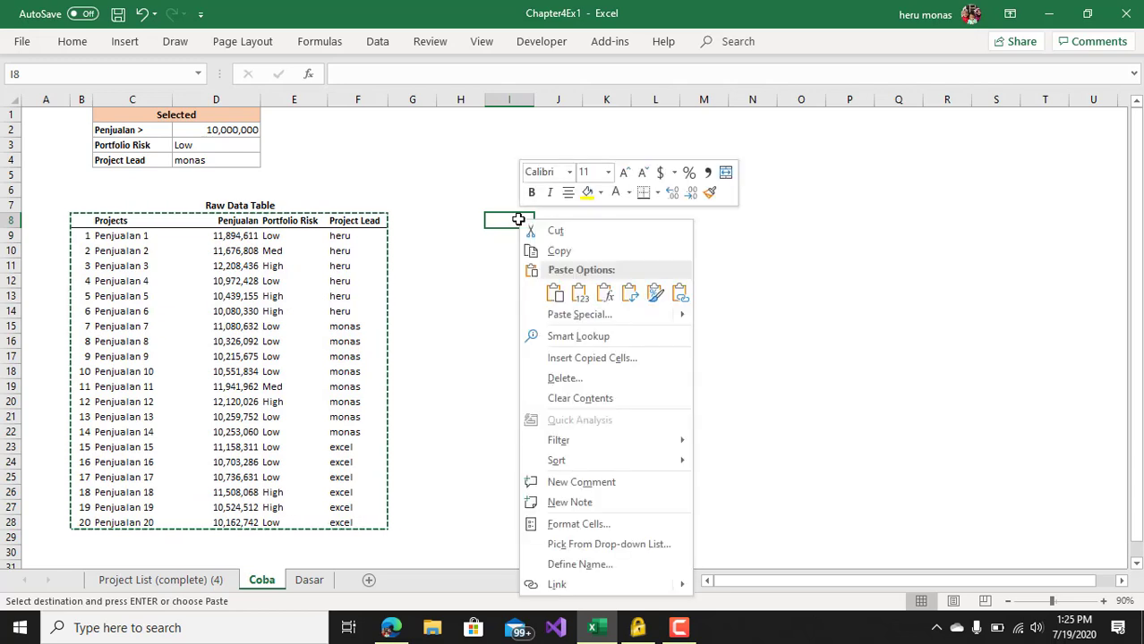
{"action": "left_click", "coordinate": [577, 284]}
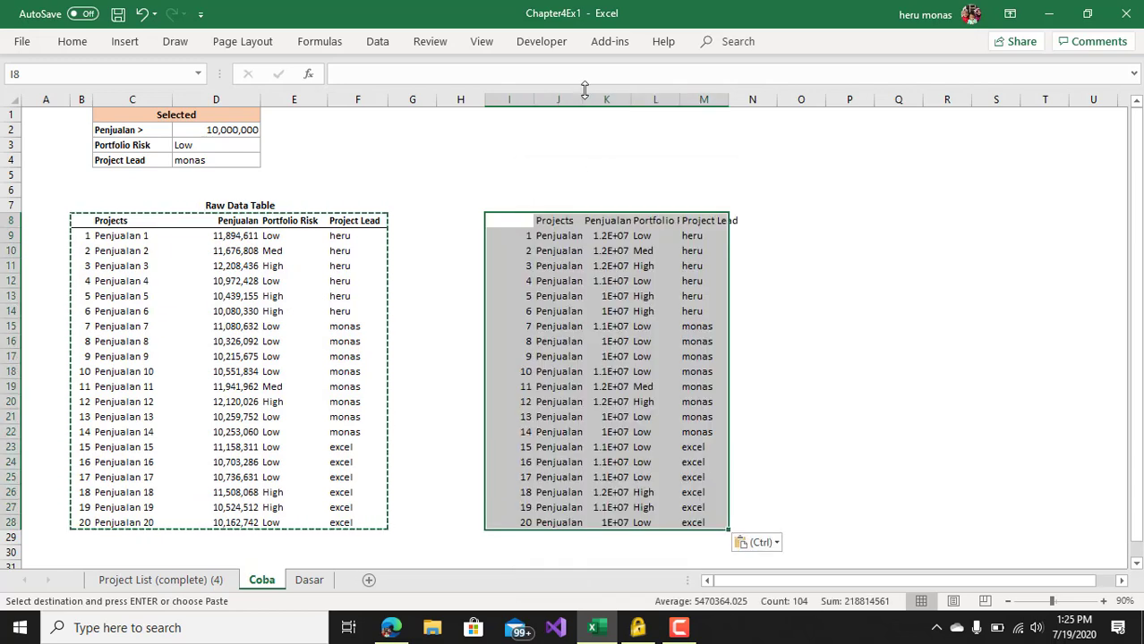
Step: Fit the widths of columns I to M to their contents and make the pasted headers J8:M8 bold
{"action": "left_click_drag", "start_coordinate": [537, 100], "coordinate": [698, 102]}
{"action": "double_click", "coordinate": [682, 102]}
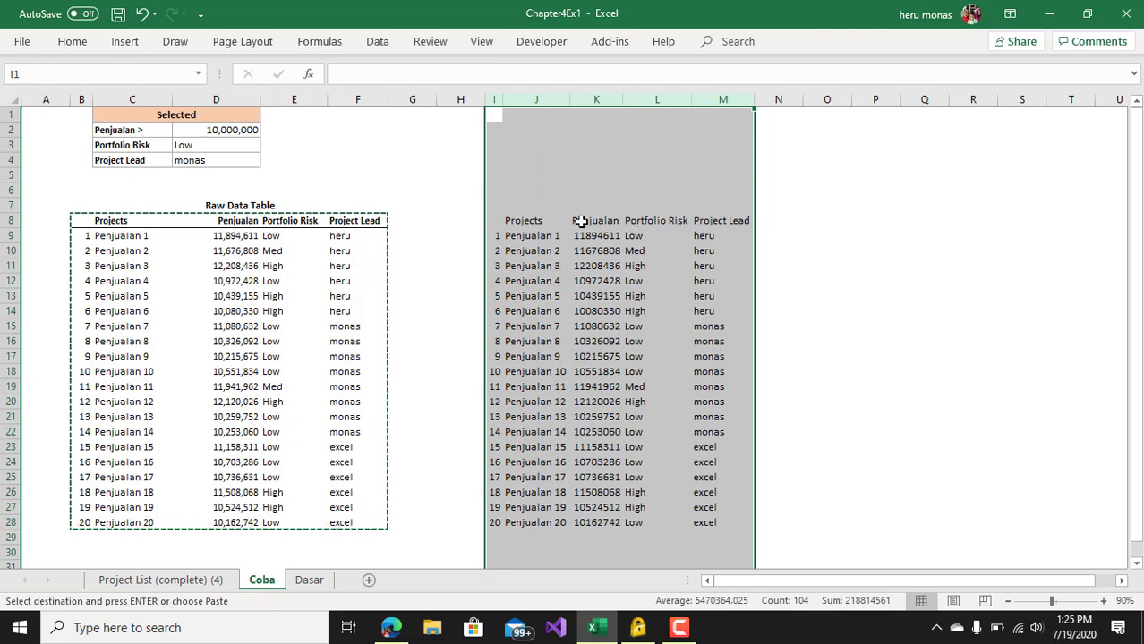
{"action": "left_click", "coordinate": [617, 234]}
{"action": "left_click_drag", "start_coordinate": [510, 223], "coordinate": [734, 221]}
{"action": "key", "text": "ctrl+b"}
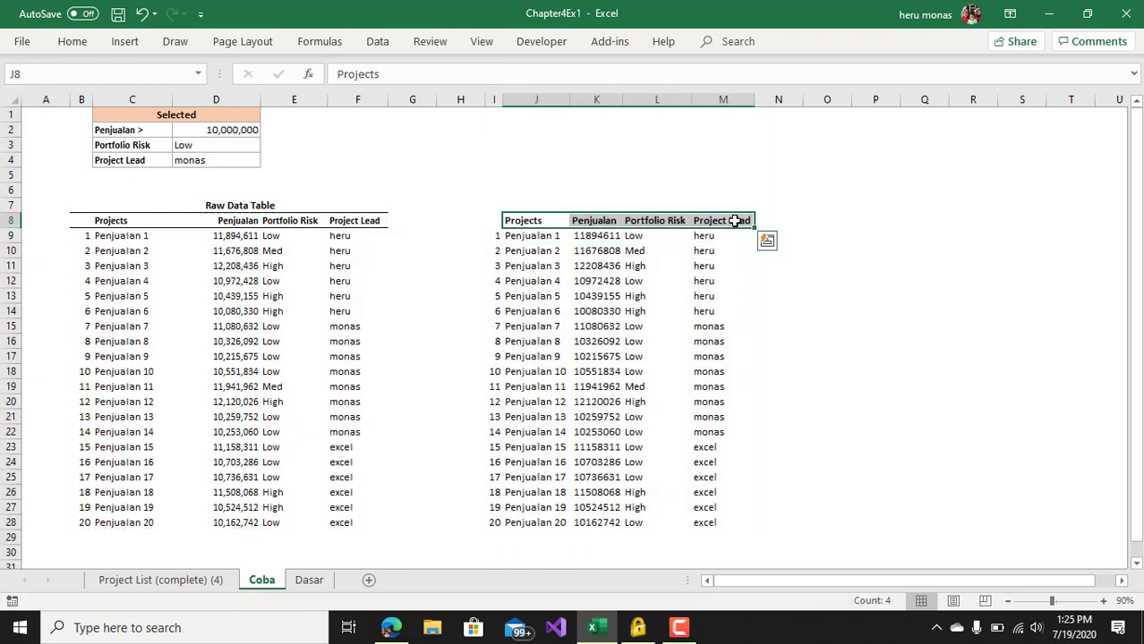
{"action": "left_click", "coordinate": [883, 294]}
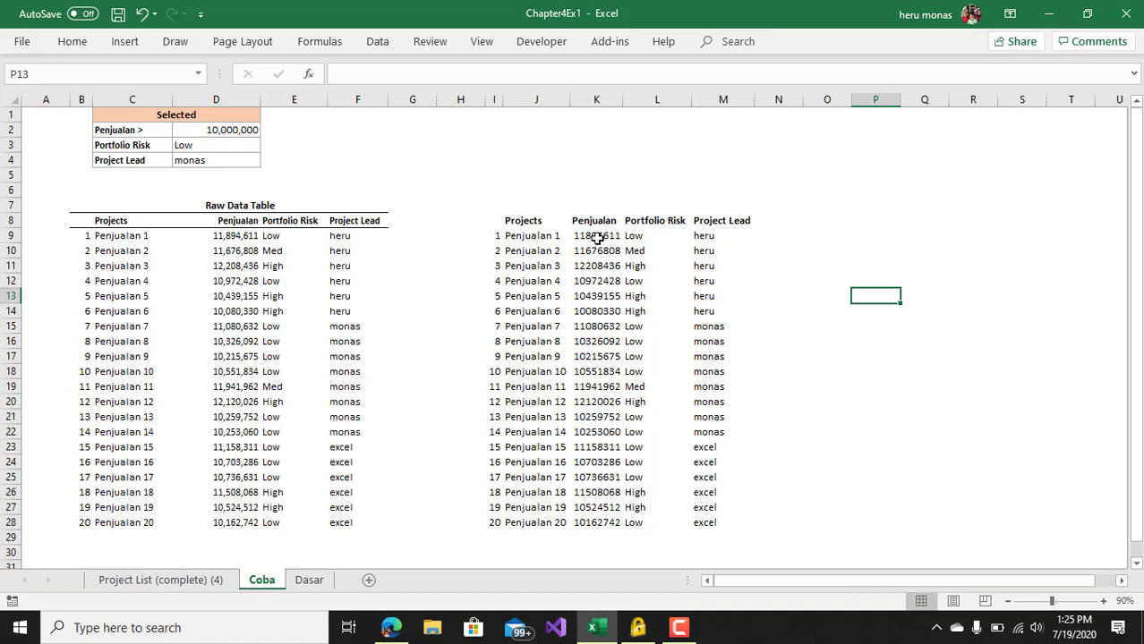
Step: Clear the pasted Penjualan, Portfolio Risk and Project Lead values in K9:M28, keeping the headers and project names
{"action": "left_click_drag", "start_coordinate": [597, 237], "coordinate": [706, 529]}
{"action": "key", "text": "Delete"}
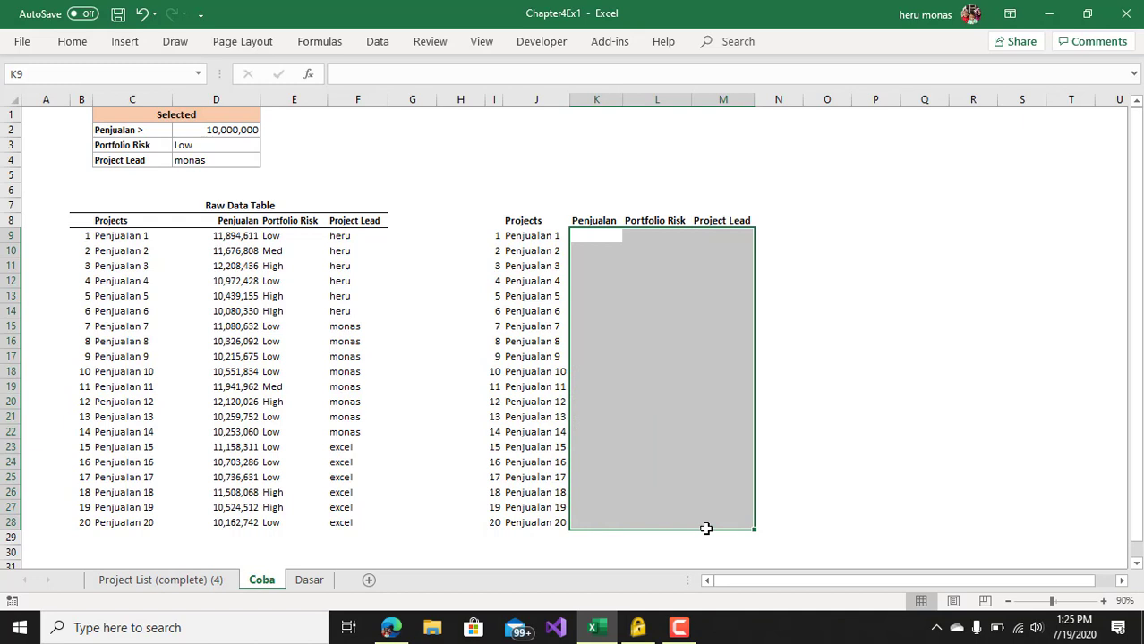
{"action": "left_click", "coordinate": [920, 419]}
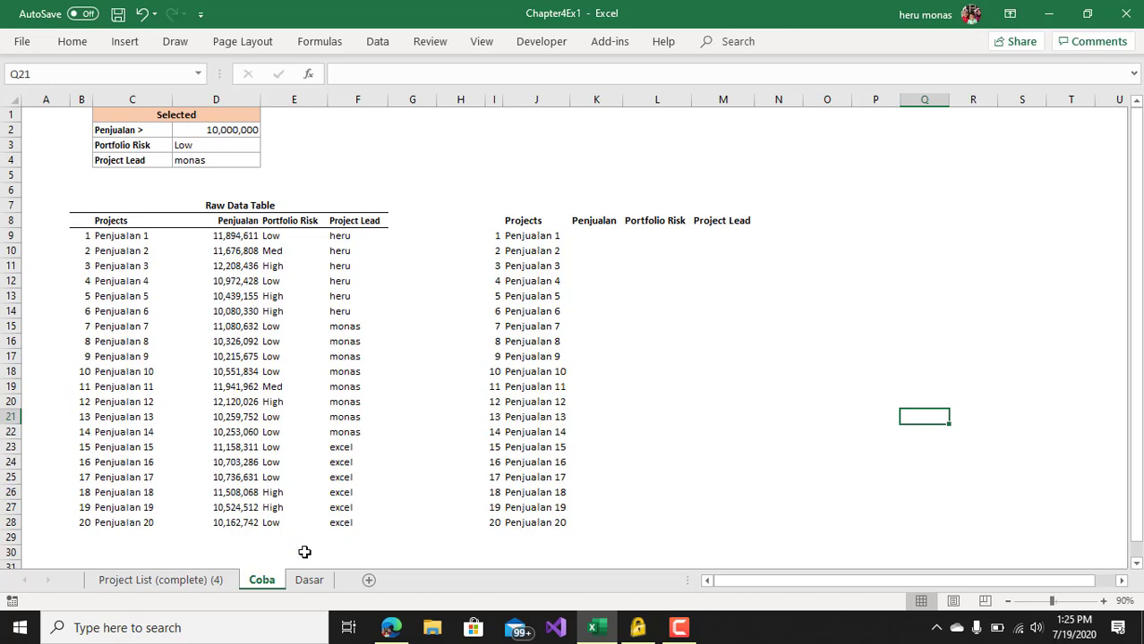
Step: On the Dasar sheet, widen column A and set the font color of A3:A8 to Automatic to reveal the comparison results
{"action": "left_click", "coordinate": [310, 580]}
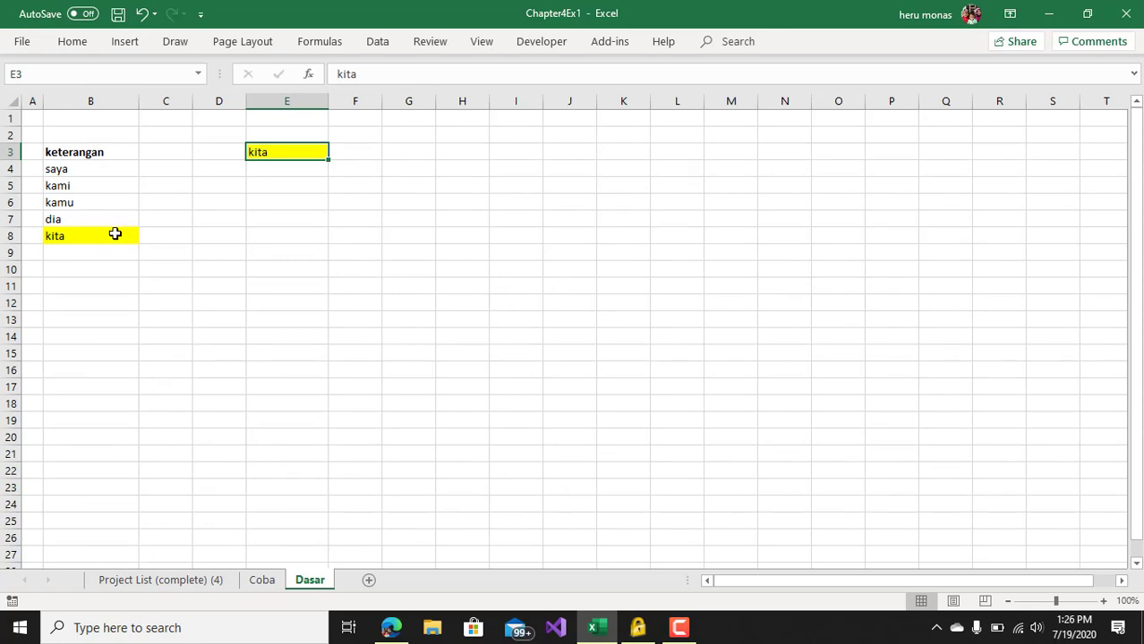
{"action": "left_click_drag", "start_coordinate": [47, 104], "coordinate": [93, 102]}
{"action": "left_click_drag", "start_coordinate": [81, 147], "coordinate": [77, 235]}
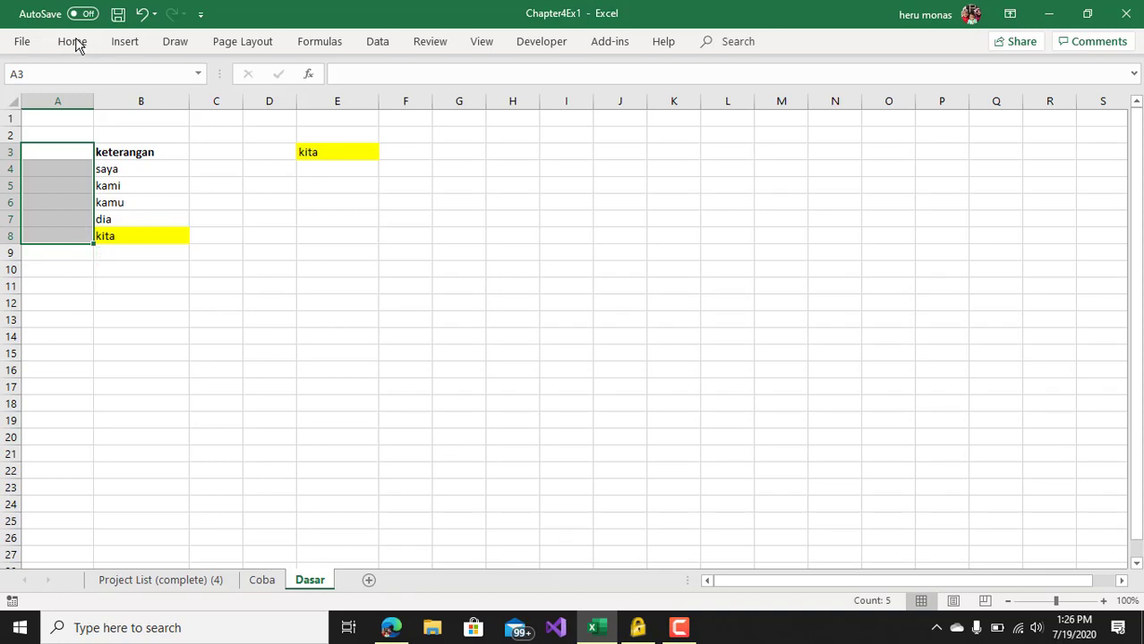
{"action": "left_click", "coordinate": [75, 42]}
{"action": "left_click", "coordinate": [244, 100]}
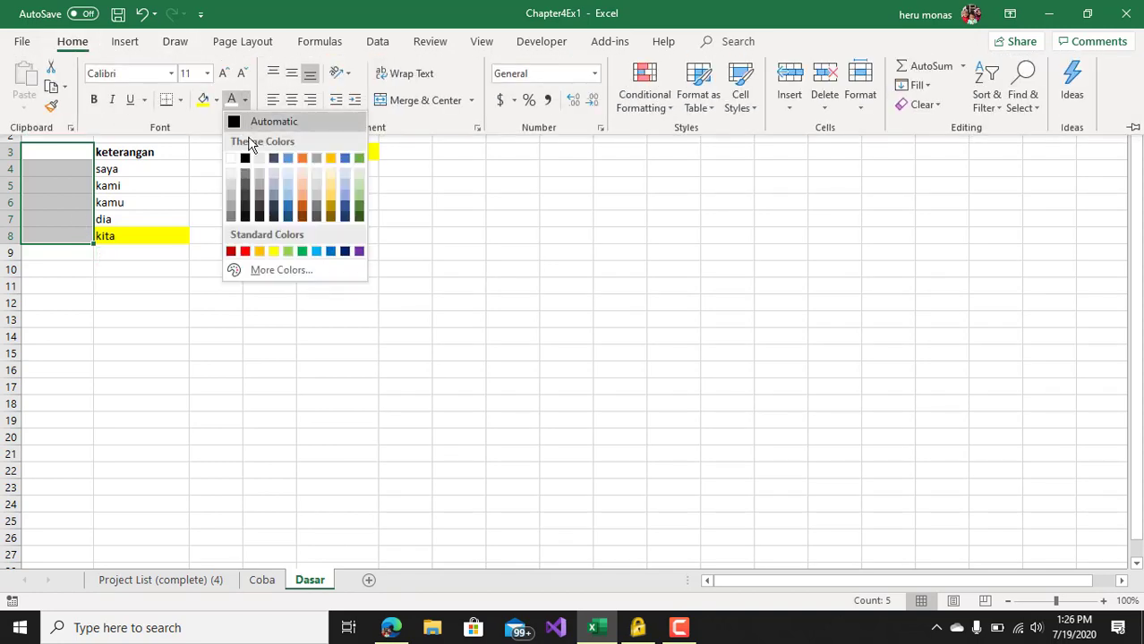
{"action": "left_click", "coordinate": [238, 122]}
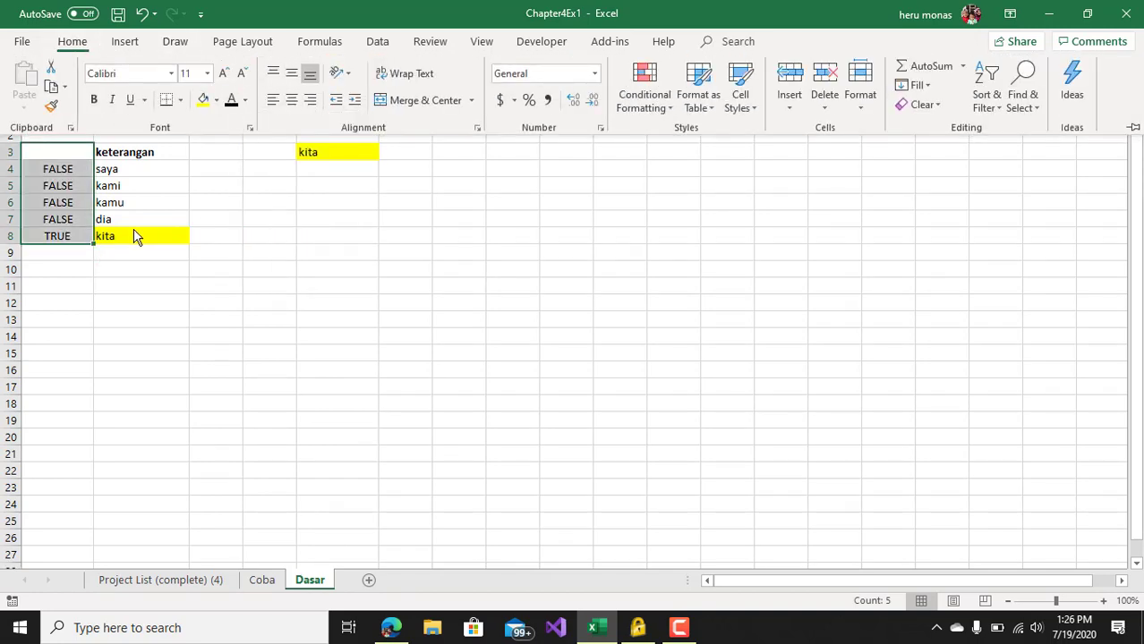
Step: Return to the Coba sheet and compare the Penjualan values in D9:D28 with the criterion in D2
{"action": "left_click", "coordinate": [260, 584]}
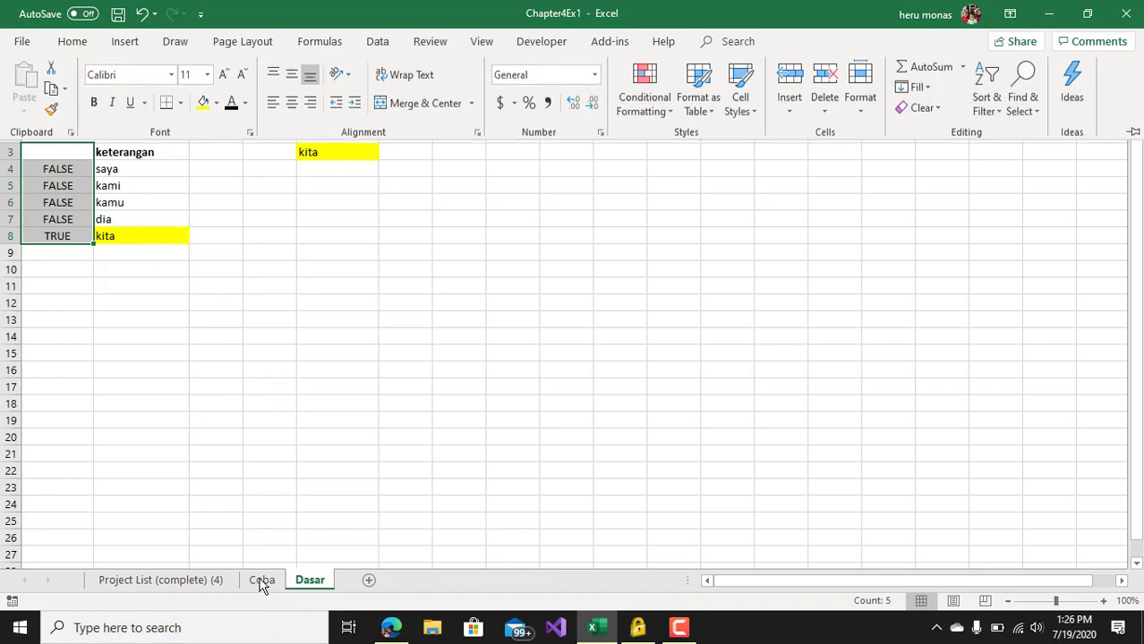
{"action": "left_click", "coordinate": [261, 582]}
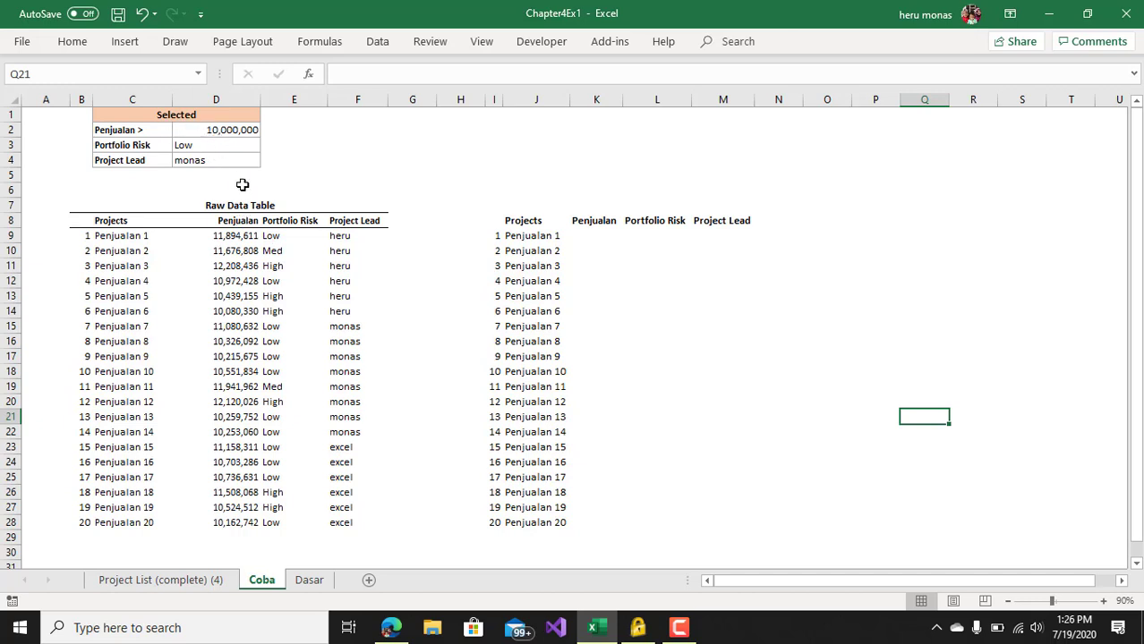
{"action": "left_click", "coordinate": [204, 131]}
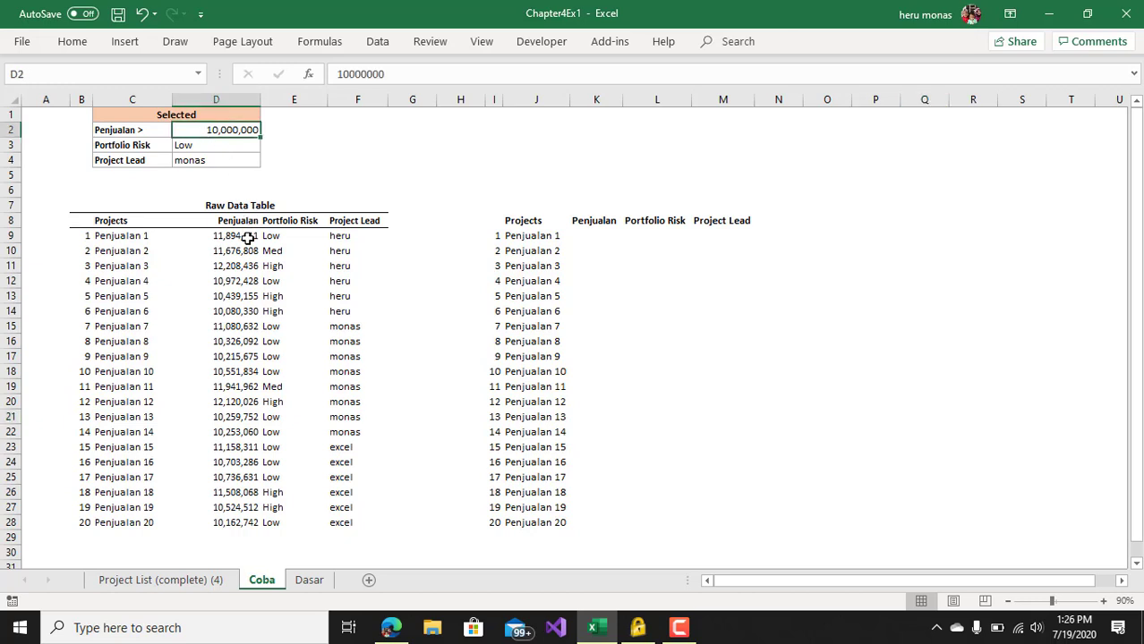
{"action": "left_click", "coordinate": [248, 237]}
{"action": "left_click", "coordinate": [245, 255]}
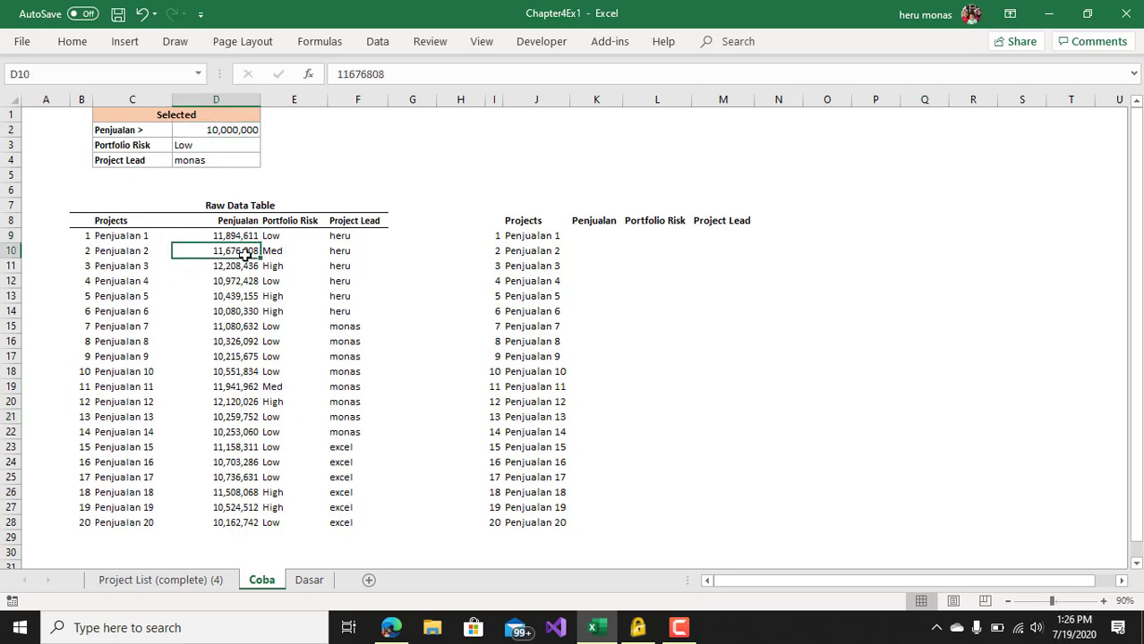
{"action": "left_click_drag", "start_coordinate": [227, 235], "coordinate": [222, 526]}
{"action": "left_click", "coordinate": [212, 132]}
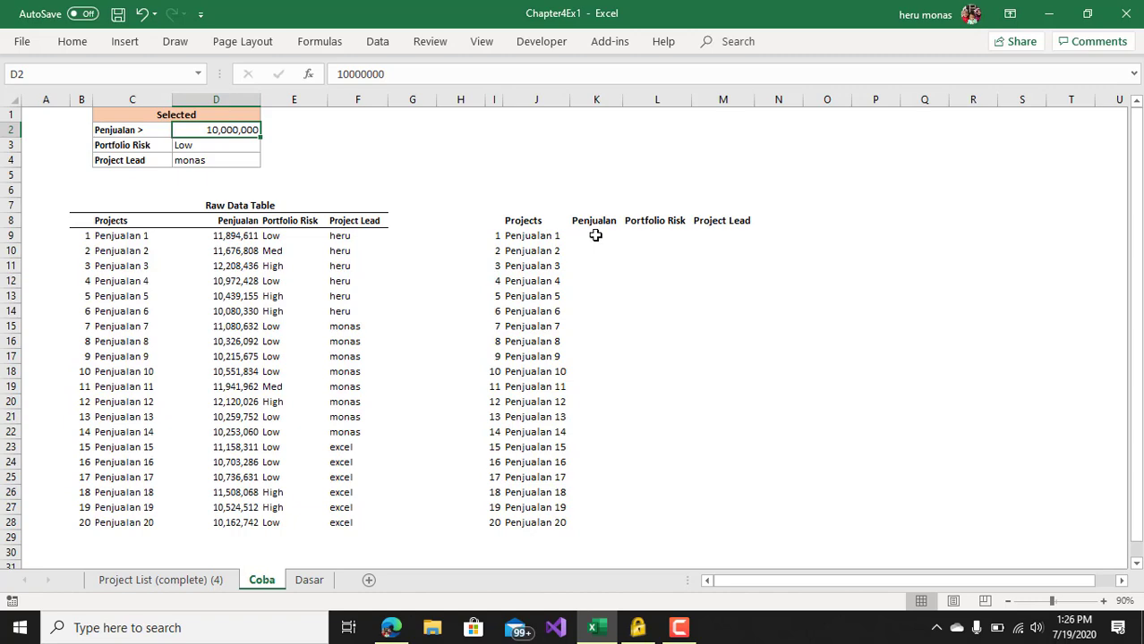
{"action": "left_click", "coordinate": [309, 582]}
{"action": "left_click", "coordinate": [261, 581]}
Step: Enter the comparison formula =D9=$D$2 in K9 and fill it down through K28
{"action": "left_click", "coordinate": [589, 237]}
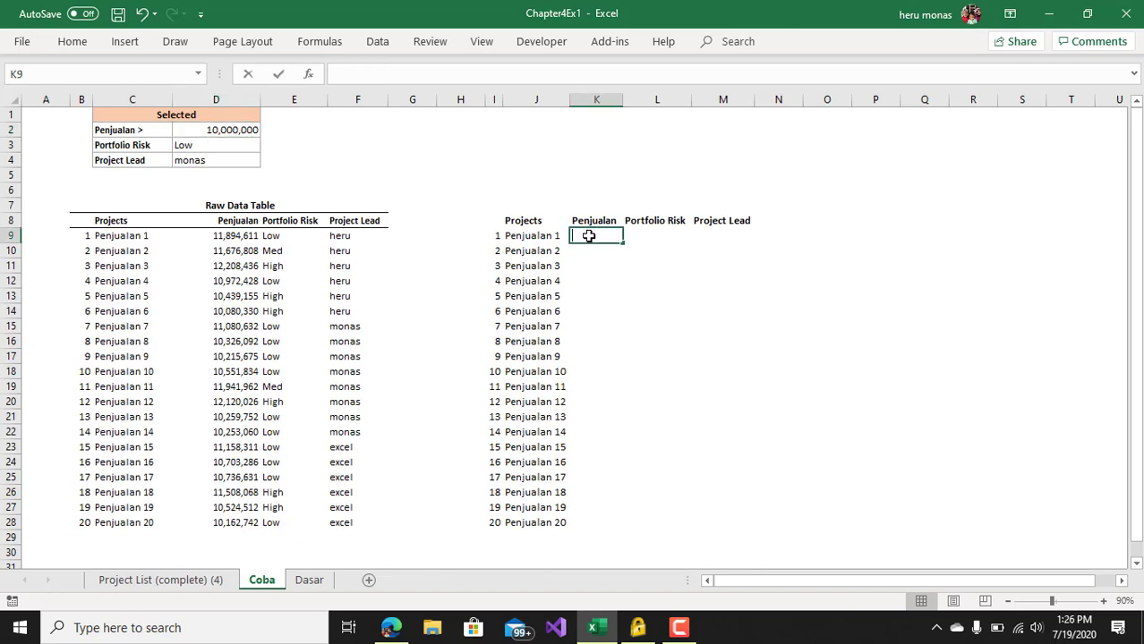
{"action": "type", "text": "="}
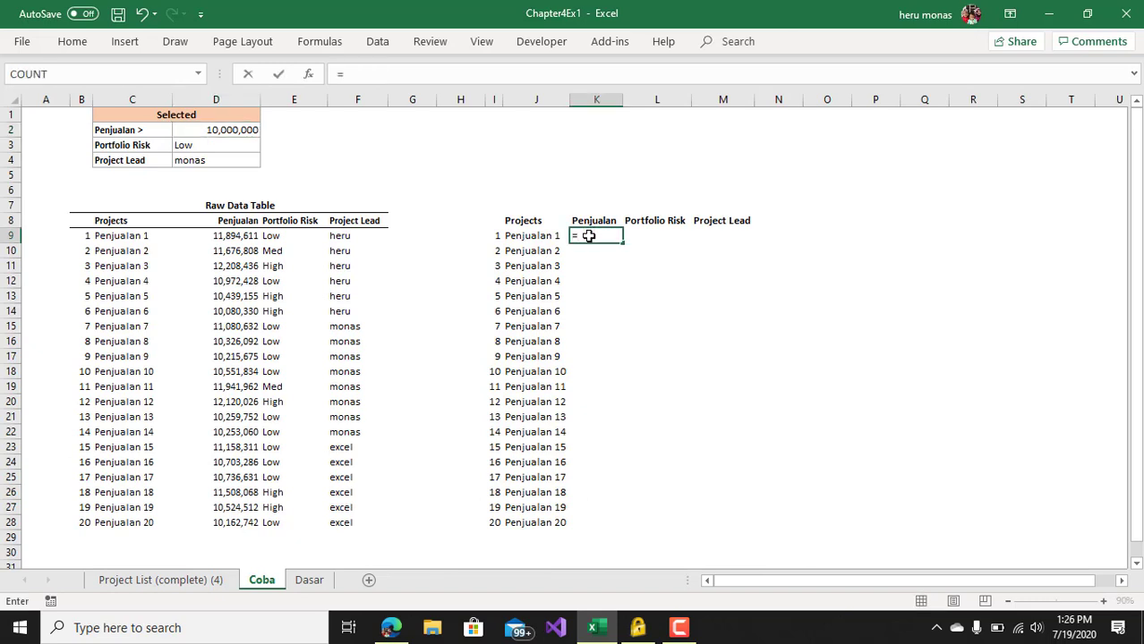
{"action": "left_click", "coordinate": [234, 238]}
{"action": "type", "text": "="}
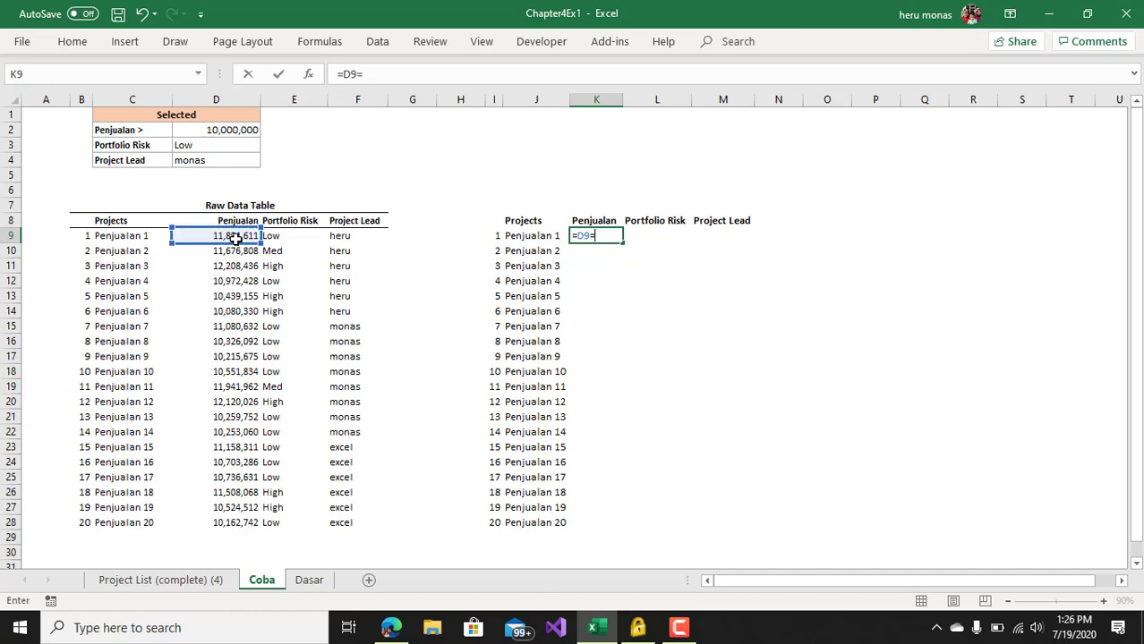
{"action": "left_click", "coordinate": [240, 130]}
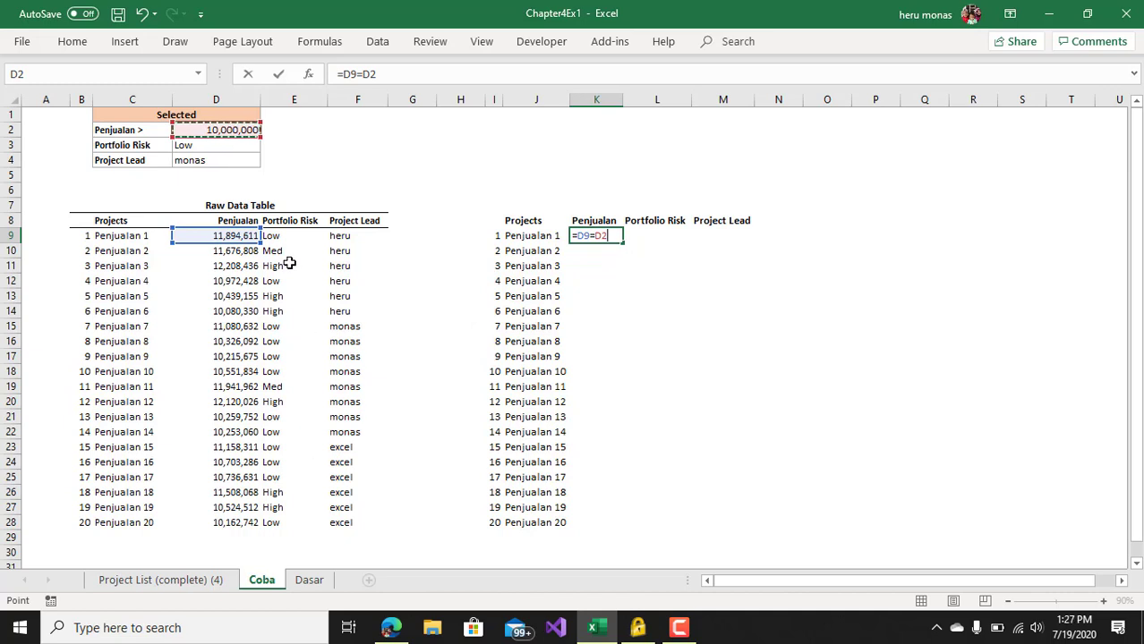
{"action": "left_click", "coordinate": [392, 76]}
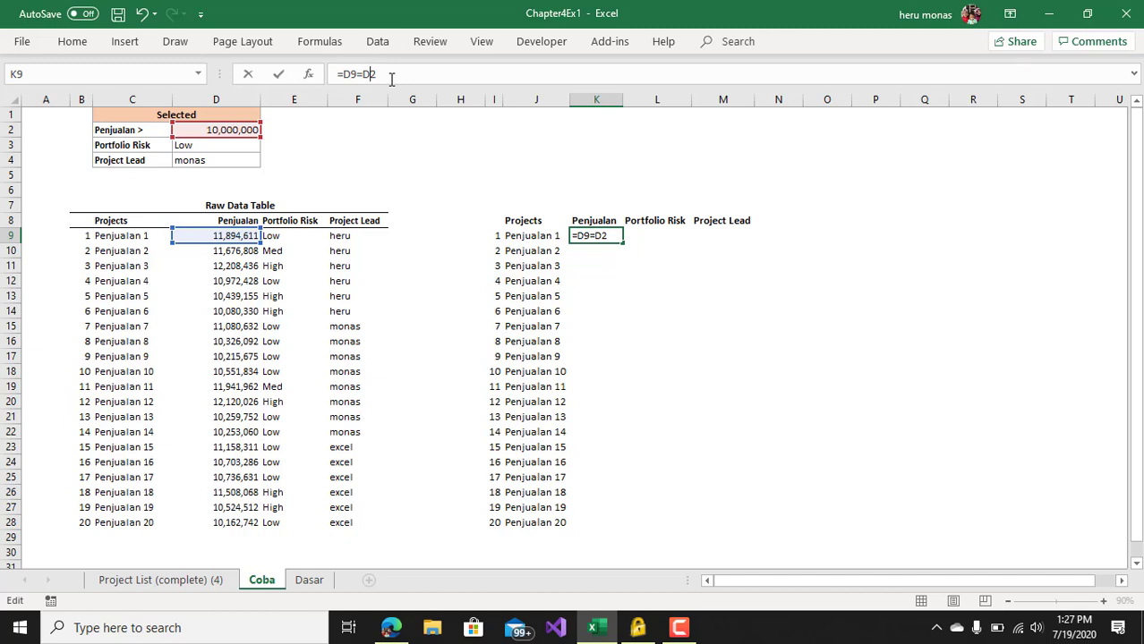
{"action": "key", "text": "F4"}
{"action": "left_click", "coordinate": [392, 76]}
{"action": "key", "text": "Return"}
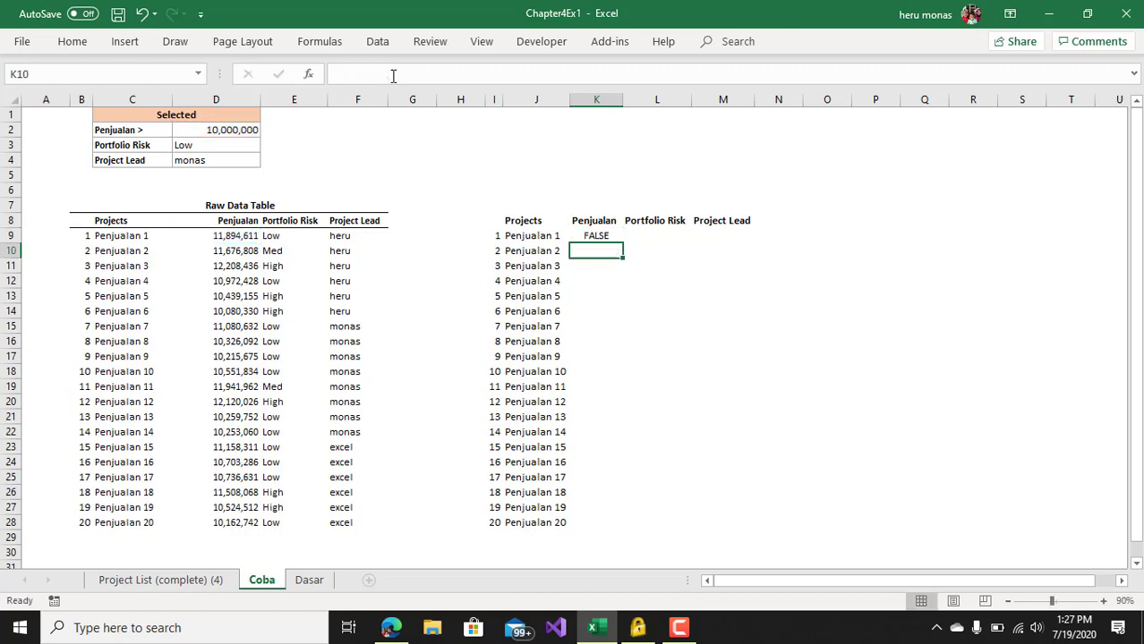
{"action": "left_click", "coordinate": [607, 235]}
{"action": "left_click_drag", "start_coordinate": [622, 244], "coordinate": [600, 525]}
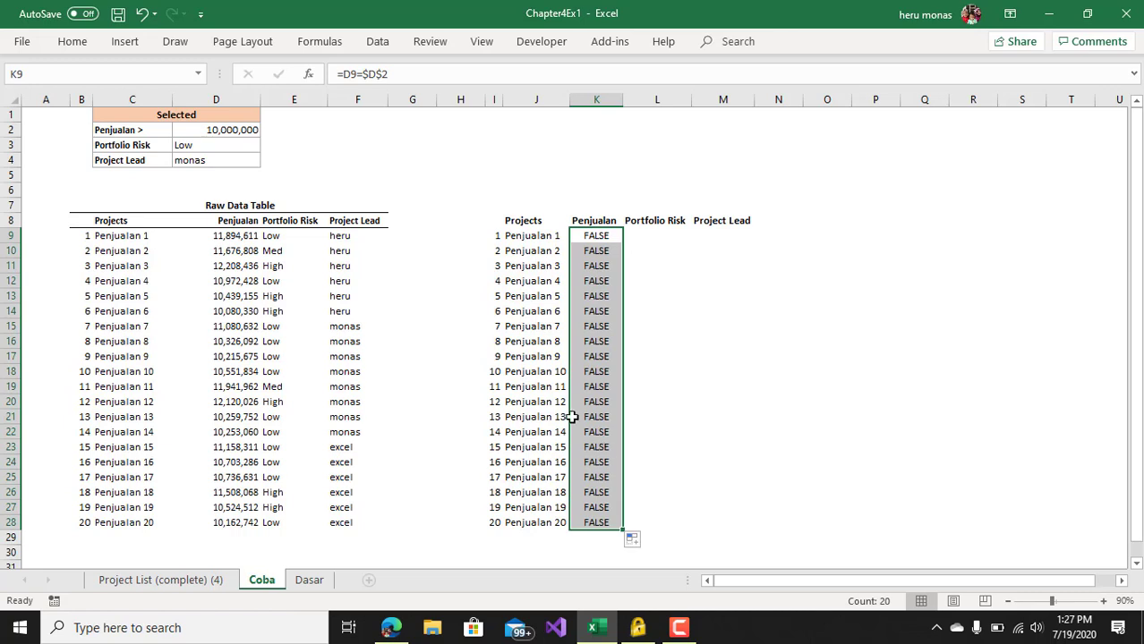
Step: Change the Penjualan comparison in K9 to =D9>$D$2 and fill it down through K28
{"action": "left_click", "coordinate": [593, 237]}
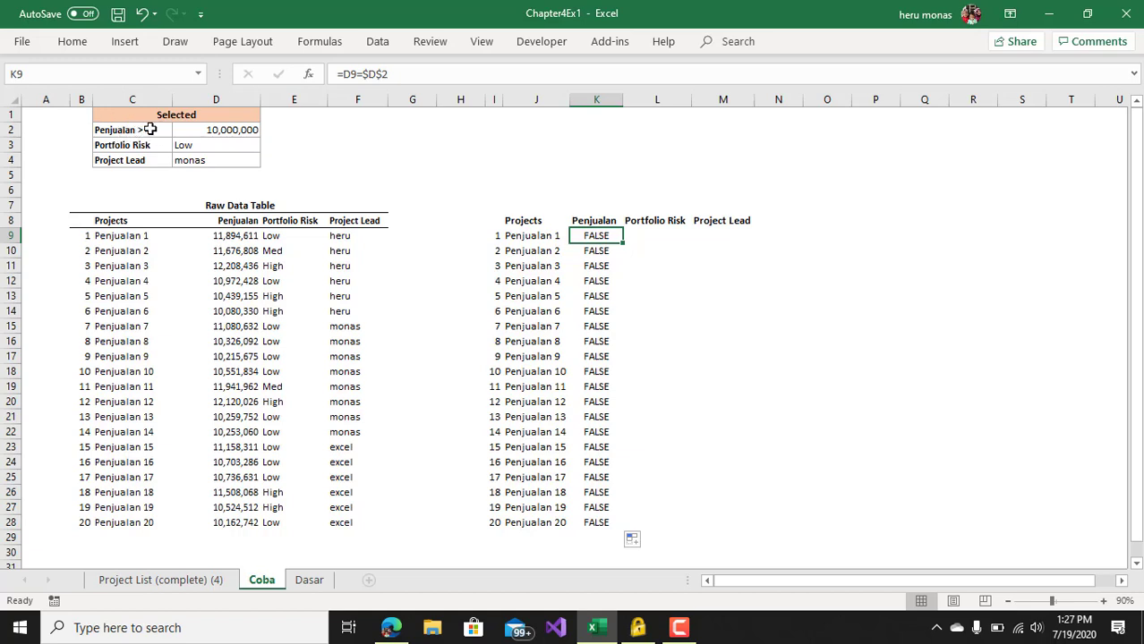
{"action": "left_click", "coordinate": [361, 75]}
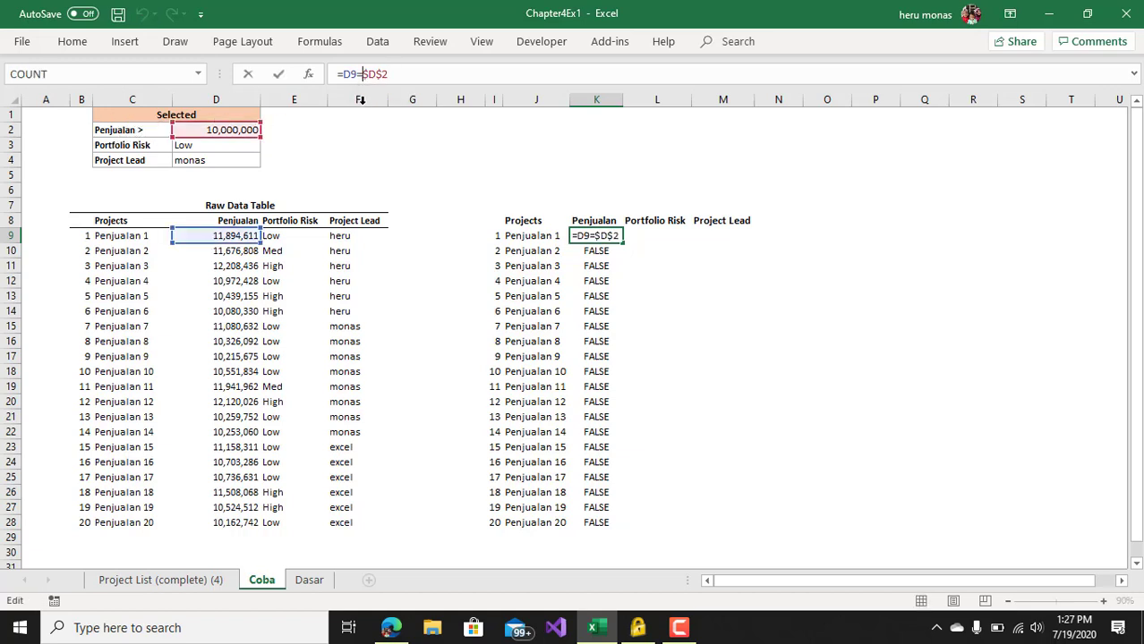
{"action": "key", "text": "BackSpace"}
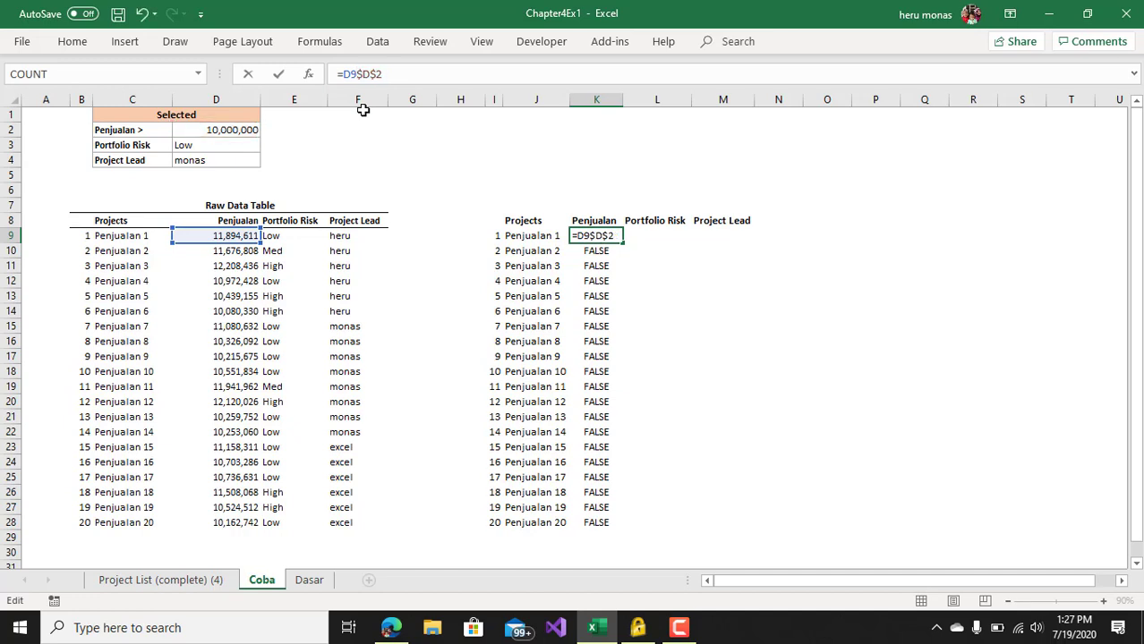
{"action": "type", "text": ">"}
{"action": "key", "text": "Return"}
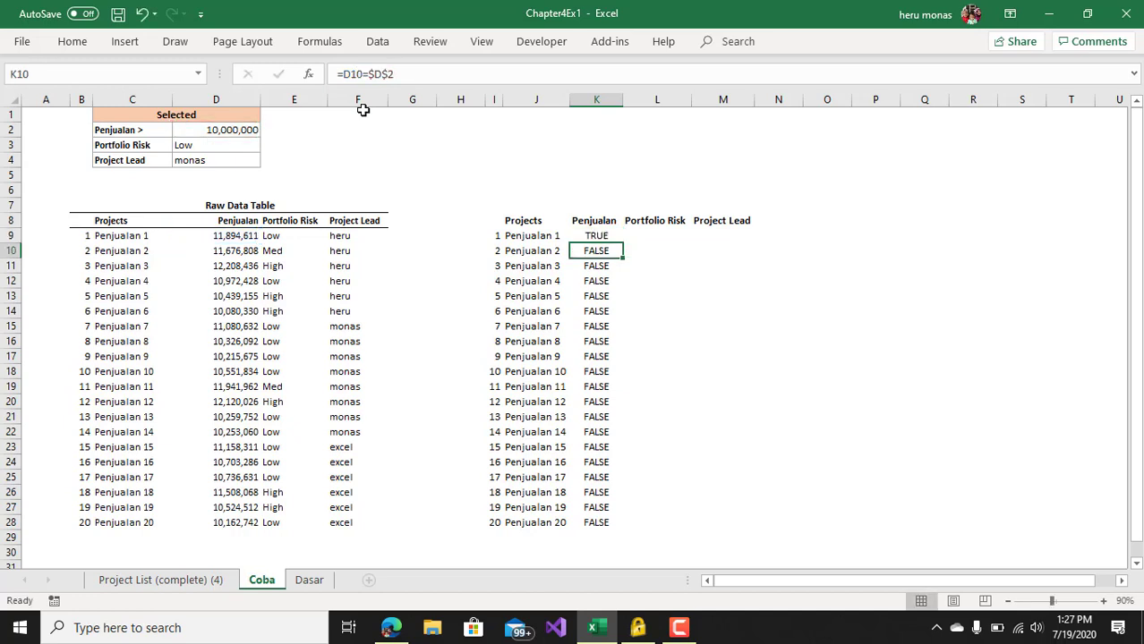
{"action": "left_click", "coordinate": [590, 231]}
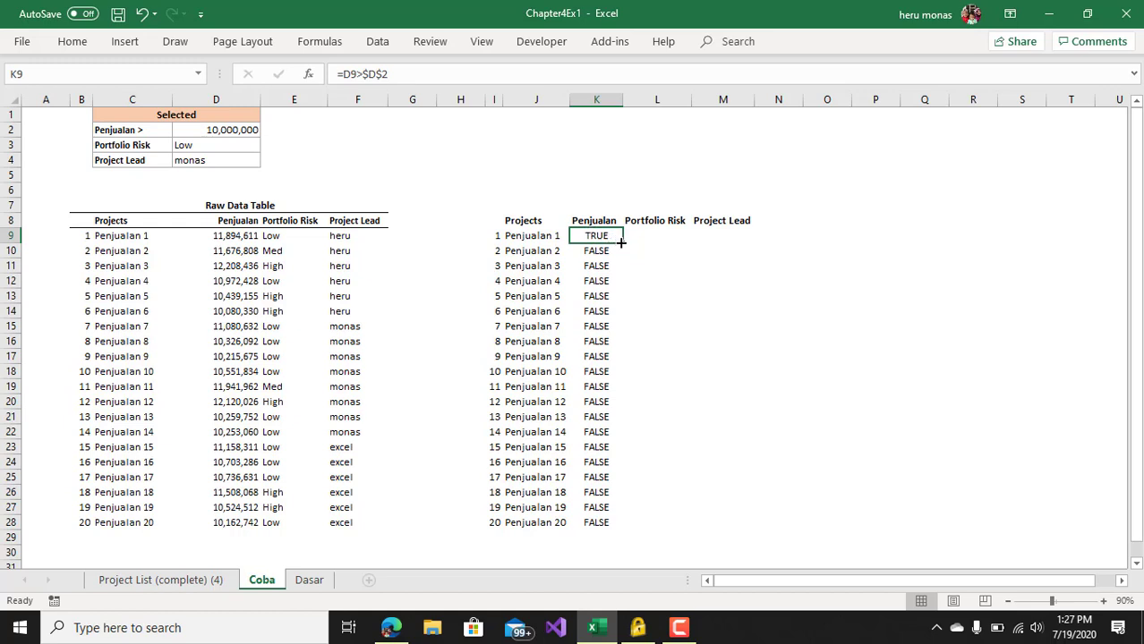
{"action": "left_click_drag", "start_coordinate": [623, 243], "coordinate": [618, 528]}
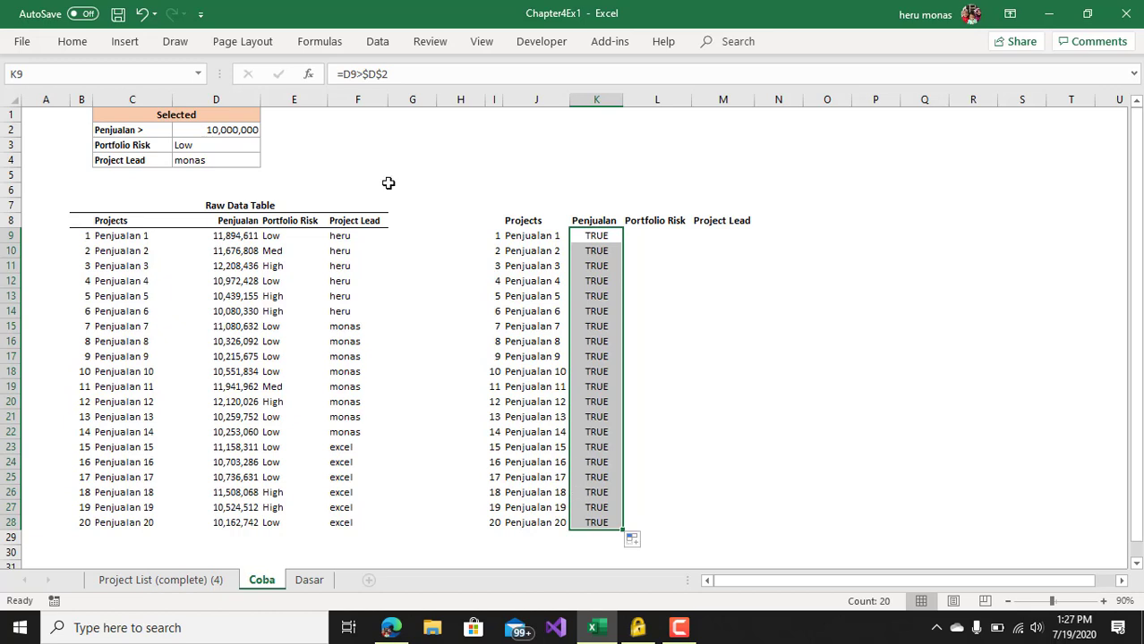
Step: Set the Penjualan criterion in D2 to 10,800,000
{"action": "left_click", "coordinate": [198, 130]}
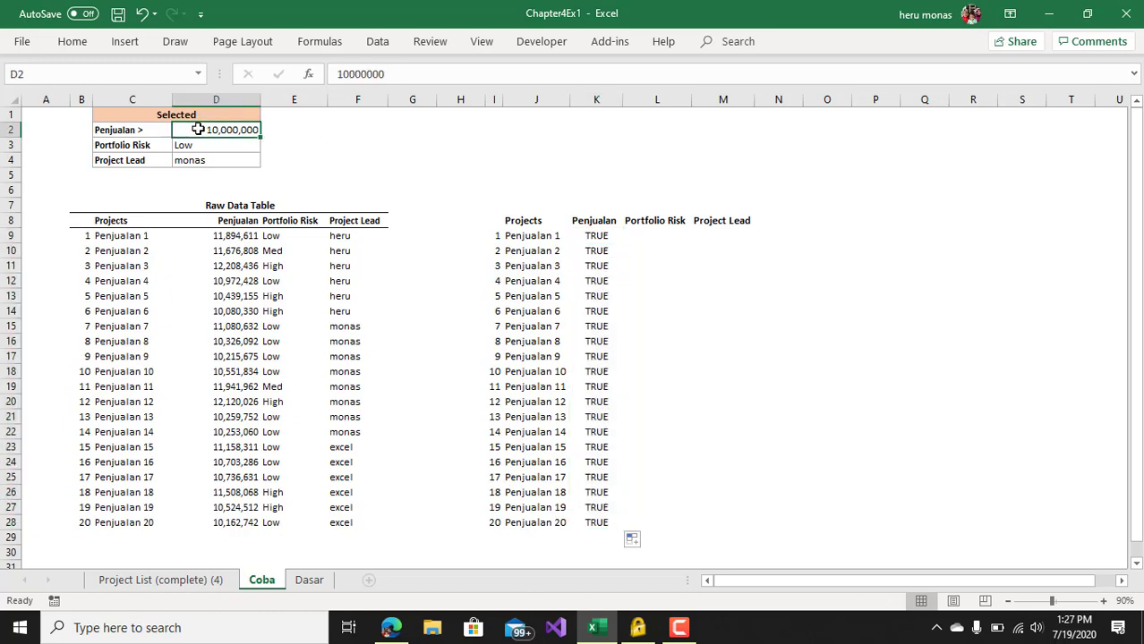
{"action": "type", "text": "1"}
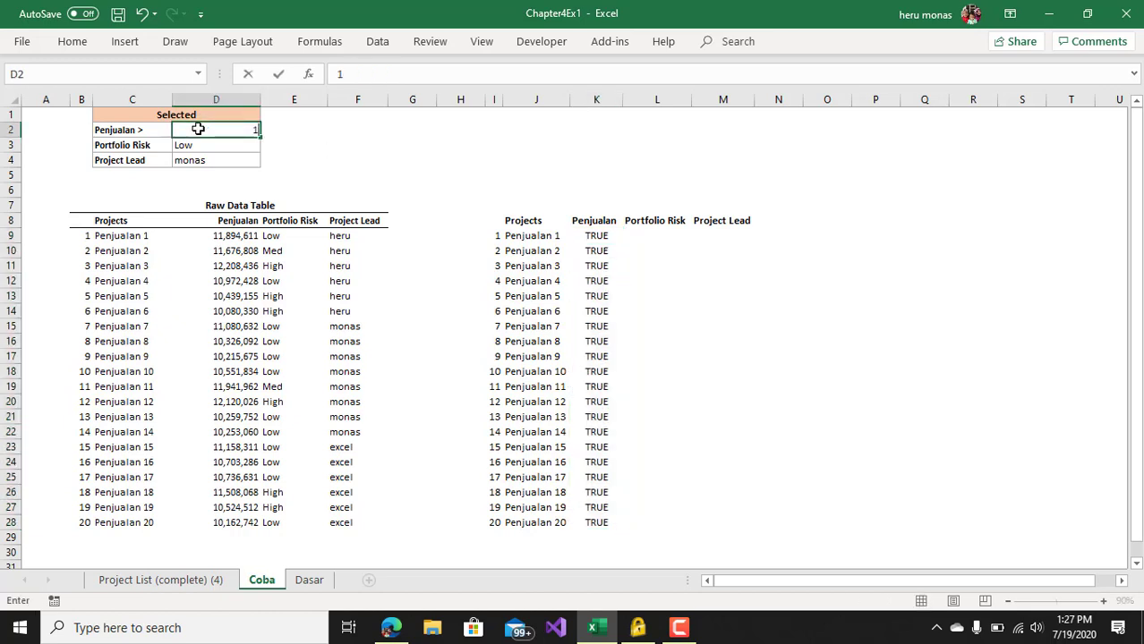
{"action": "type", "text": "0800000"}
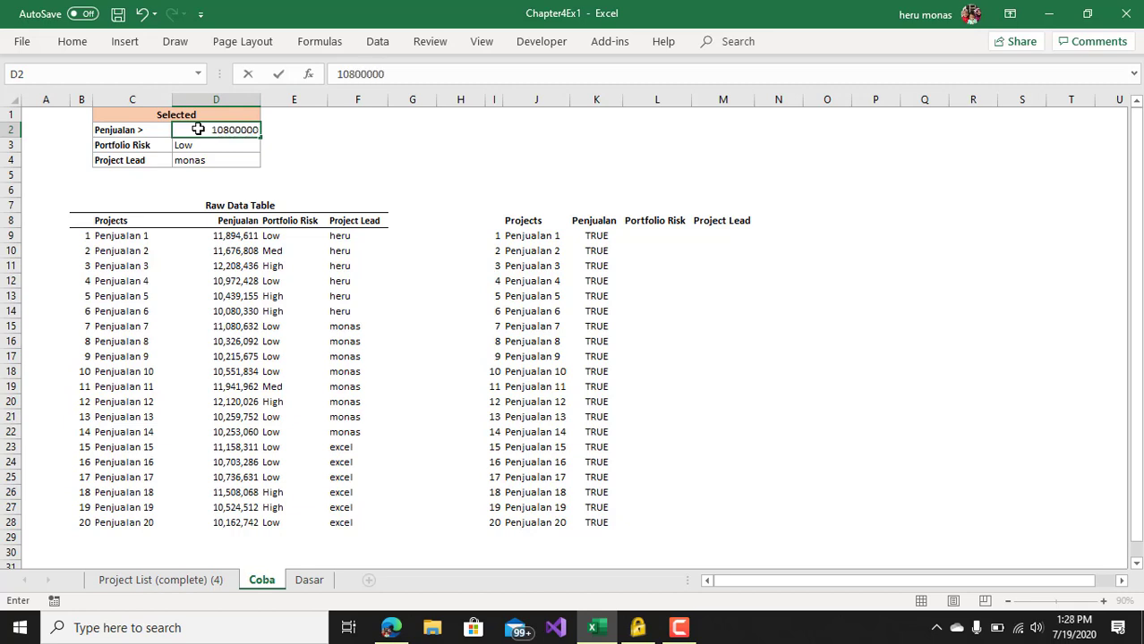
{"action": "key", "text": "Return"}
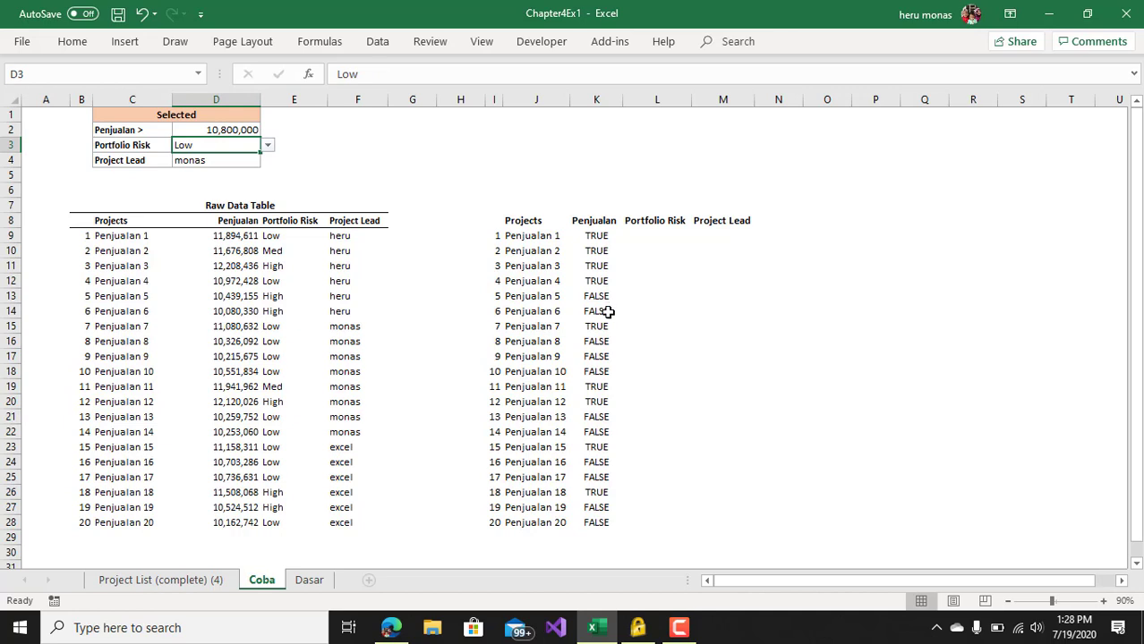
Step: Enter the Portfolio Risk comparison =E9=D3 in L9 and fill it down through L28
{"action": "left_click", "coordinate": [643, 234]}
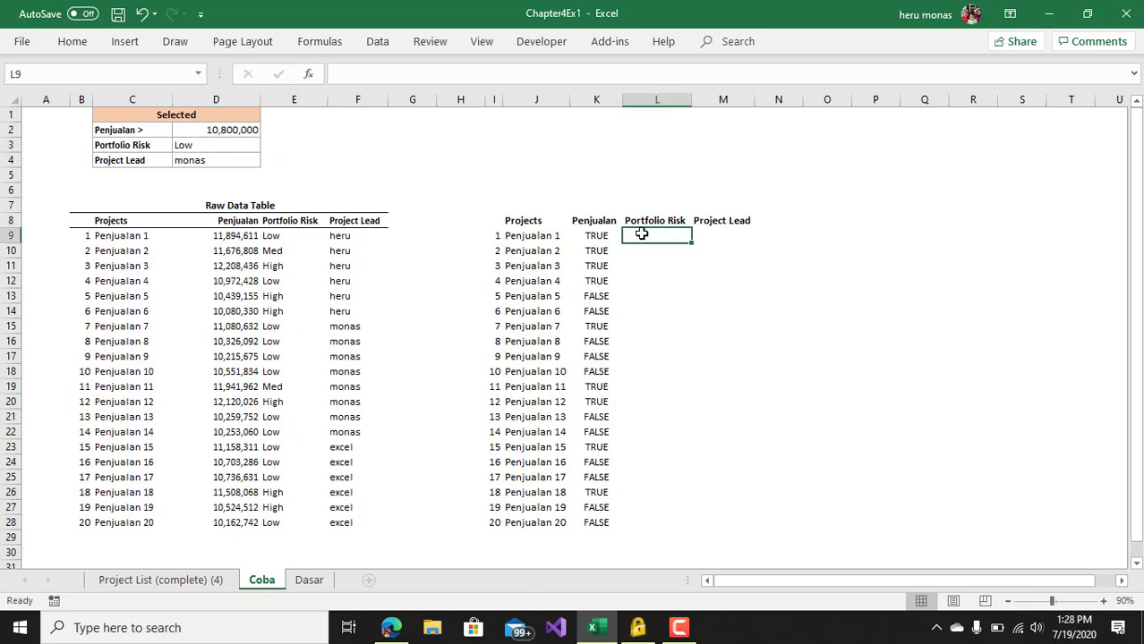
{"action": "type", "text": "="}
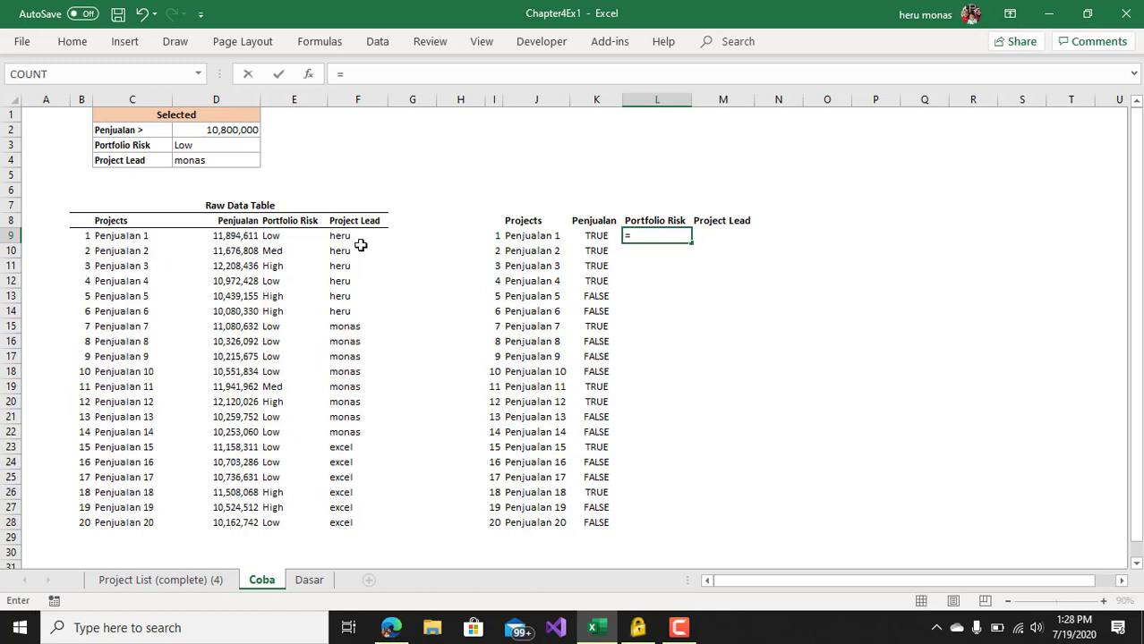
{"action": "left_click", "coordinate": [288, 239]}
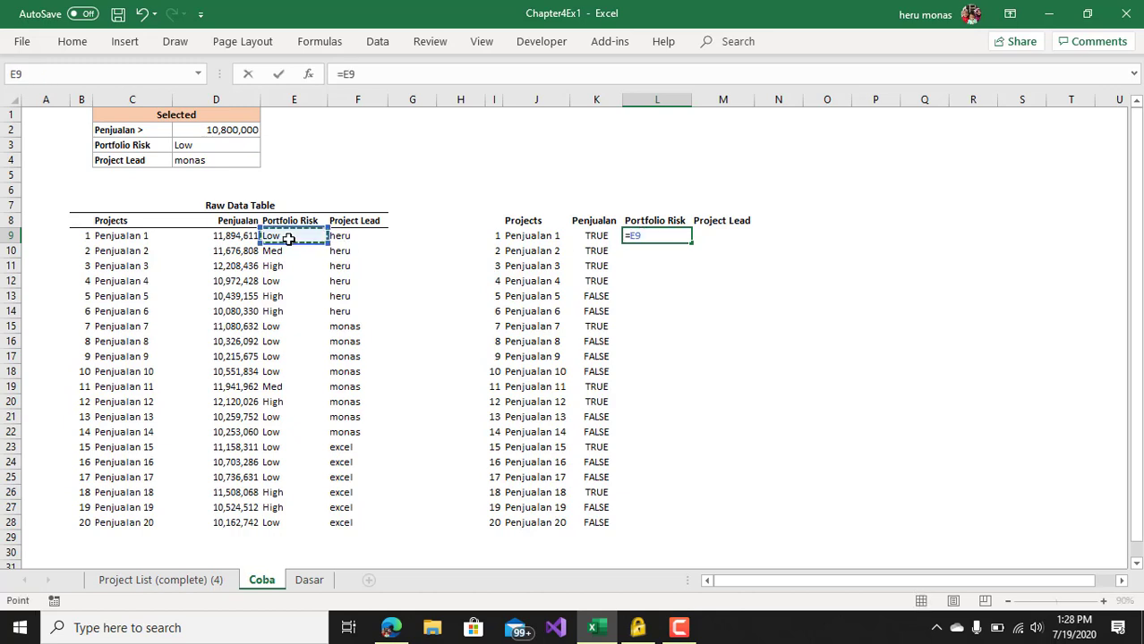
{"action": "type", "text": "="}
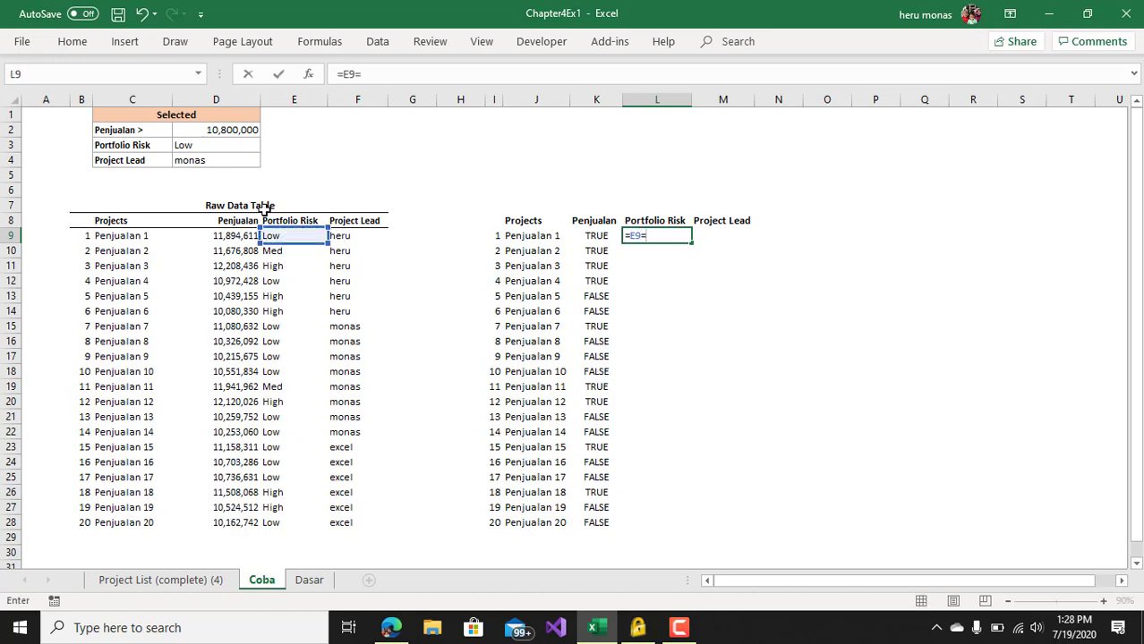
{"action": "left_click", "coordinate": [183, 146]}
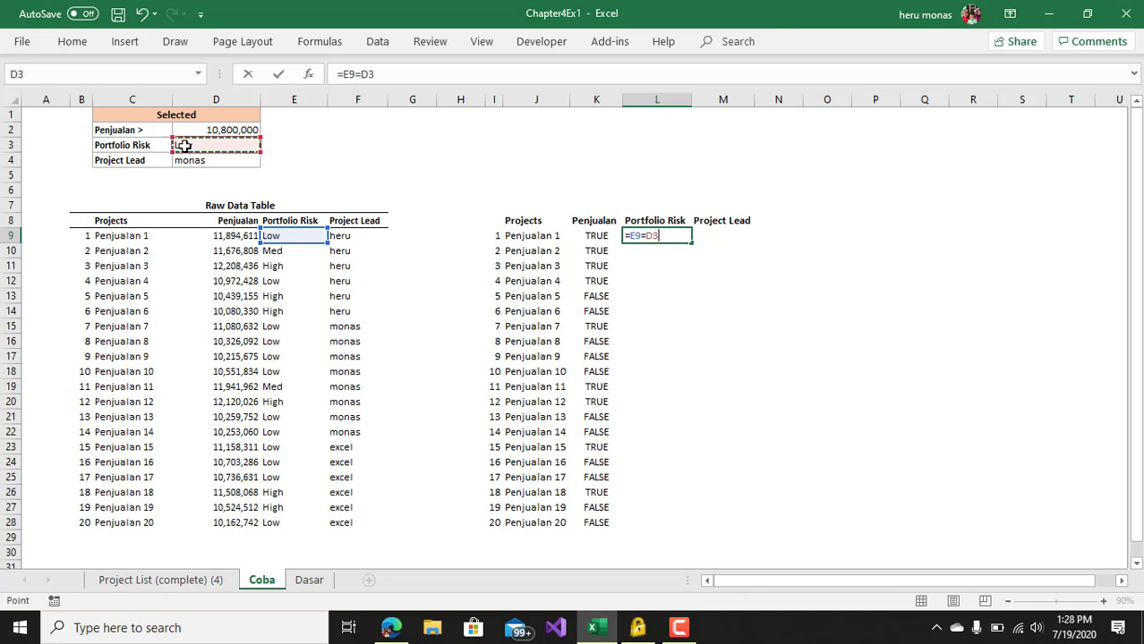
{"action": "key", "text": "Return"}
{"action": "left_click", "coordinate": [630, 235]}
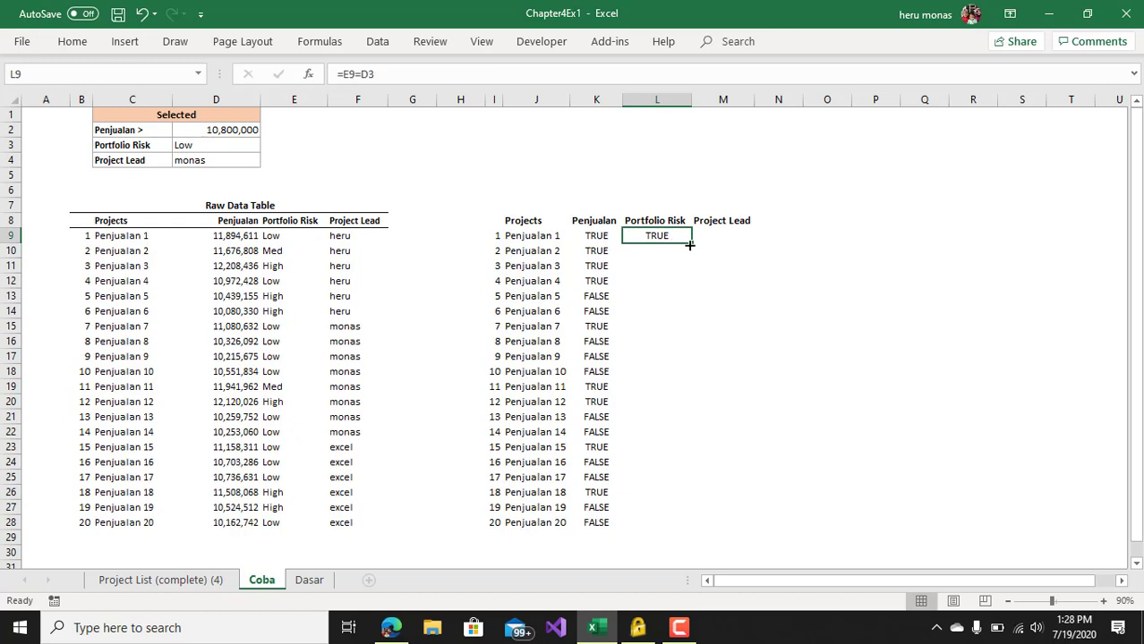
{"action": "left_click_drag", "start_coordinate": [690, 245], "coordinate": [661, 525]}
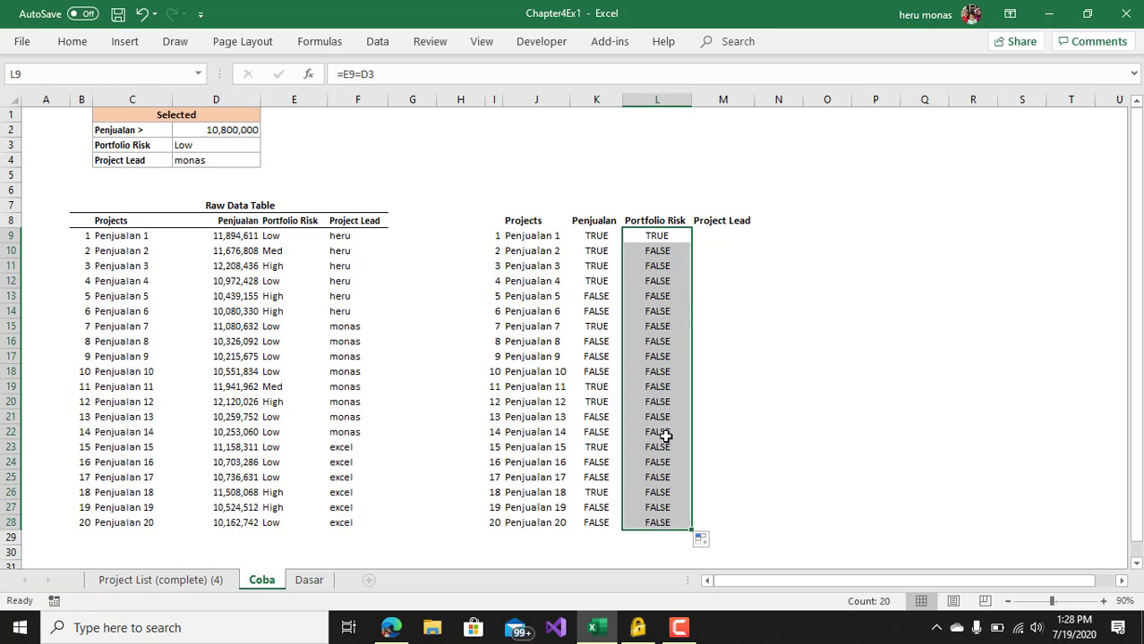
Step: Enter the Project Lead comparison =F9=$D$4 in M9 and fill it down through M28
{"action": "left_click", "coordinate": [717, 236]}
{"action": "type", "text": "="}
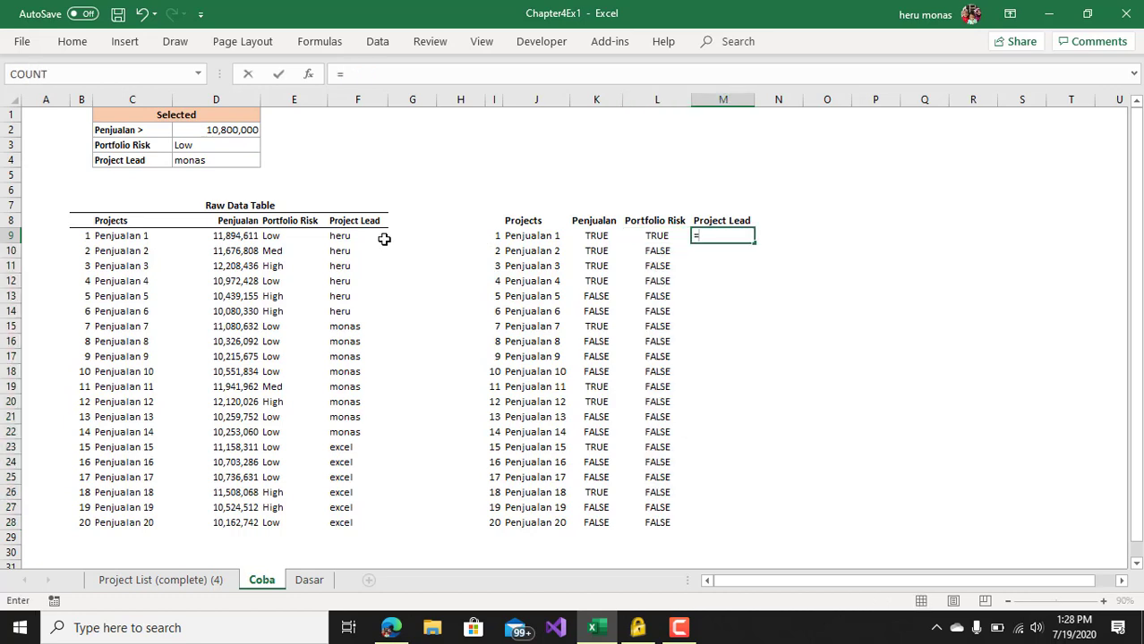
{"action": "left_click", "coordinate": [356, 235]}
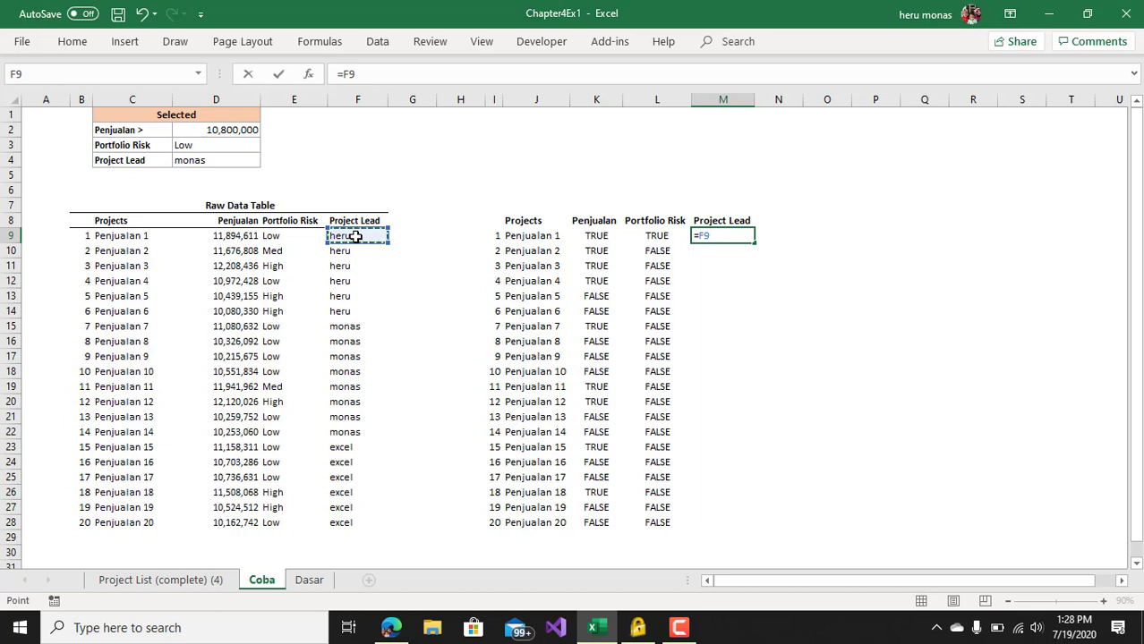
{"action": "type", "text": "="}
{"action": "left_click", "coordinate": [231, 160]}
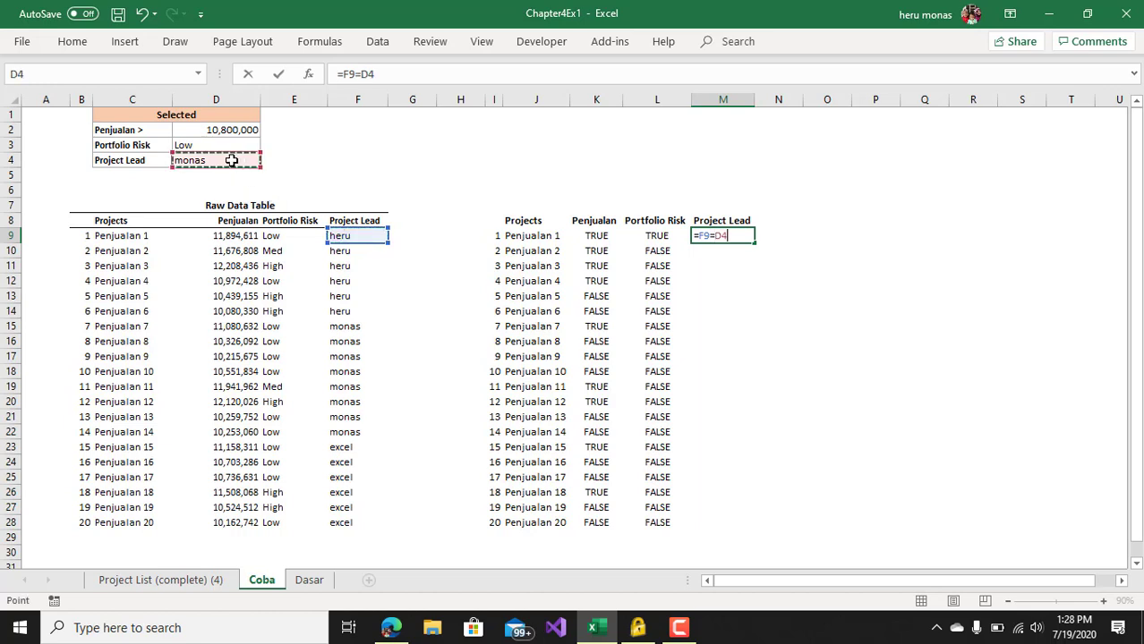
{"action": "left_click", "coordinate": [370, 77]}
{"action": "key", "text": "F4"}
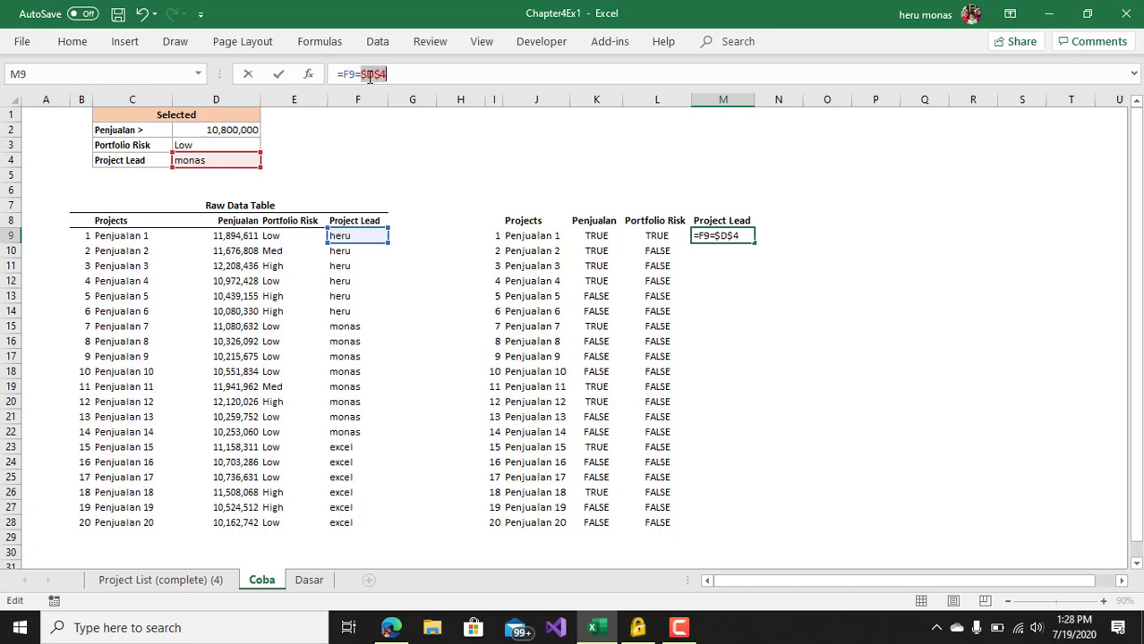
{"action": "key", "text": "Return"}
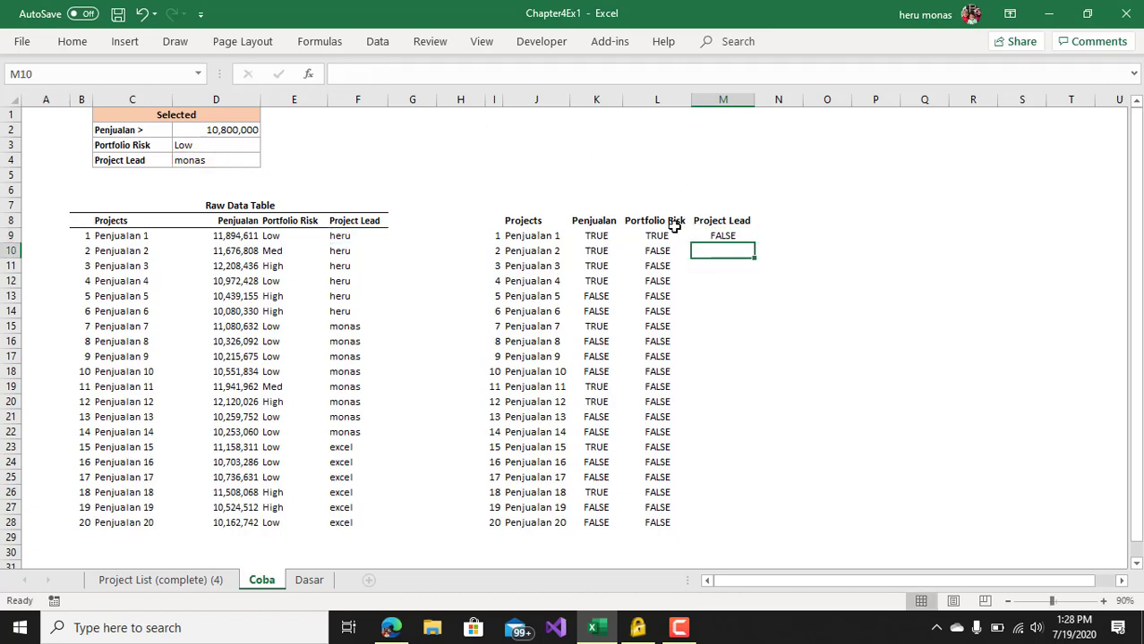
{"action": "left_click", "coordinate": [721, 238]}
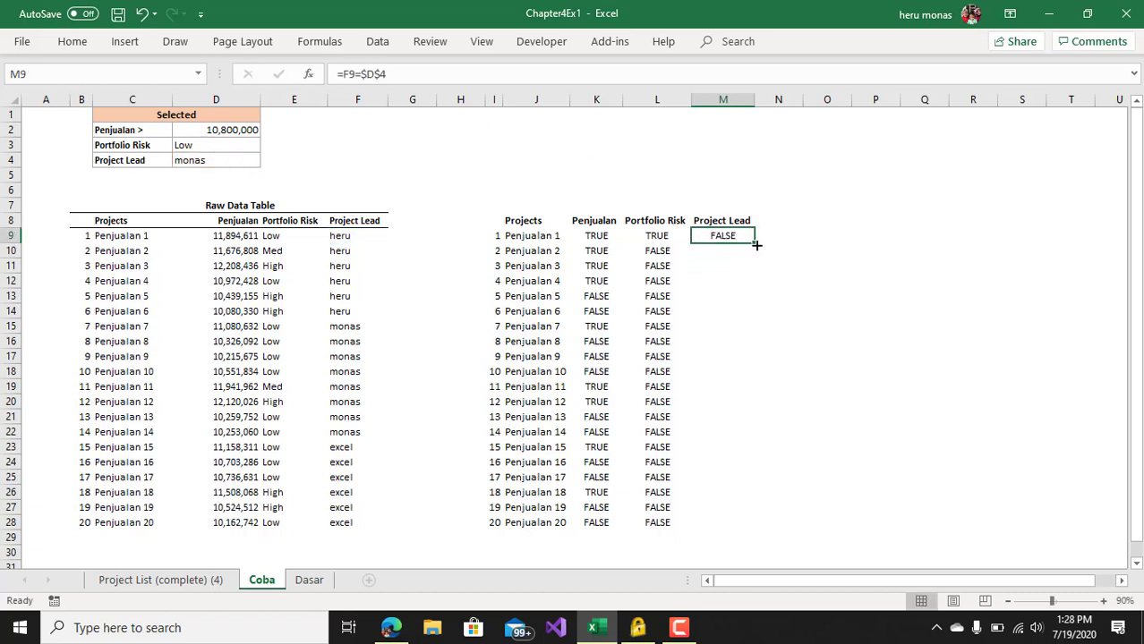
{"action": "left_click_drag", "start_coordinate": [757, 244], "coordinate": [759, 529]}
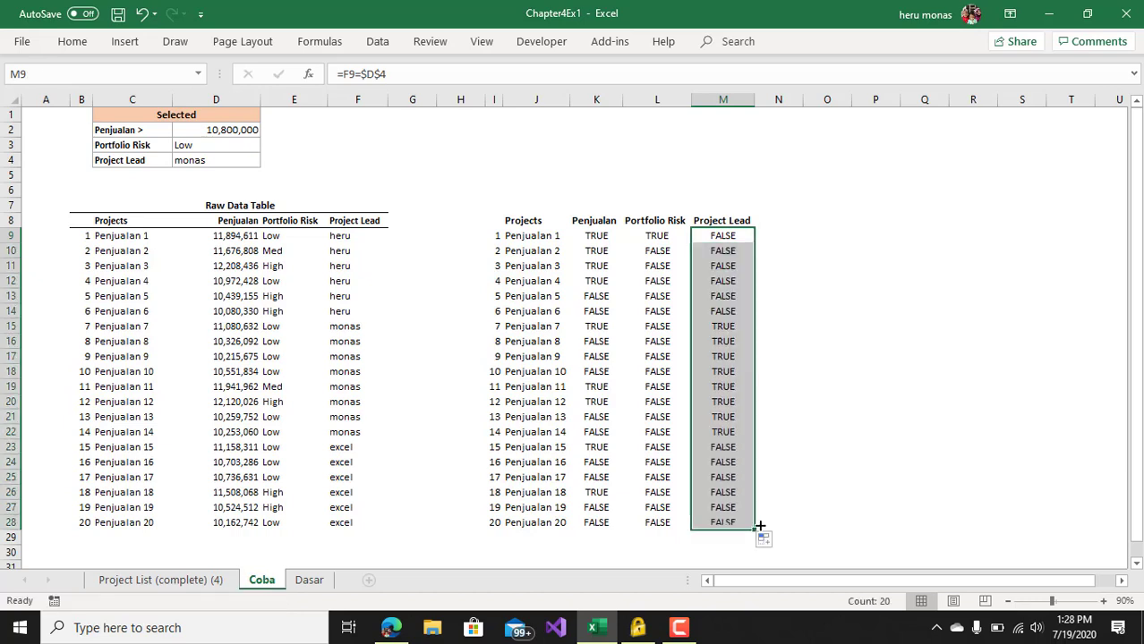
Step: Make the criterion reference in L9 absolute, giving =E9=$D$3, and refill the Portfolio Risk comparison down through L28
{"action": "left_click", "coordinate": [654, 237]}
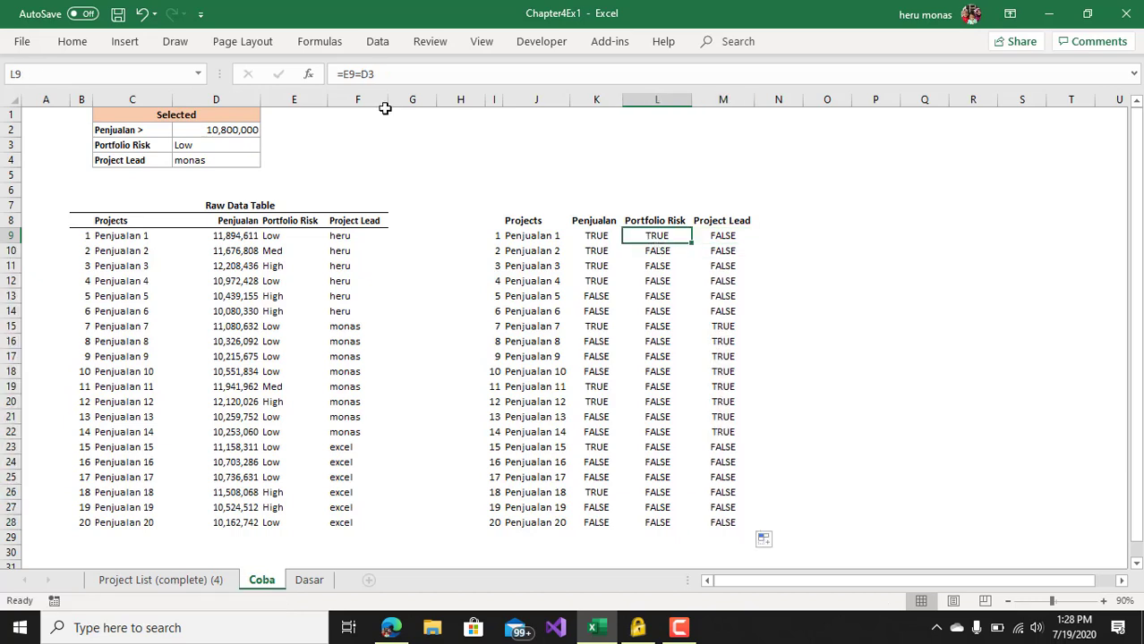
{"action": "left_click", "coordinate": [367, 74]}
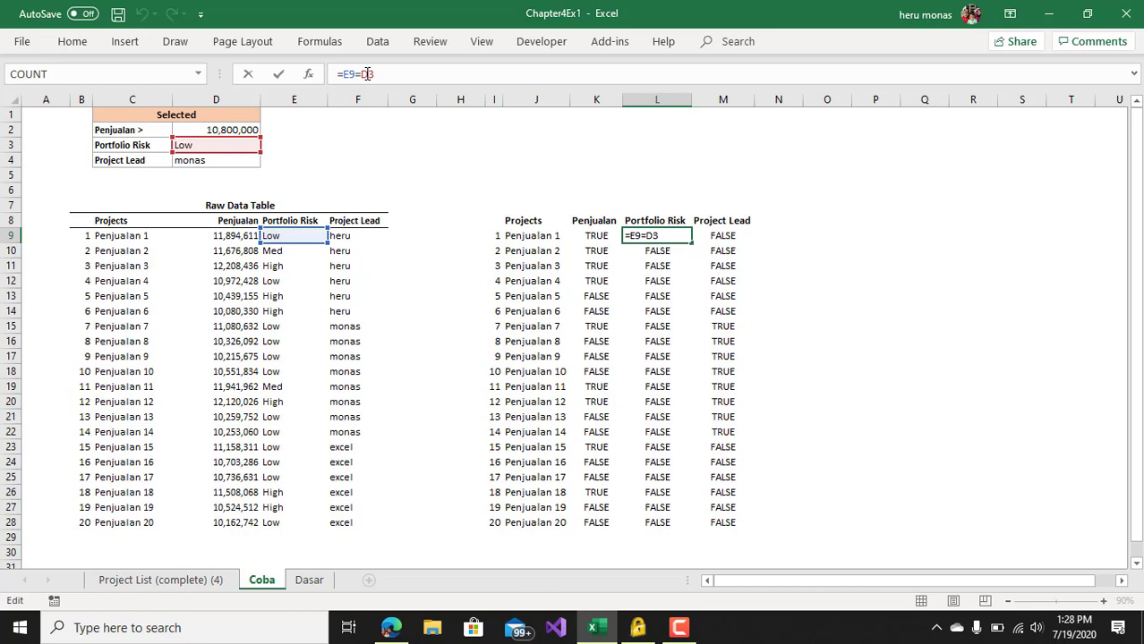
{"action": "key", "text": "F4"}
{"action": "key", "text": "ctrl+Return"}
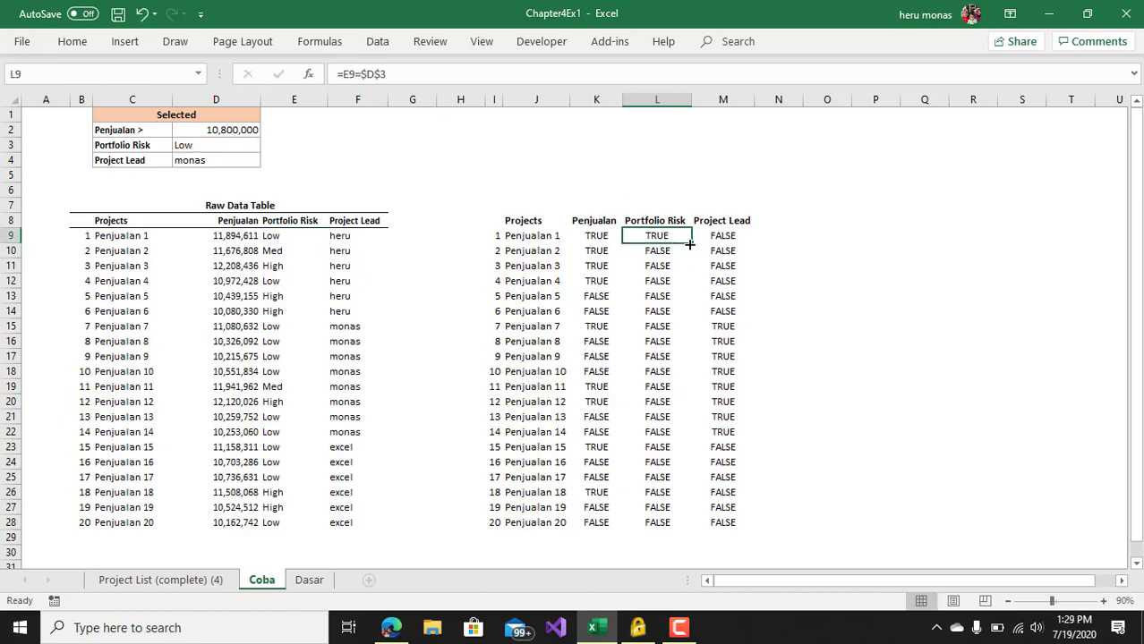
{"action": "left_click_drag", "start_coordinate": [691, 243], "coordinate": [681, 528]}
{"action": "left_click", "coordinate": [881, 506]}
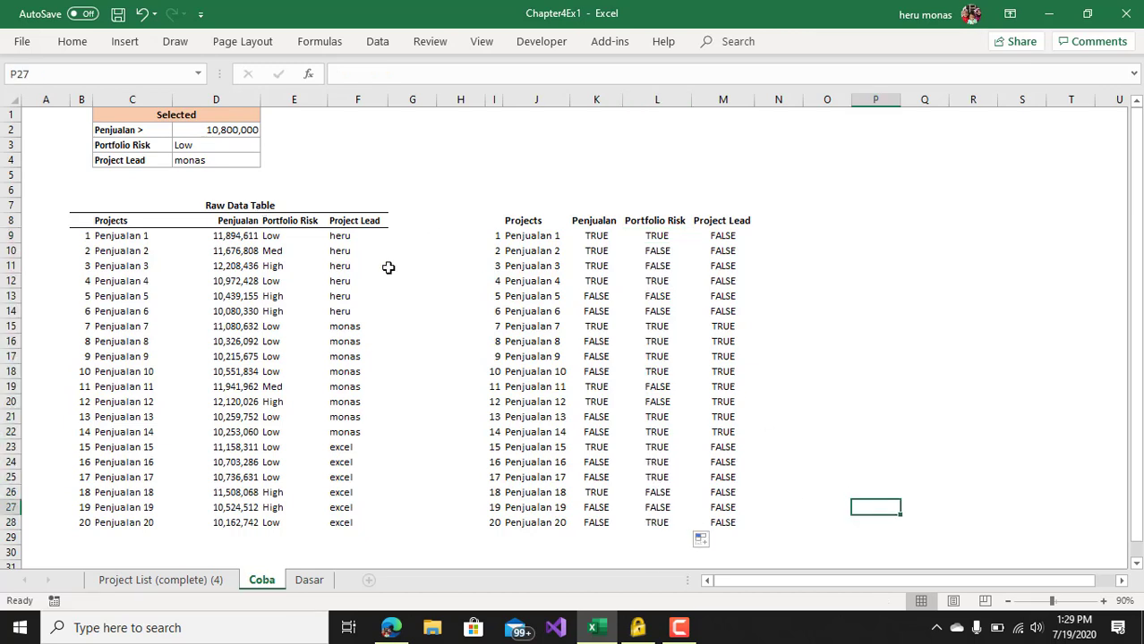
Step: Examine the raw data headers in D8:F8, the selected criteria in D2:D4, and the matching comparison formulas in K9:M9
{"action": "left_click", "coordinate": [225, 218]}
{"action": "left_click", "coordinate": [285, 220]}
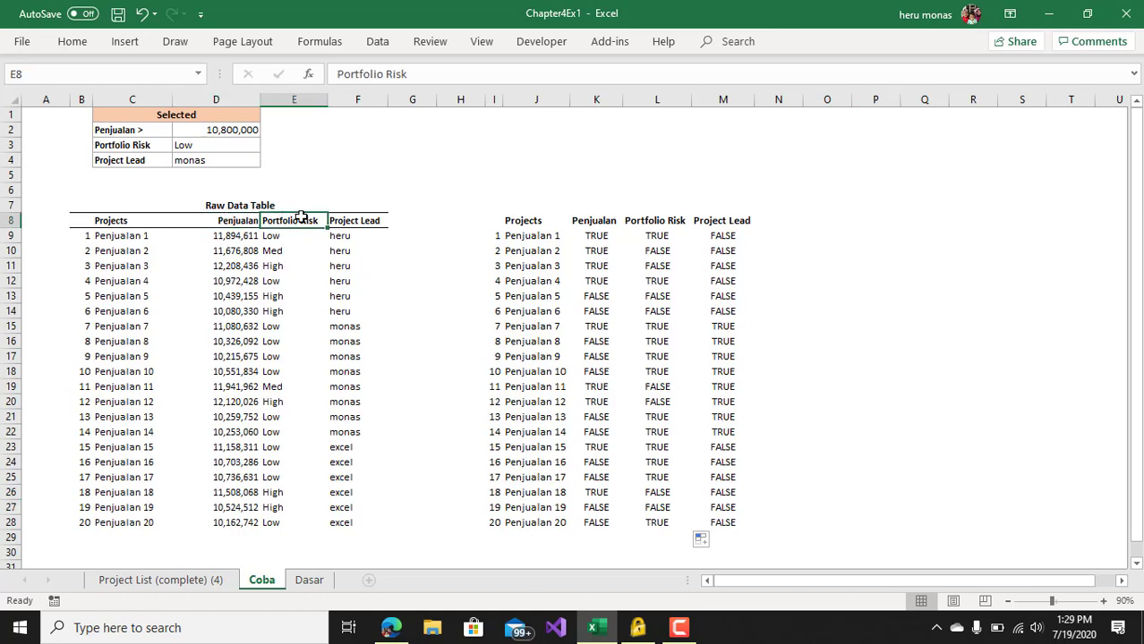
{"action": "left_click", "coordinate": [375, 219]}
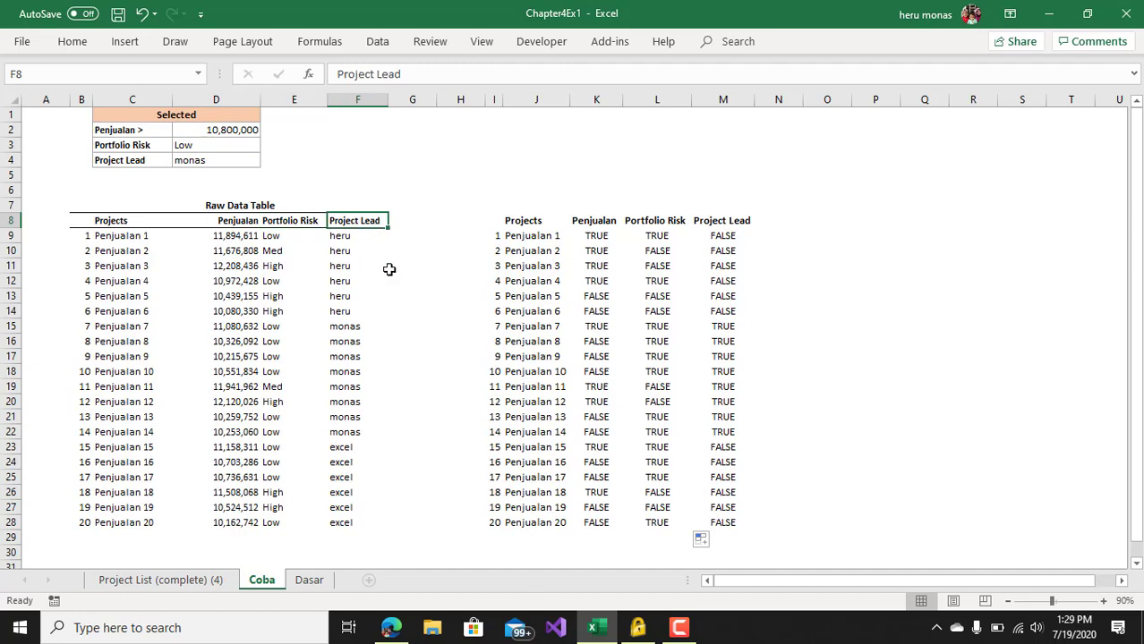
{"action": "left_click", "coordinate": [237, 131]}
{"action": "left_click", "coordinate": [237, 143]}
{"action": "left_click", "coordinate": [239, 160]}
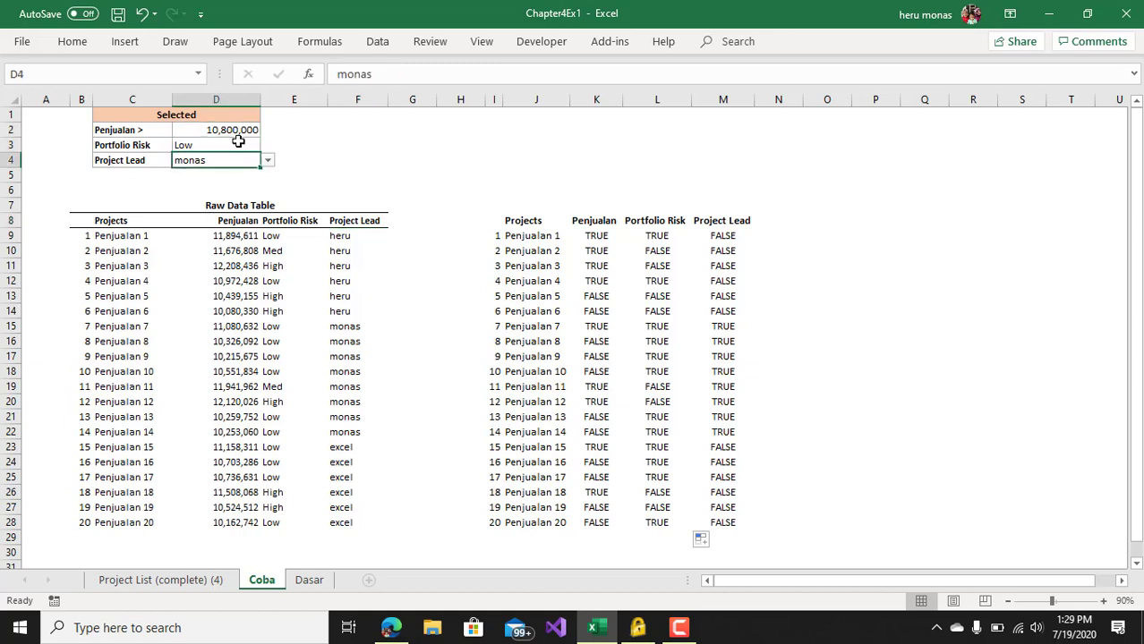
{"action": "left_click", "coordinate": [235, 130]}
{"action": "left_click", "coordinate": [235, 144]}
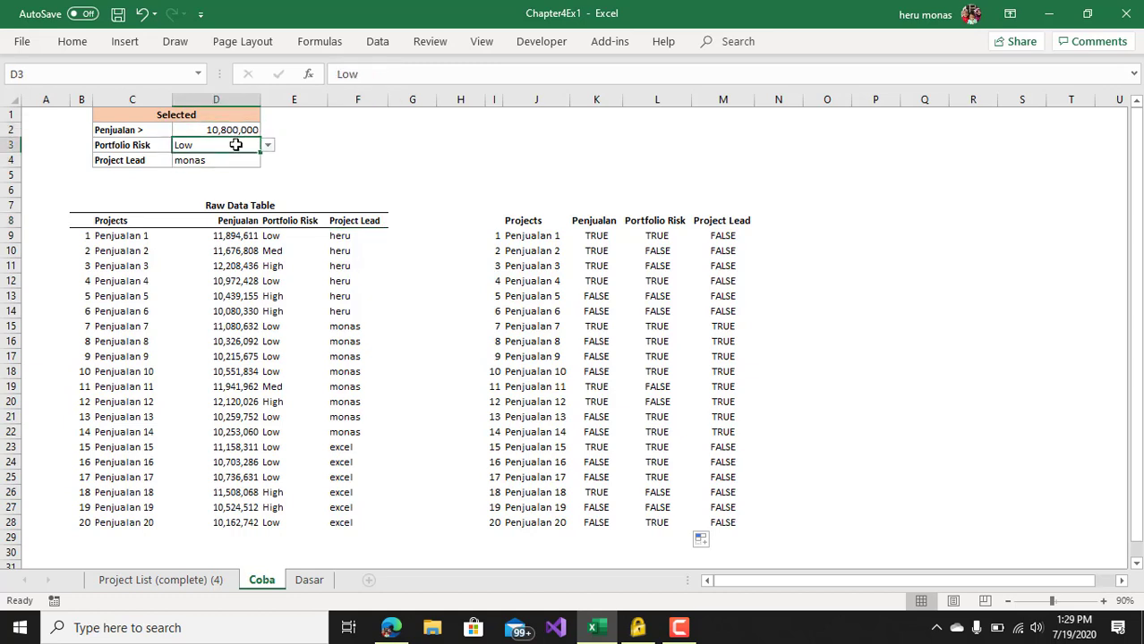
{"action": "left_click", "coordinate": [235, 160]}
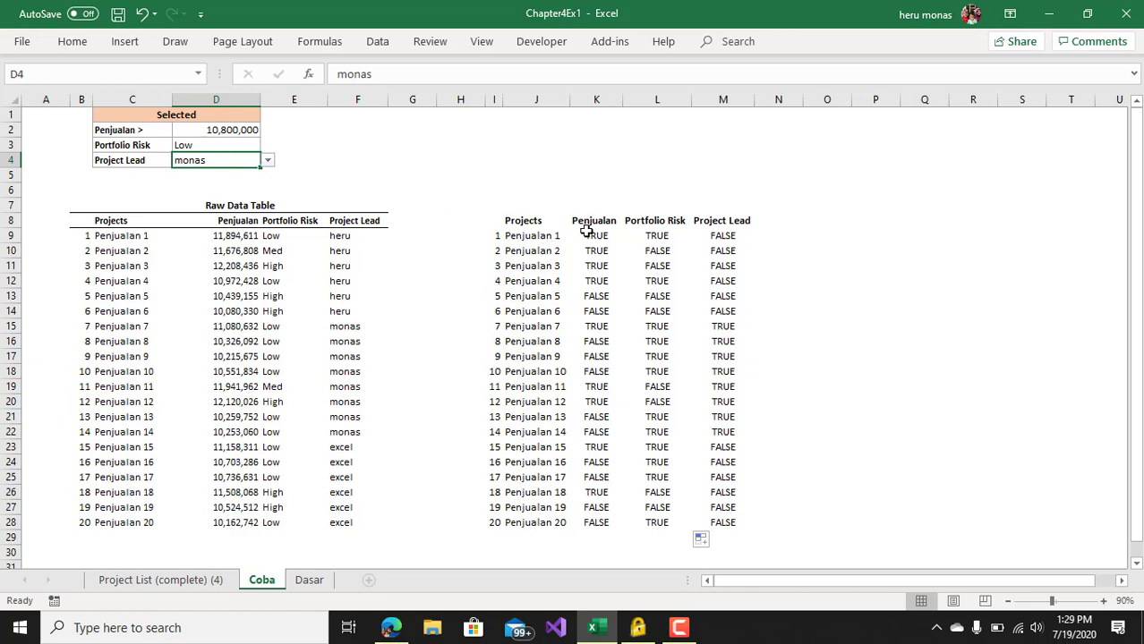
{"action": "left_click", "coordinate": [587, 233]}
{"action": "left_click", "coordinate": [657, 236]}
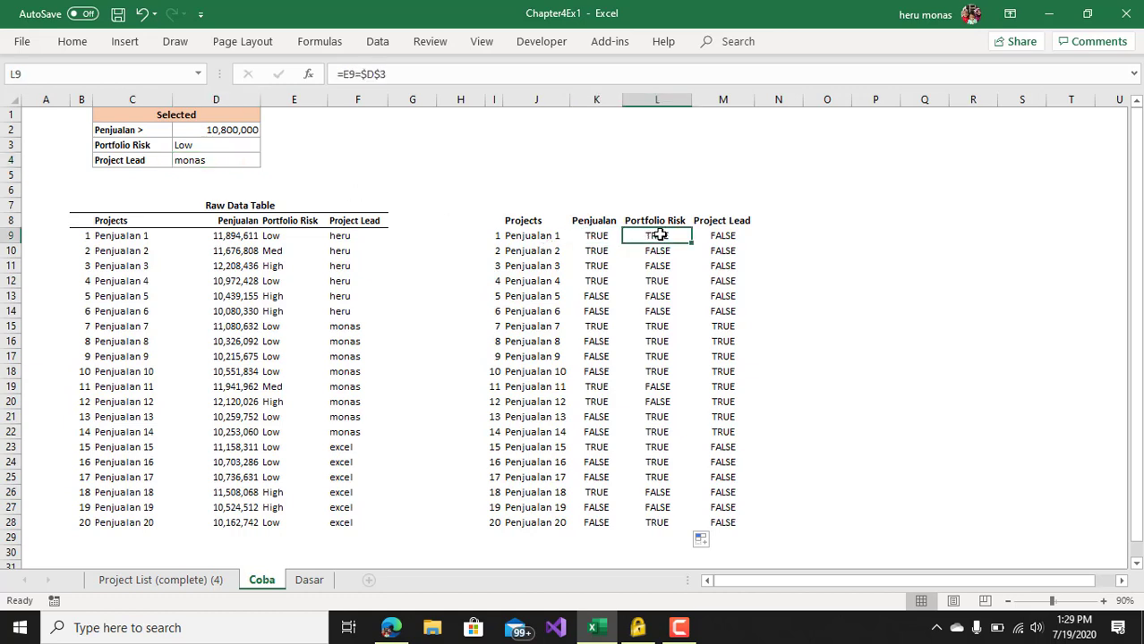
{"action": "left_click", "coordinate": [725, 238]}
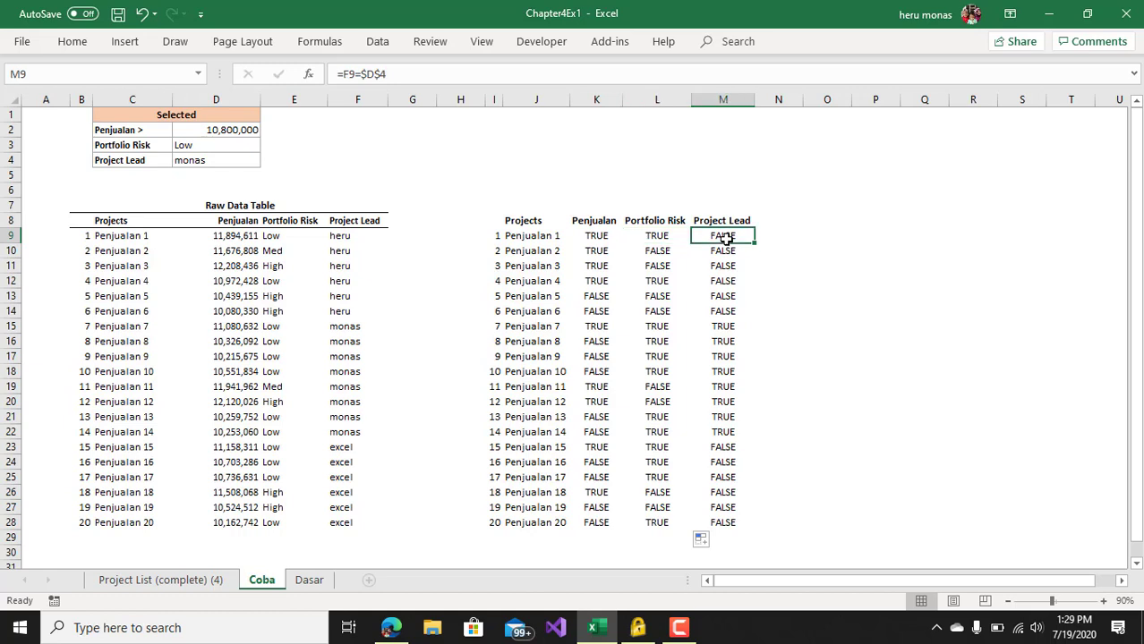
Step: Examine the Penjualan, Portfolio Risk and Project Lead comparisons for Penjualan 2 and Penjualan 3 in rows 10 and 11
{"action": "left_click", "coordinate": [596, 250]}
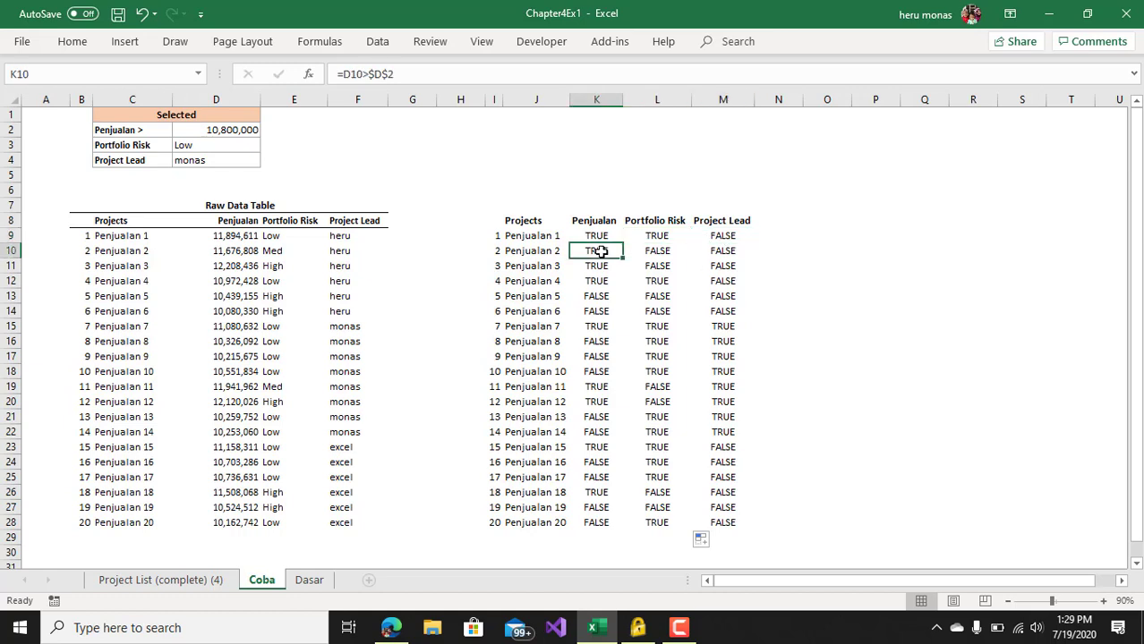
{"action": "left_click", "coordinate": [650, 253]}
{"action": "left_click", "coordinate": [713, 252]}
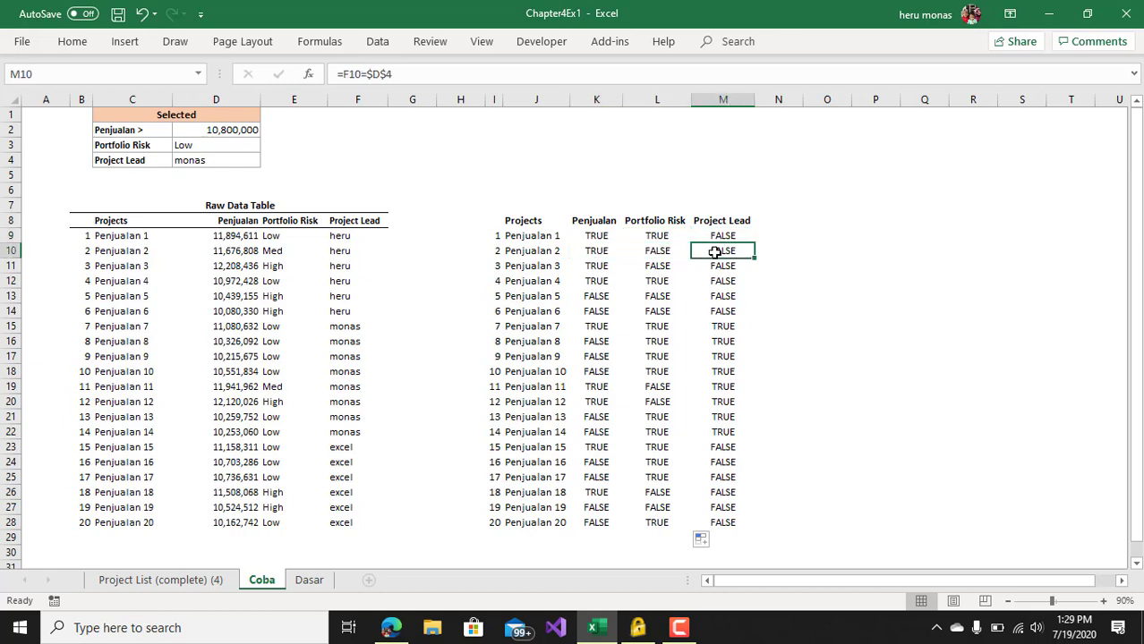
{"action": "left_click", "coordinate": [606, 269]}
{"action": "left_click", "coordinate": [648, 266]}
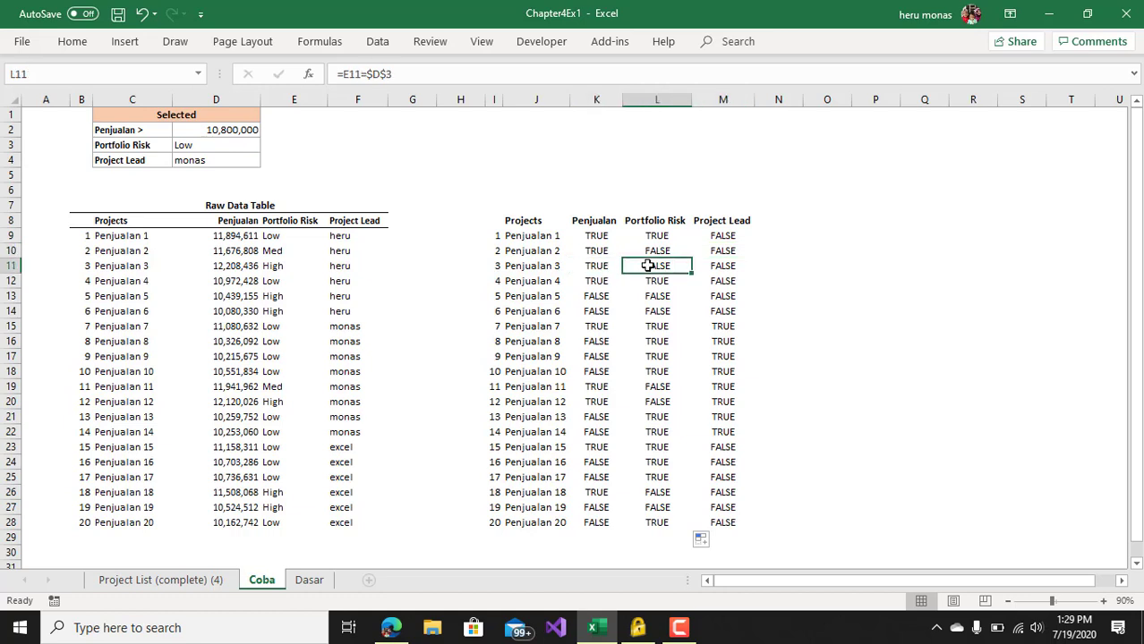
{"action": "left_click", "coordinate": [716, 266]}
Step: Add the header "and" in N8, beside the Project Lead comparison column
{"action": "left_click", "coordinate": [815, 219]}
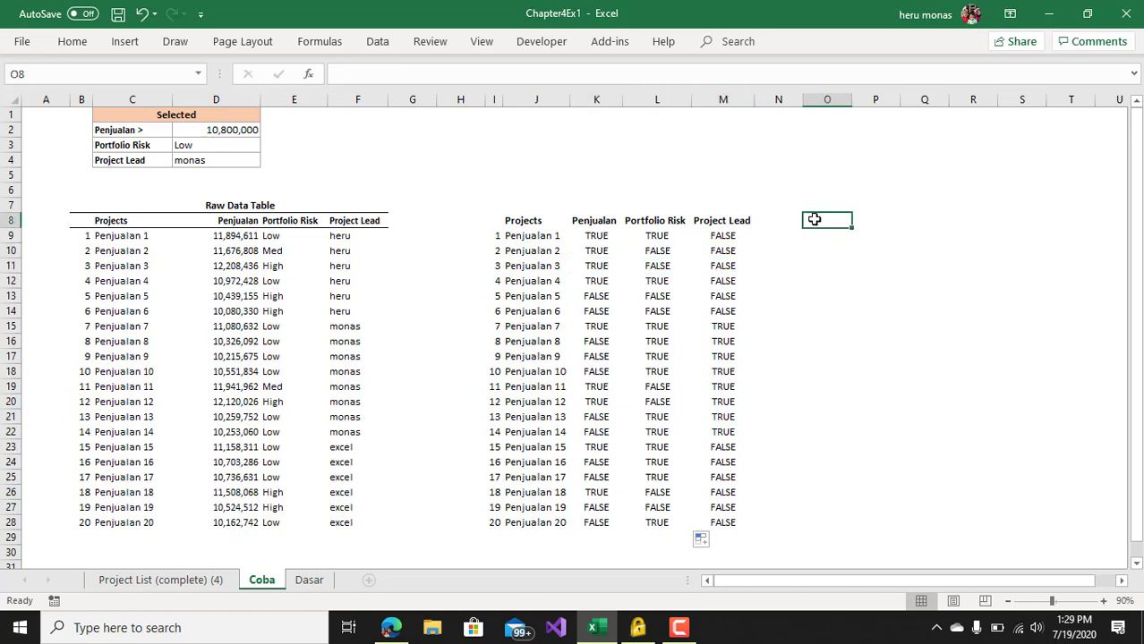
{"action": "left_click", "coordinate": [772, 221]}
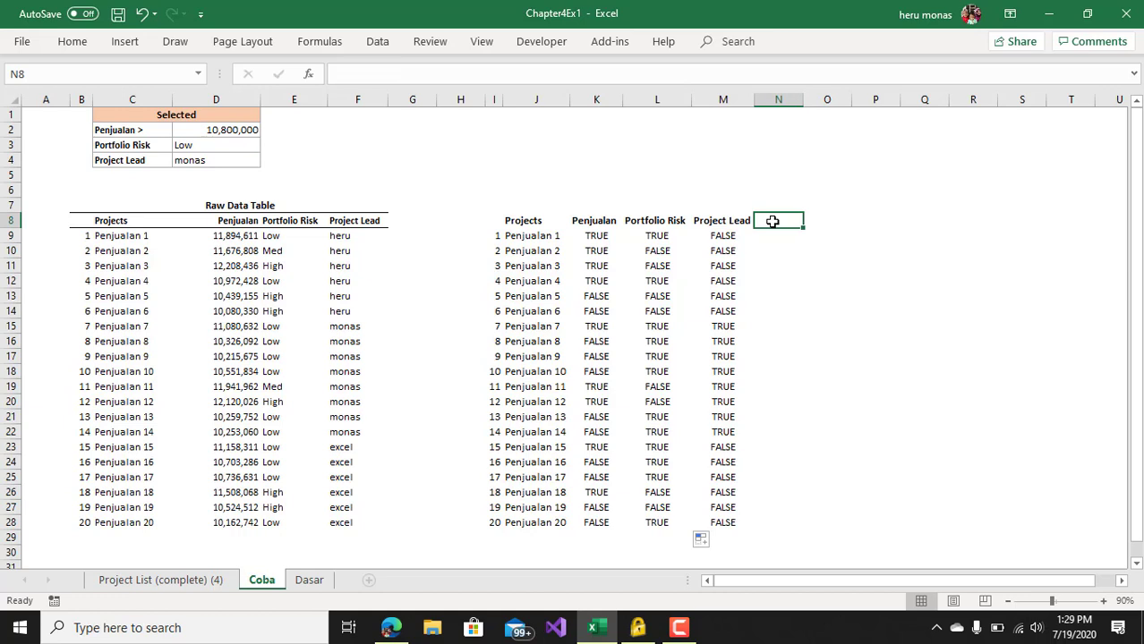
{"action": "type", "text": "and"}
{"action": "key", "text": "Return"}
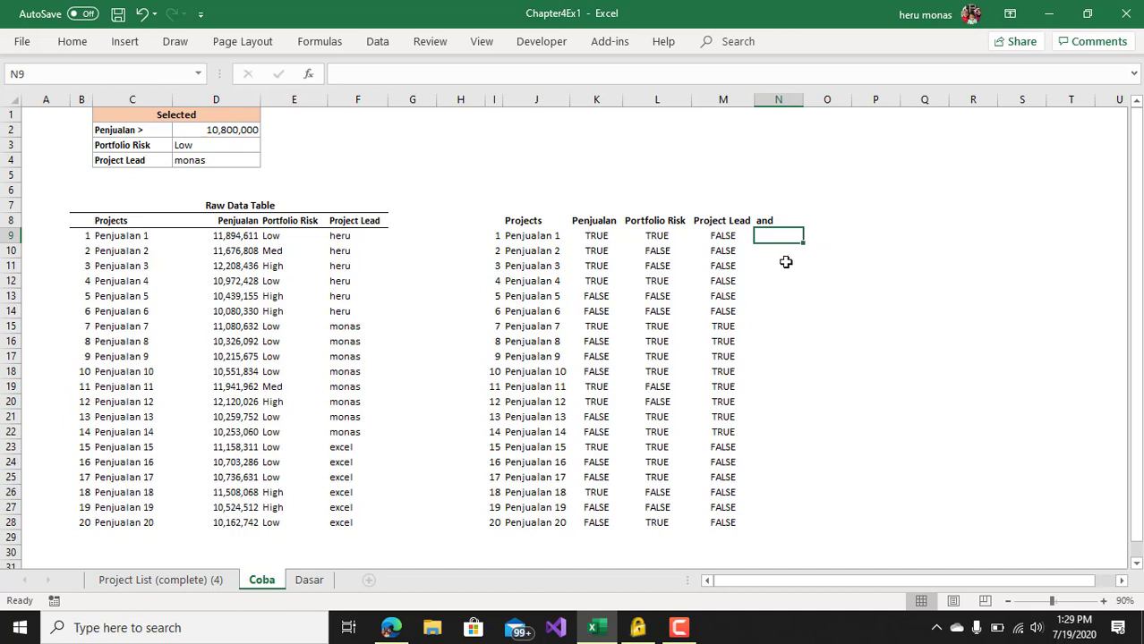
Step: Enter =AND(K9,L9,M9) in N9 to combine the three comparisons and fill it down through N28
{"action": "type", "text": "="}
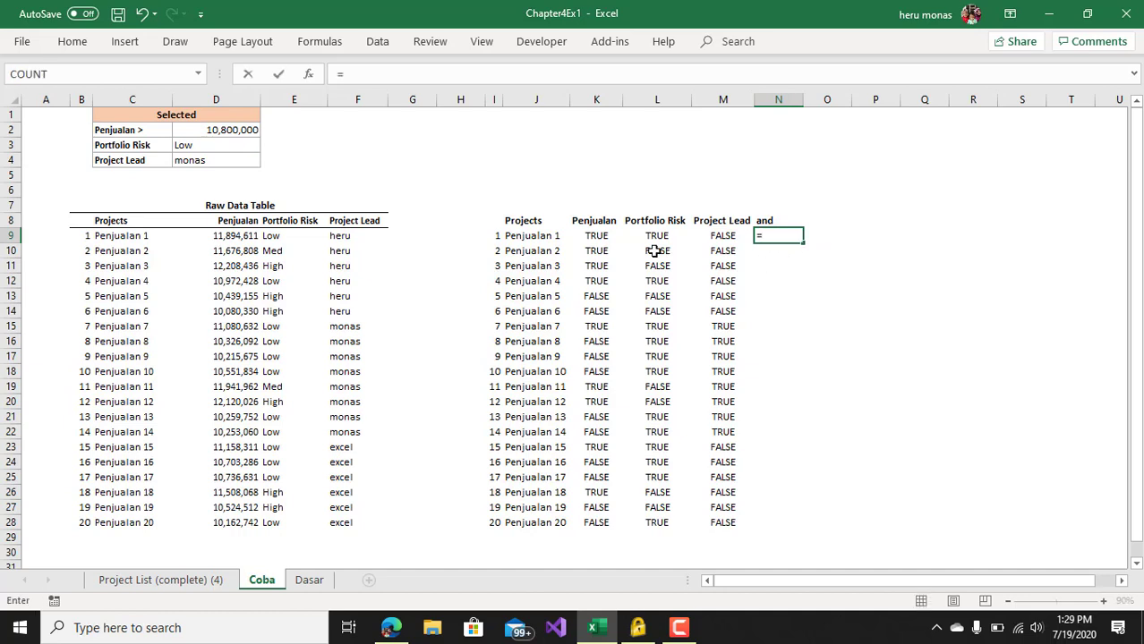
{"action": "type", "text": "and"}
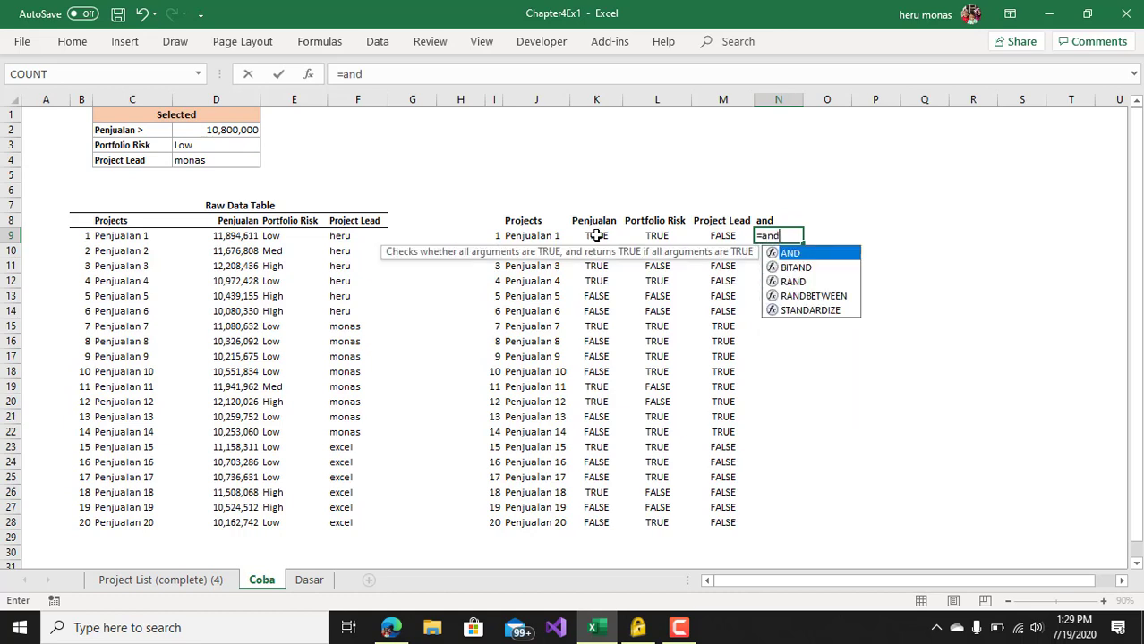
{"action": "type", "text": "("}
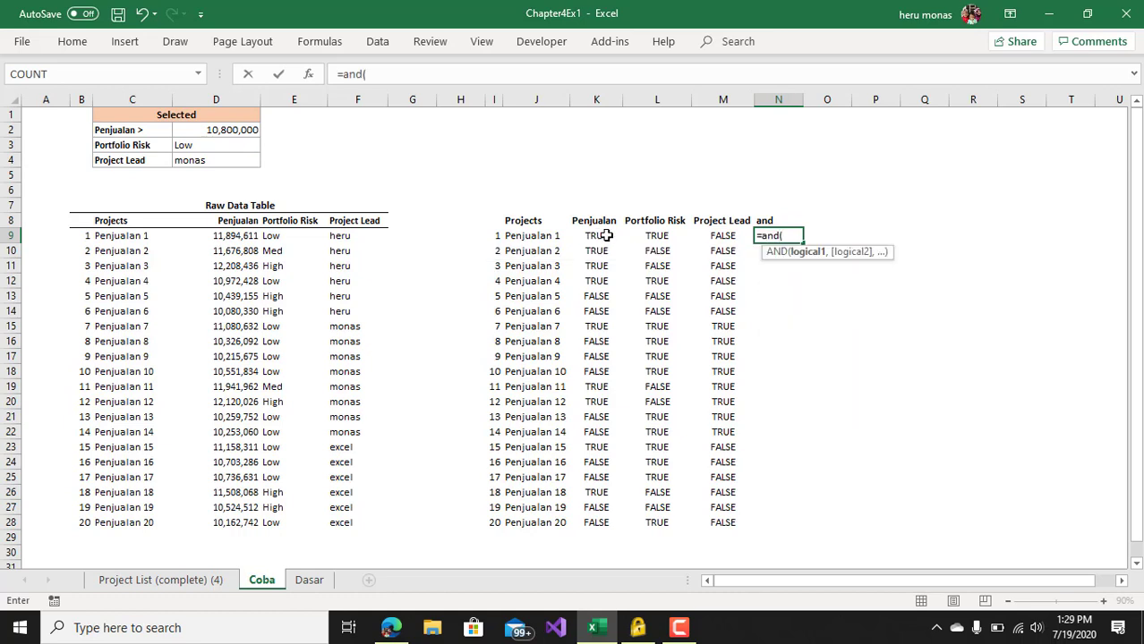
{"action": "left_click", "coordinate": [605, 235]}
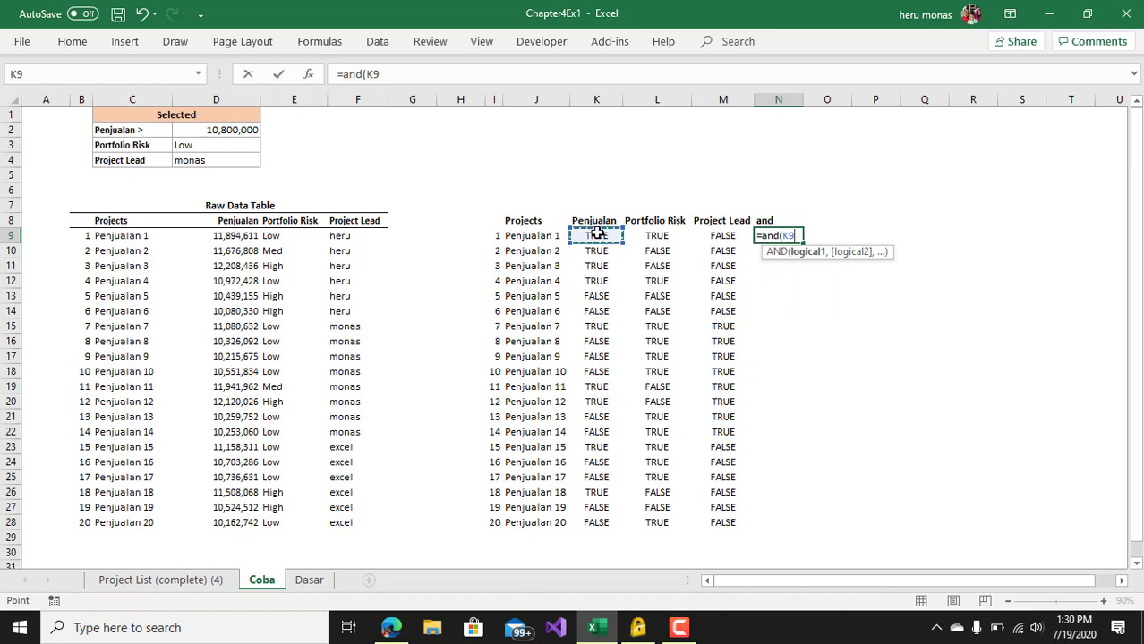
{"action": "type", "text": ","}
{"action": "left_click", "coordinate": [657, 234]}
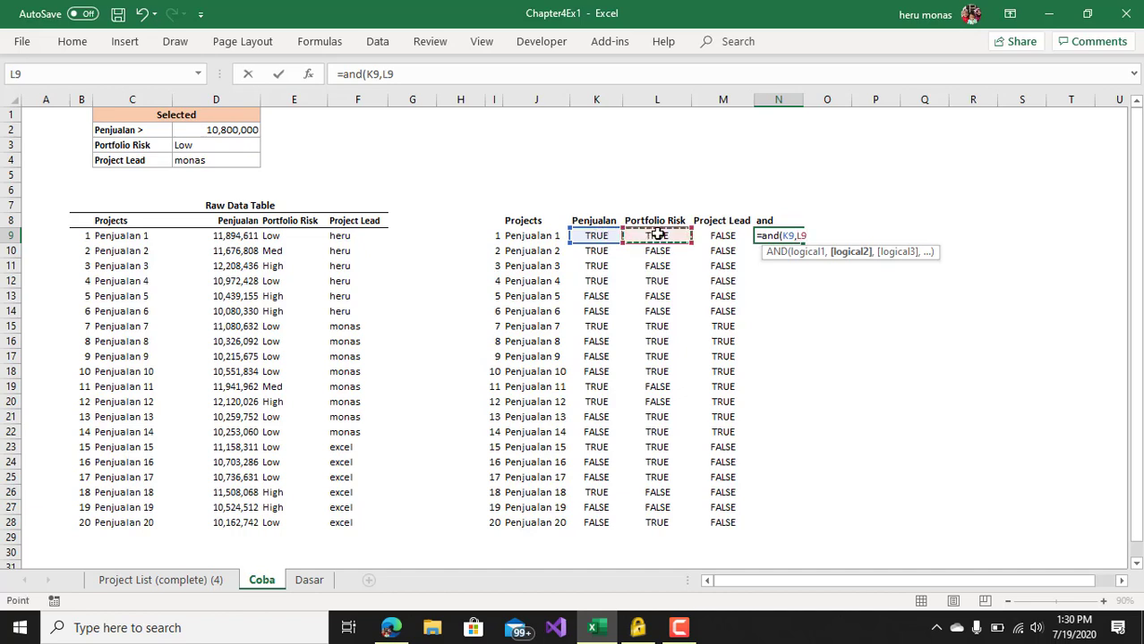
{"action": "type", "text": ","}
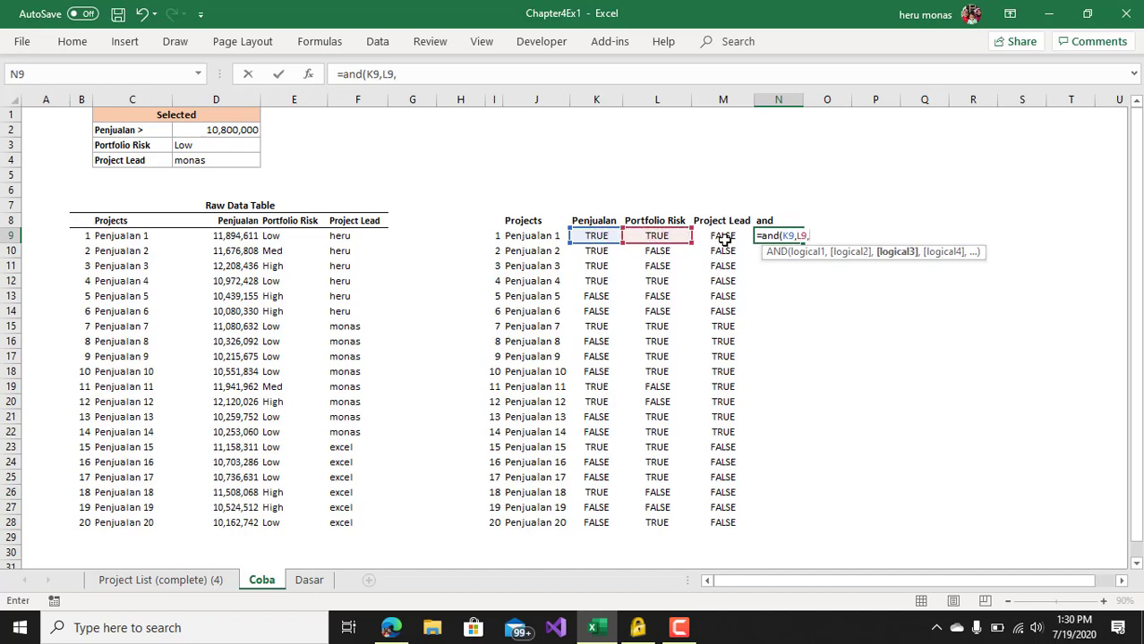
{"action": "left_click", "coordinate": [725, 239]}
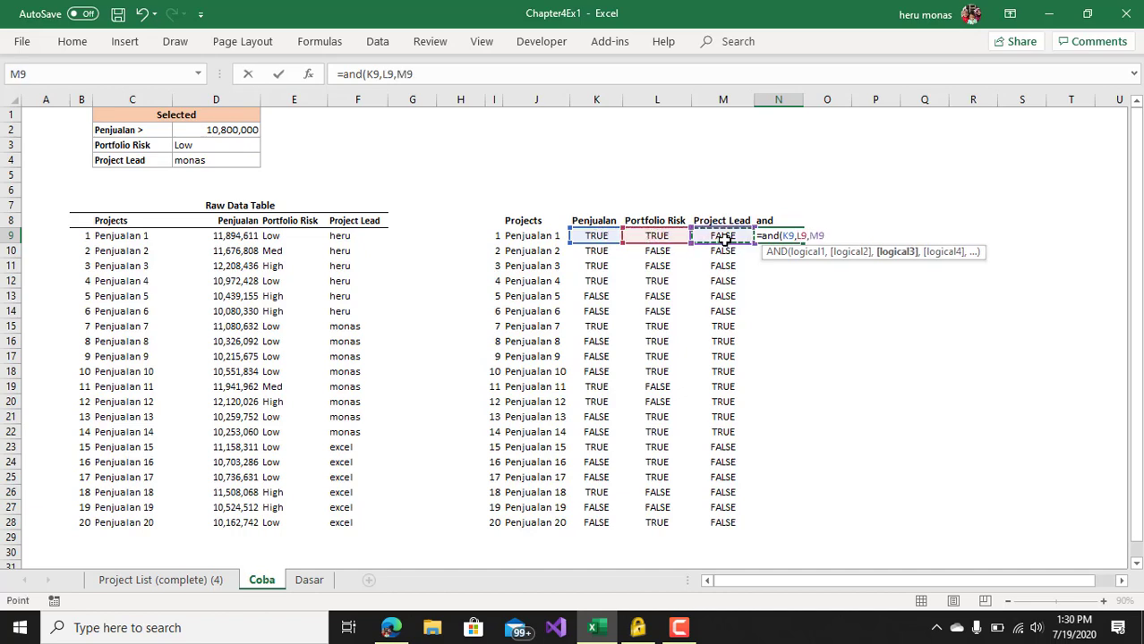
{"action": "key", "text": "ctrl+Return"}
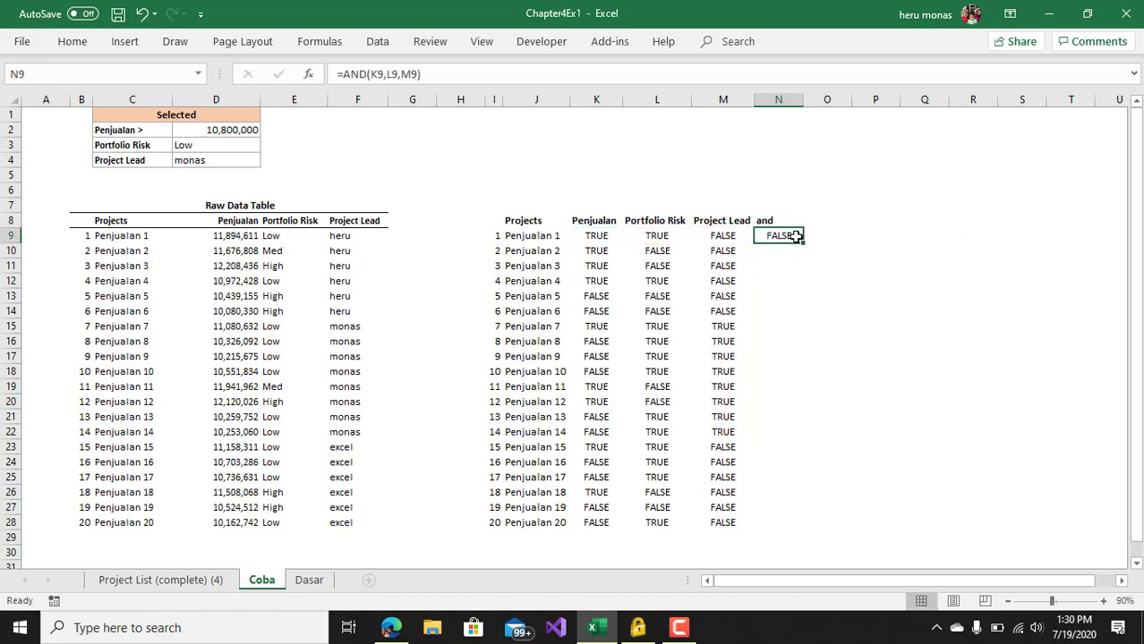
{"action": "left_click_drag", "start_coordinate": [802, 242], "coordinate": [795, 526]}
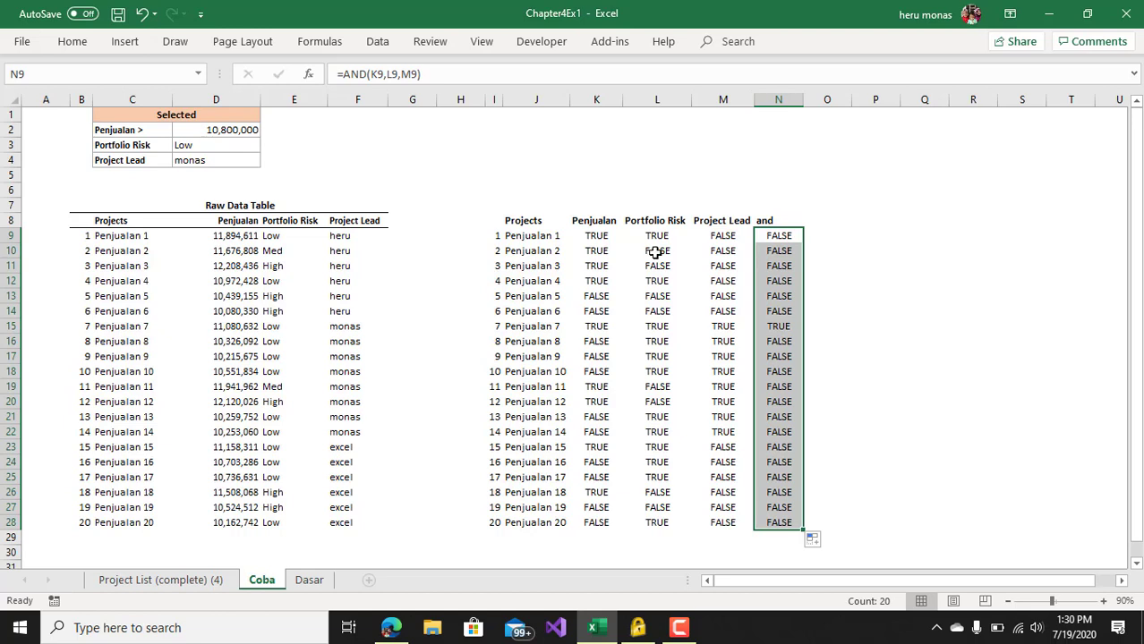
Step: Check the three criteria comparisons against the combined AND result for Penjualan 1, Penjualan 2 and Penjualan 7
{"action": "left_click", "coordinate": [605, 235]}
{"action": "left_click", "coordinate": [654, 236]}
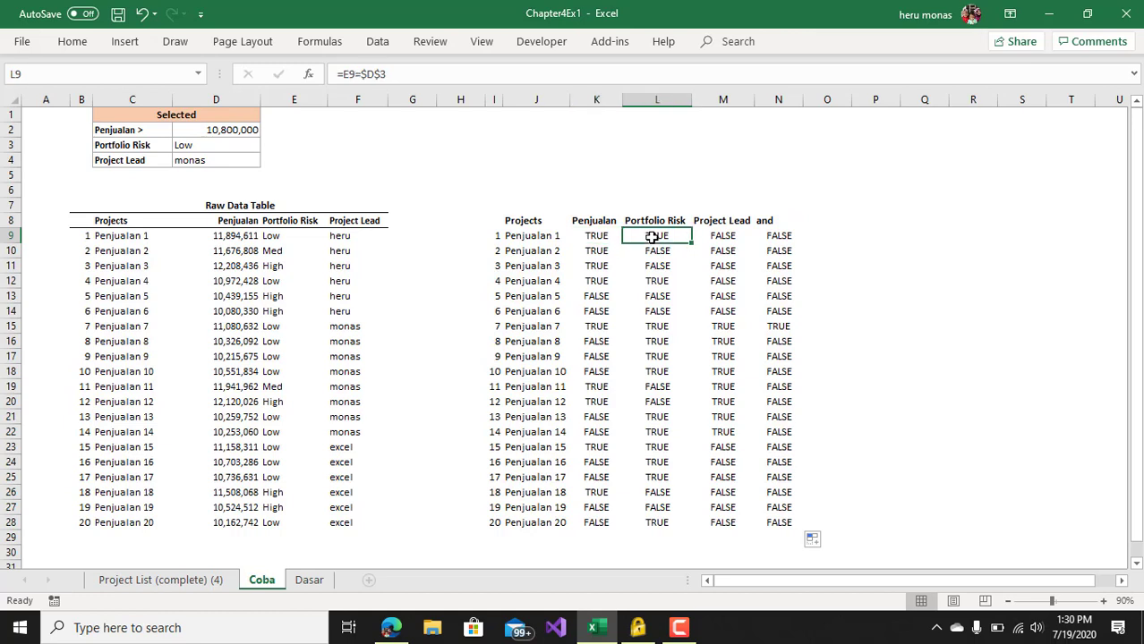
{"action": "left_click", "coordinate": [709, 235]}
{"action": "left_click", "coordinate": [779, 238]}
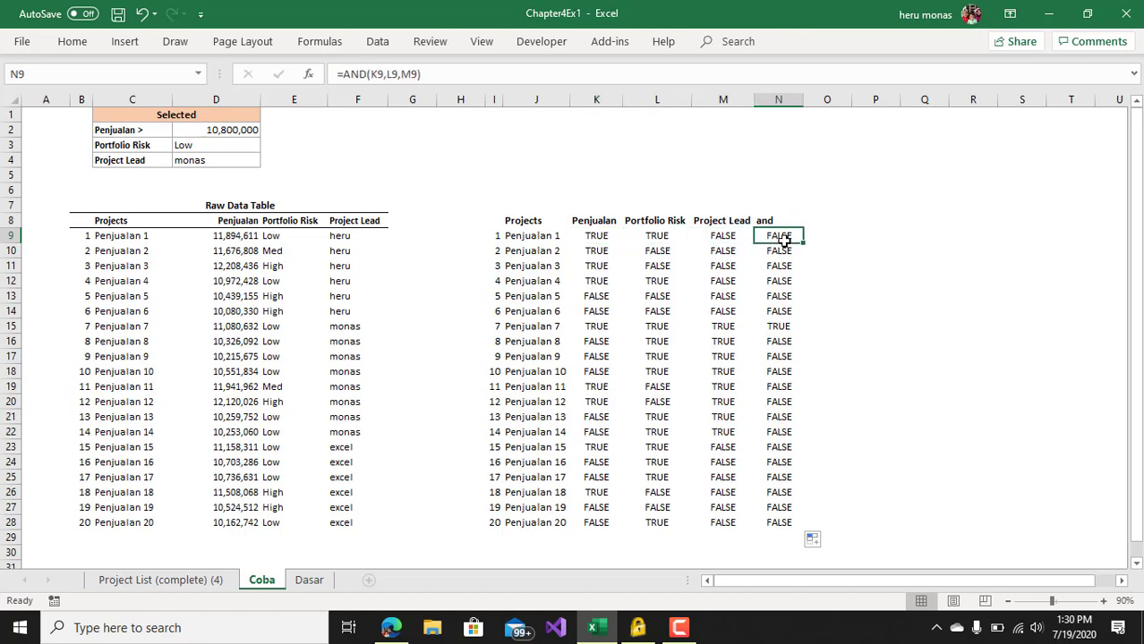
{"action": "left_click", "coordinate": [595, 254]}
{"action": "left_click", "coordinate": [654, 254]}
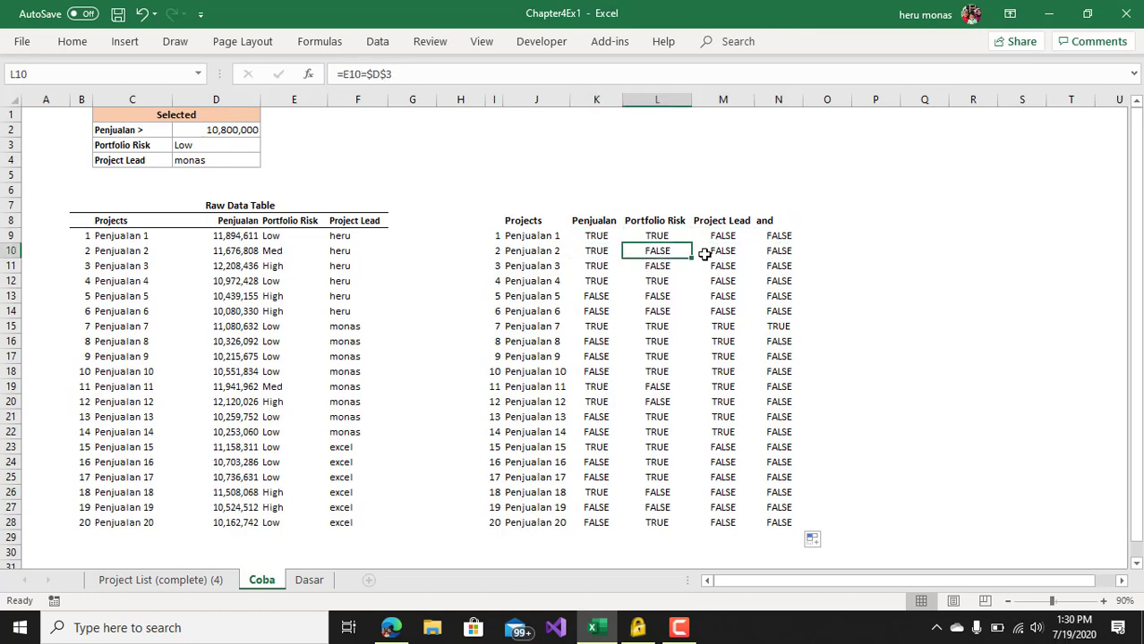
{"action": "left_click", "coordinate": [720, 251]}
{"action": "left_click", "coordinate": [776, 251]}
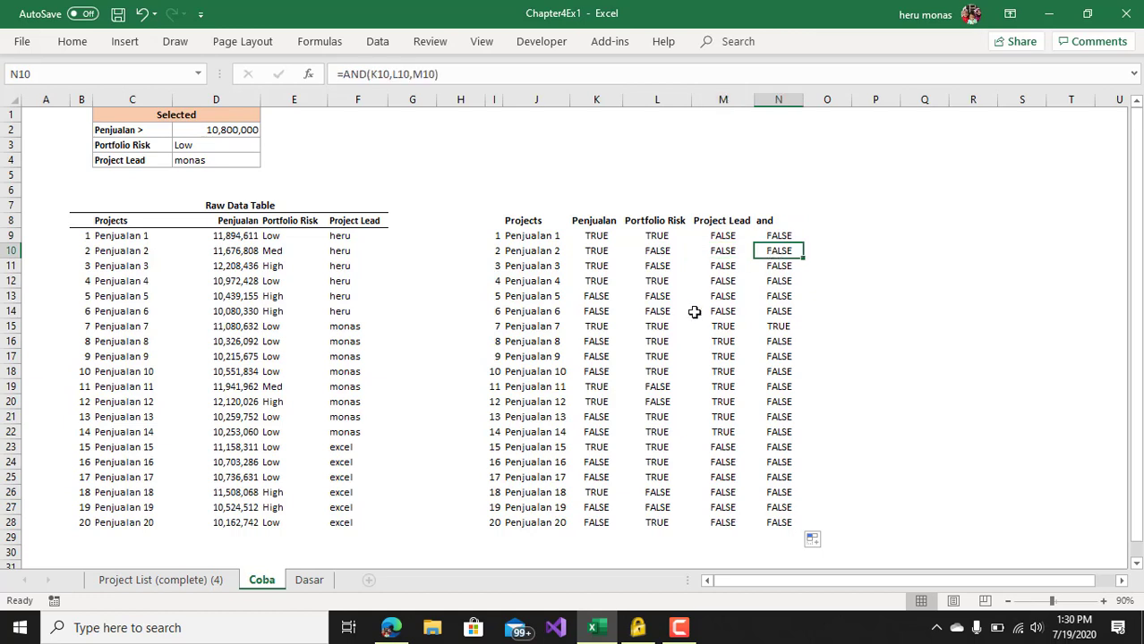
{"action": "left_click", "coordinate": [600, 327]}
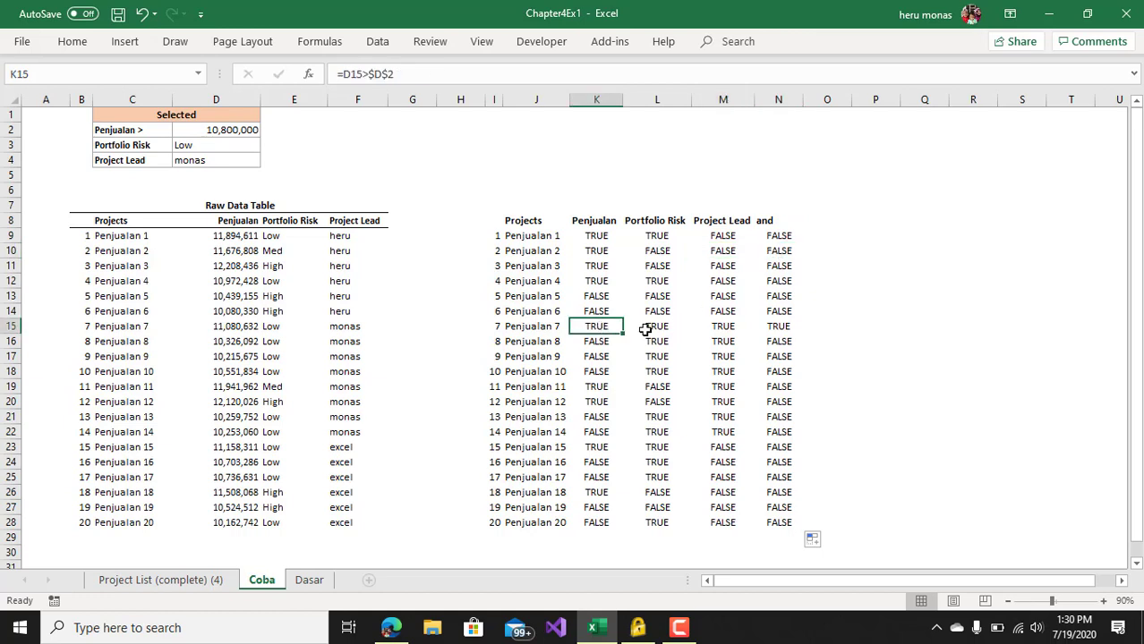
{"action": "left_click", "coordinate": [657, 326]}
{"action": "left_click", "coordinate": [721, 327]}
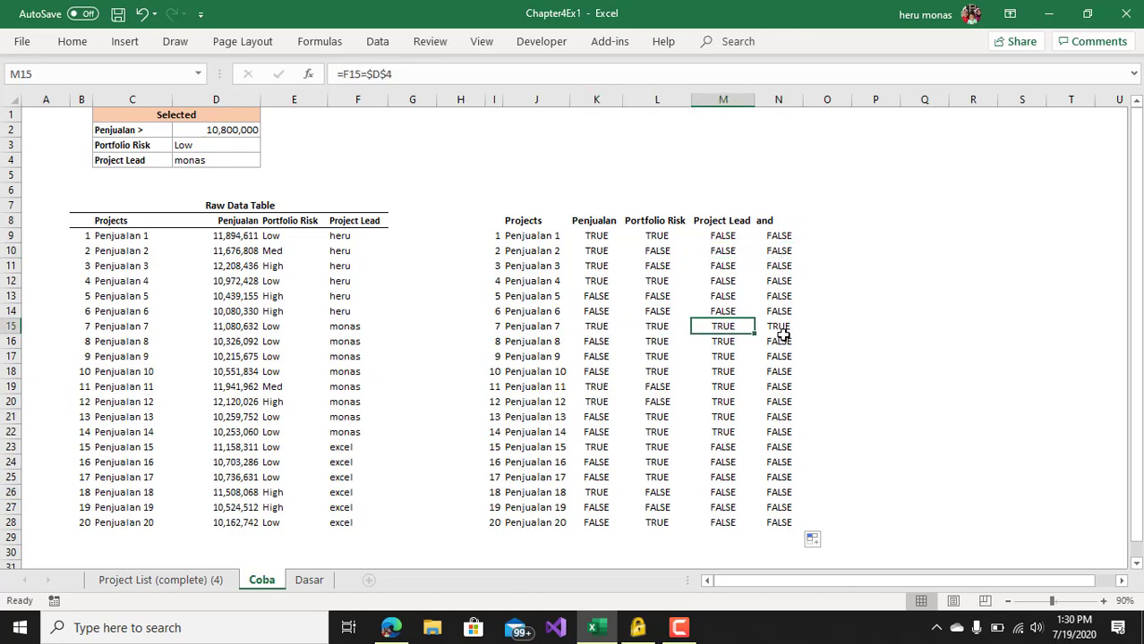
{"action": "left_click", "coordinate": [776, 331]}
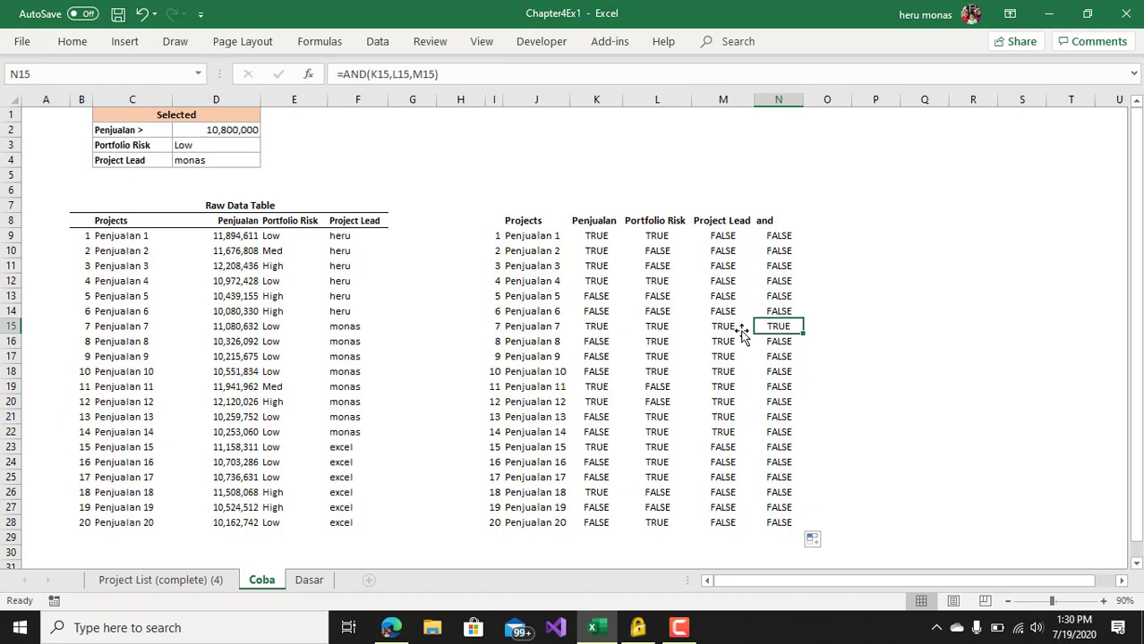
{"action": "left_click_drag", "start_coordinate": [549, 328], "coordinate": [780, 328]}
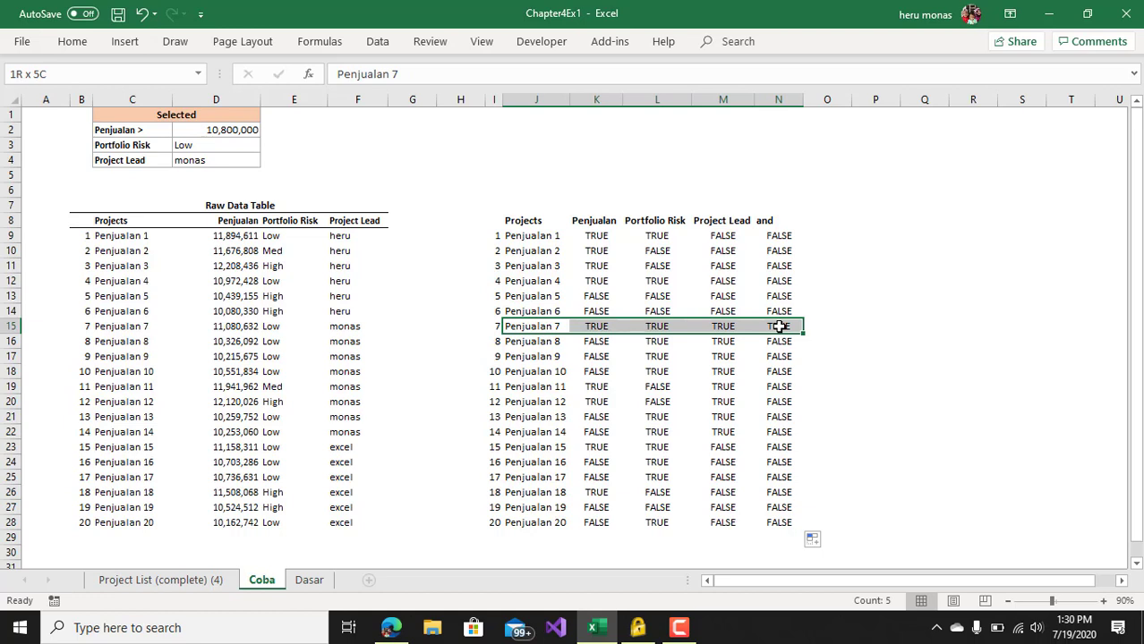
{"action": "left_click_drag", "start_coordinate": [780, 328], "coordinate": [779, 326]}
Step: Review the AND column N8:N28, the full comparison table J8:N28, and the raw data table beside it
{"action": "left_click", "coordinate": [785, 234]}
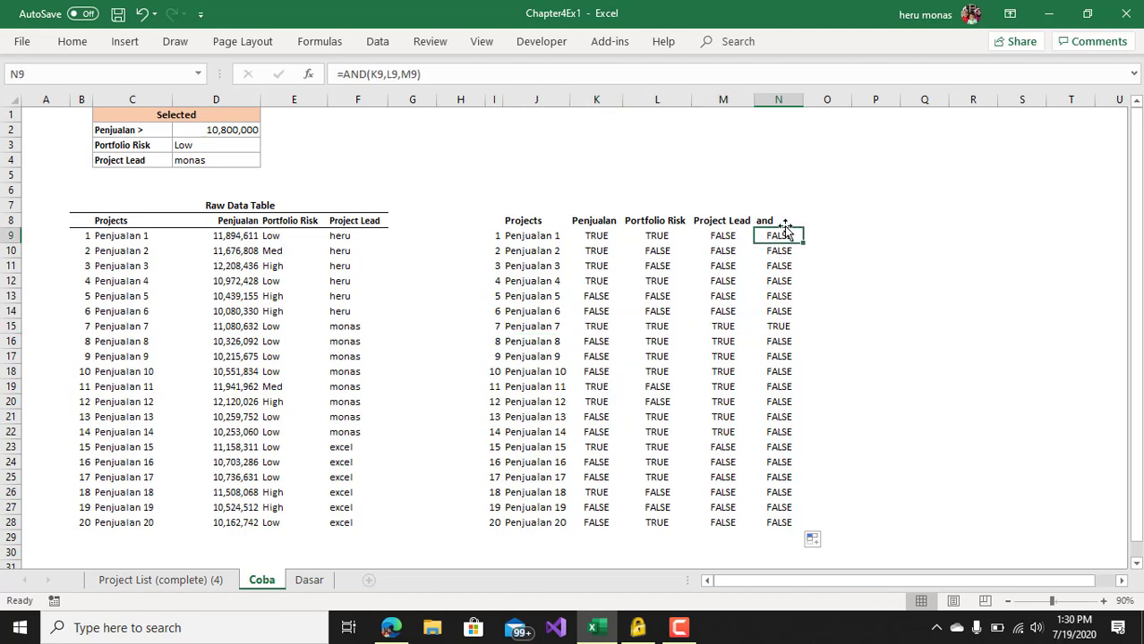
{"action": "left_click_drag", "start_coordinate": [784, 222], "coordinate": [776, 517]}
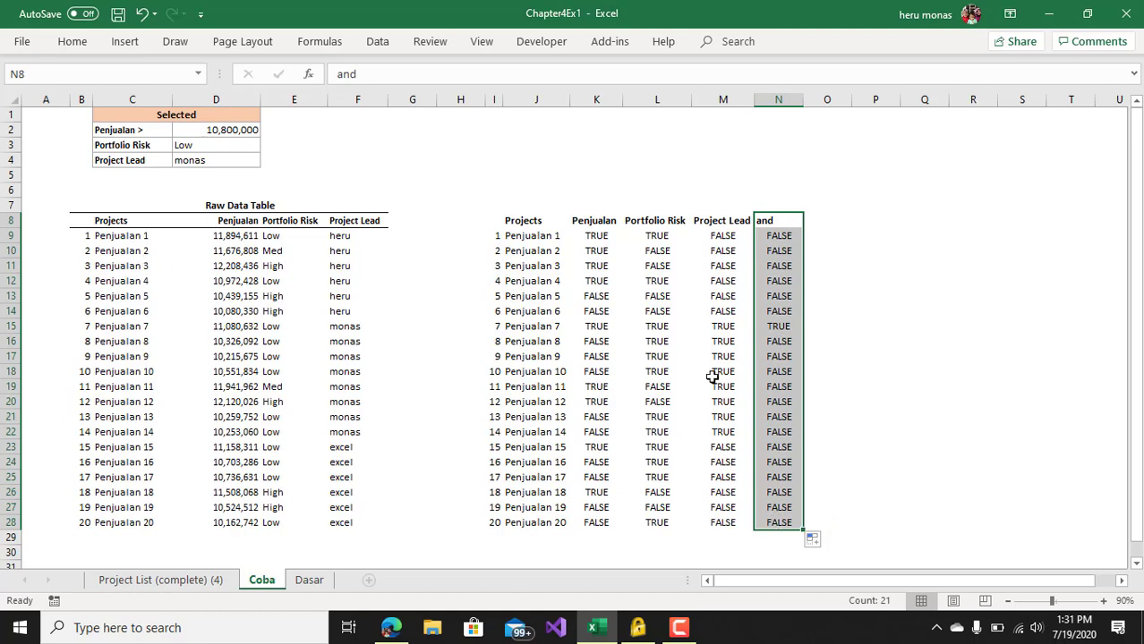
{"action": "left_click", "coordinate": [788, 387]}
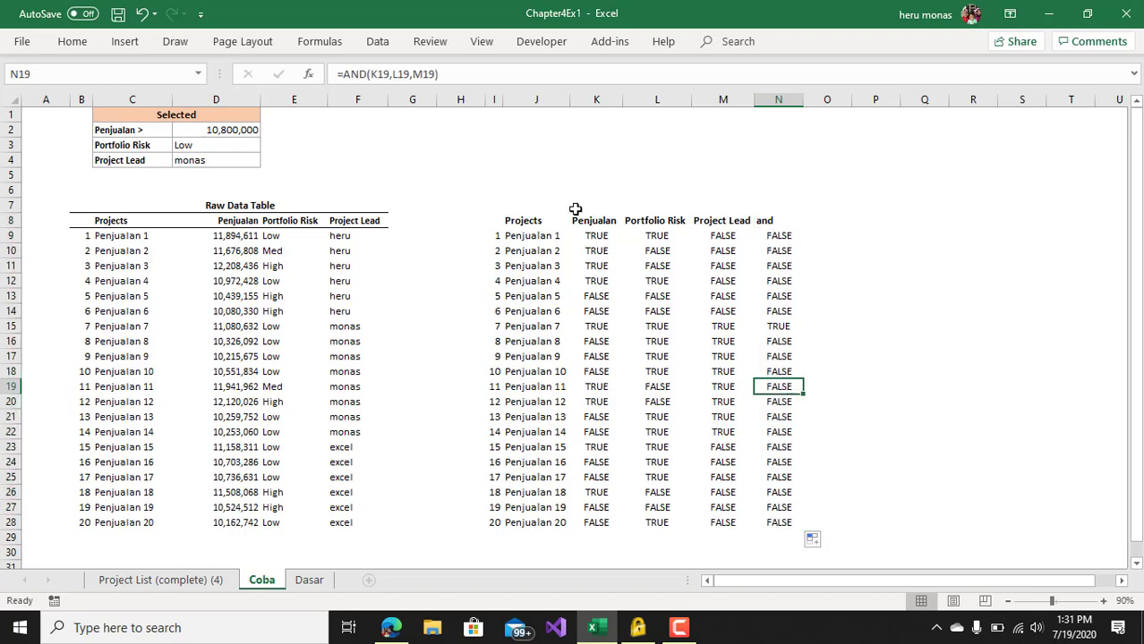
{"action": "left_click_drag", "start_coordinate": [506, 220], "coordinate": [766, 525]}
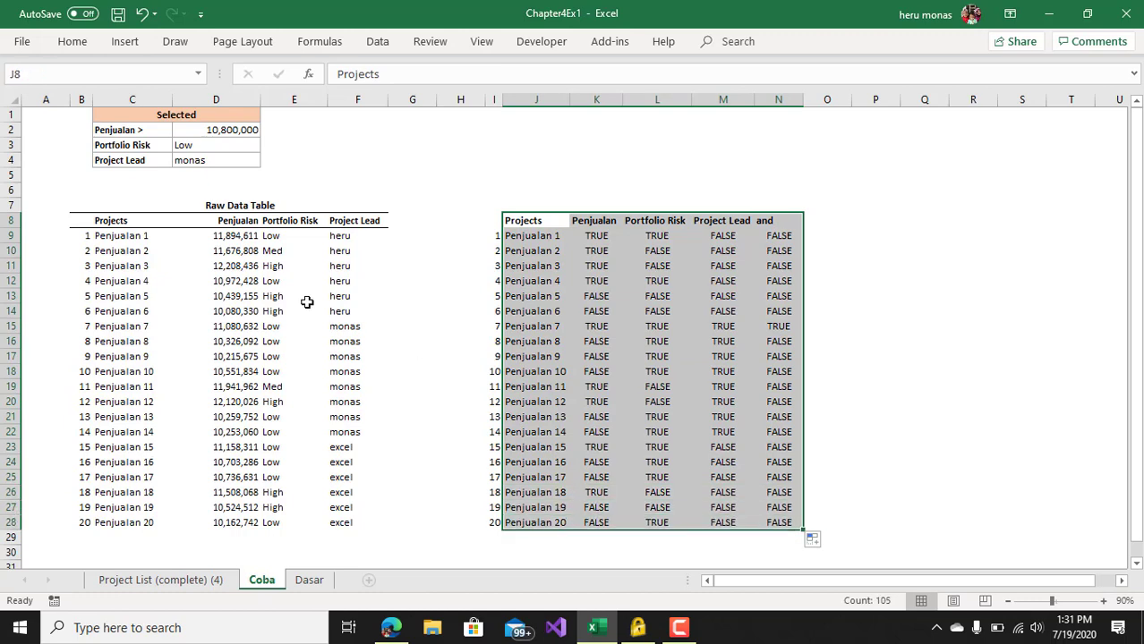
{"action": "left_click_drag", "start_coordinate": [75, 222], "coordinate": [348, 505]}
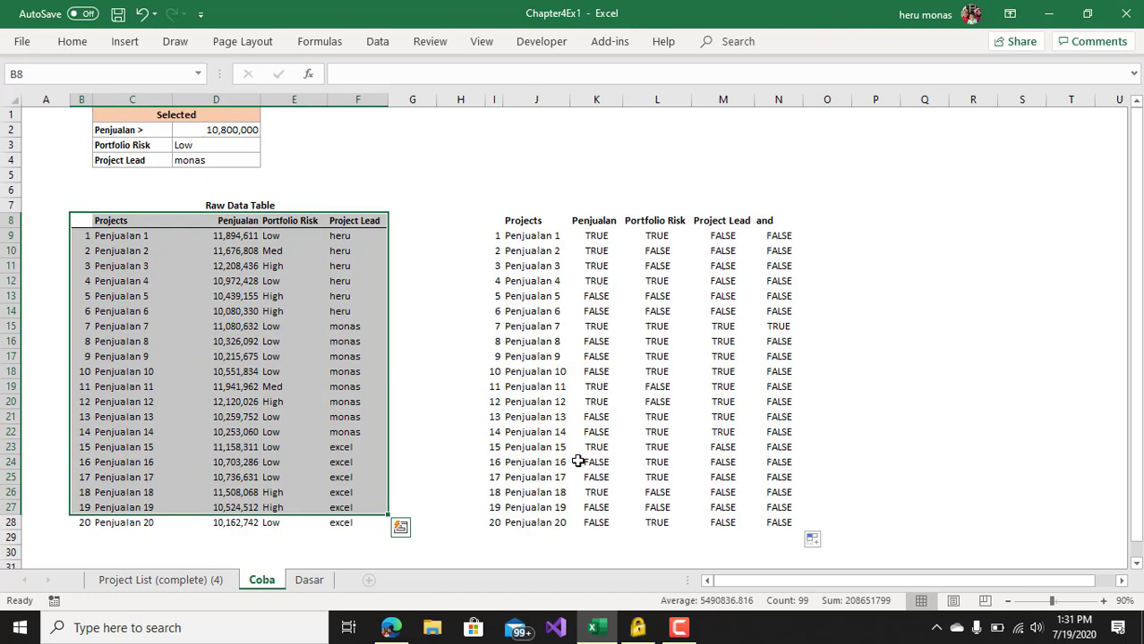
{"action": "left_click", "coordinate": [828, 403]}
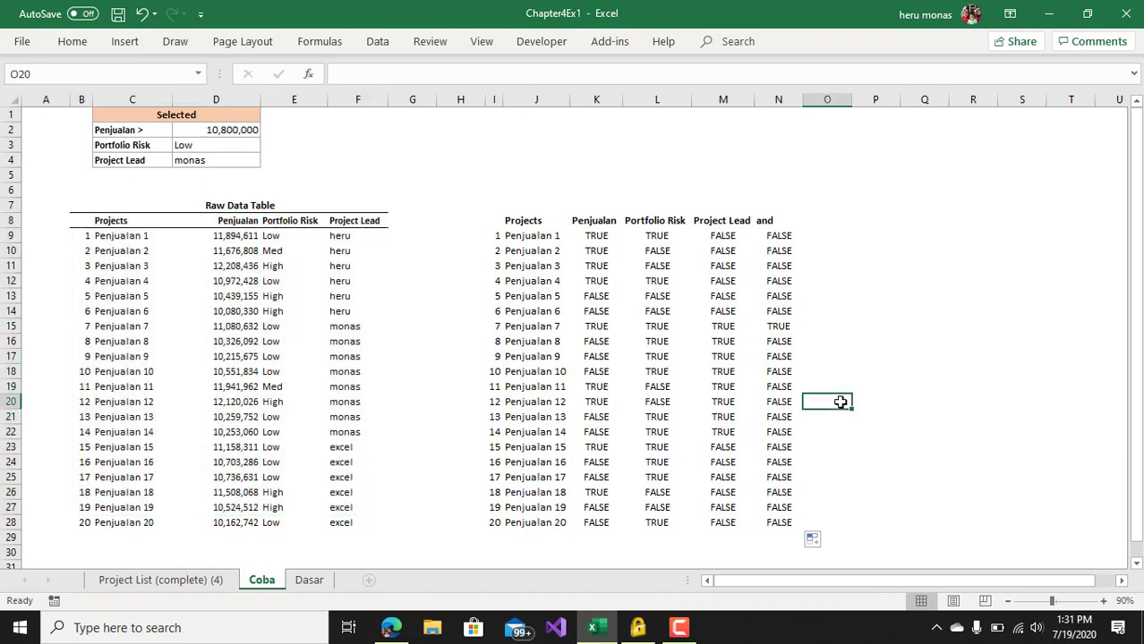
Step: Add the header "nomor" in O8, beside the AND column
{"action": "left_click", "coordinate": [821, 221]}
{"action": "type", "text": "i"}
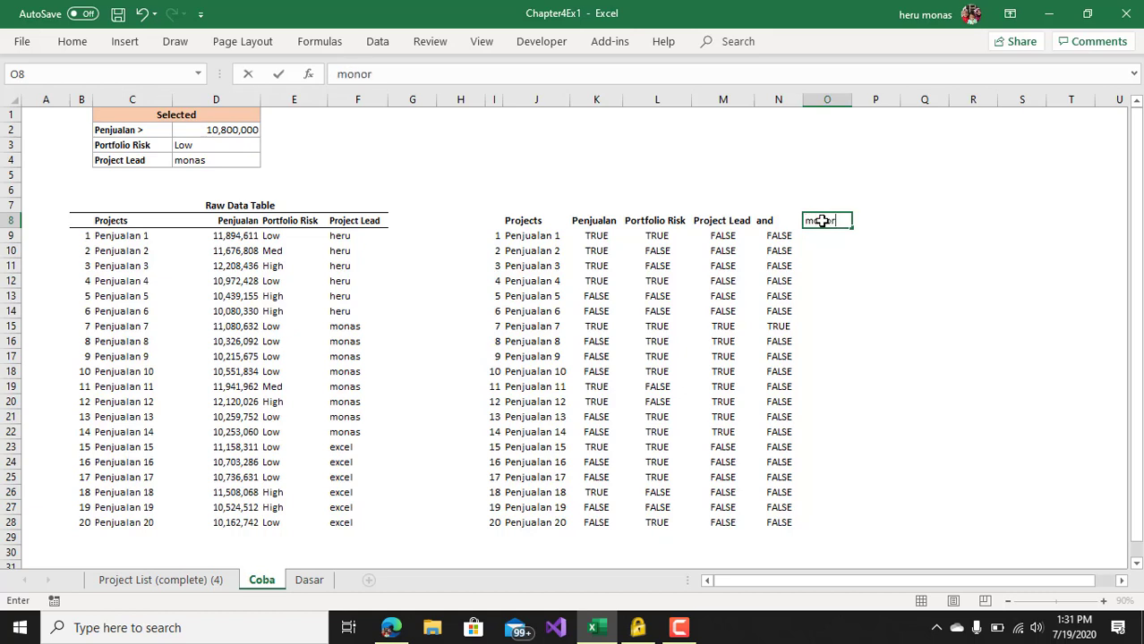
{"action": "key", "text": "BackSpace"}
{"action": "key", "text": "BackSpace"}
{"action": "key", "text": "BackSpace"}
{"action": "type", "text": "no"}
{"action": "key", "text": "Return"}
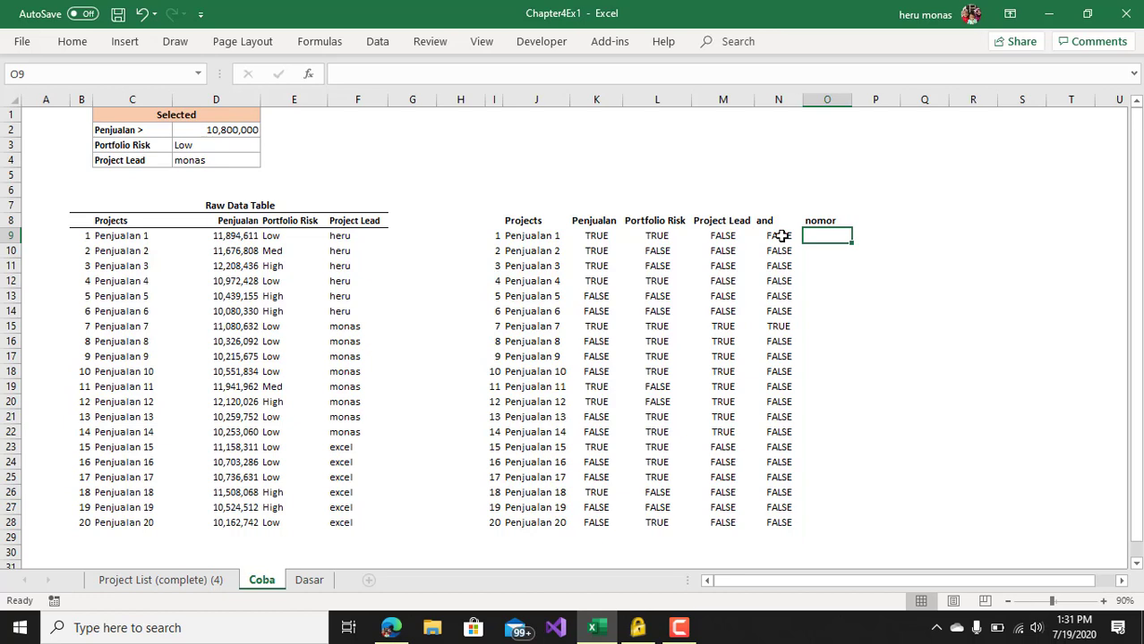
Step: Enter =N9*I9 in O9 to multiply the AND result by the project number and fill it down through O28
{"action": "type", "text": "="}
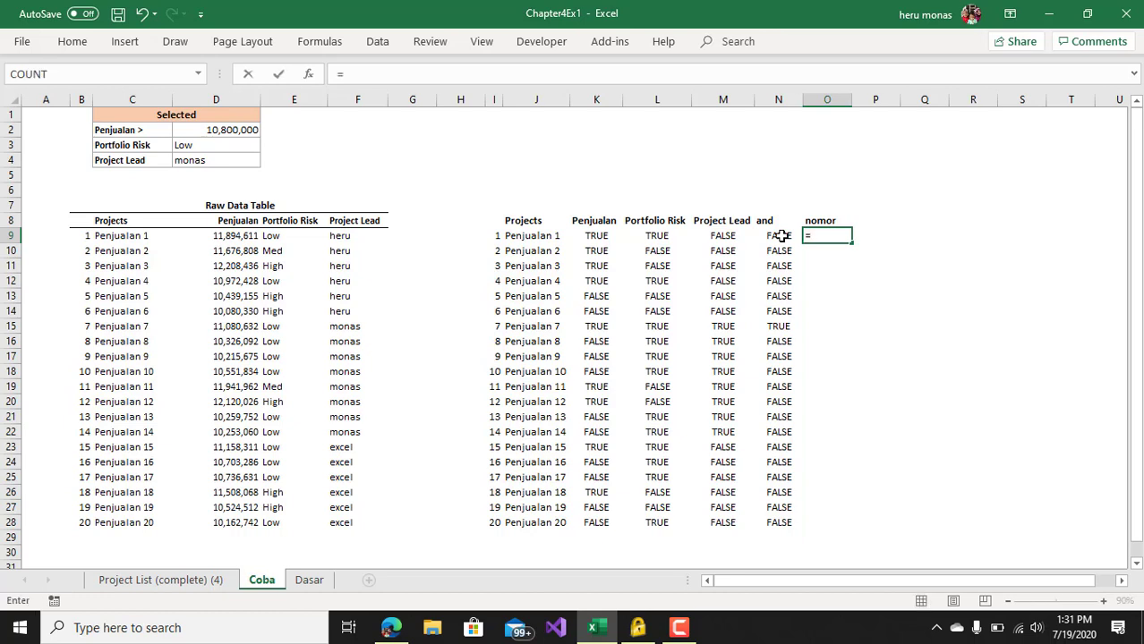
{"action": "left_click", "coordinate": [782, 236]}
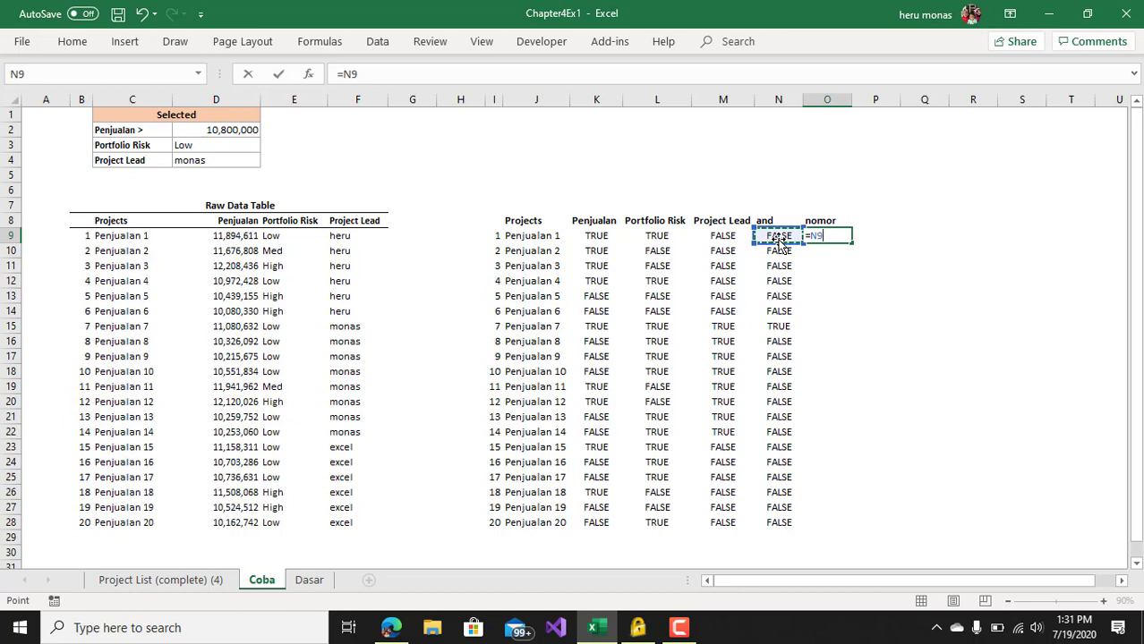
{"action": "type", "text": "*"}
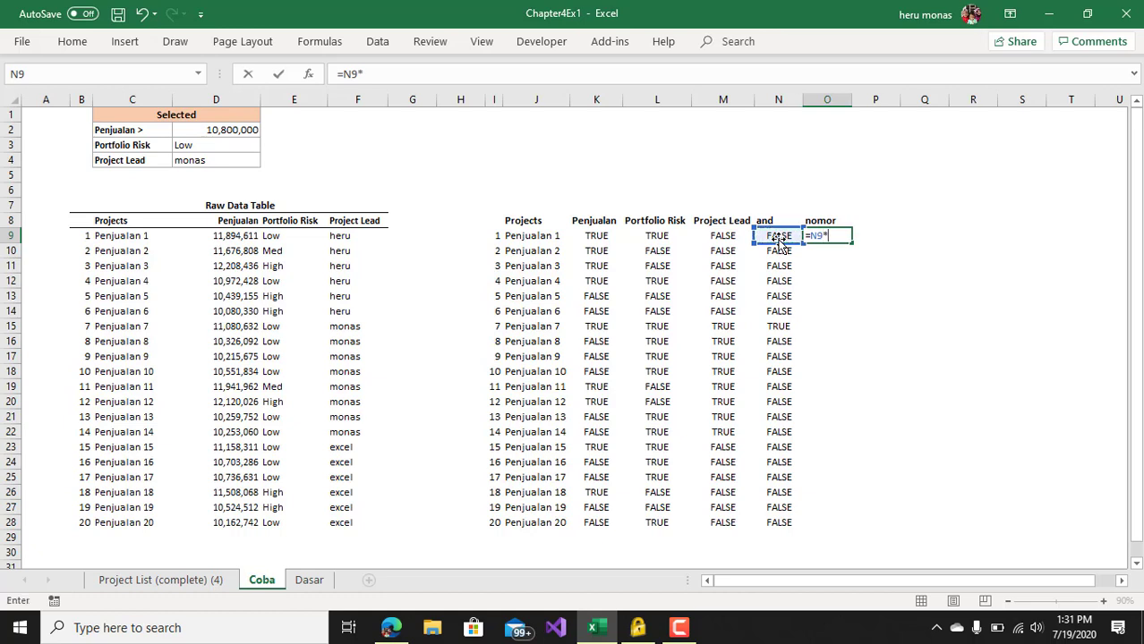
{"action": "left_click", "coordinate": [491, 239]}
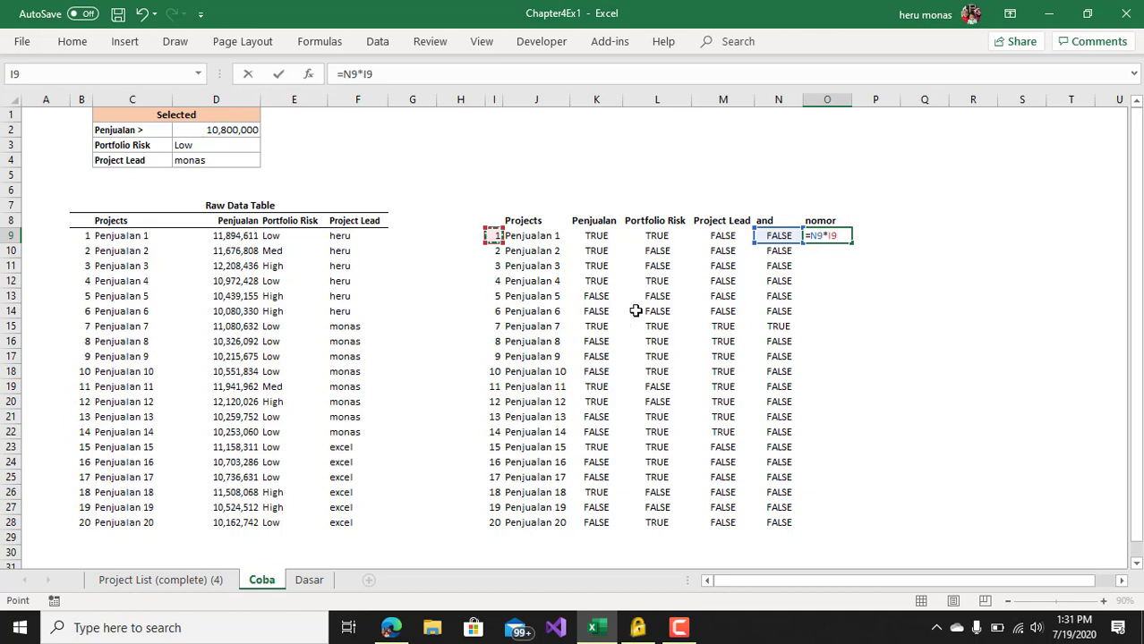
{"action": "key", "text": "Return"}
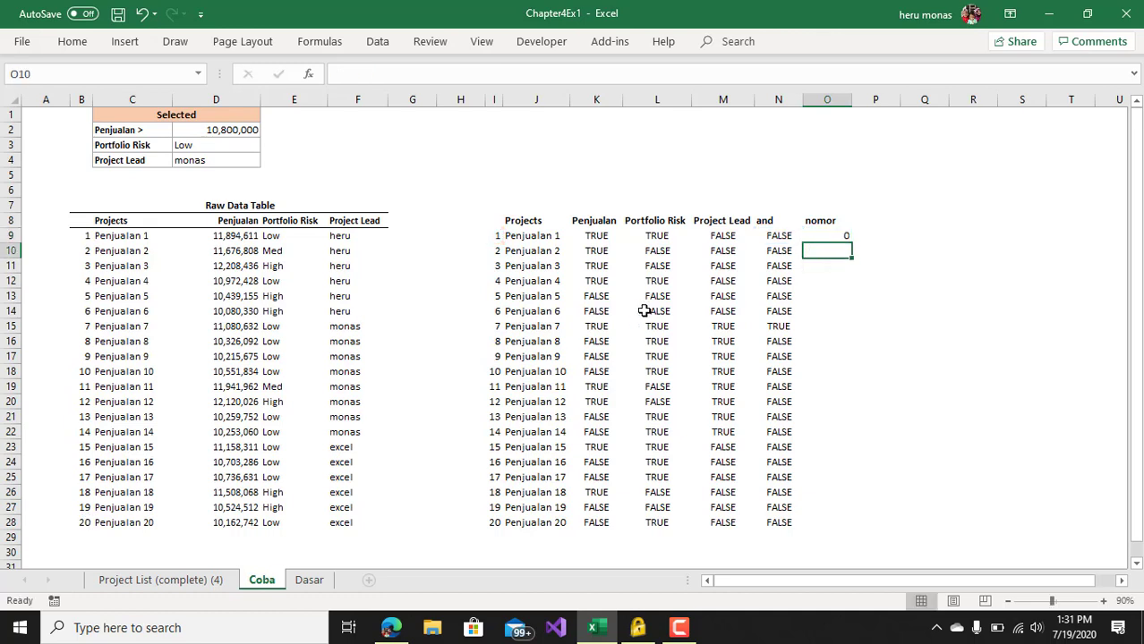
{"action": "left_click", "coordinate": [842, 234]}
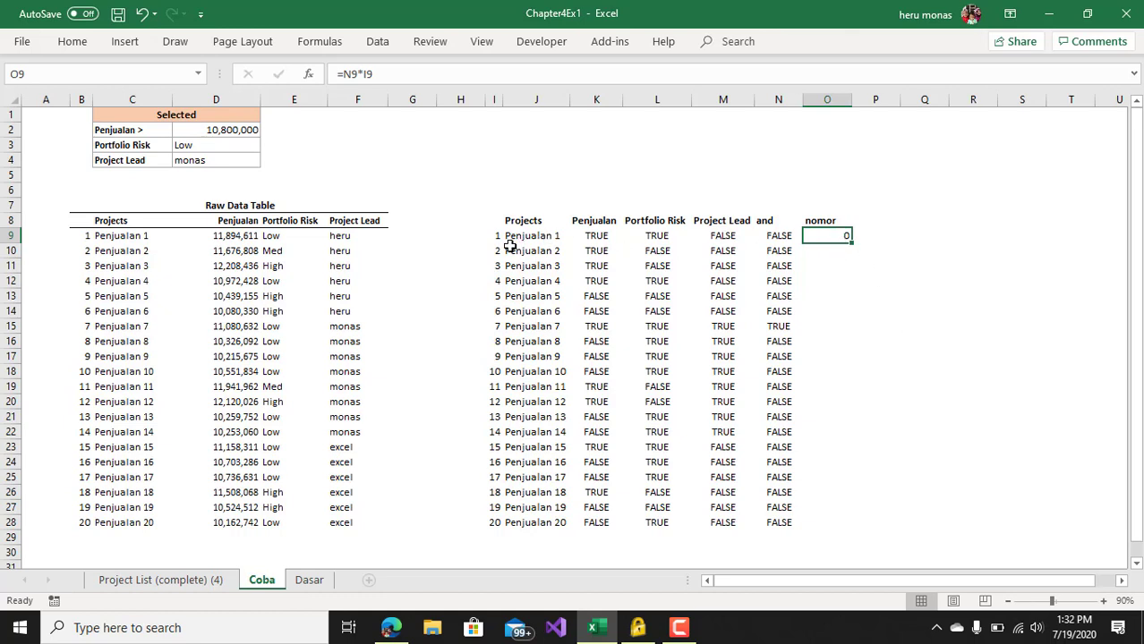
{"action": "left_click", "coordinate": [781, 239]}
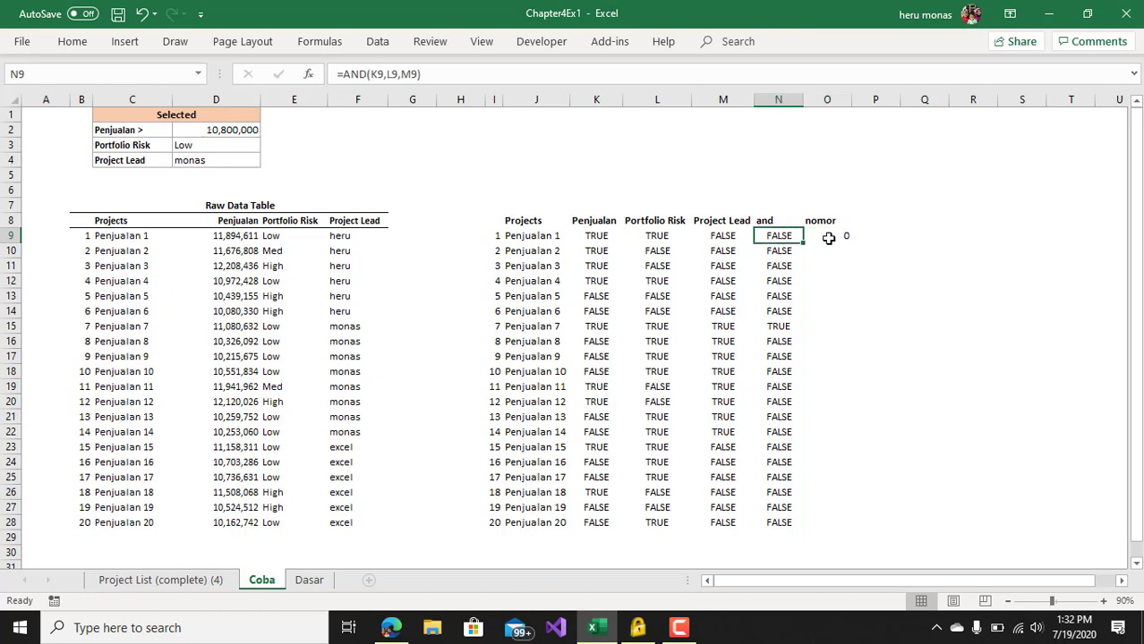
{"action": "left_click", "coordinate": [829, 238]}
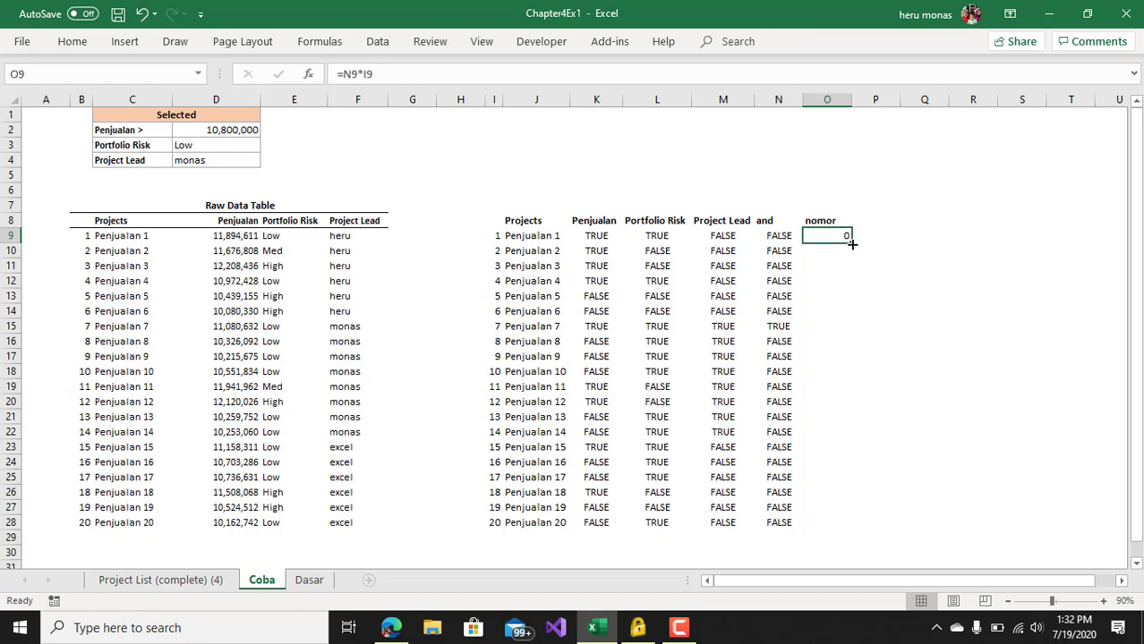
{"action": "left_click_drag", "start_coordinate": [852, 243], "coordinate": [818, 526]}
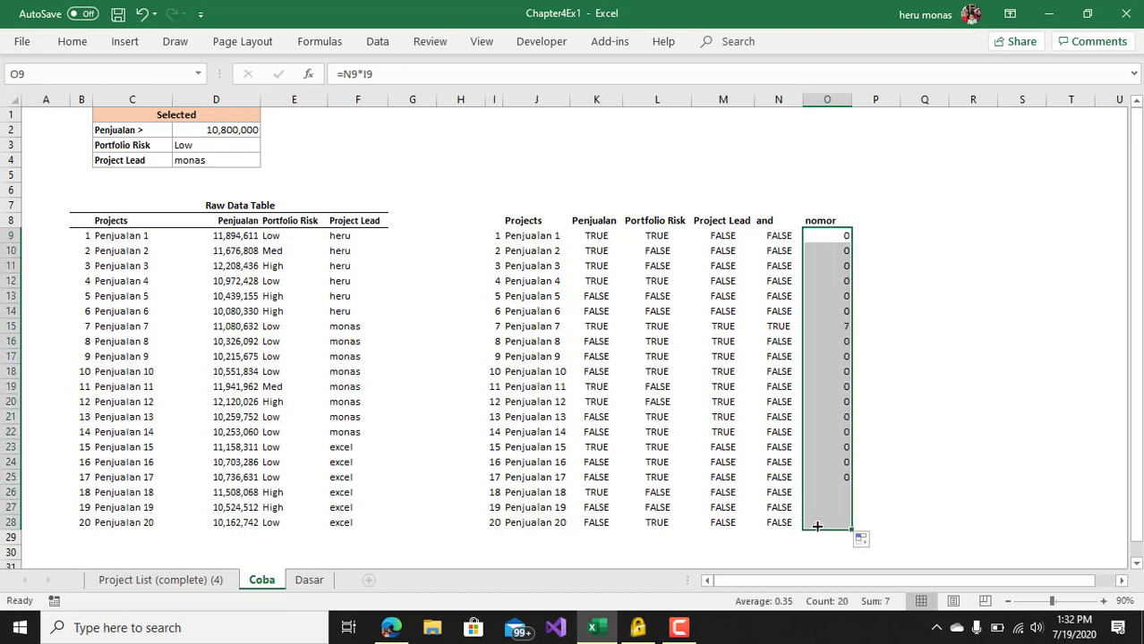
Step: Compare the nomor results in O9:O28, especially Penjualan 7, with the raw table's project numbers in B9:B28
{"action": "left_click", "coordinate": [843, 324]}
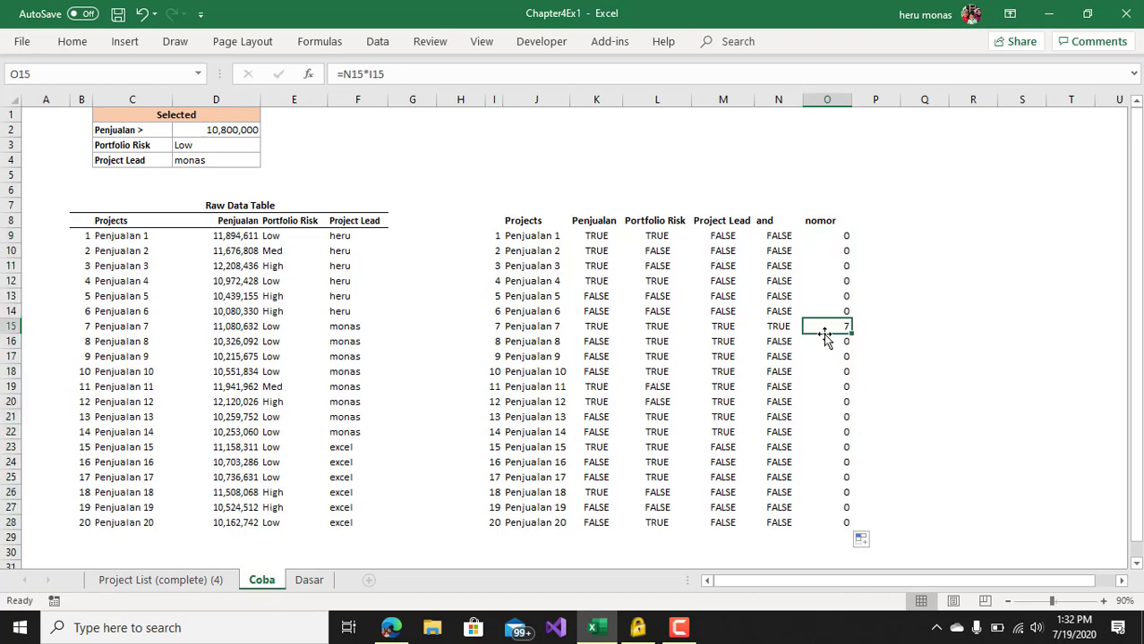
{"action": "left_click_drag", "start_coordinate": [838, 234], "coordinate": [843, 520]}
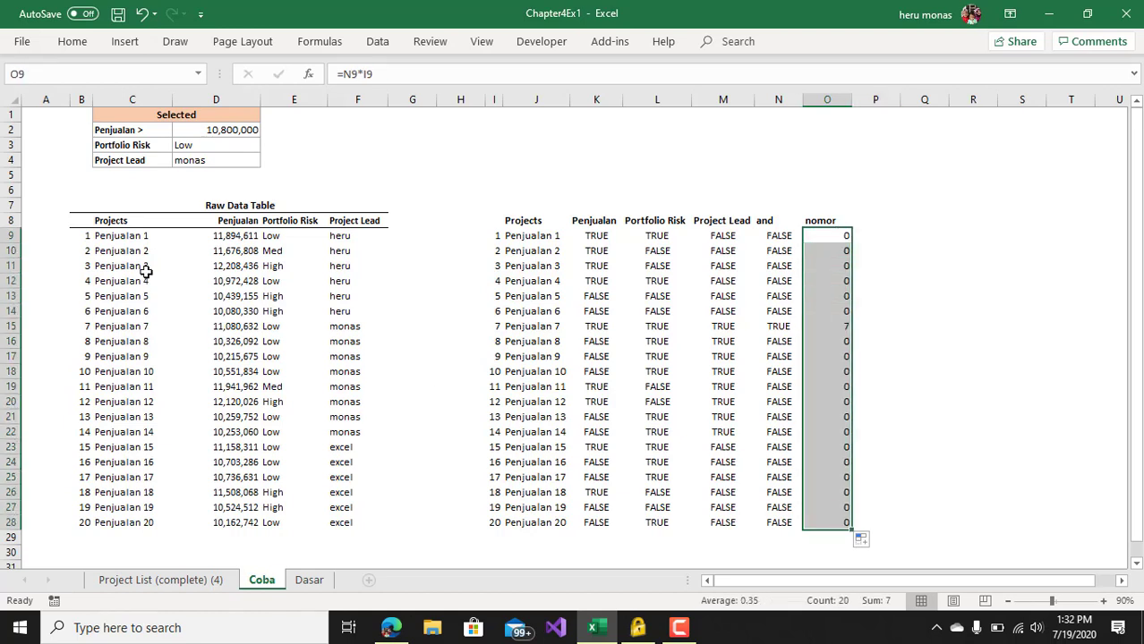
{"action": "left_click_drag", "start_coordinate": [77, 233], "coordinate": [80, 523]}
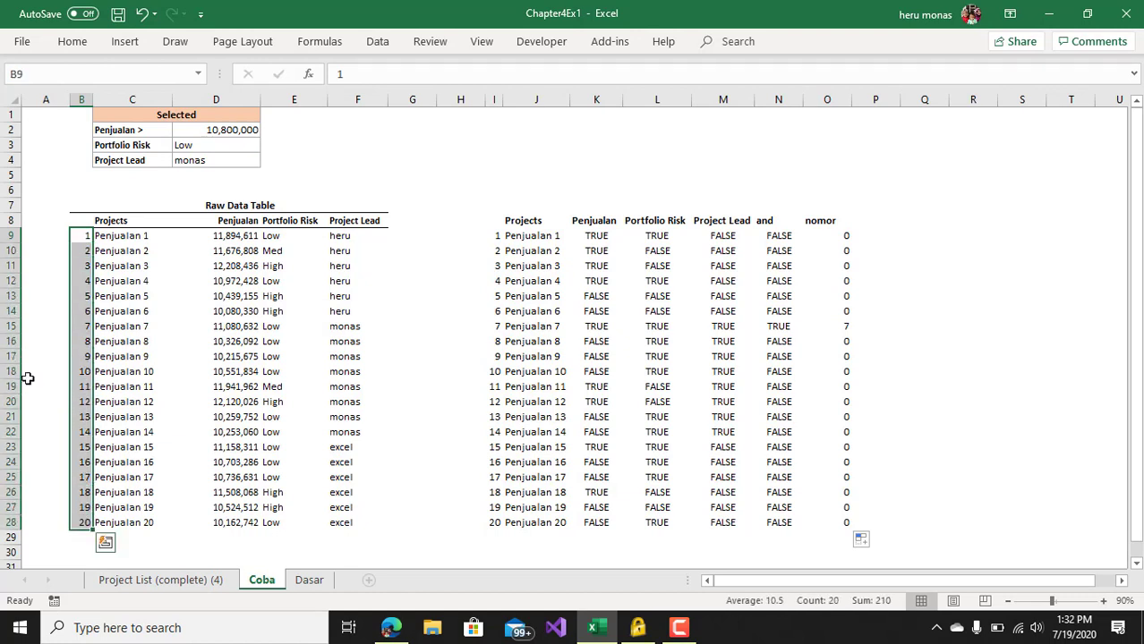
Step: Enter =B9=O9 in A9 to compare each project number with its nomor value and fill it down through A28
{"action": "left_click", "coordinate": [39, 236]}
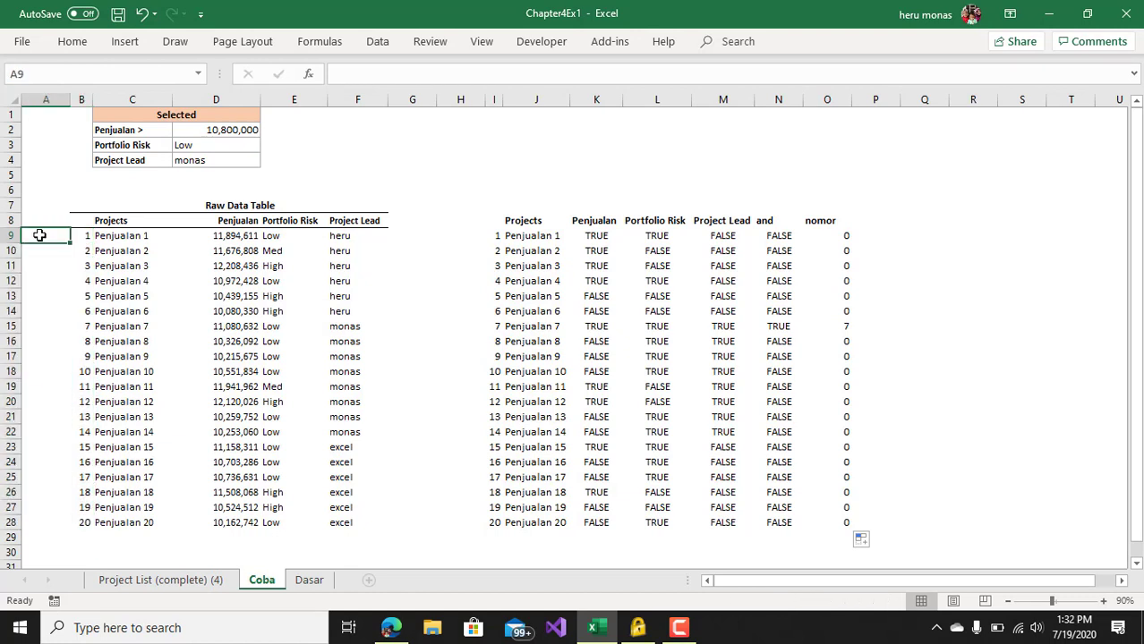
{"action": "type", "text": "="}
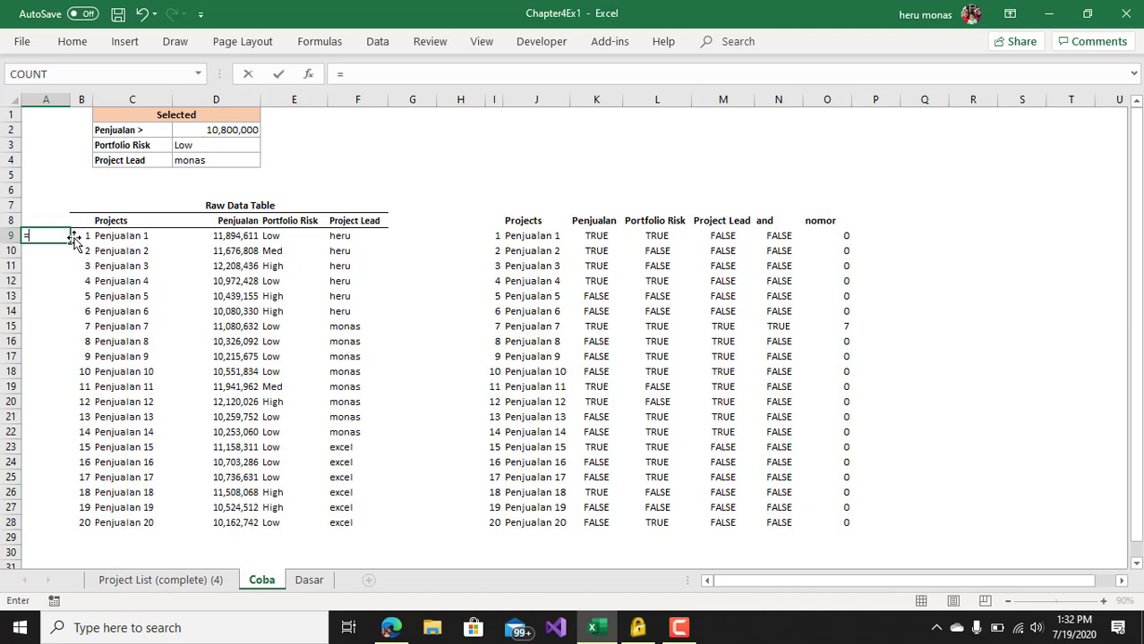
{"action": "left_click", "coordinate": [82, 238]}
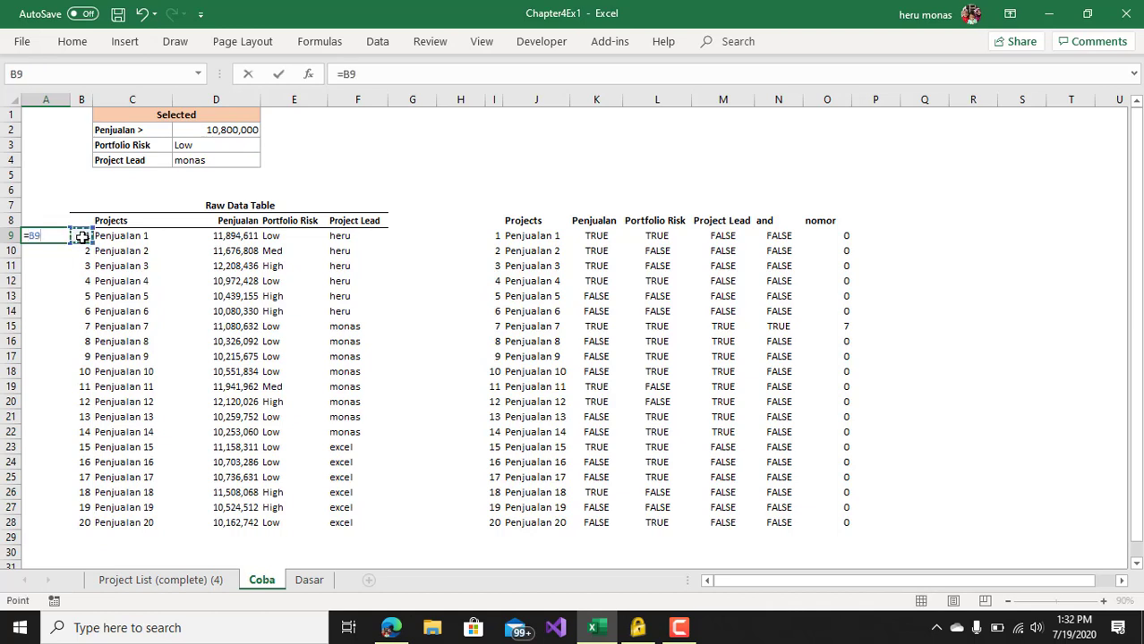
{"action": "type", "text": "="}
{"action": "left_click", "coordinate": [840, 238]}
{"action": "key", "text": "Return"}
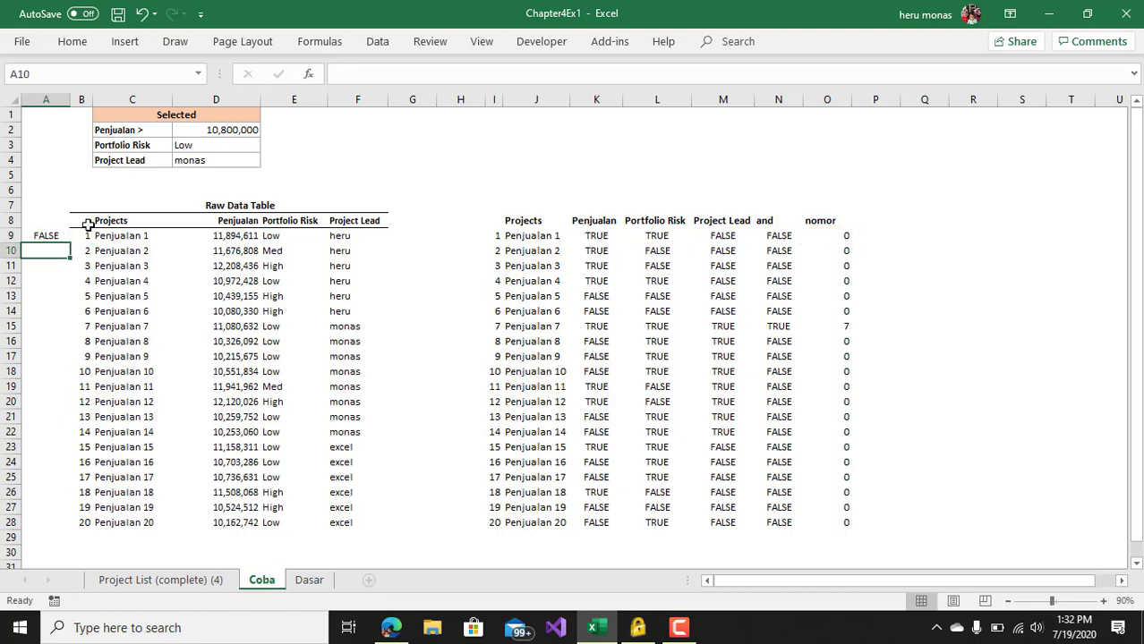
{"action": "left_click", "coordinate": [59, 235]}
{"action": "left_click_drag", "start_coordinate": [70, 242], "coordinate": [56, 526]}
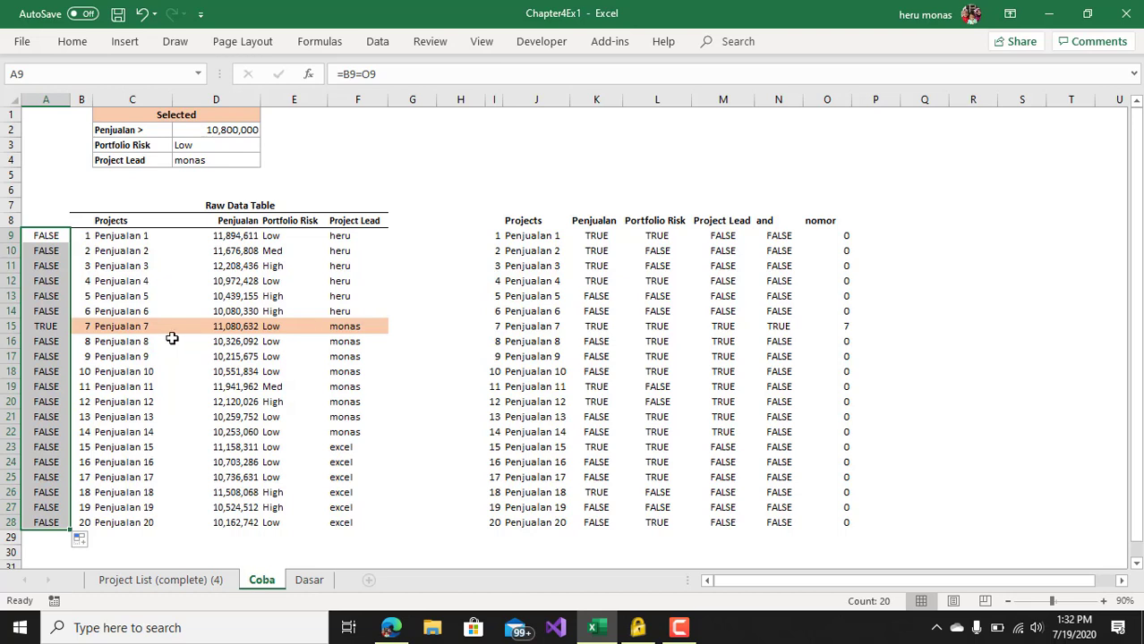
Step: Undo the fill and the comparison formula in column A
{"action": "key", "text": "ctrl+z"}
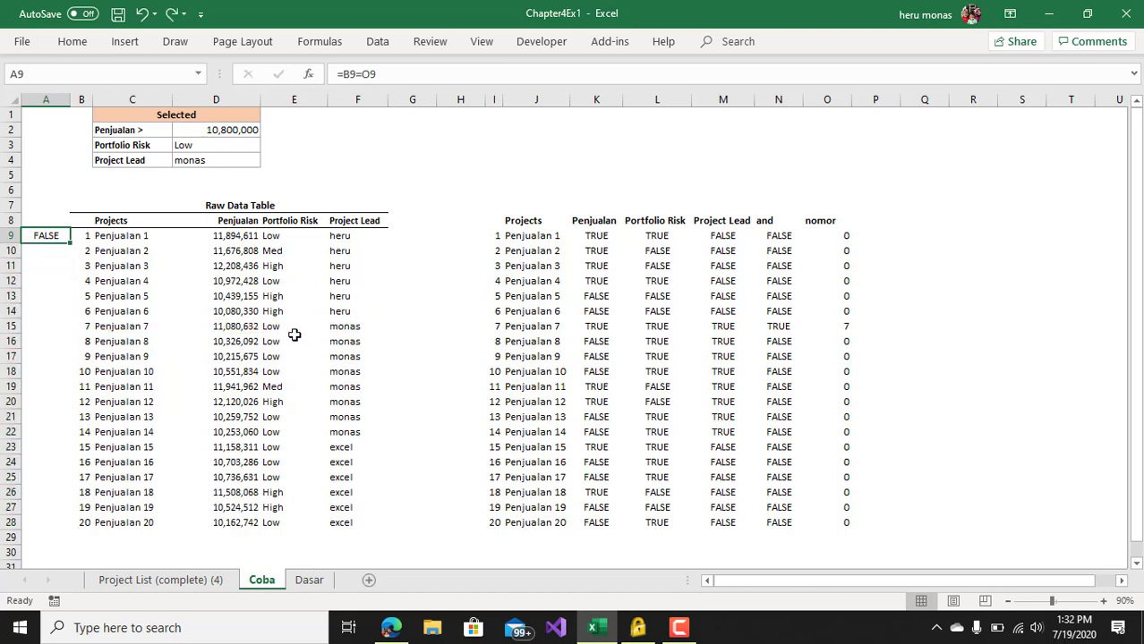
{"action": "key", "text": "ctrl+z"}
{"action": "left_click", "coordinate": [417, 296]}
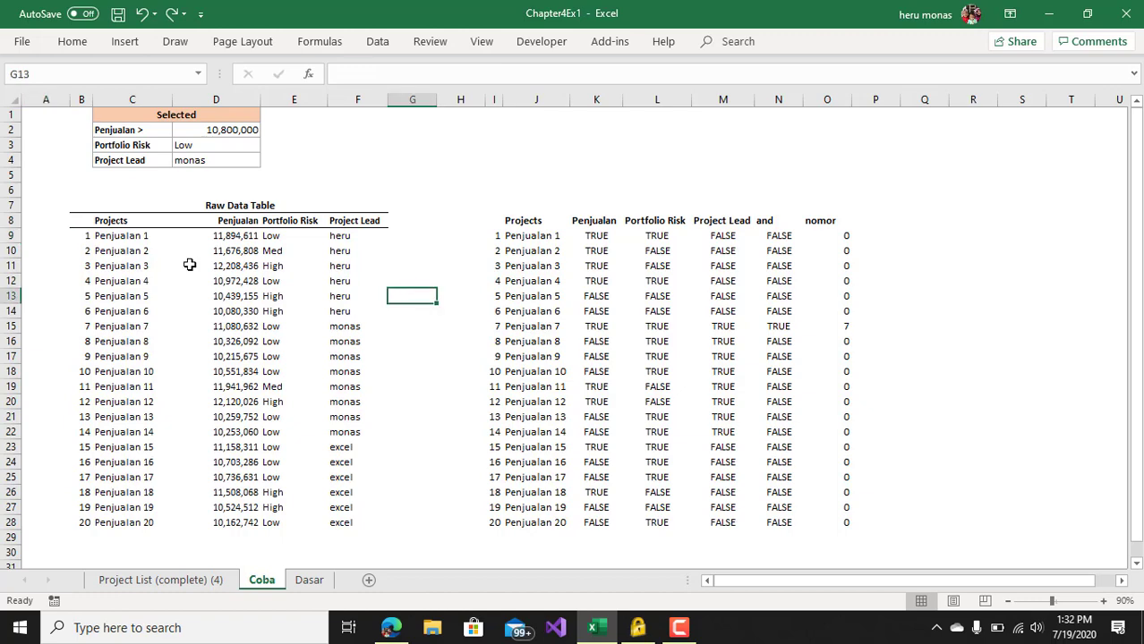
Step: Check the highlighted example on the Project List (complete) (4) sheet and select the raw data B9:F28 on Coba
{"action": "left_click_drag", "start_coordinate": [89, 238], "coordinate": [335, 432]}
{"action": "left_click", "coordinate": [199, 581]}
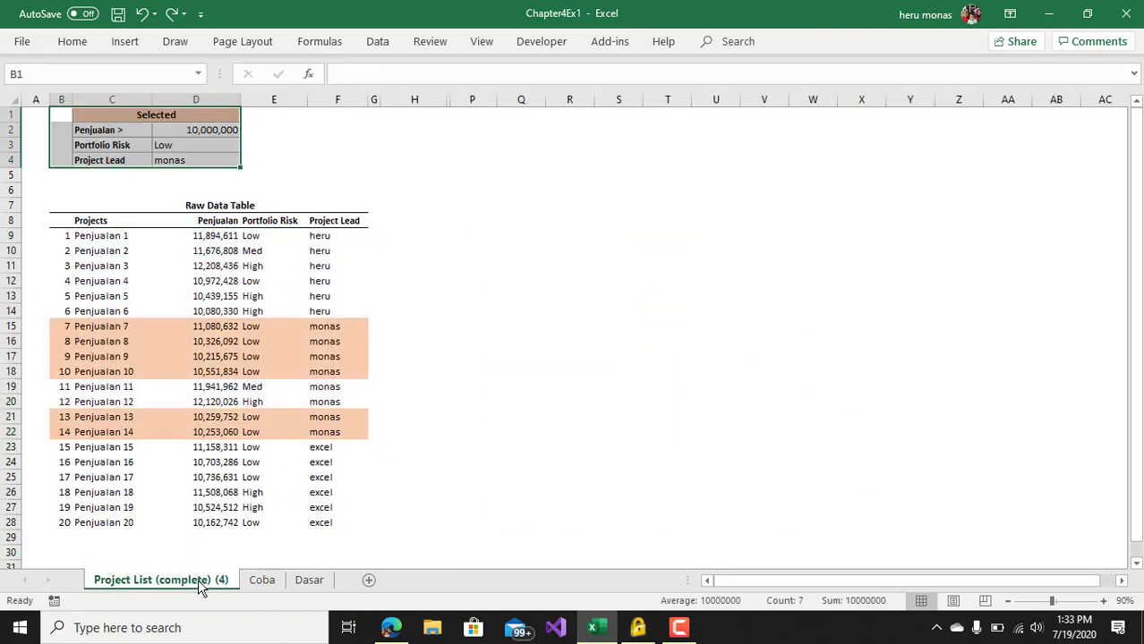
{"action": "left_click", "coordinate": [261, 580]}
{"action": "left_click_drag", "start_coordinate": [80, 235], "coordinate": [340, 522]}
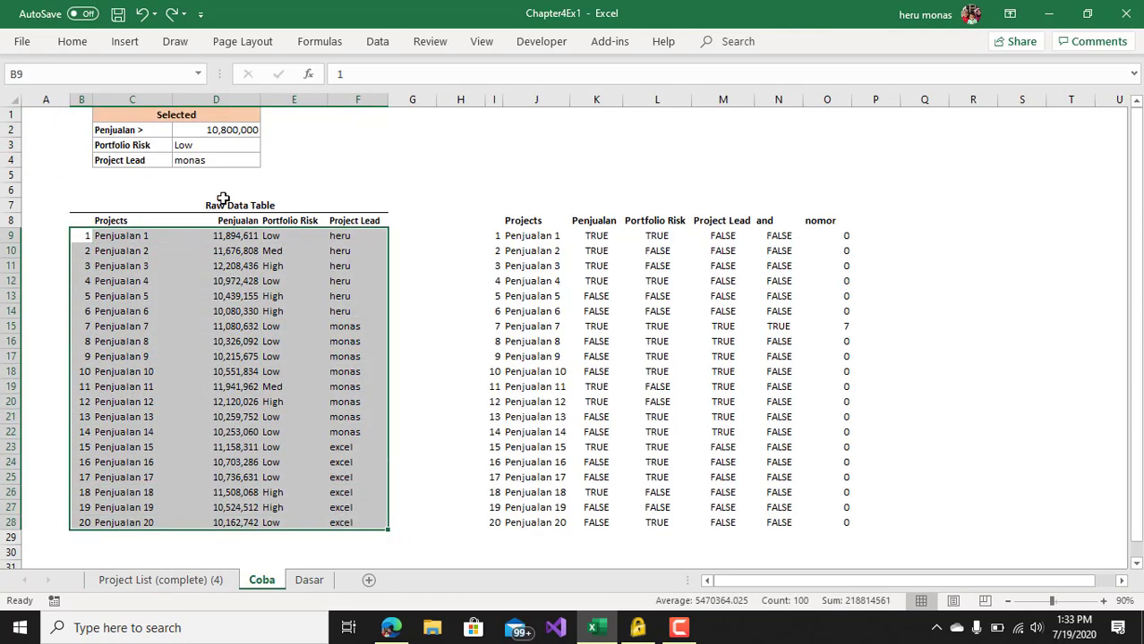
{"action": "left_click", "coordinate": [84, 46]}
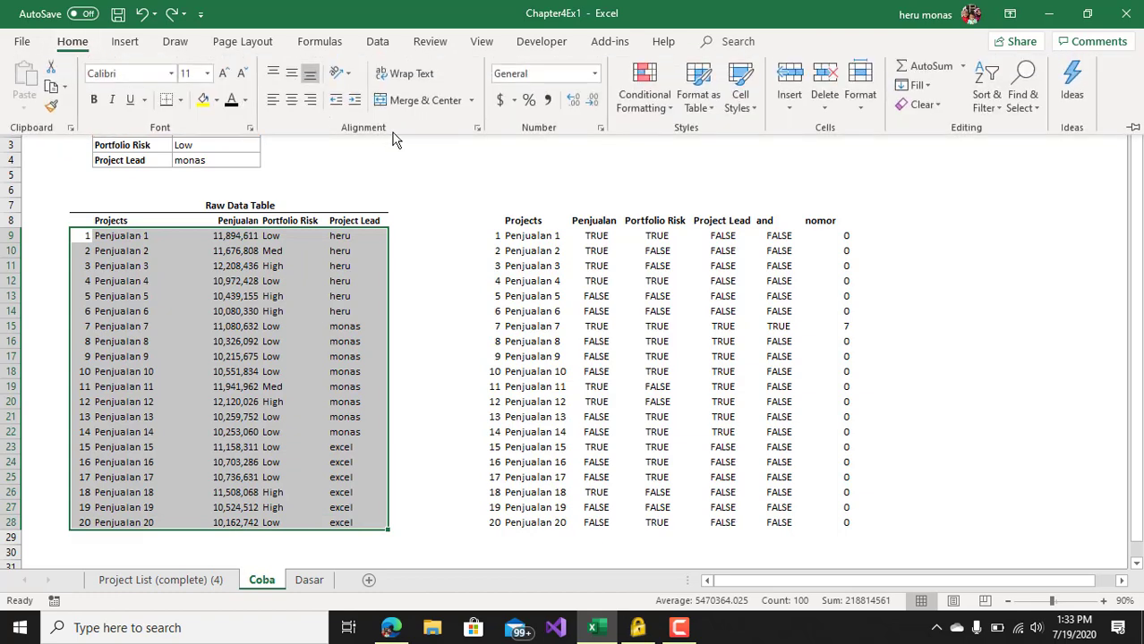
{"action": "left_click", "coordinate": [646, 106]}
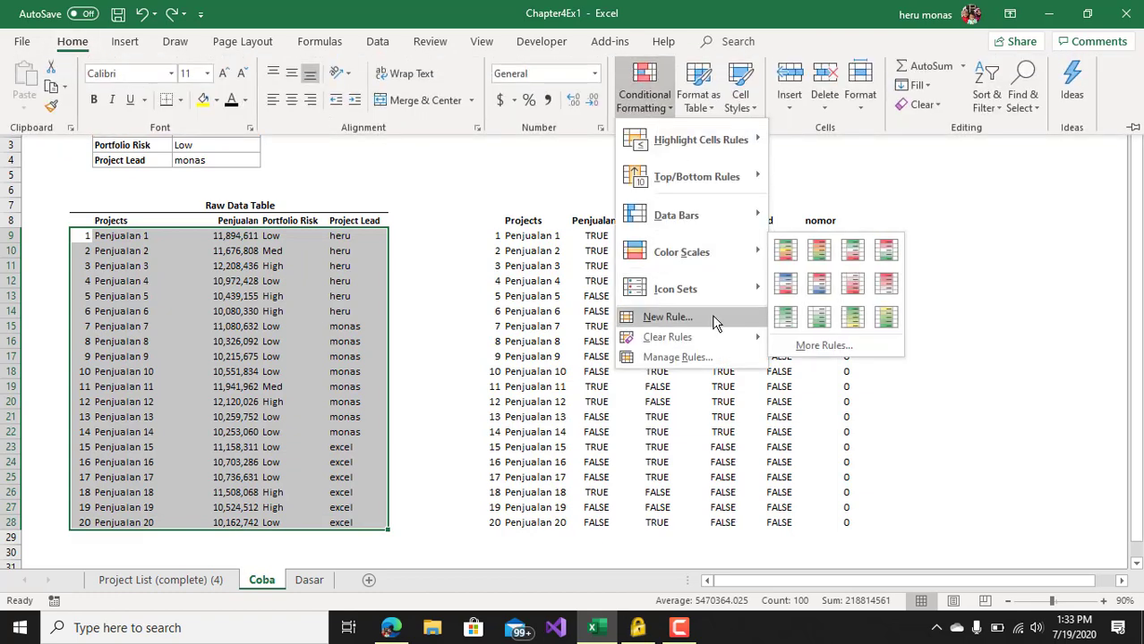
{"action": "left_click", "coordinate": [717, 319]}
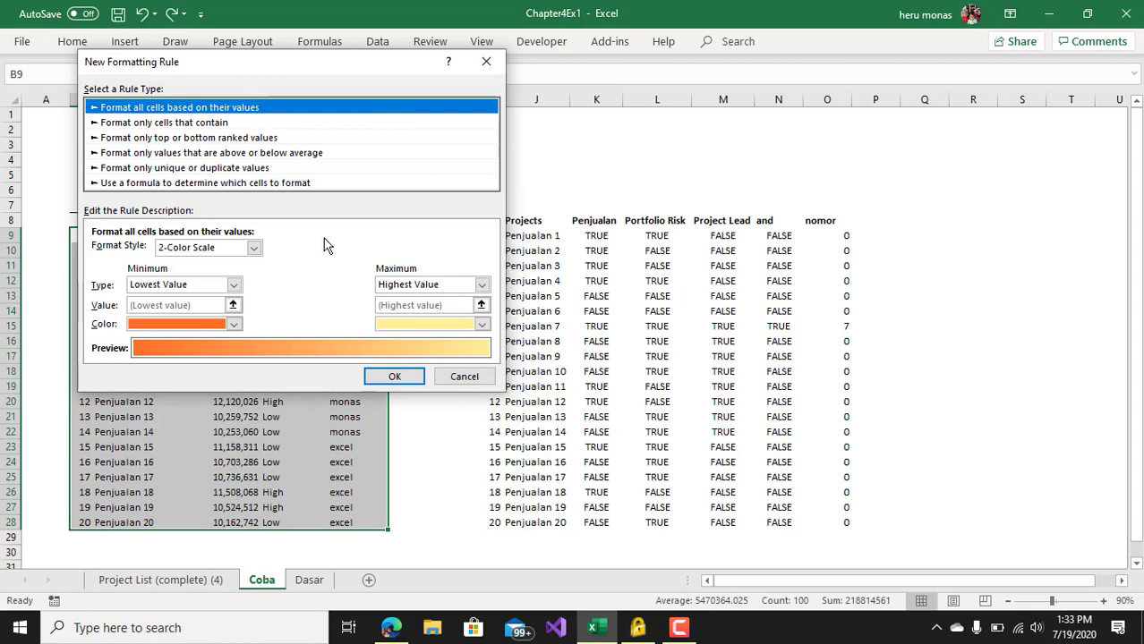
{"action": "left_click", "coordinate": [465, 377]}
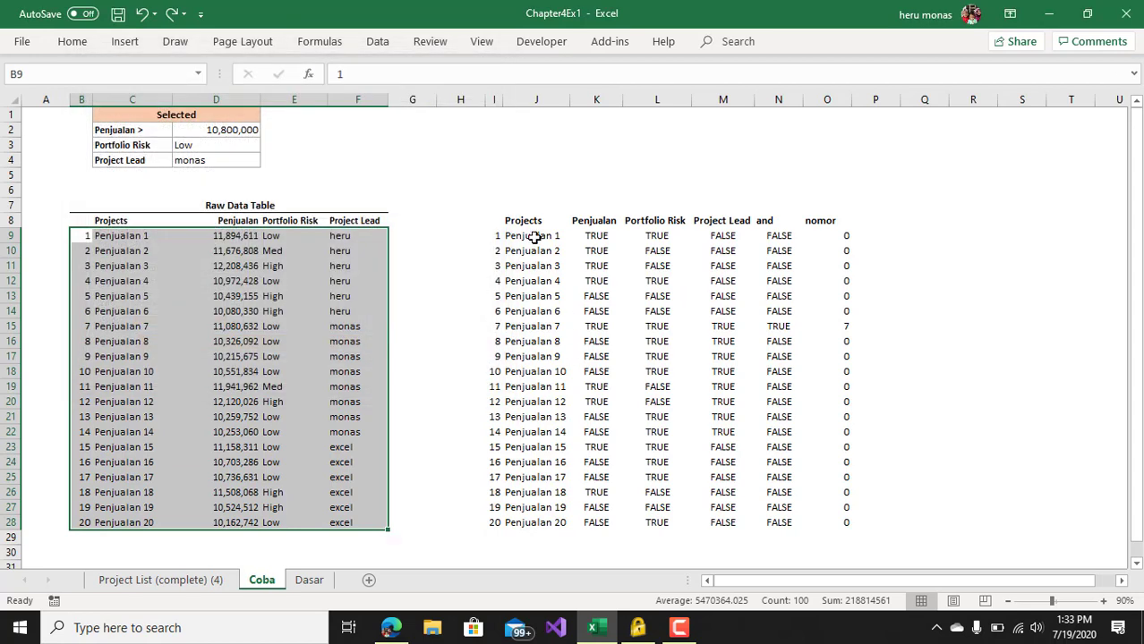
Step: Delete the existing =$A9 conditional formatting rule from the raw data range B9:F28 and apply the change
{"action": "left_click", "coordinate": [76, 42]}
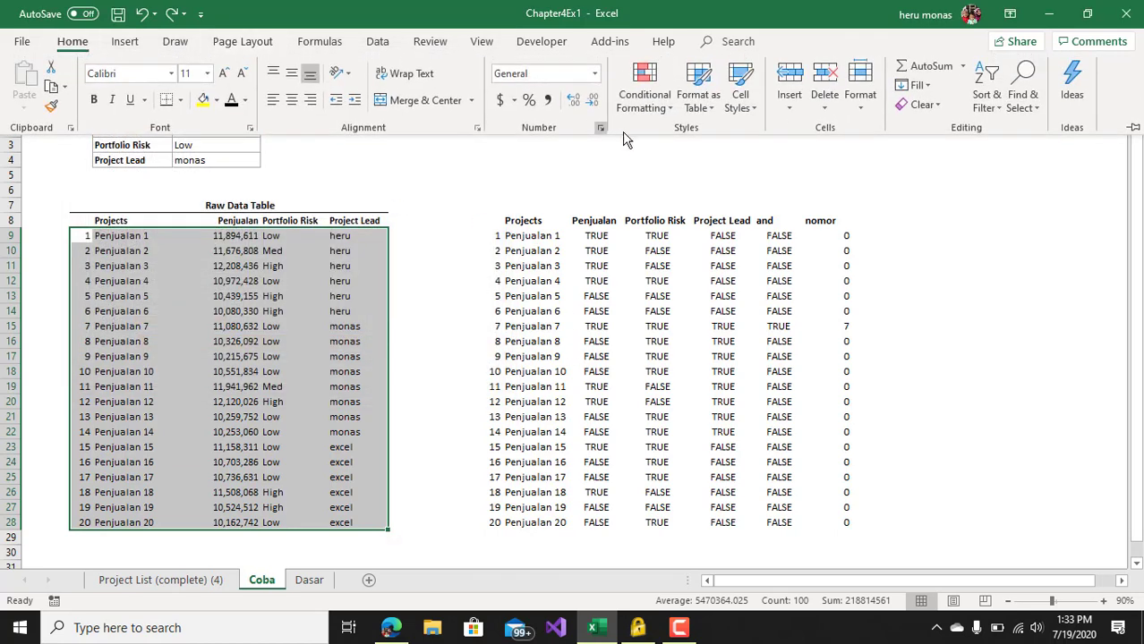
{"action": "left_click", "coordinate": [647, 105]}
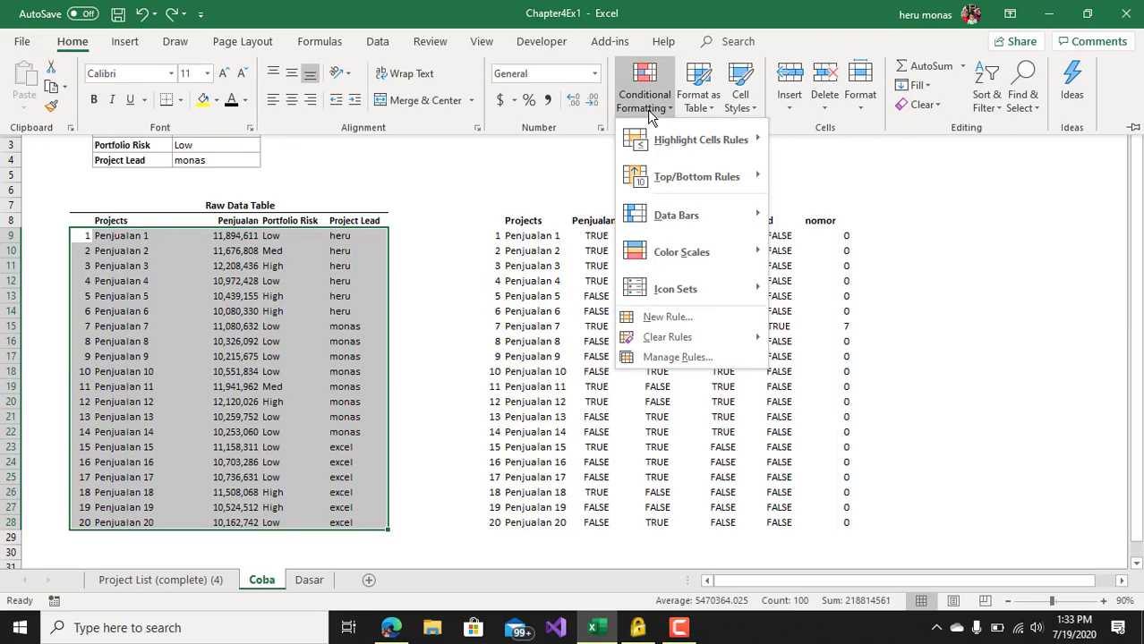
{"action": "left_click", "coordinate": [708, 356]}
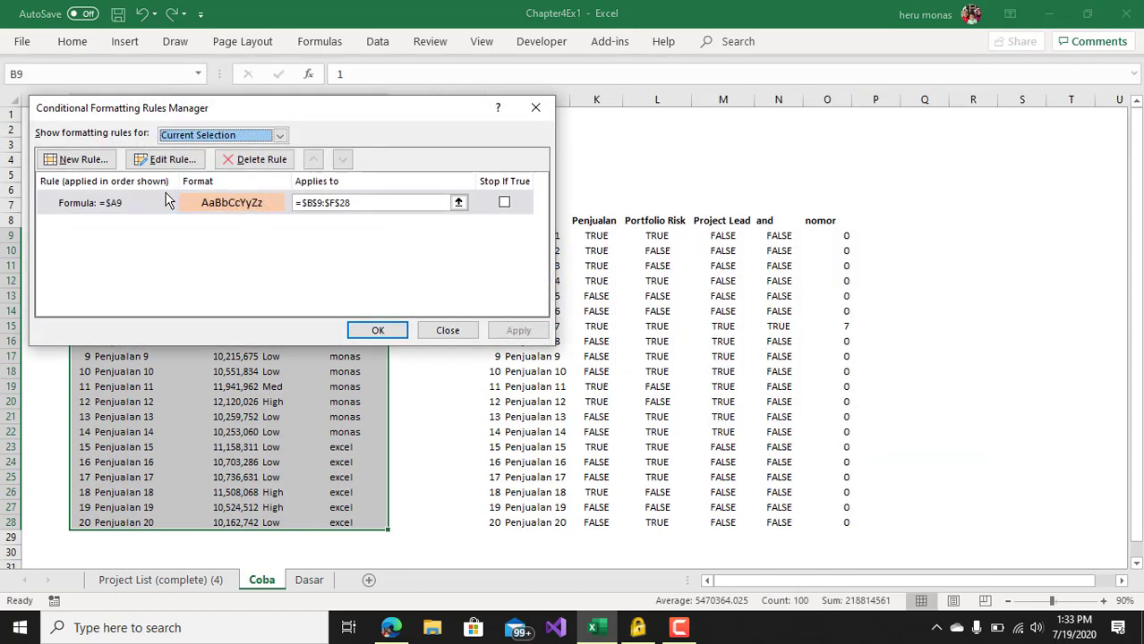
{"action": "left_click", "coordinate": [156, 202]}
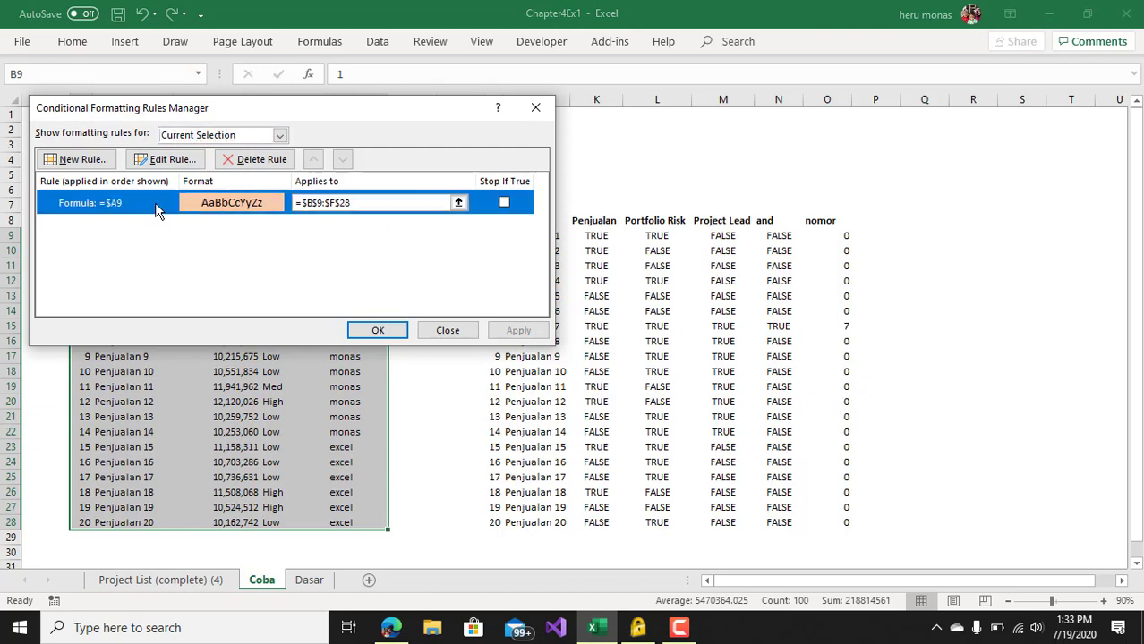
{"action": "left_click", "coordinate": [255, 161]}
{"action": "left_click", "coordinate": [518, 331]}
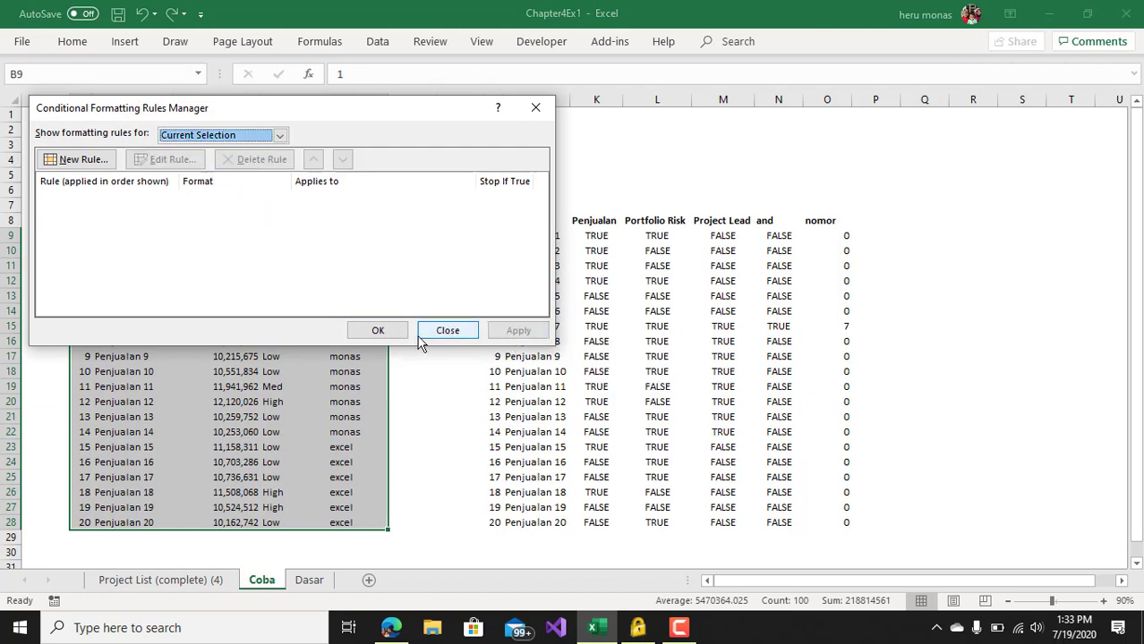
{"action": "left_click", "coordinate": [396, 331]}
{"action": "left_click", "coordinate": [306, 381]}
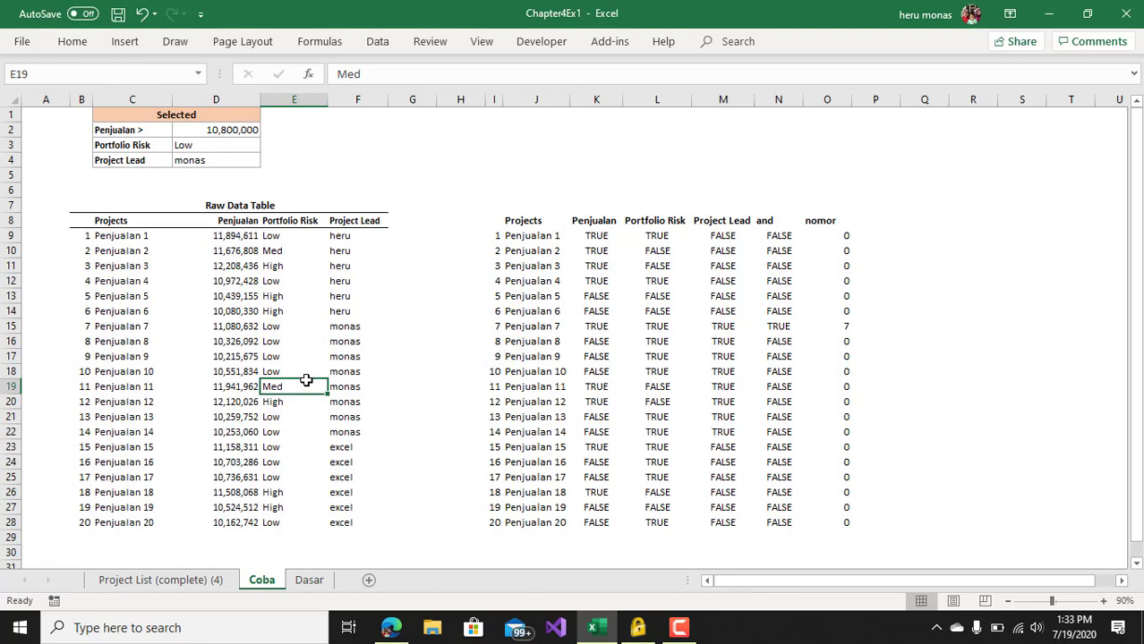
Step: Enter =B9=O9 in A9 to compare the first project number with its nomor value
{"action": "left_click", "coordinate": [843, 238]}
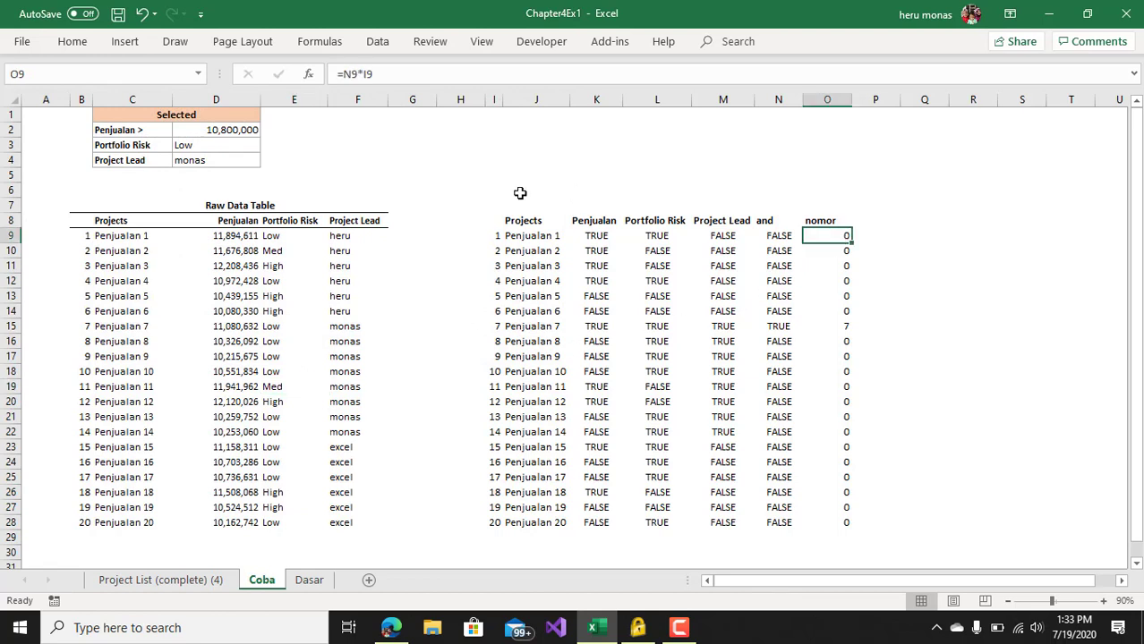
{"action": "left_click", "coordinate": [85, 234]}
{"action": "left_click", "coordinate": [49, 238]}
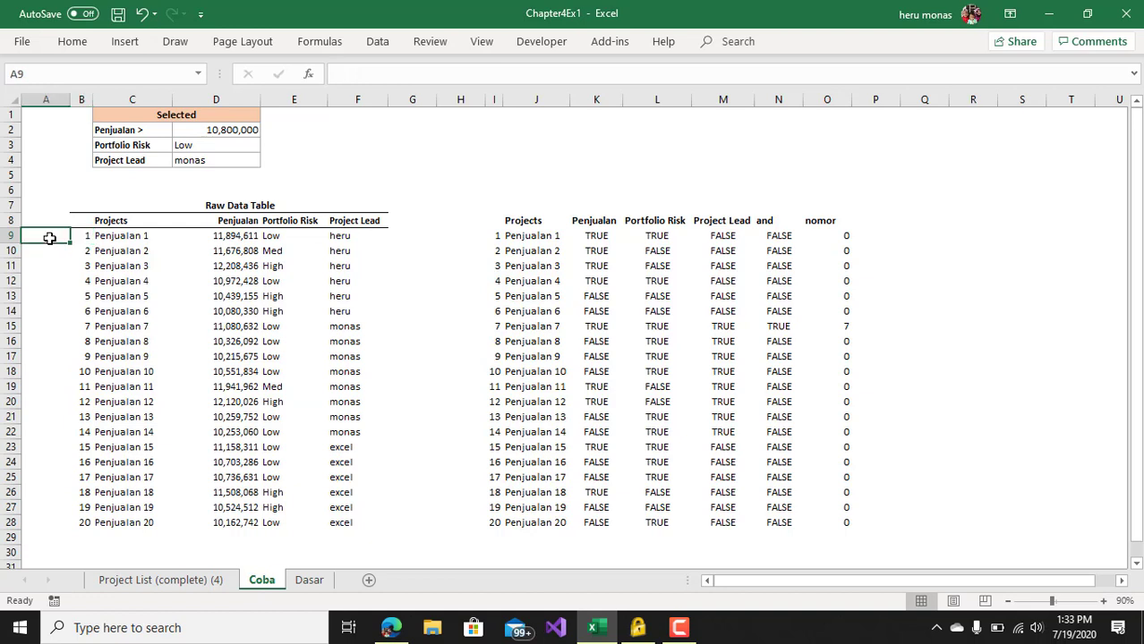
{"action": "type", "text": "="}
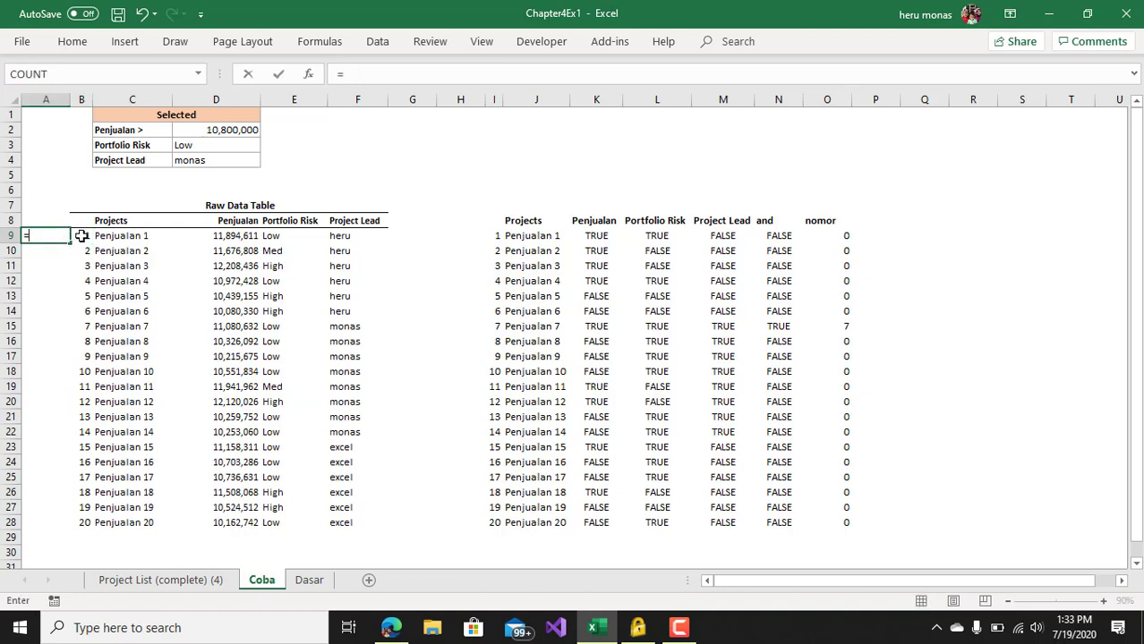
{"action": "left_click", "coordinate": [81, 236]}
{"action": "type", "text": "="}
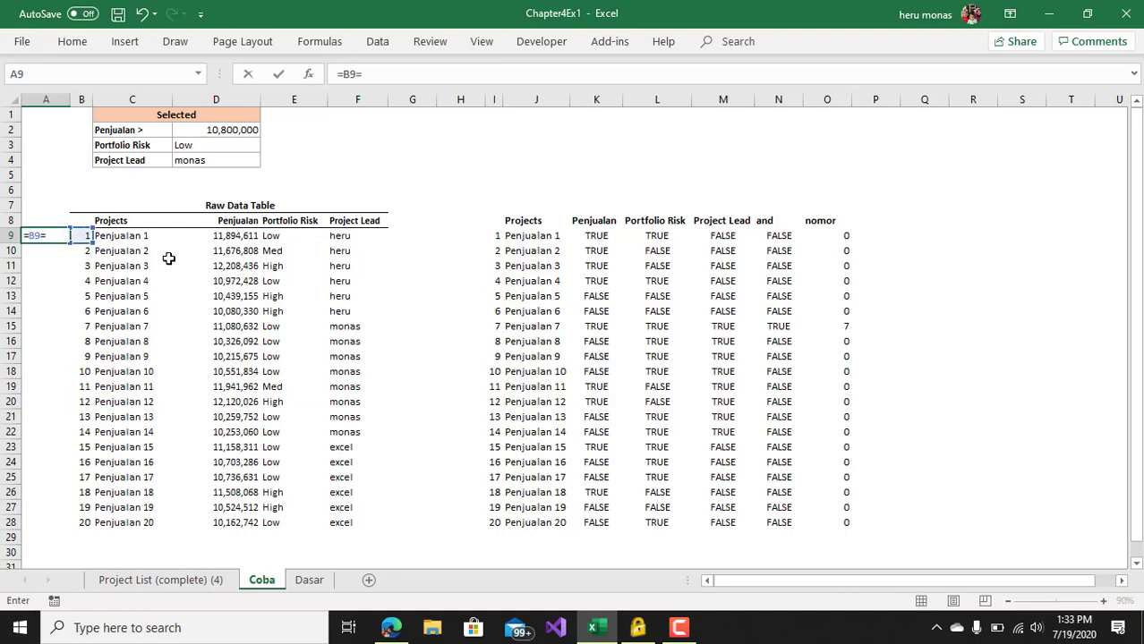
{"action": "left_click", "coordinate": [844, 235]}
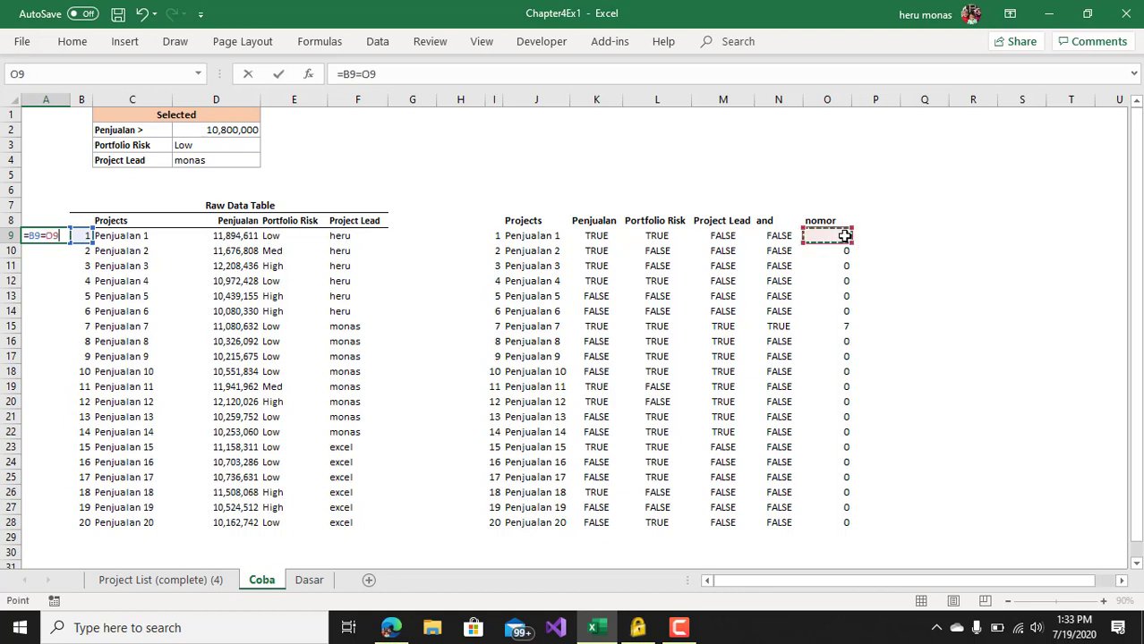
{"action": "key", "text": "Return"}
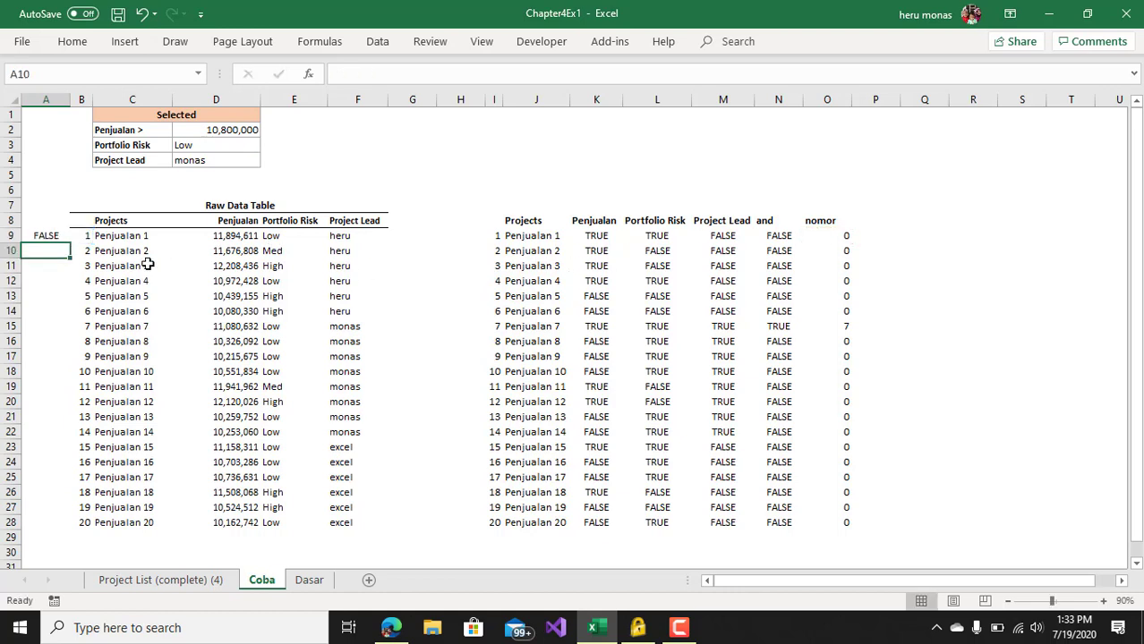
Step: Fill the comparison formula from A9 down through A28 and check row 15 against its project number and nomor value
{"action": "left_click", "coordinate": [51, 236]}
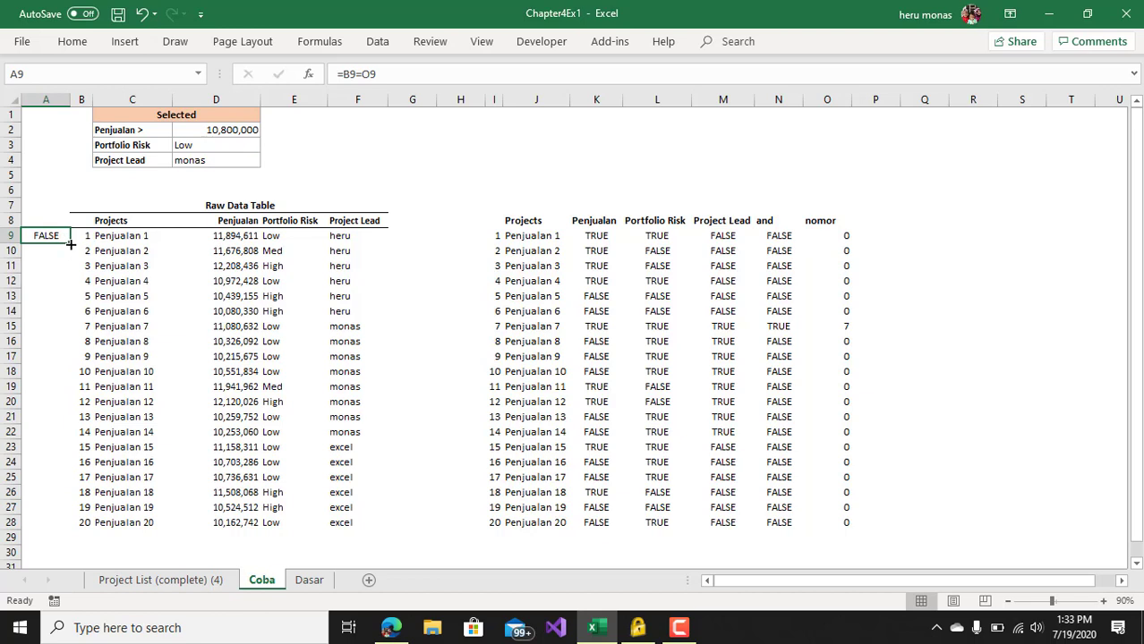
{"action": "left_click_drag", "start_coordinate": [70, 243], "coordinate": [63, 537]}
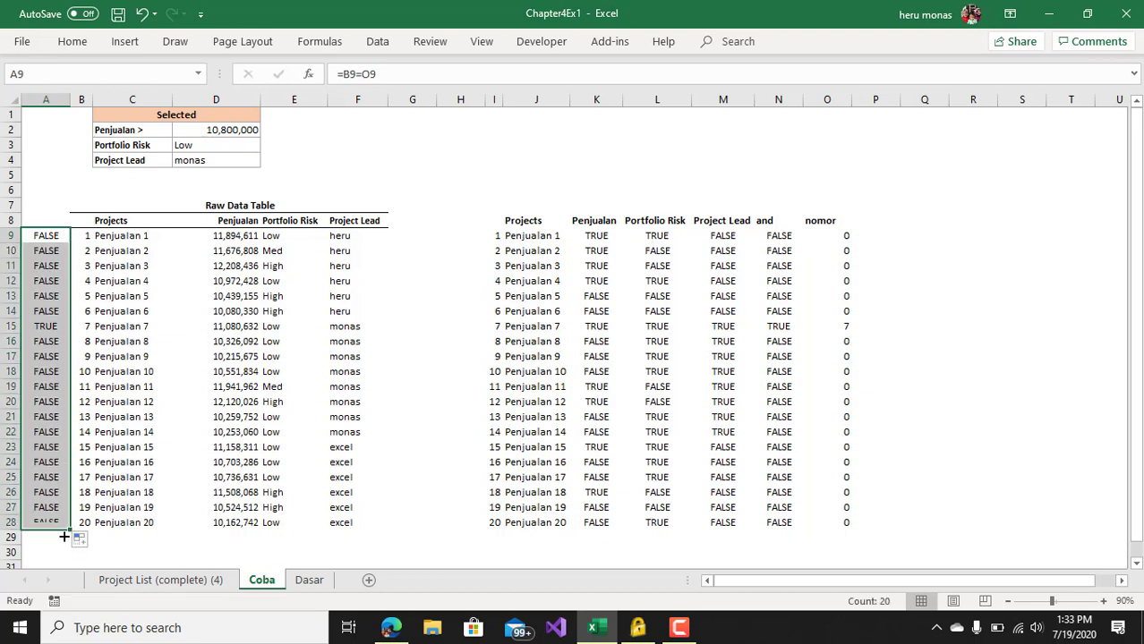
{"action": "left_click", "coordinate": [43, 326]}
{"action": "left_click", "coordinate": [77, 330]}
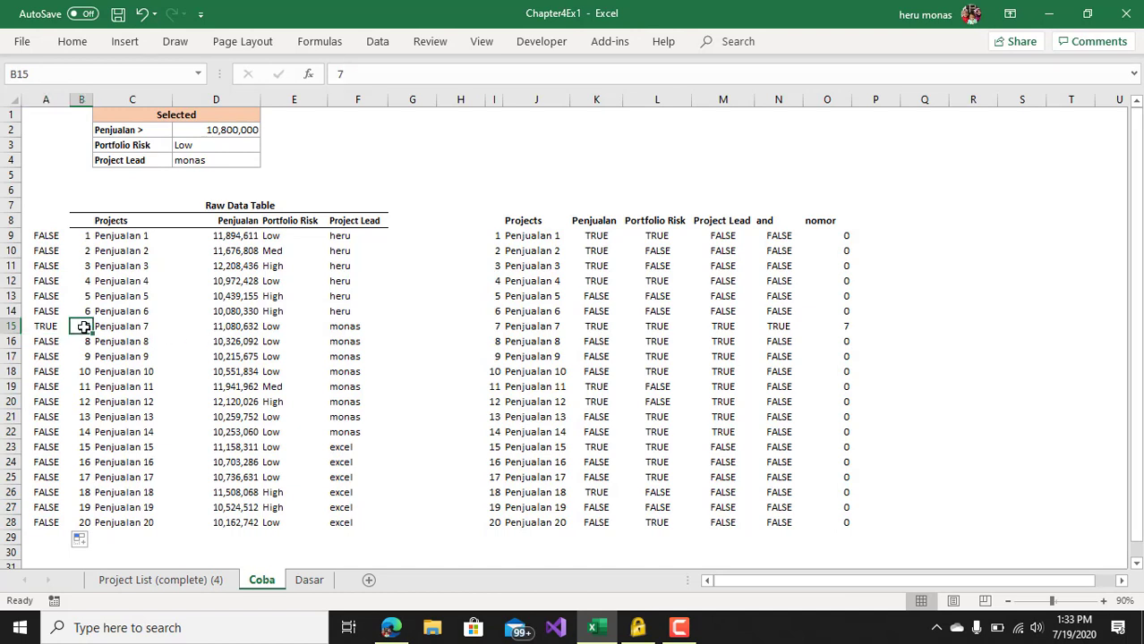
{"action": "left_click", "coordinate": [839, 328]}
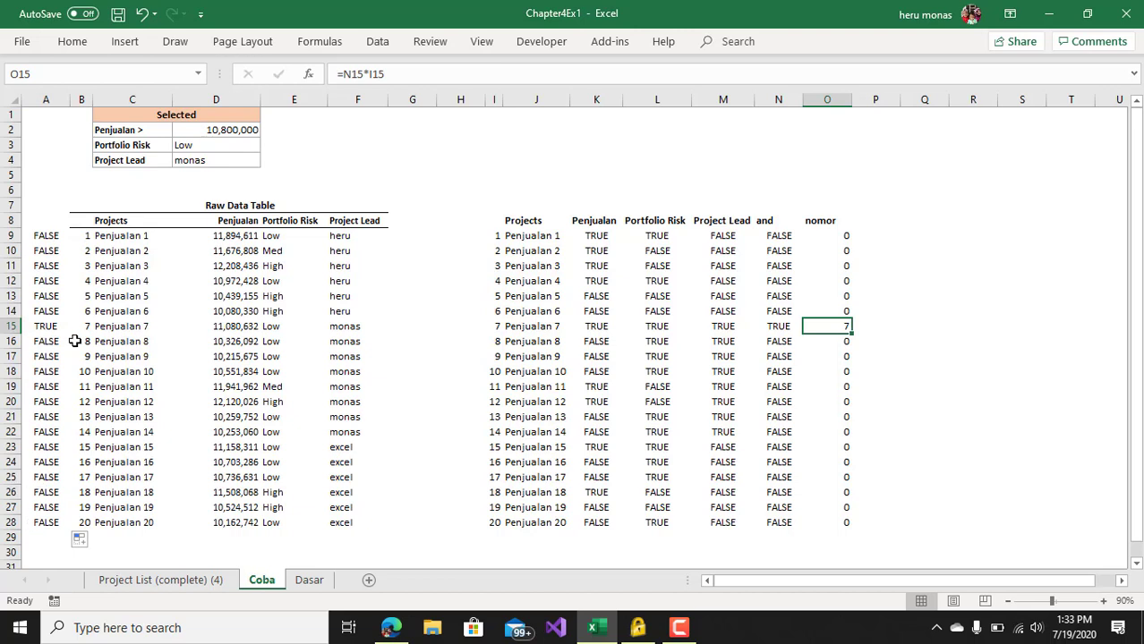
Step: Start a new conditional formatting rule for the raw data B9:F28 that uses a formula to determine which cells to format
{"action": "left_click_drag", "start_coordinate": [79, 235], "coordinate": [365, 524]}
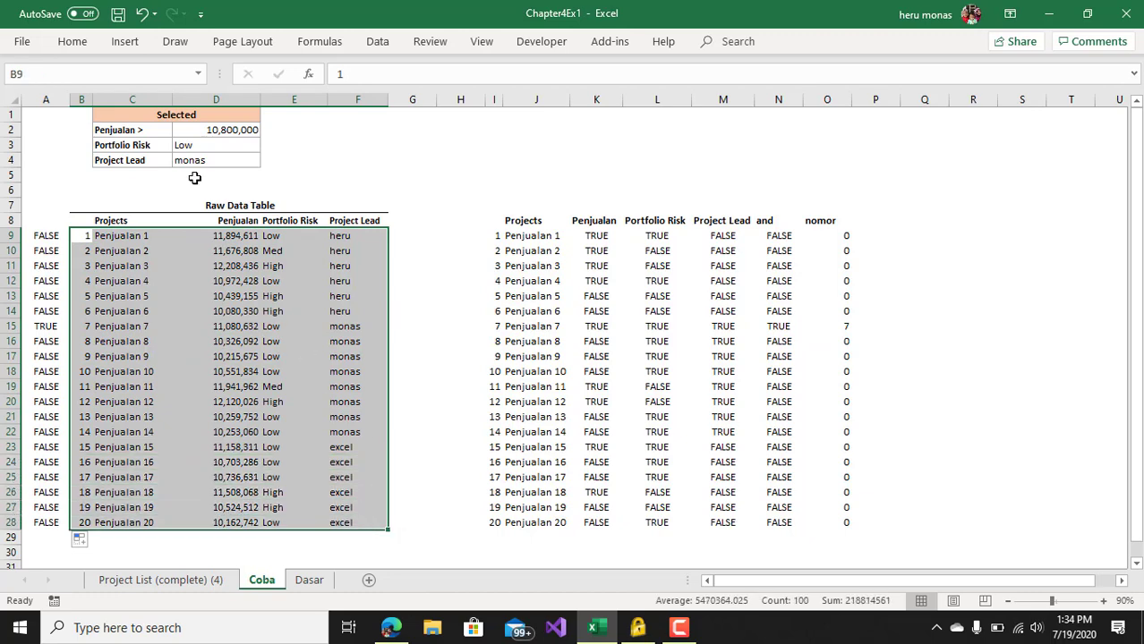
{"action": "left_click", "coordinate": [73, 42]}
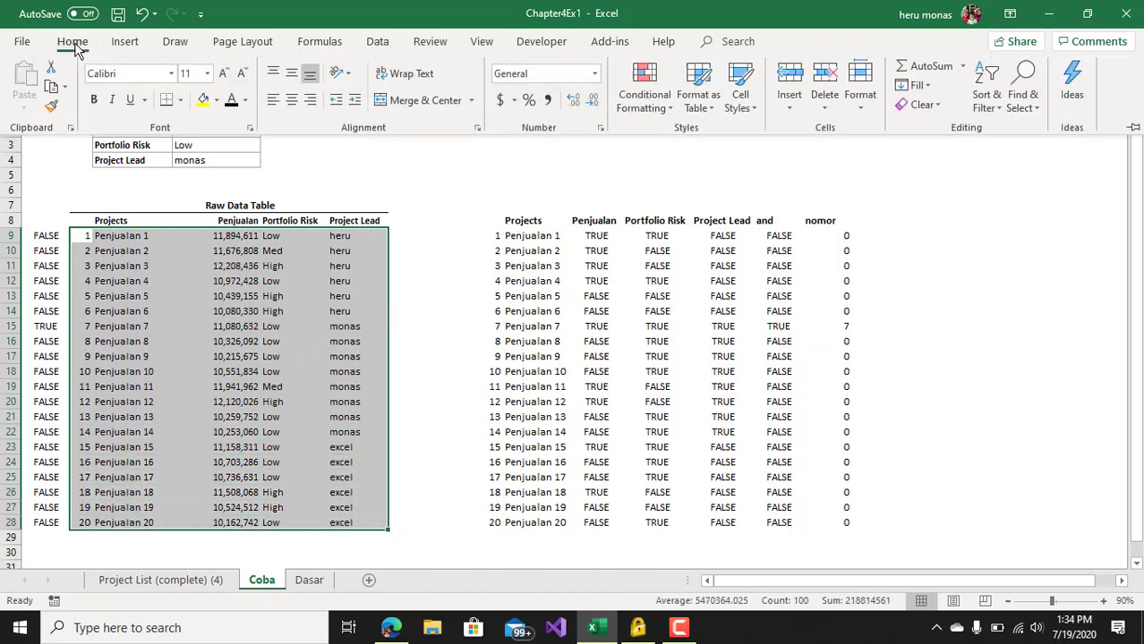
{"action": "left_click", "coordinate": [648, 107]}
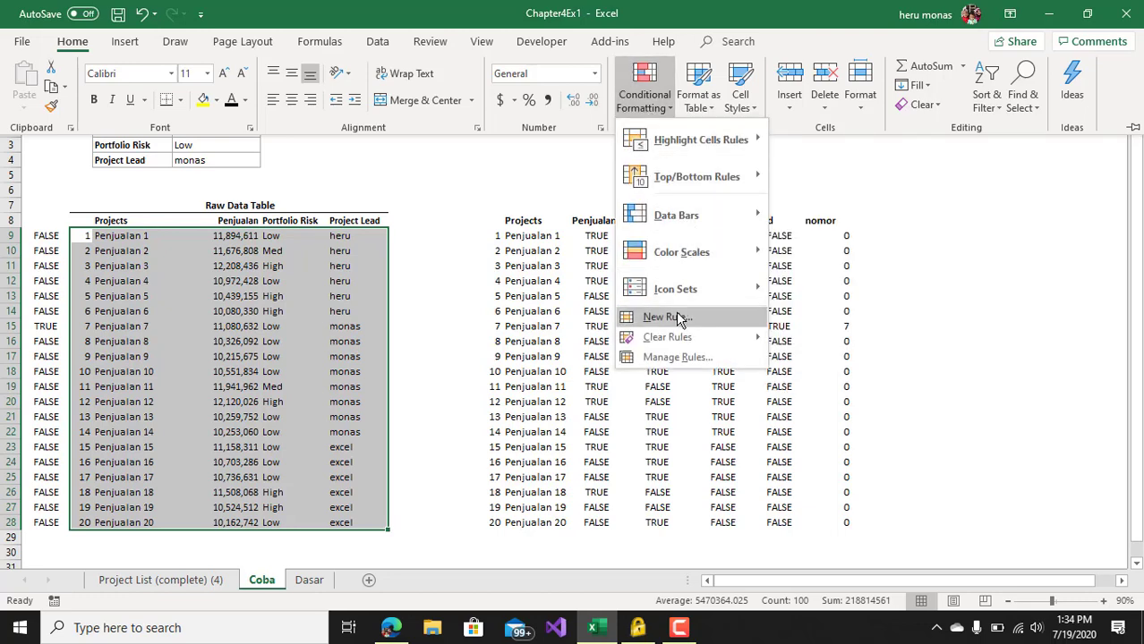
{"action": "double_click", "coordinate": [73, 42]}
{"action": "left_click", "coordinate": [75, 43]}
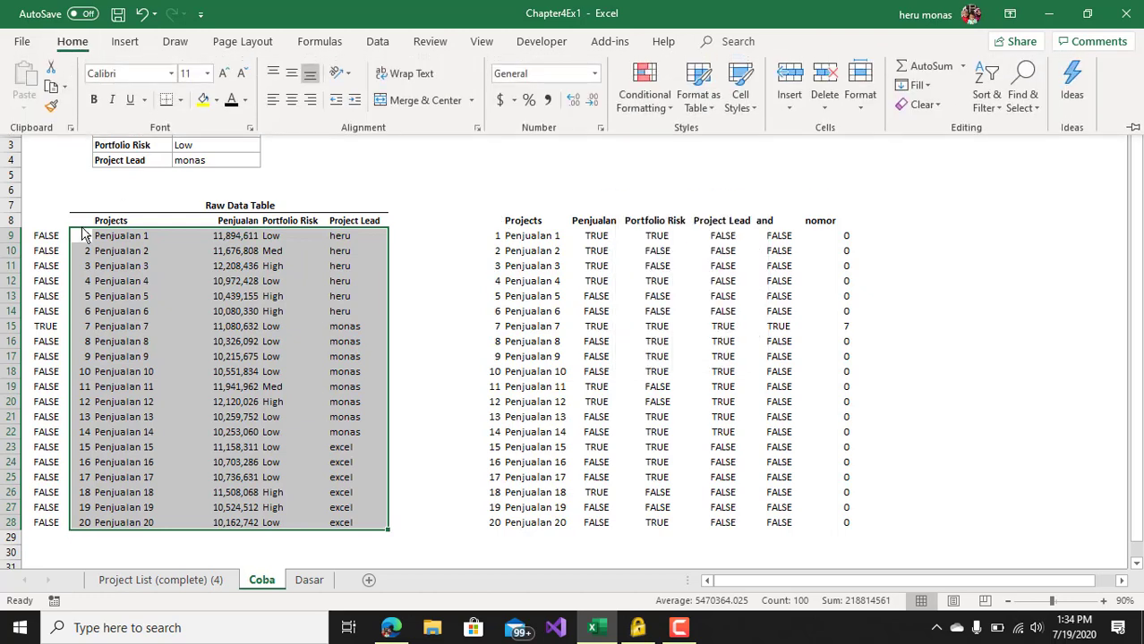
{"action": "left_click", "coordinate": [72, 42]}
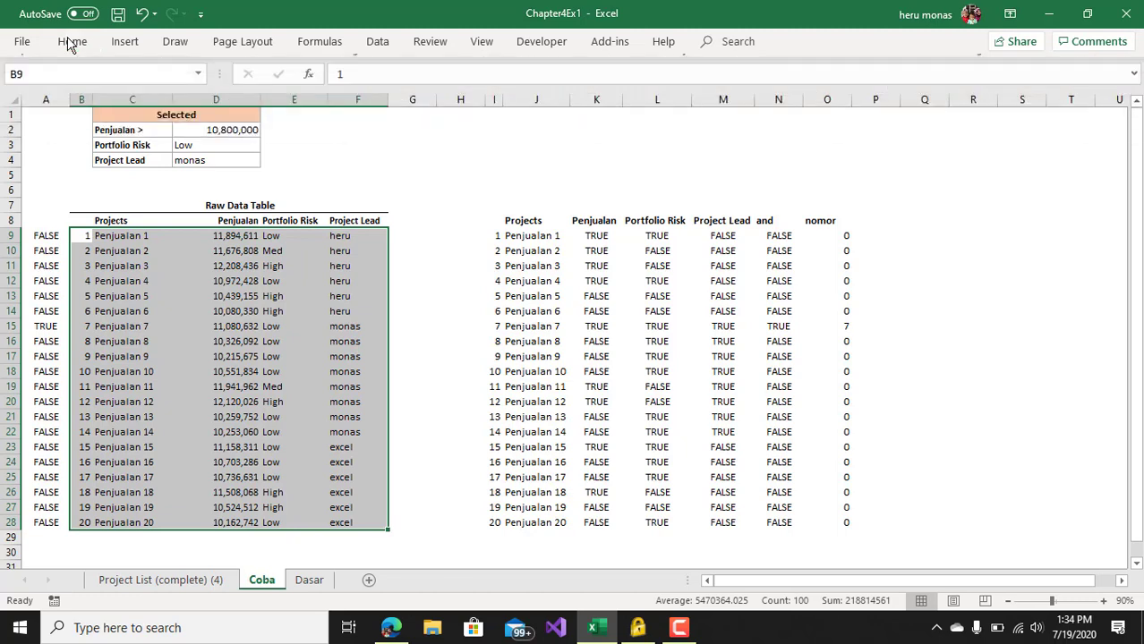
{"action": "left_click", "coordinate": [72, 42]}
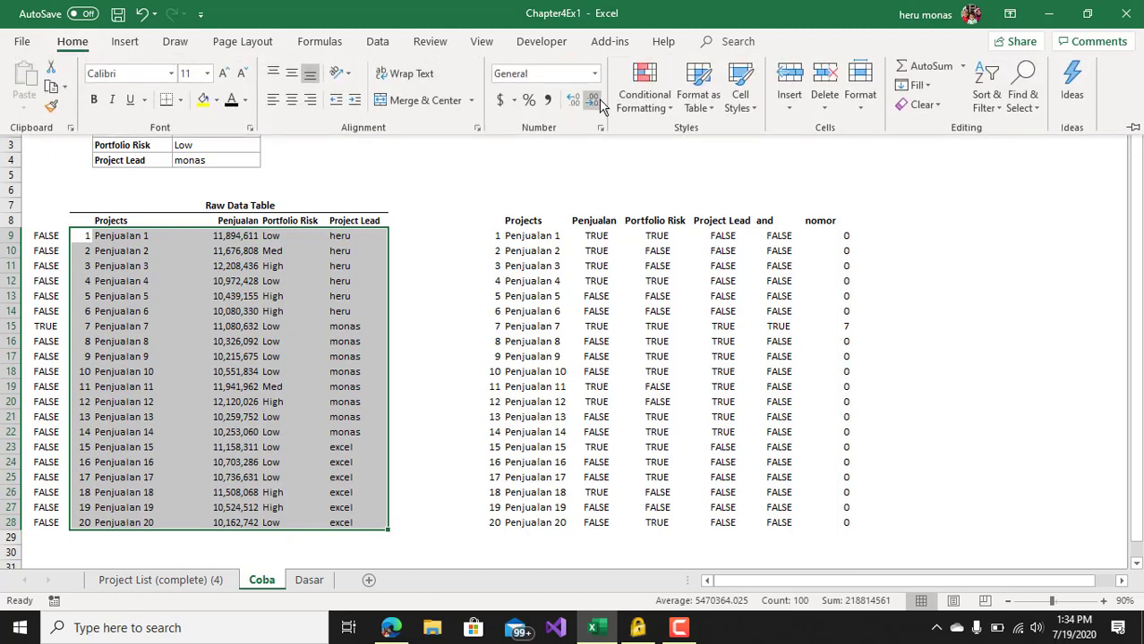
{"action": "left_click", "coordinate": [660, 110]}
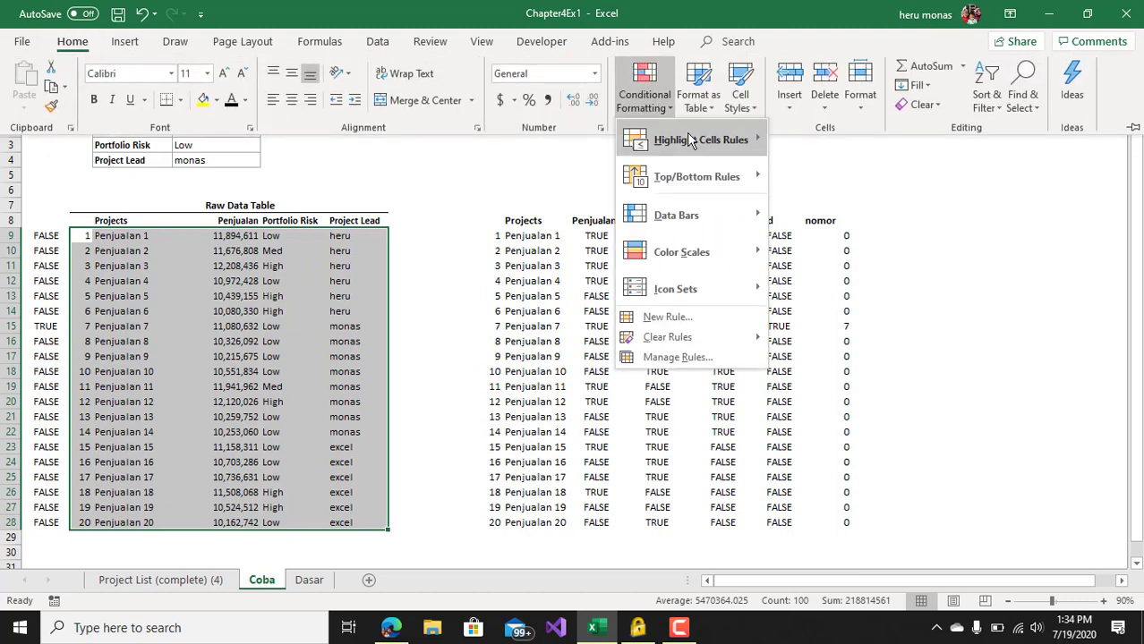
{"action": "left_click", "coordinate": [668, 318]}
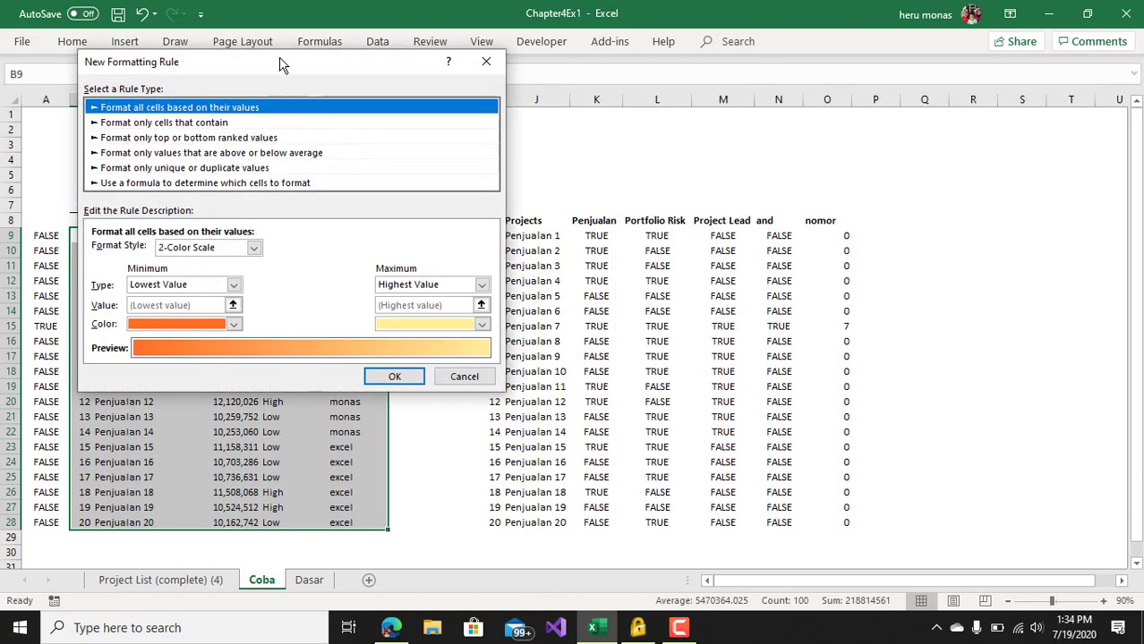
{"action": "left_click_drag", "start_coordinate": [279, 65], "coordinate": [639, 161]}
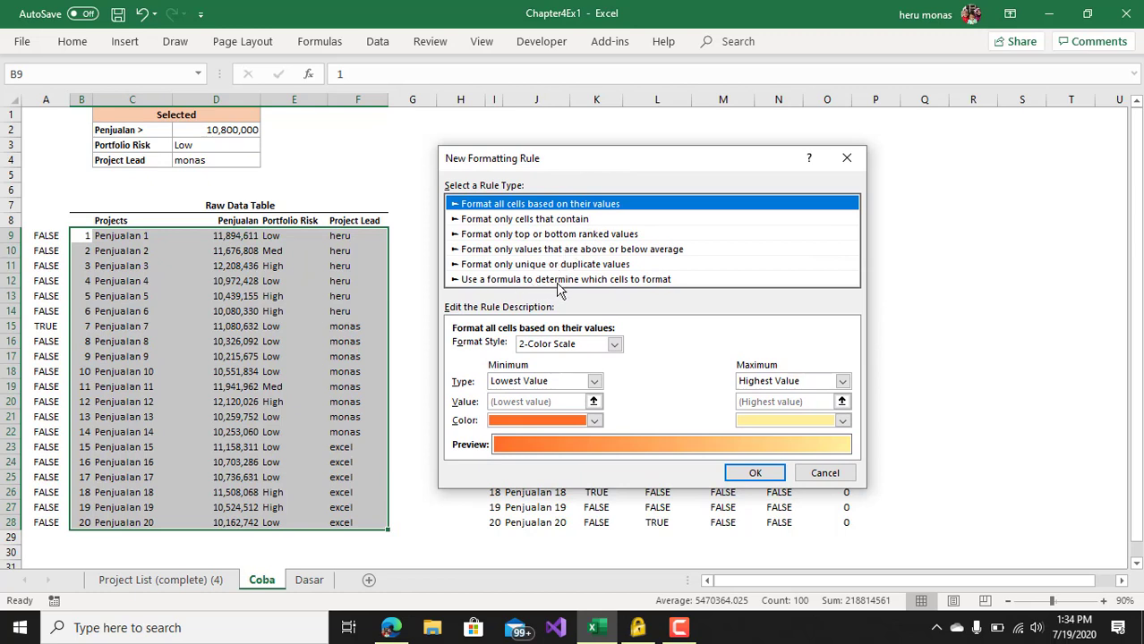
{"action": "left_click", "coordinate": [639, 279]}
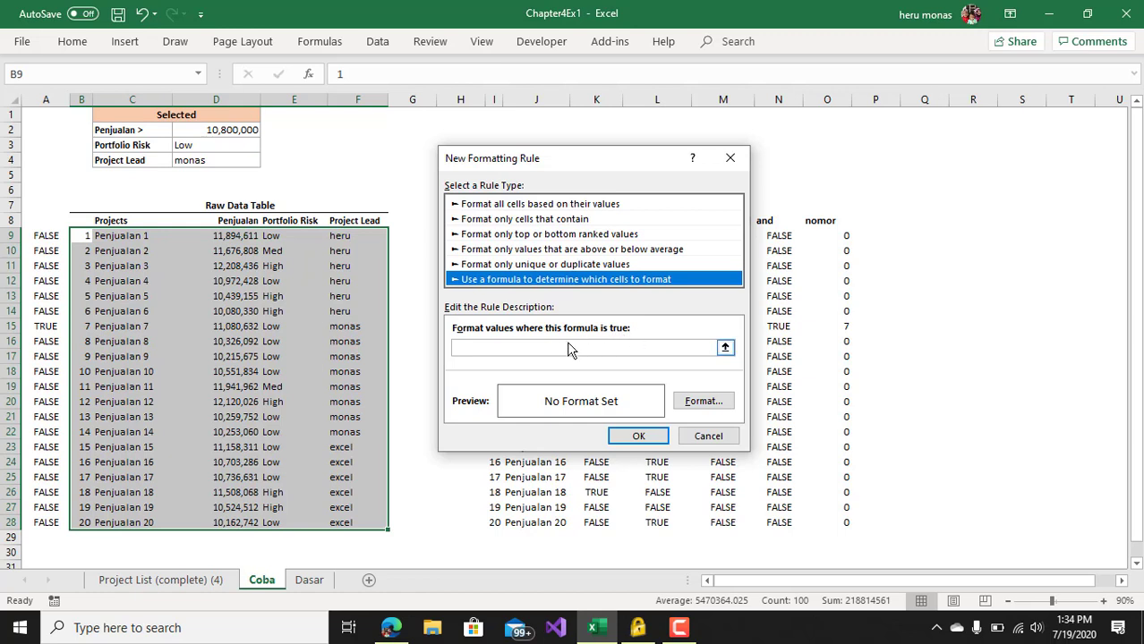
Step: Set the rule's formula to =$A9, with only the column reference locked
{"action": "left_click", "coordinate": [520, 349]}
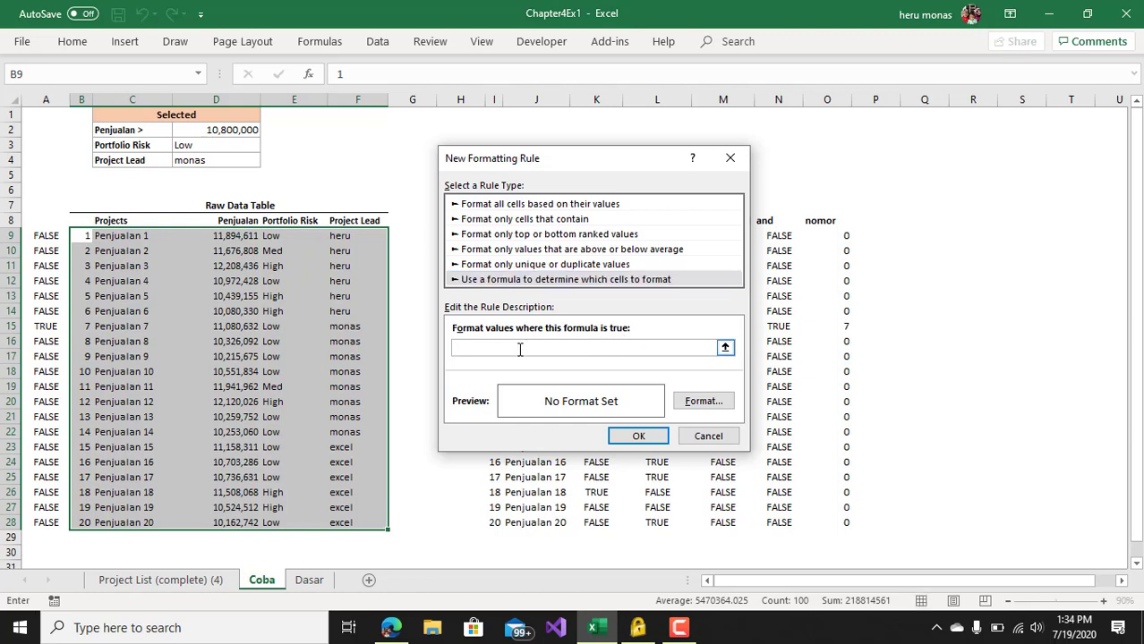
{"action": "left_click", "coordinate": [49, 234]}
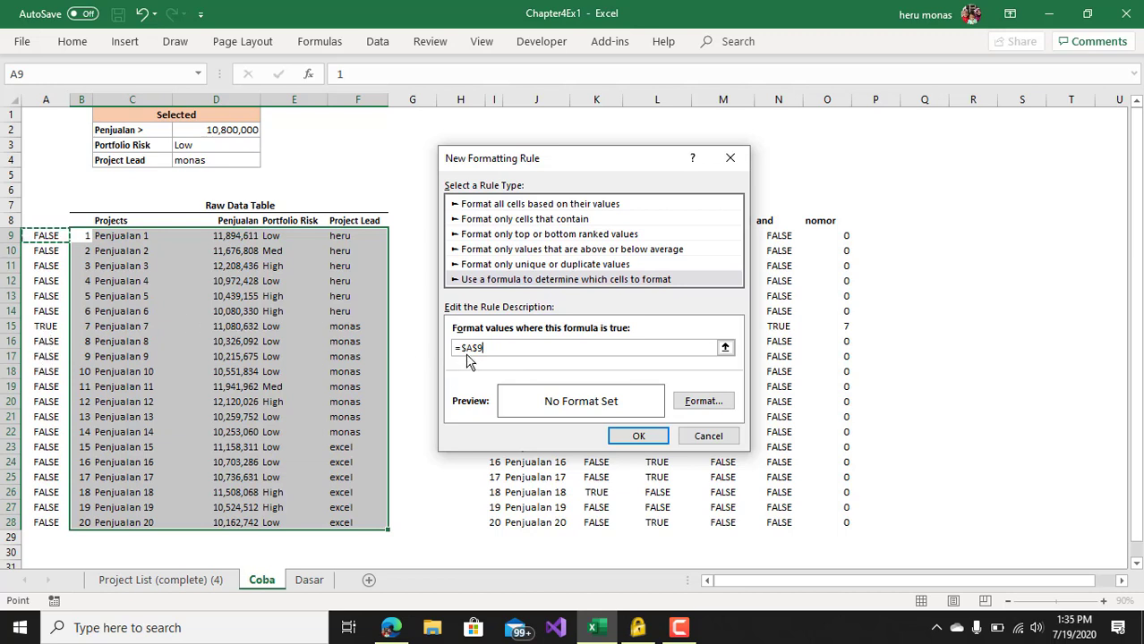
{"action": "left_click_drag", "start_coordinate": [476, 383], "coordinate": [476, 384]}
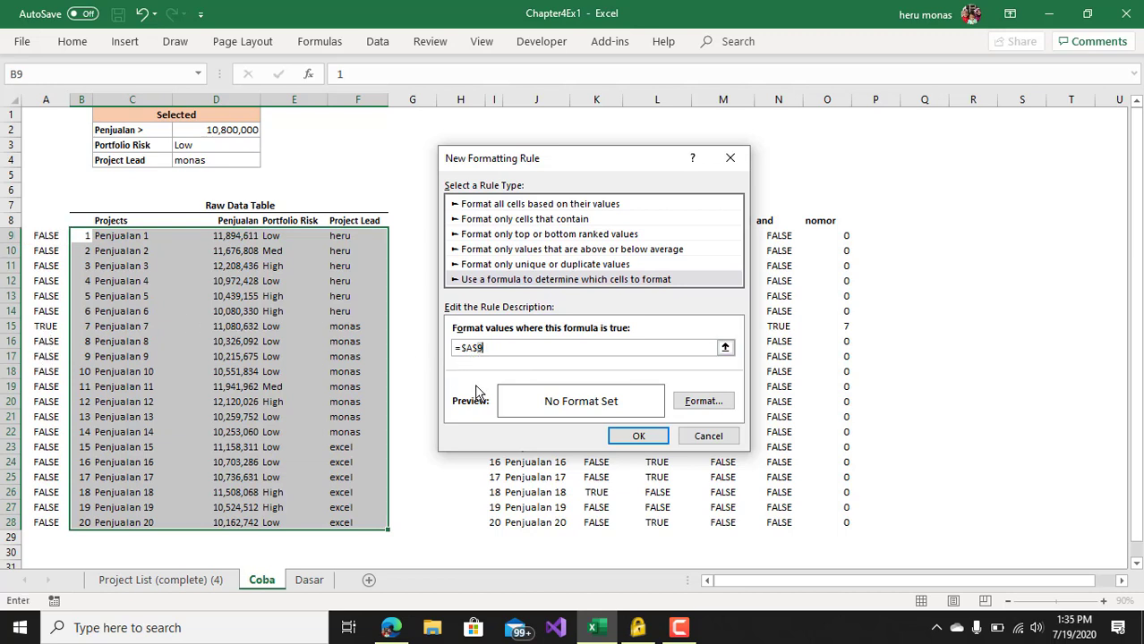
{"action": "left_click", "coordinate": [476, 347]}
Step: Give the rule a light green background fill and apply it to the raw data range
{"action": "left_click", "coordinate": [703, 402]}
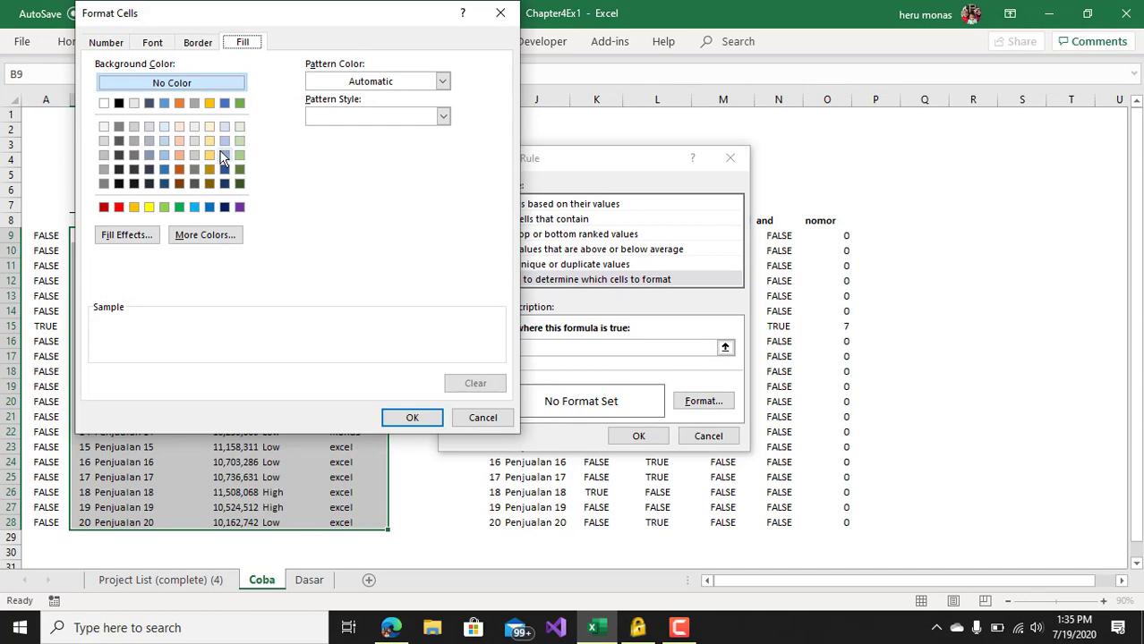
{"action": "left_click", "coordinate": [239, 156]}
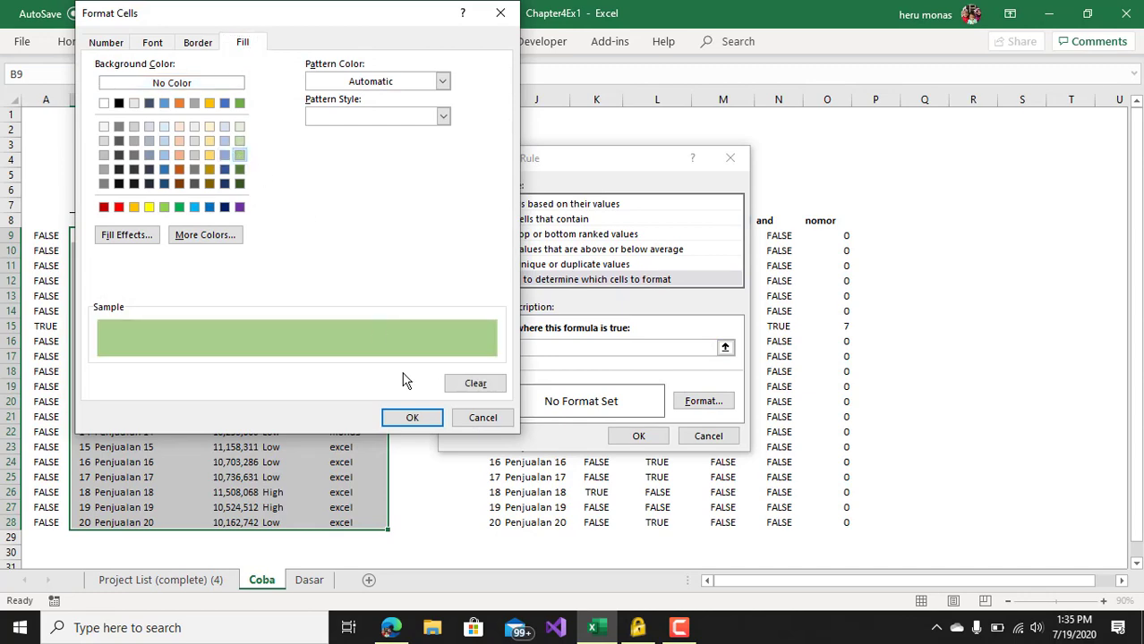
{"action": "left_click", "coordinate": [412, 418]}
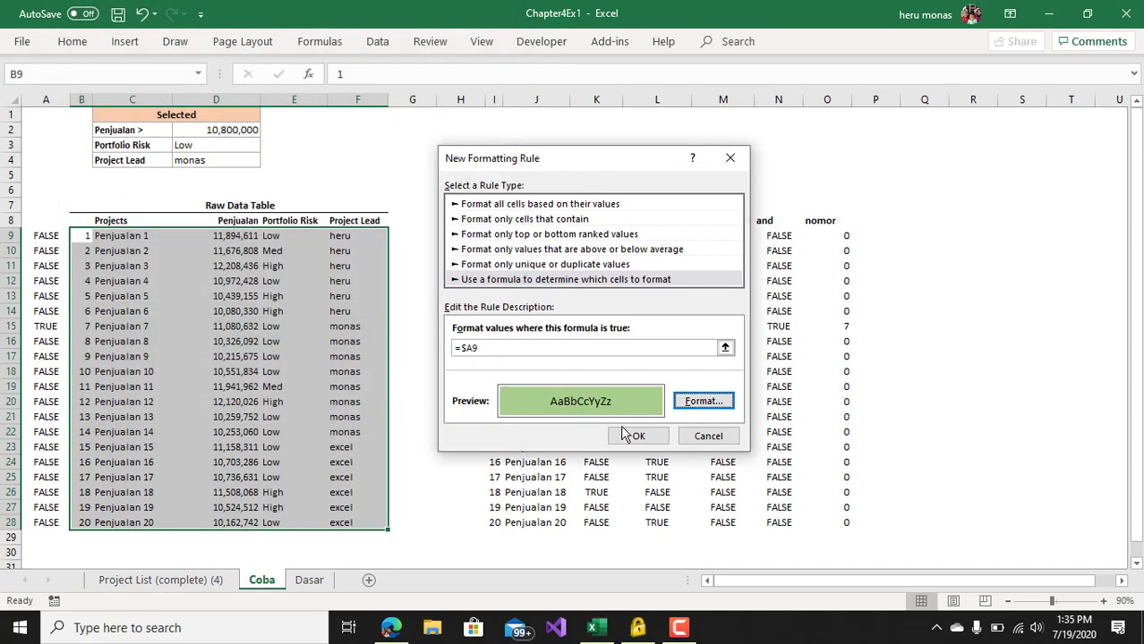
{"action": "left_click", "coordinate": [631, 435]}
{"action": "left_click", "coordinate": [429, 324]}
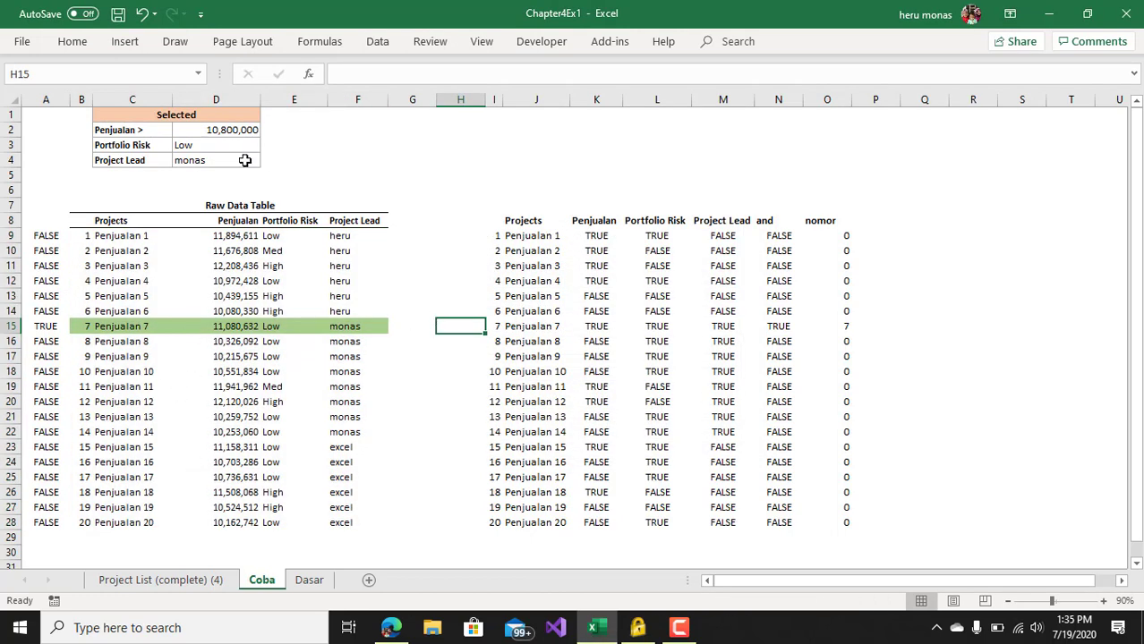
Step: Set the Portfolio Risk criterion in D3 to Med to test the highlighting
{"action": "left_click", "coordinate": [230, 145]}
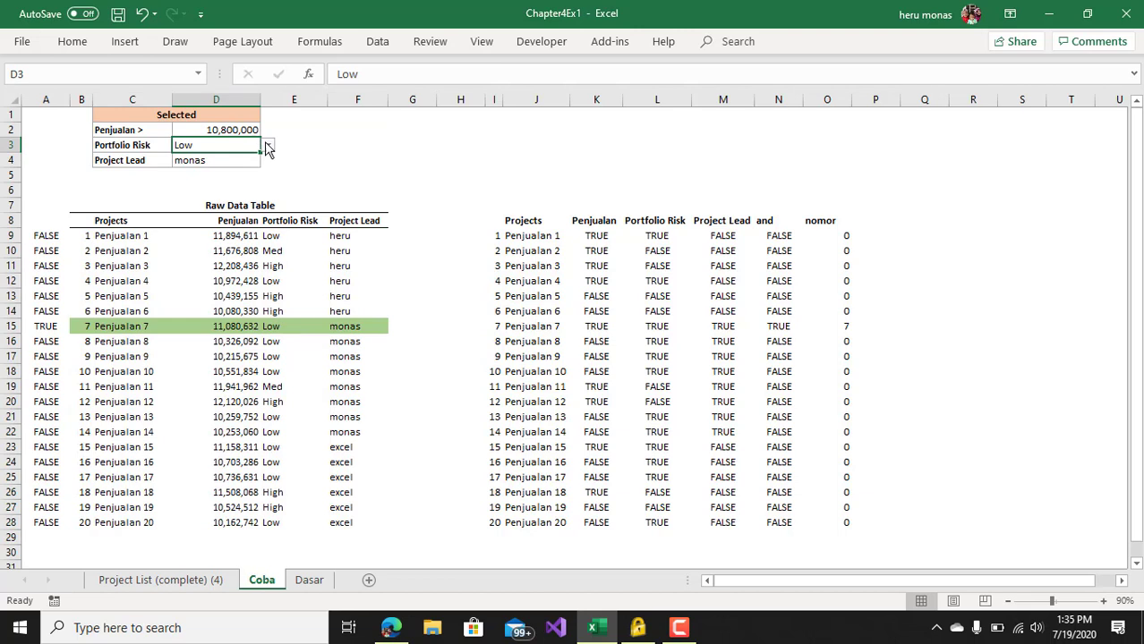
{"action": "left_click", "coordinate": [268, 146]}
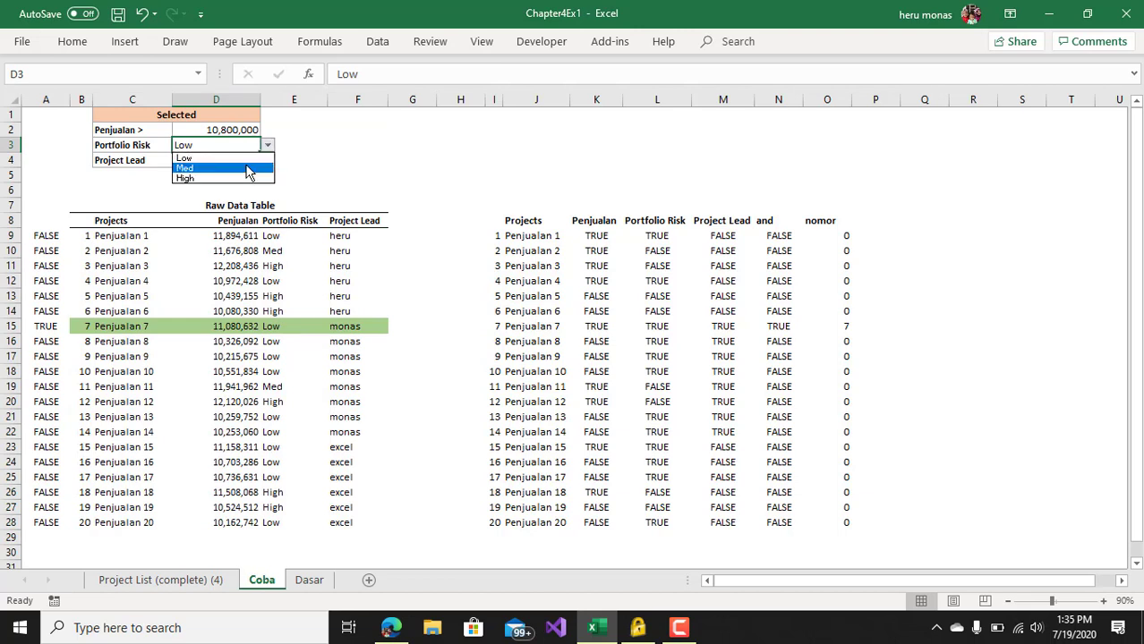
{"action": "left_click", "coordinate": [247, 167]}
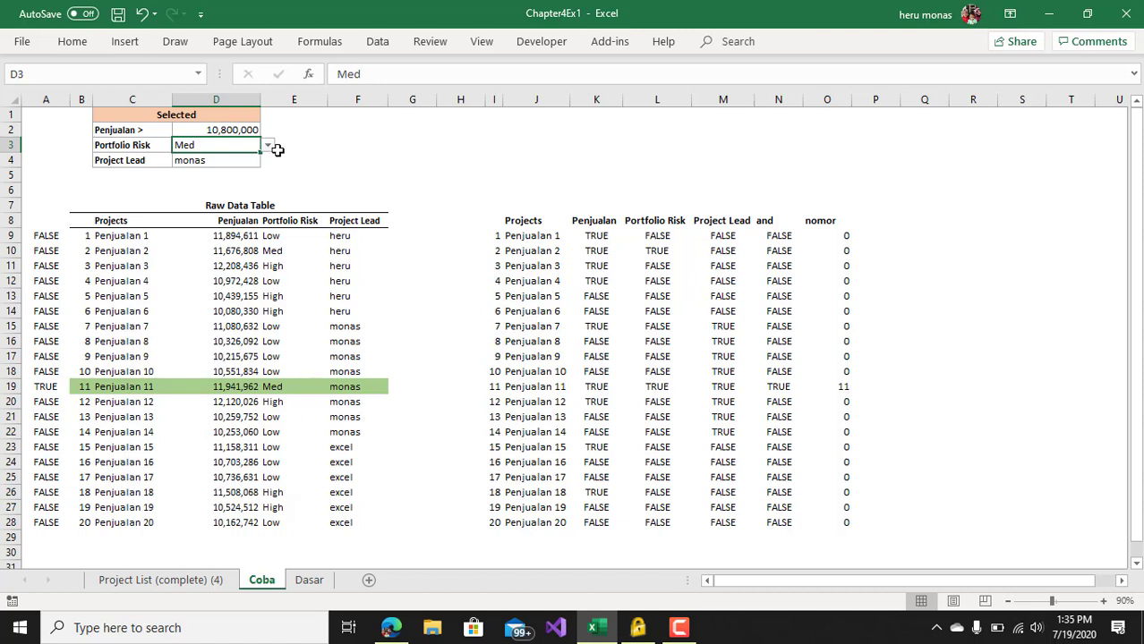
Step: Set the Penjualan > criterion in D2 to 10,000,000
{"action": "left_click", "coordinate": [232, 130]}
{"action": "type", "text": "10"}
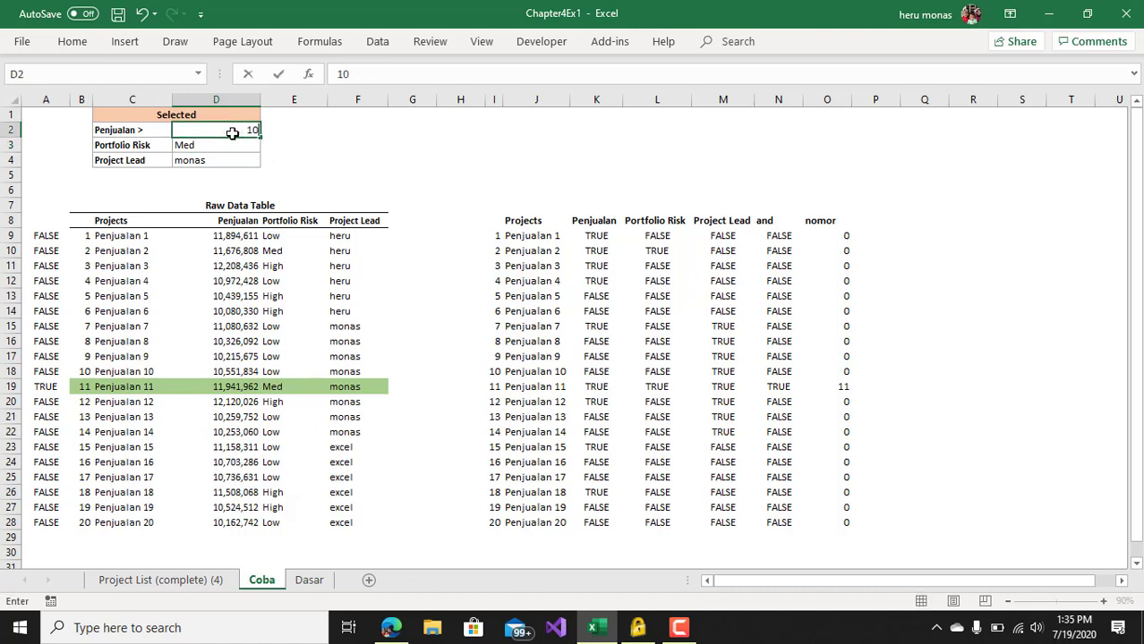
{"action": "type", "text": ",00"}
{"action": "type", "text": "0,000"}
{"action": "key", "text": "Return"}
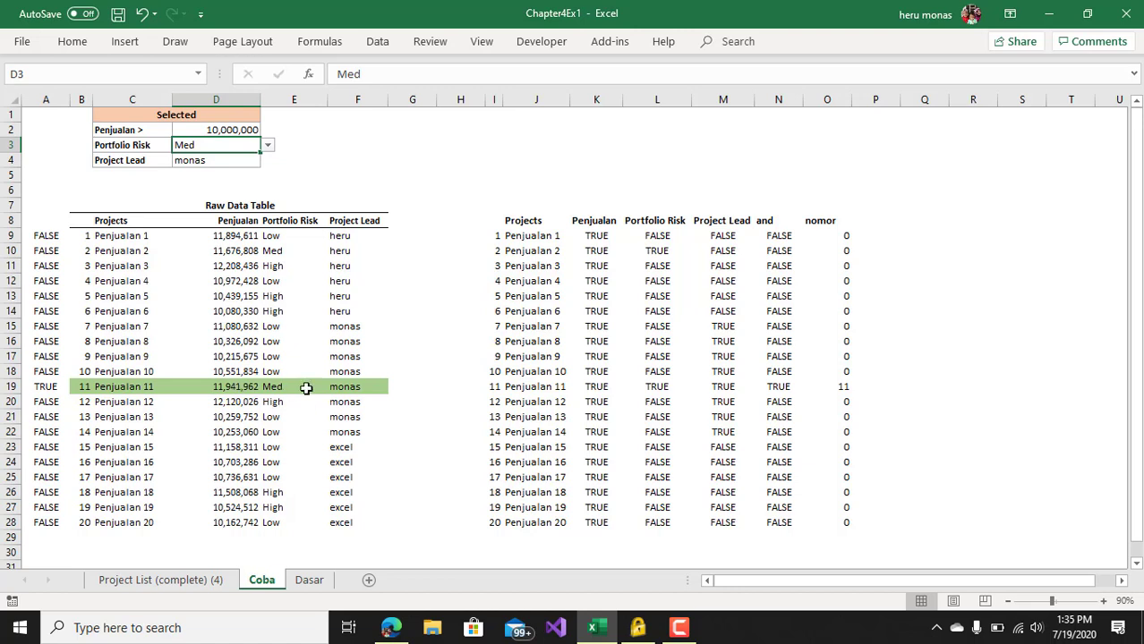
Step: Set the Portfolio Risk criterion in D3 to Low and the Project Lead criterion in D4 to excel
{"action": "left_click", "coordinate": [267, 145]}
{"action": "left_click", "coordinate": [255, 155]}
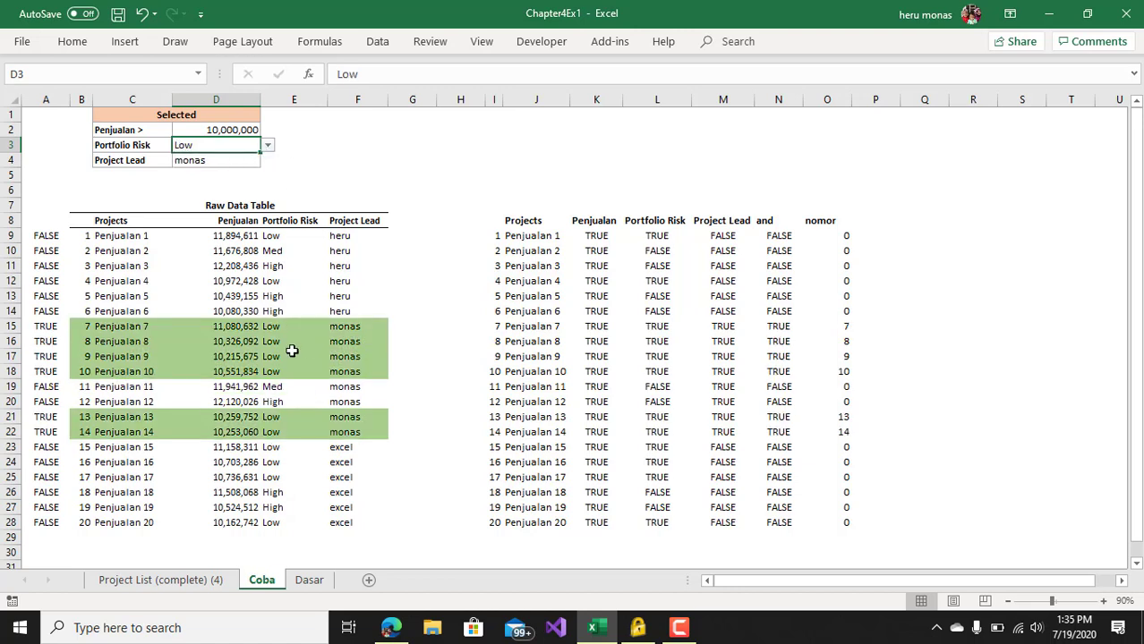
{"action": "left_click", "coordinate": [236, 158]}
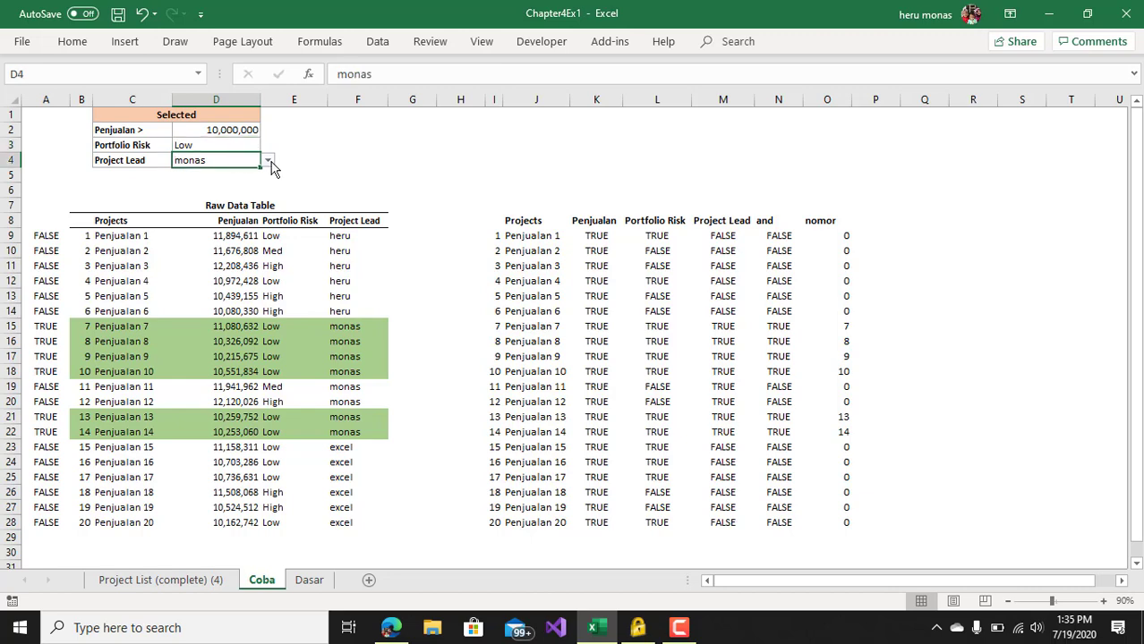
{"action": "left_click", "coordinate": [268, 160]}
{"action": "left_click", "coordinate": [252, 195]}
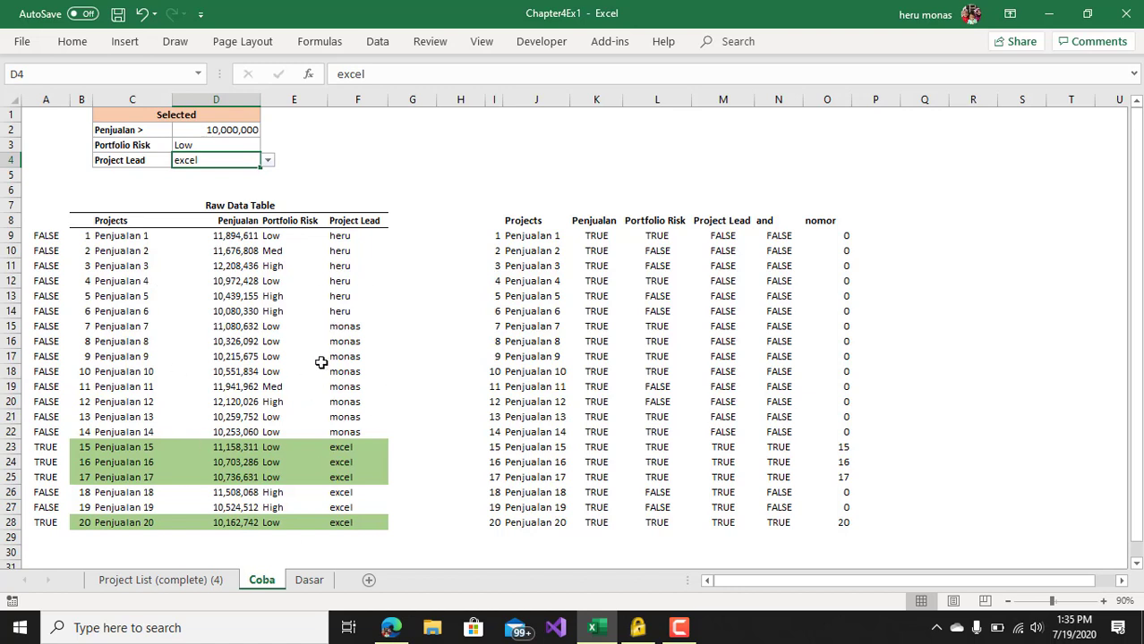
Step: Set the font color of the TRUE/FALSE results in A9:A28 to white and shrink column A to a sliver
{"action": "left_click_drag", "start_coordinate": [47, 235], "coordinate": [46, 522]}
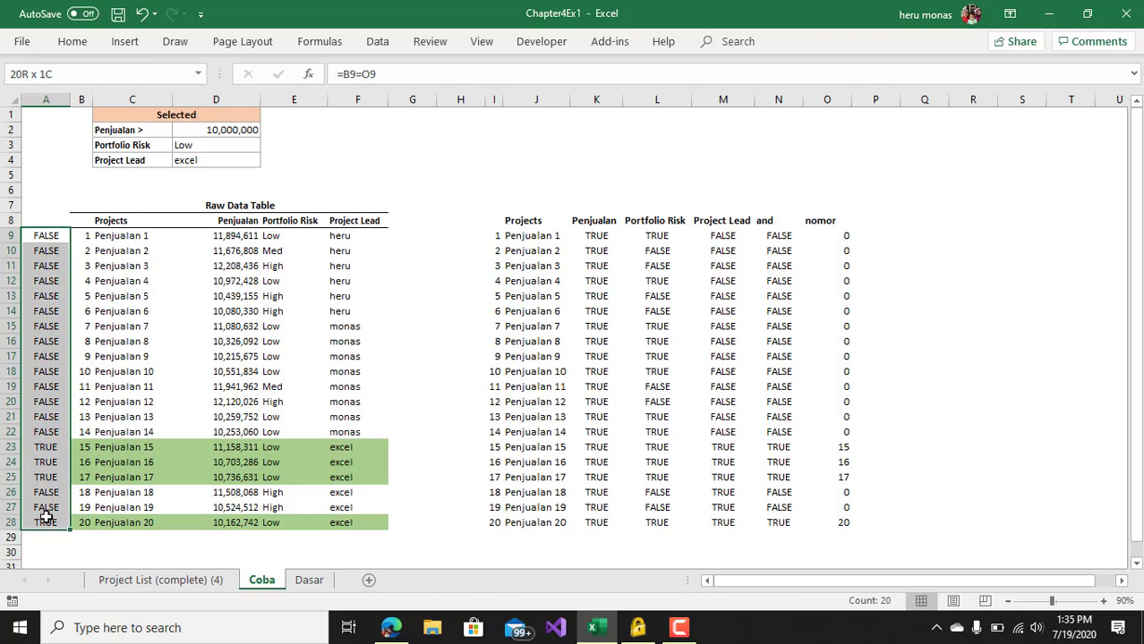
{"action": "left_click", "coordinate": [73, 41]}
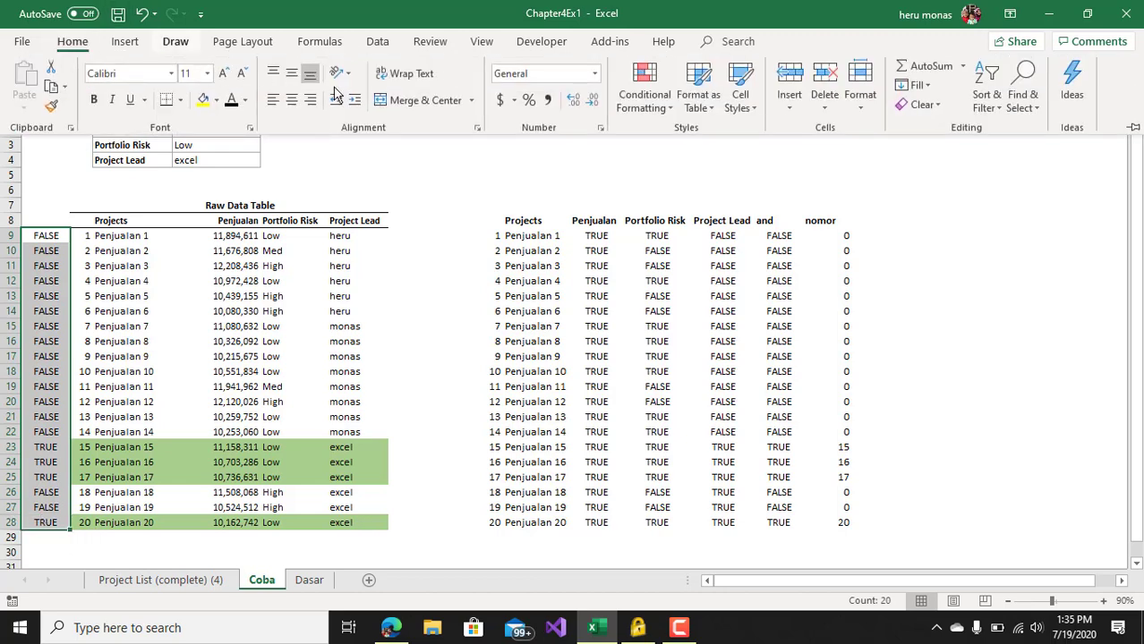
{"action": "left_click", "coordinate": [248, 100]}
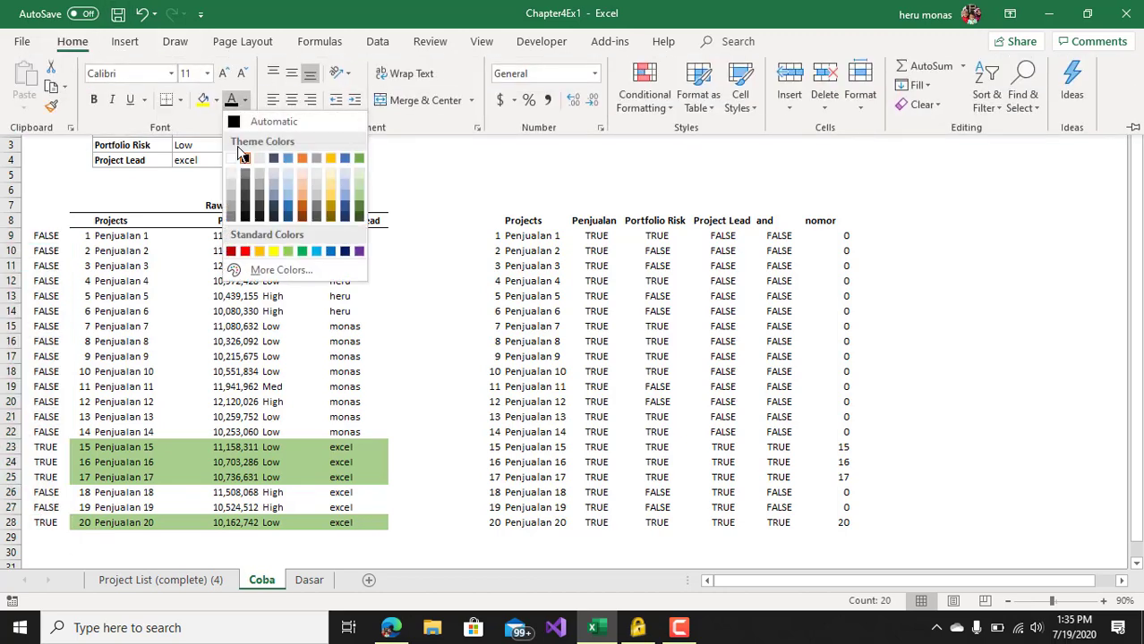
{"action": "left_click", "coordinate": [232, 157]}
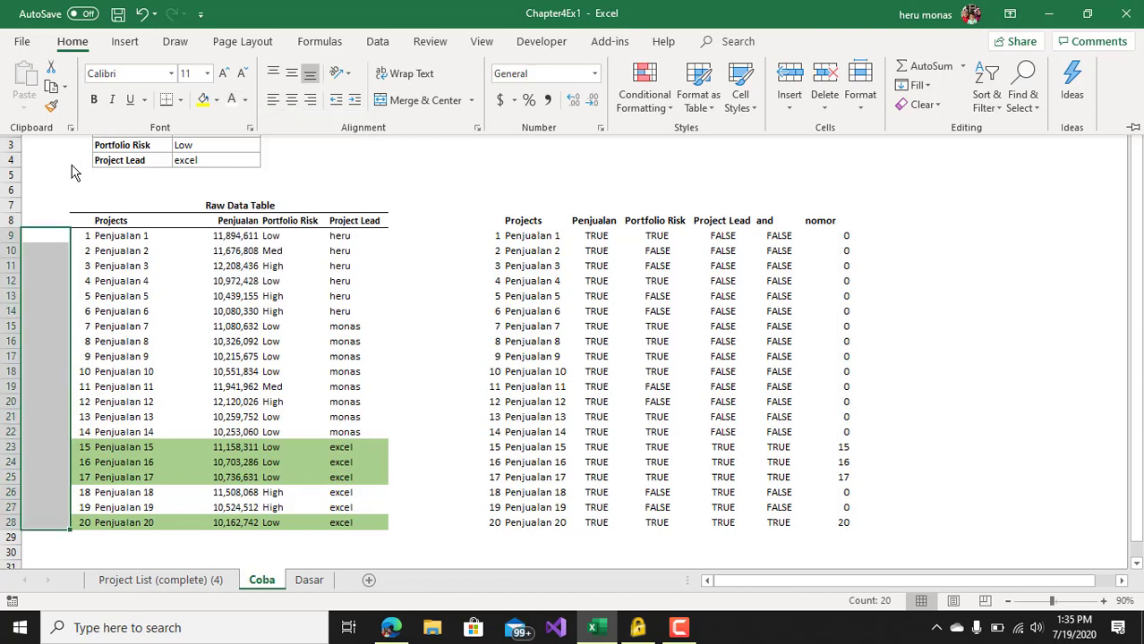
{"action": "left_click_drag", "start_coordinate": [73, 101], "coordinate": [25, 101]}
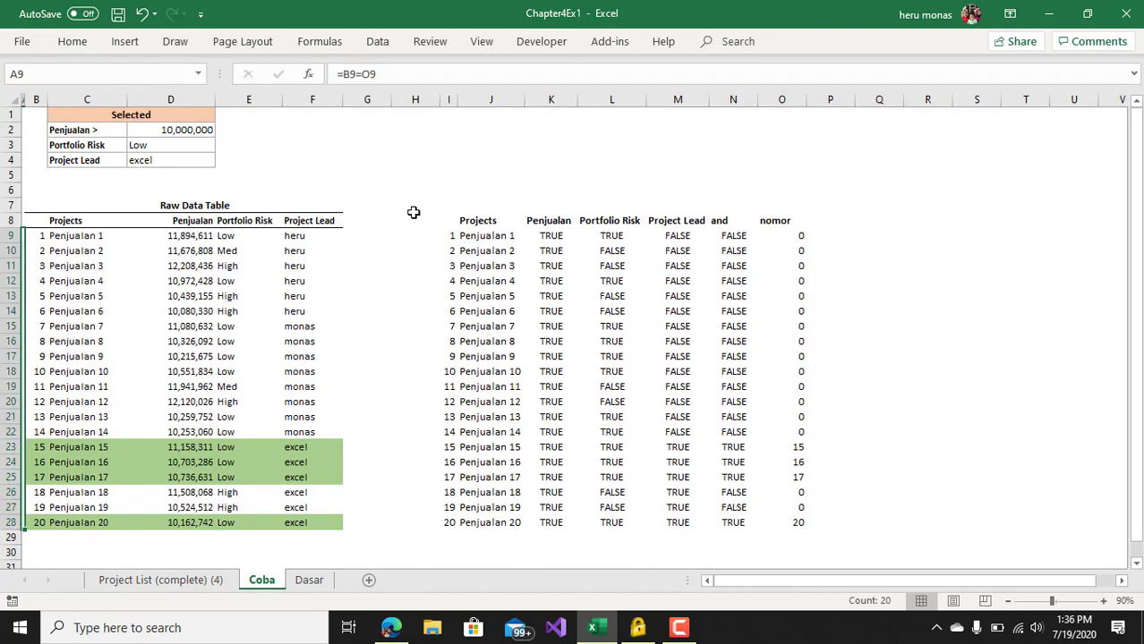
{"action": "left_click", "coordinate": [392, 188]}
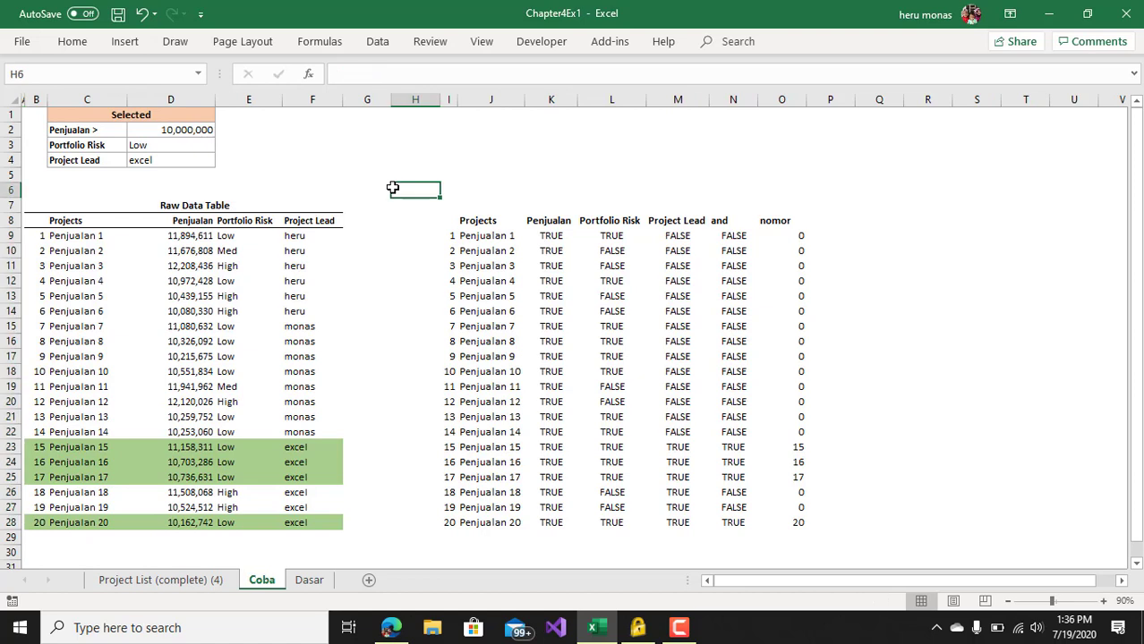
Step: Test the highlighting by setting the Portfolio Risk criterion in D3 to High, and return it to Low
{"action": "left_click", "coordinate": [197, 146]}
{"action": "left_click", "coordinate": [222, 152]}
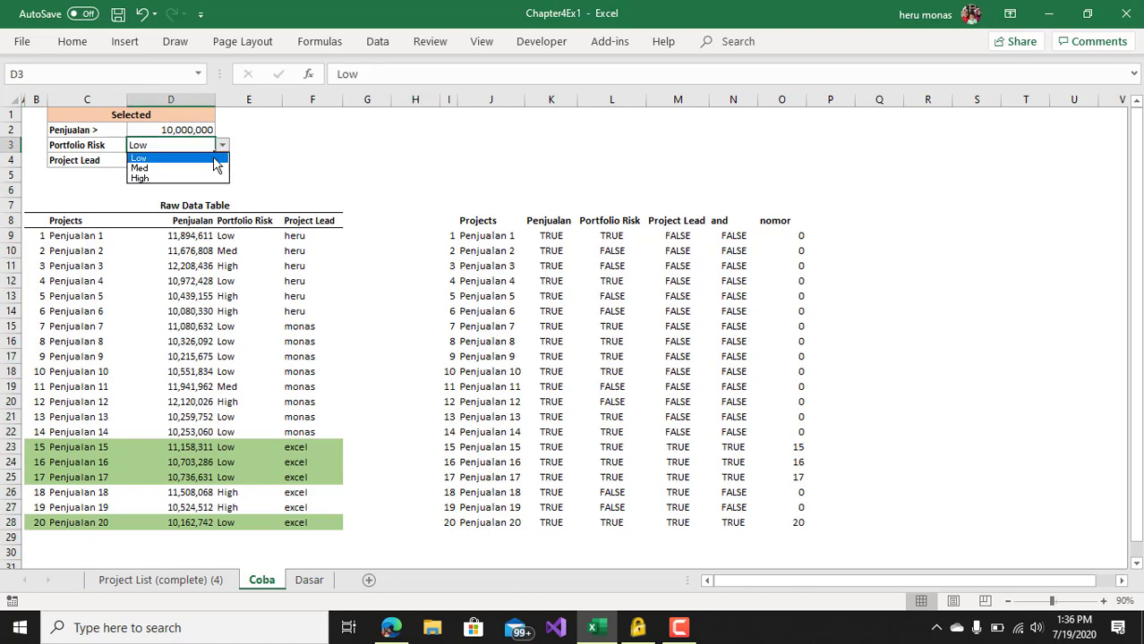
{"action": "left_click", "coordinate": [202, 183]}
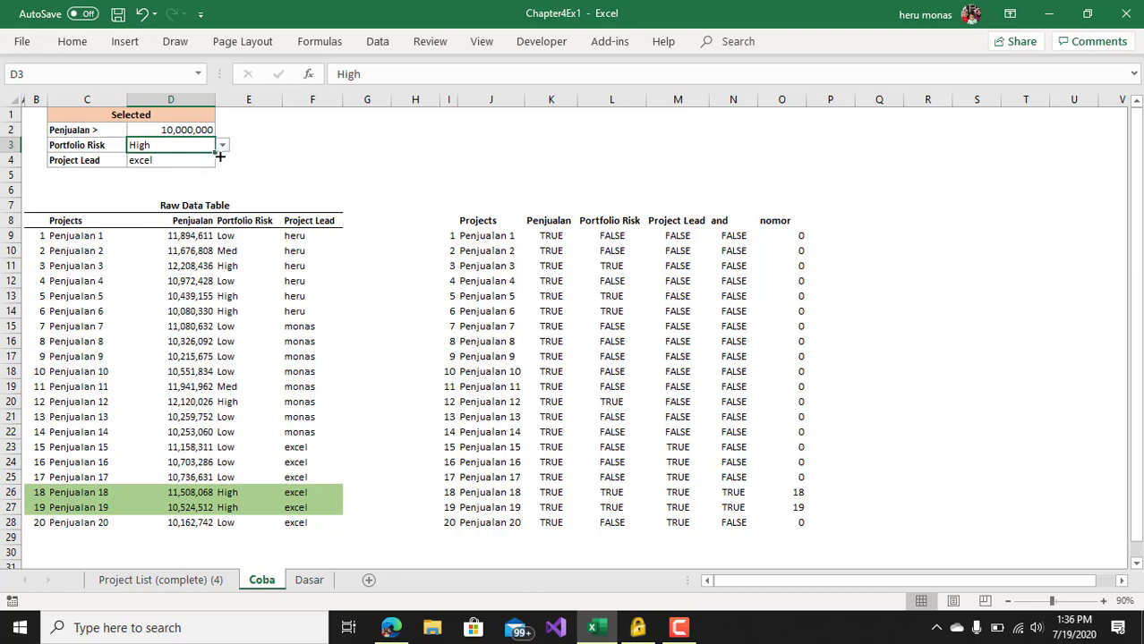
{"action": "left_click", "coordinate": [223, 146]}
{"action": "left_click", "coordinate": [213, 160]}
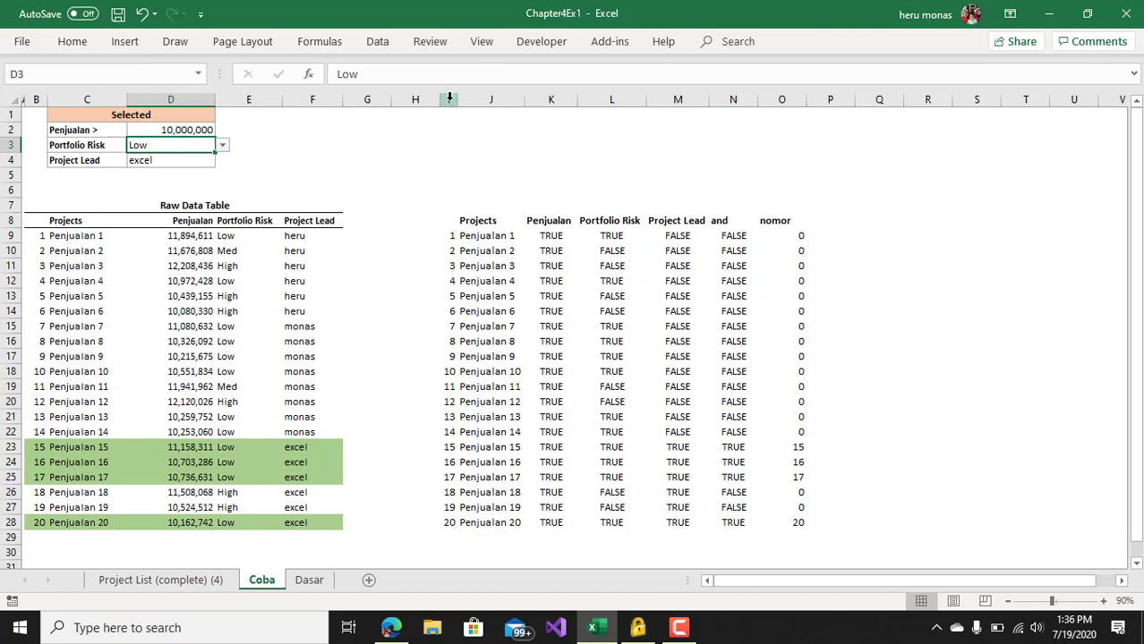
Step: Hide the helper table columns I through P
{"action": "left_click_drag", "start_coordinate": [449, 99], "coordinate": [807, 145]}
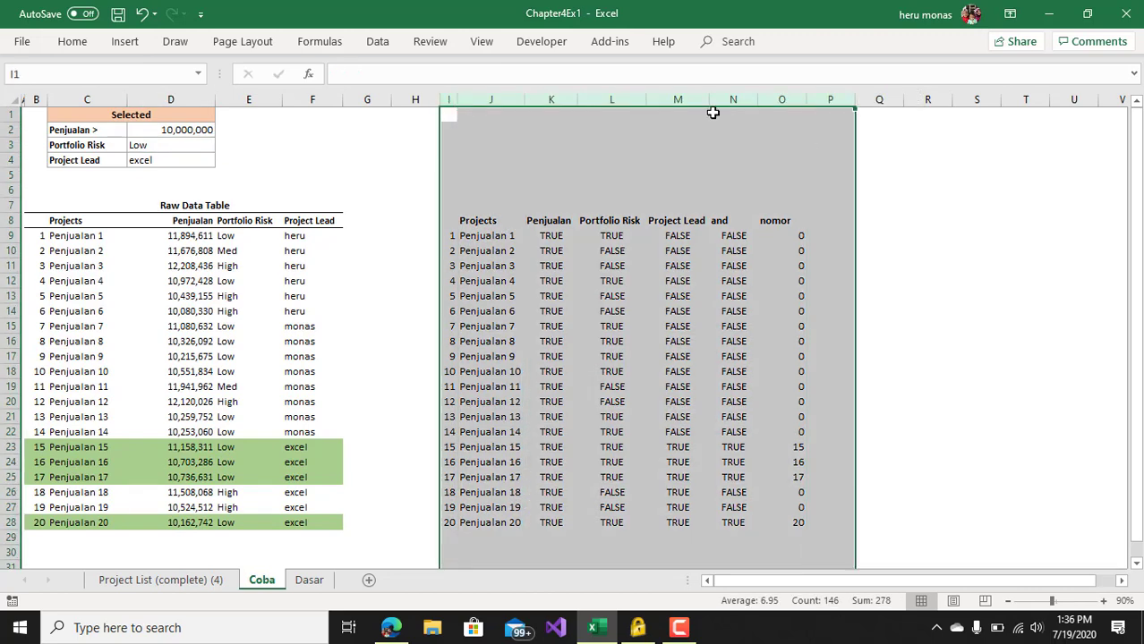
{"action": "right_click", "coordinate": [691, 99]}
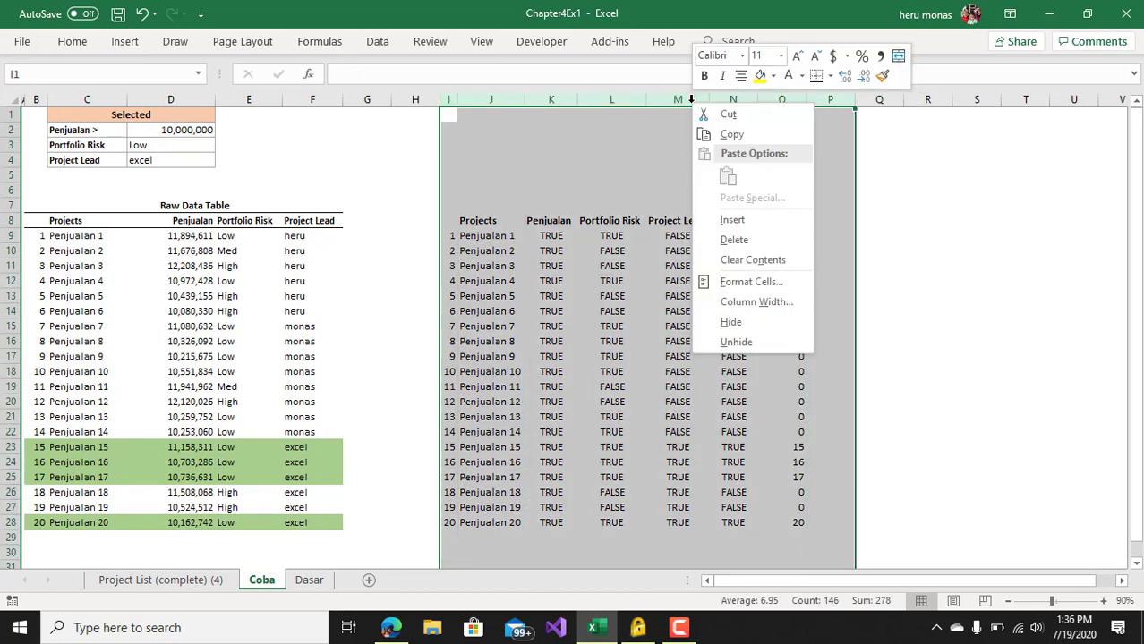
{"action": "left_click", "coordinate": [729, 325]}
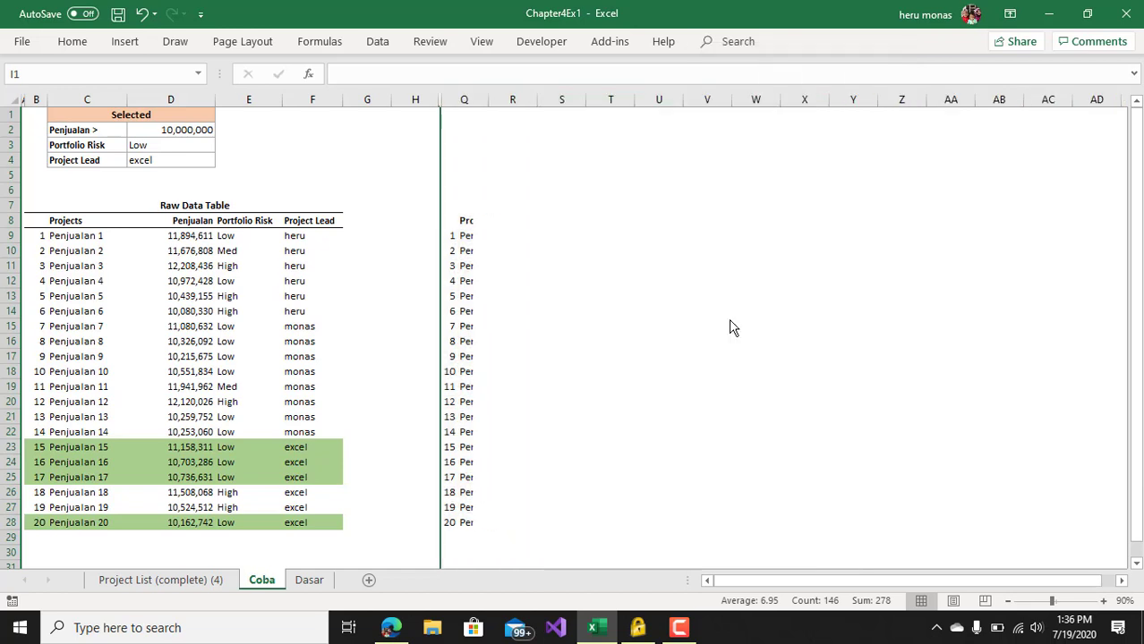
{"action": "left_click", "coordinate": [548, 306]}
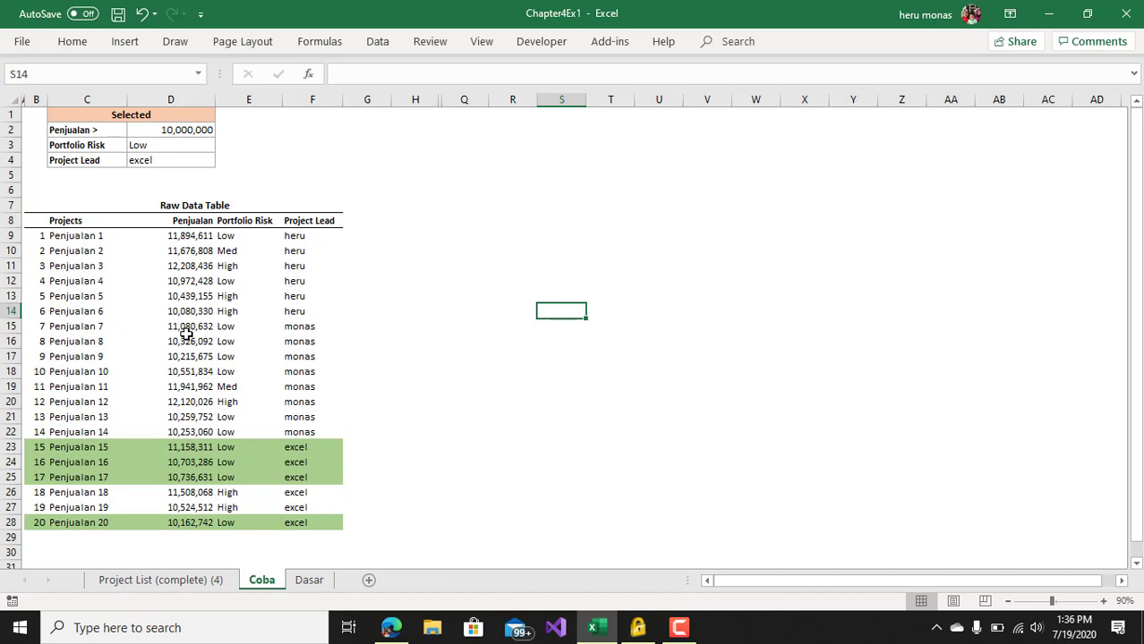
Step: Set the Penjualan > criterion in D2 to 11,000,000
{"action": "left_click", "coordinate": [199, 135]}
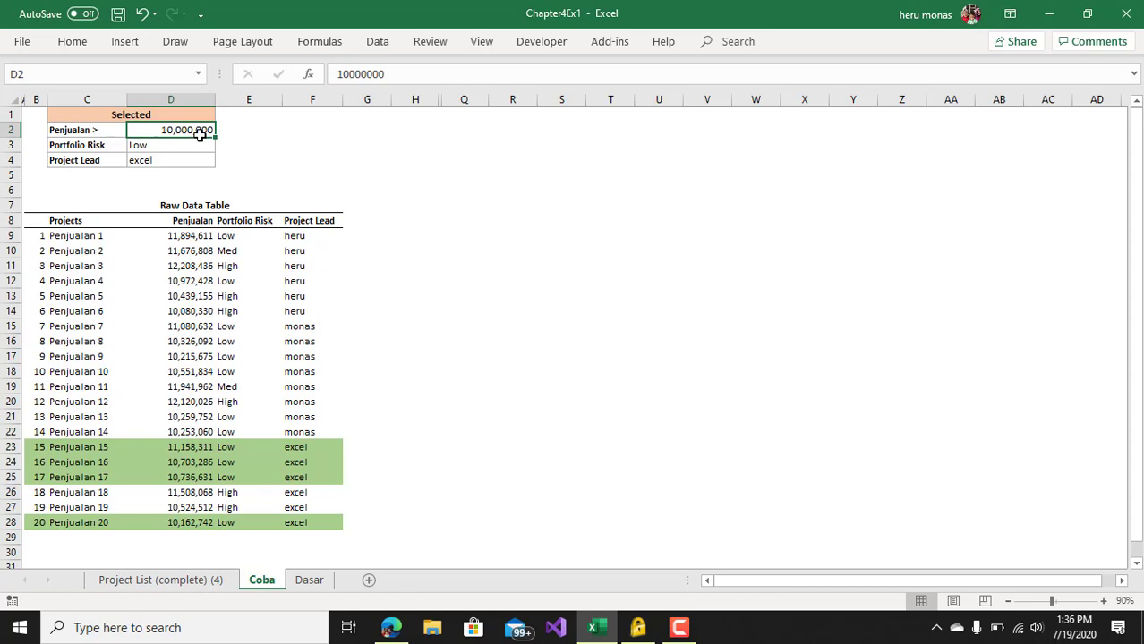
{"action": "type", "text": "11,"}
{"action": "type", "text": "0"}
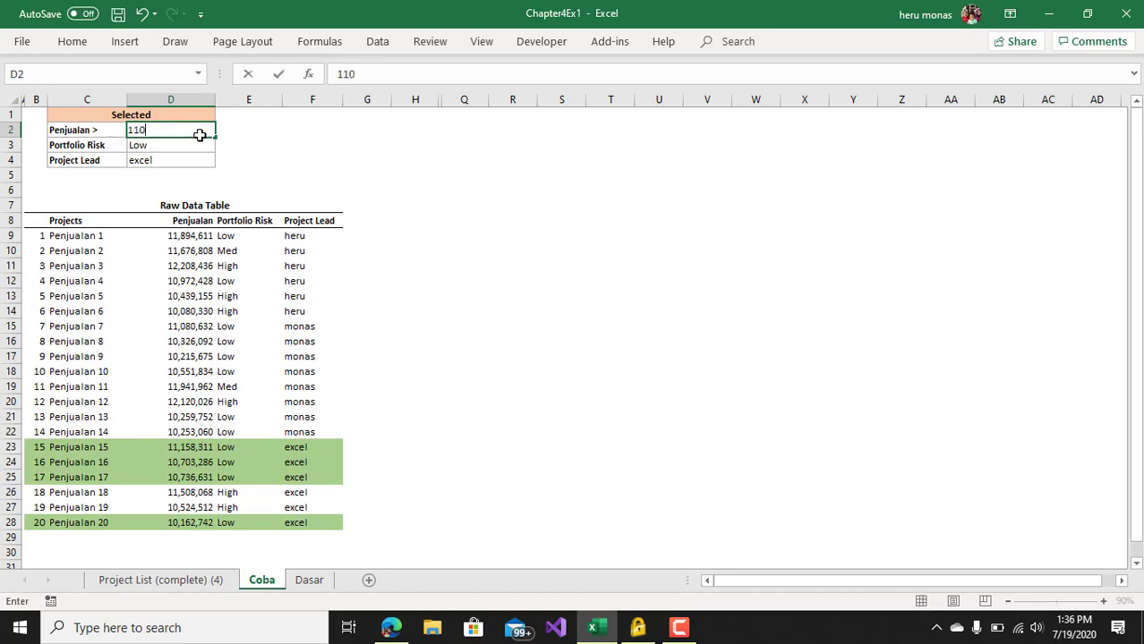
{"action": "type", "text": "00,000"}
{"action": "key", "text": "Return"}
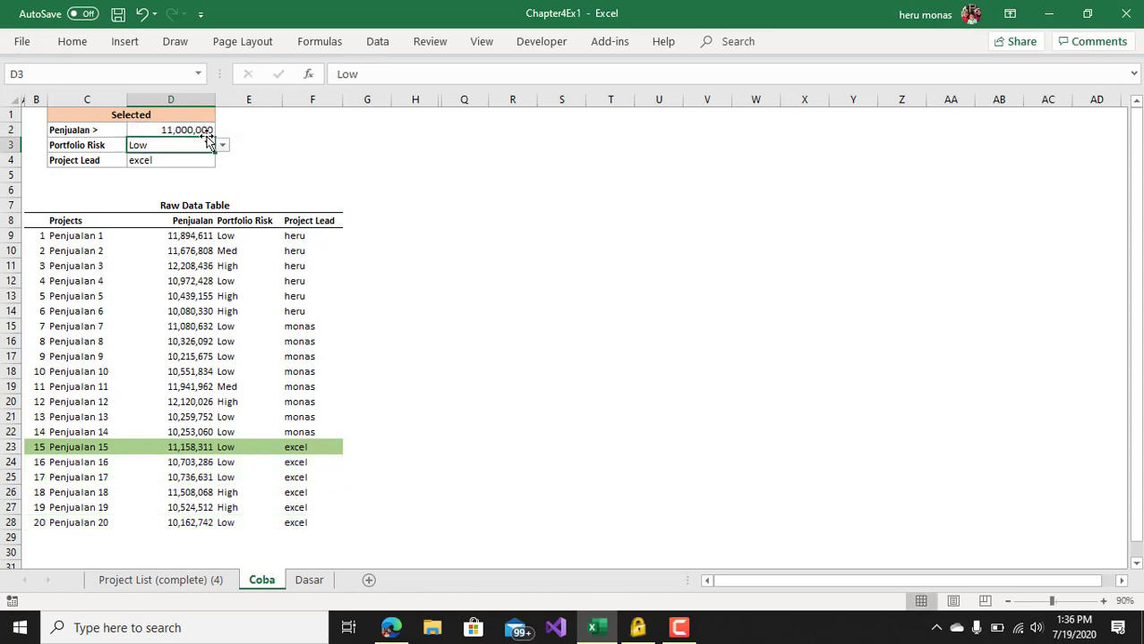
Step: Set the Portfolio Risk criterion in D3 to Med and the Project Lead criterion in D4 to the second listed lead
{"action": "left_click", "coordinate": [222, 148]}
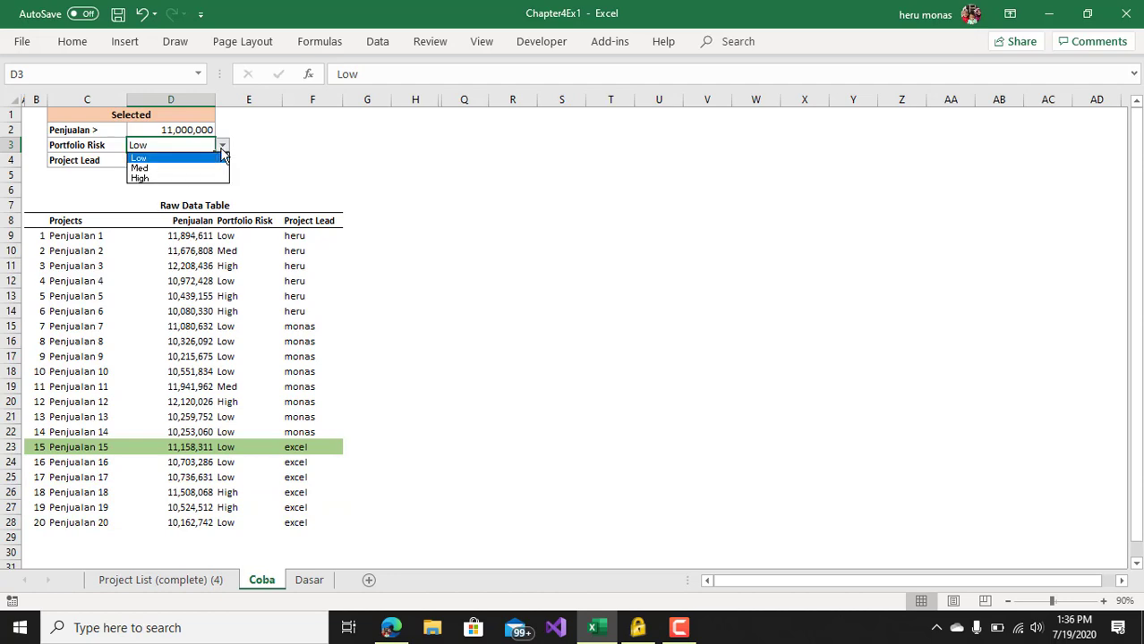
{"action": "left_click", "coordinate": [206, 169]}
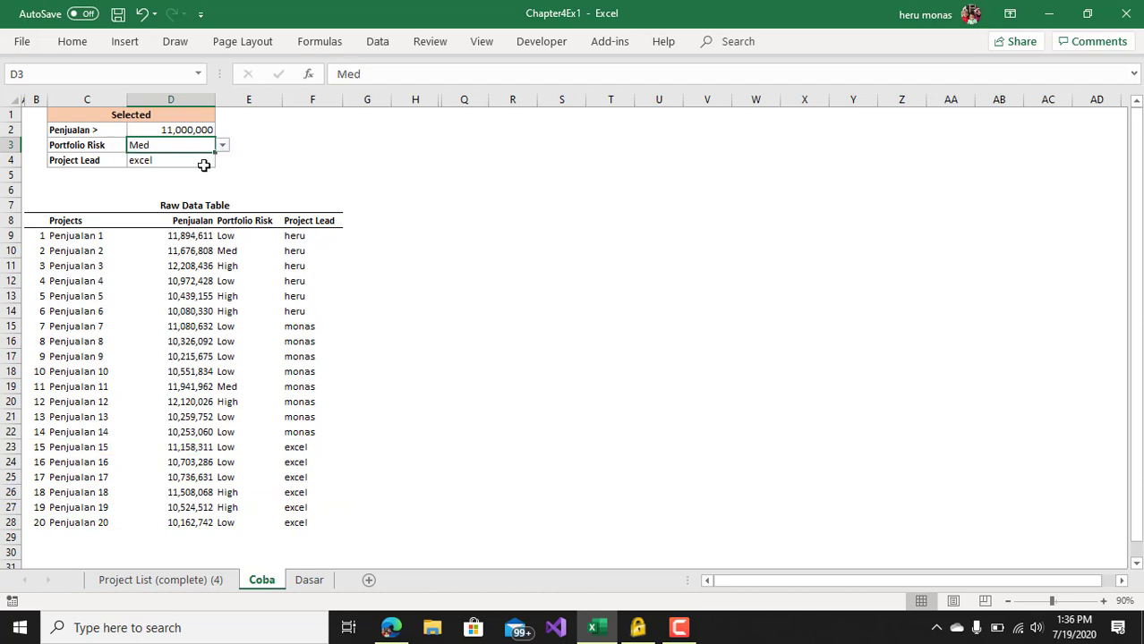
{"action": "left_click", "coordinate": [205, 165]}
{"action": "left_click", "coordinate": [222, 160]}
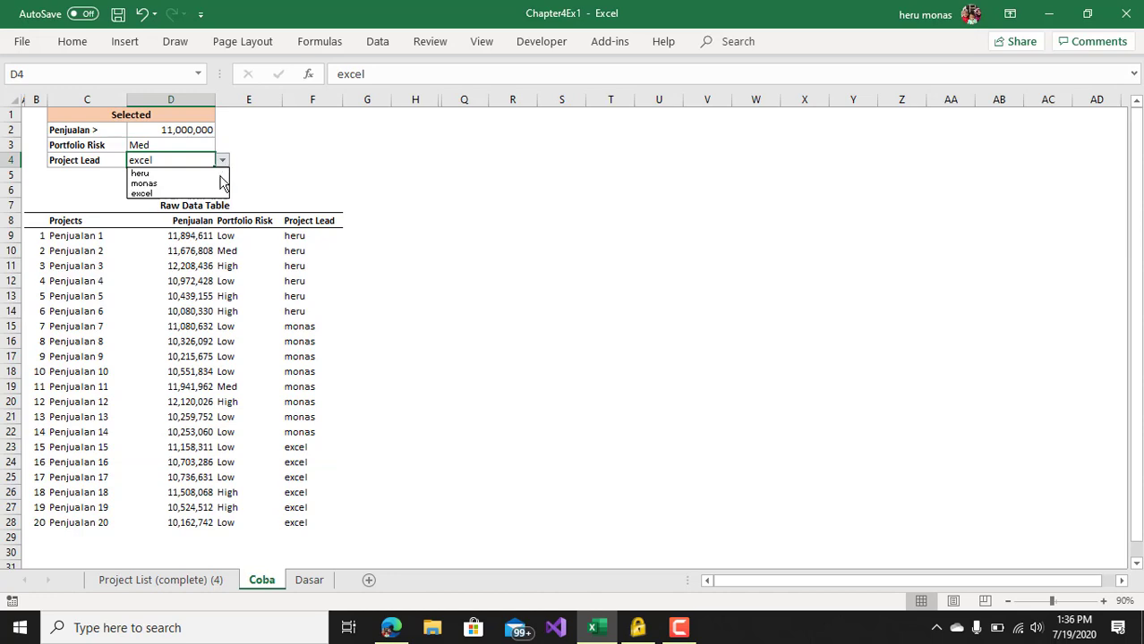
{"action": "left_click", "coordinate": [214, 184]}
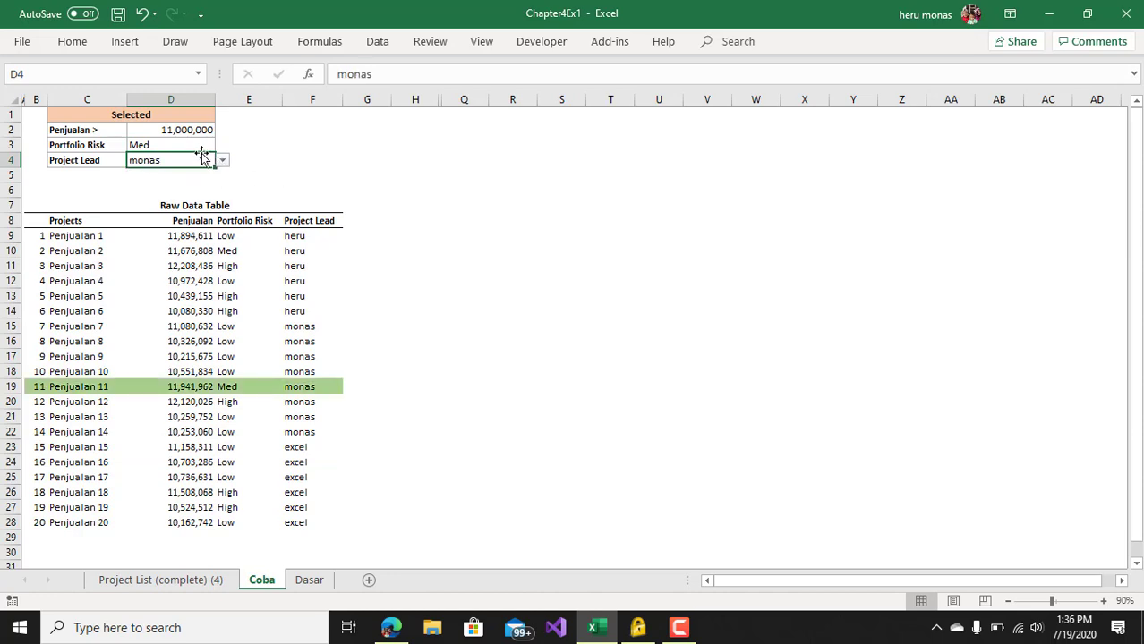
Step: Set the Portfolio Risk criterion in D3 to High
{"action": "left_click", "coordinate": [206, 145]}
{"action": "left_click", "coordinate": [223, 149]}
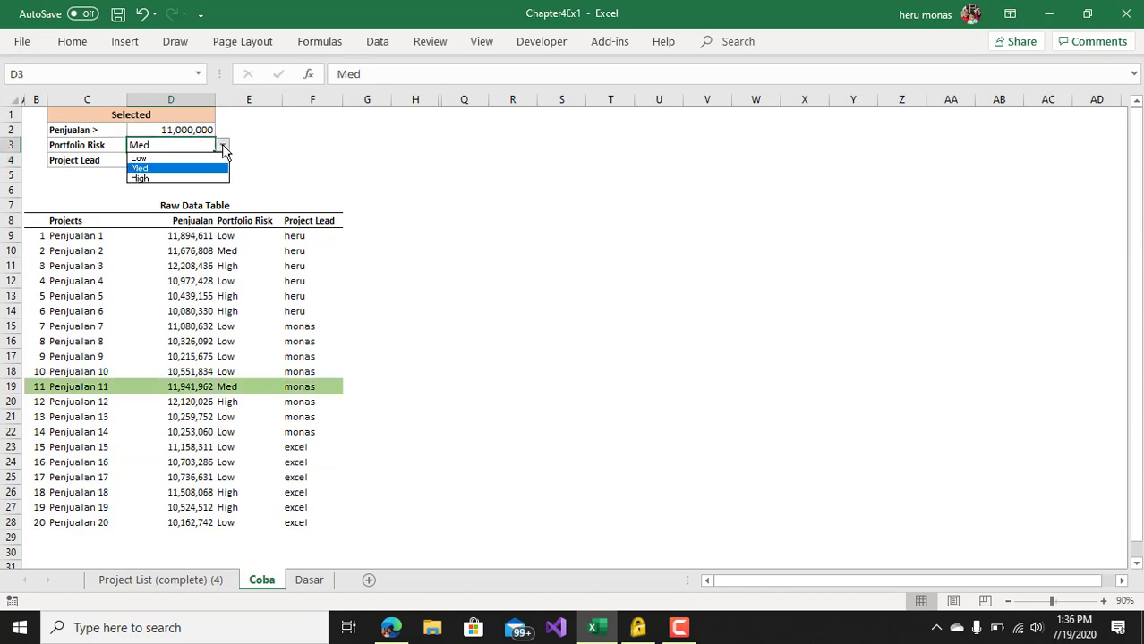
{"action": "left_click", "coordinate": [200, 178]}
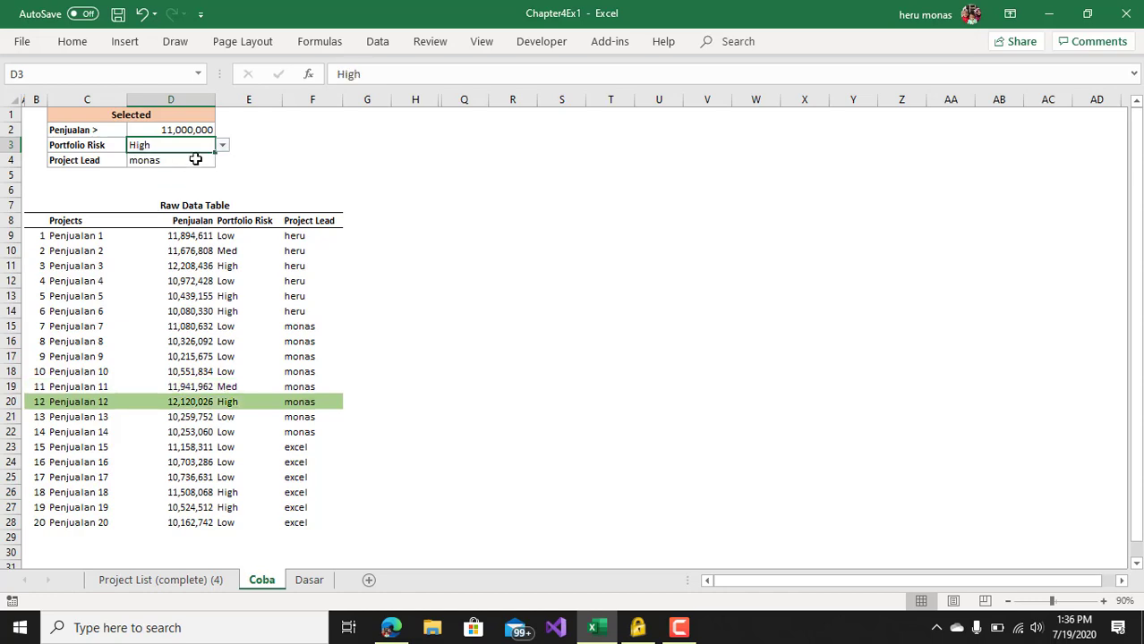
{"action": "left_click", "coordinate": [195, 160]}
{"action": "left_click", "coordinate": [266, 161]}
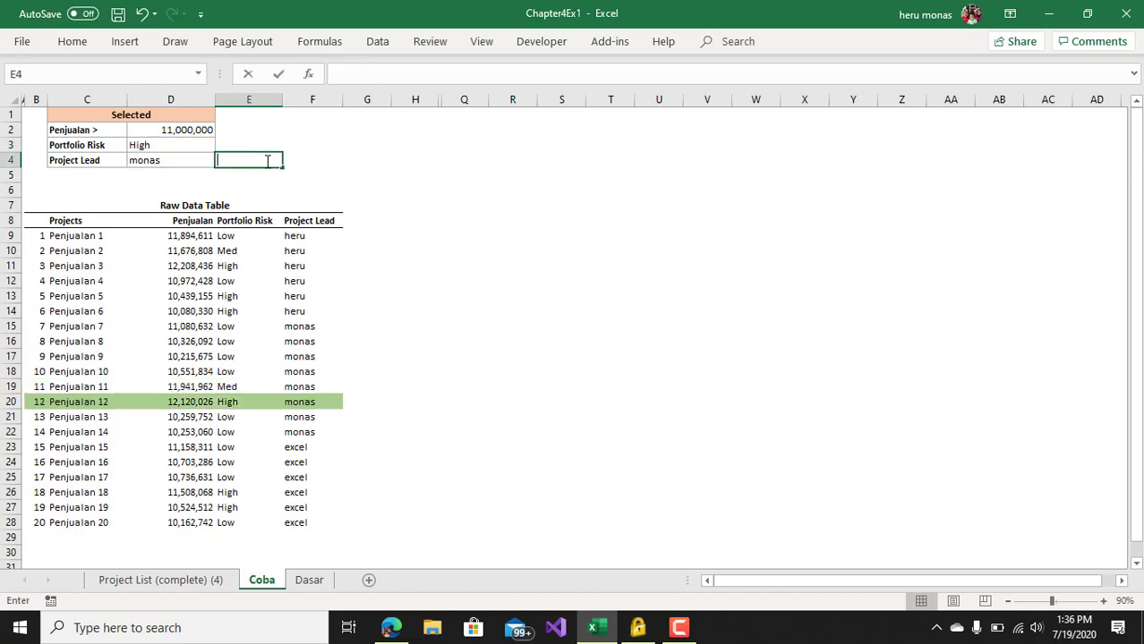
{"action": "left_click", "coordinate": [368, 171]}
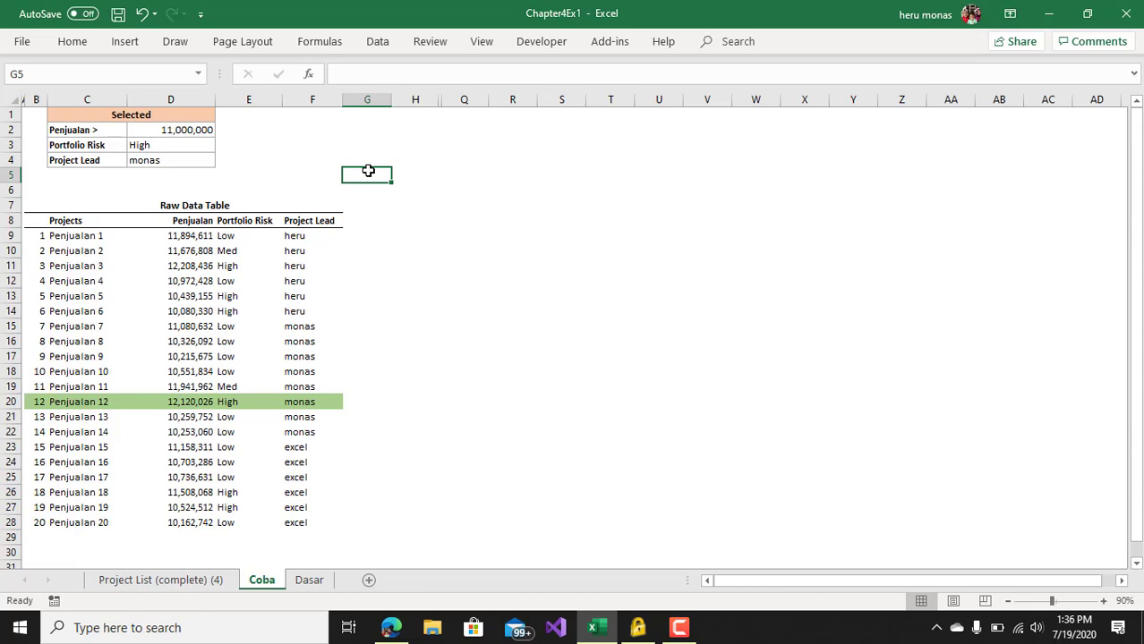
{"action": "left_click", "coordinate": [454, 235]}
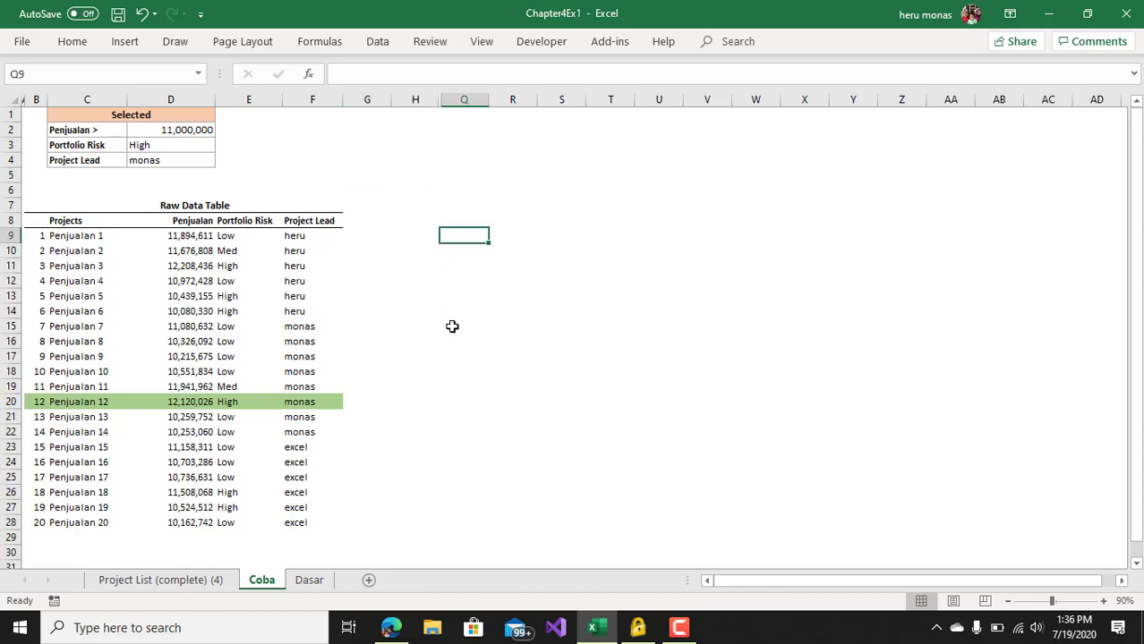
{"action": "left_click", "coordinate": [310, 580]}
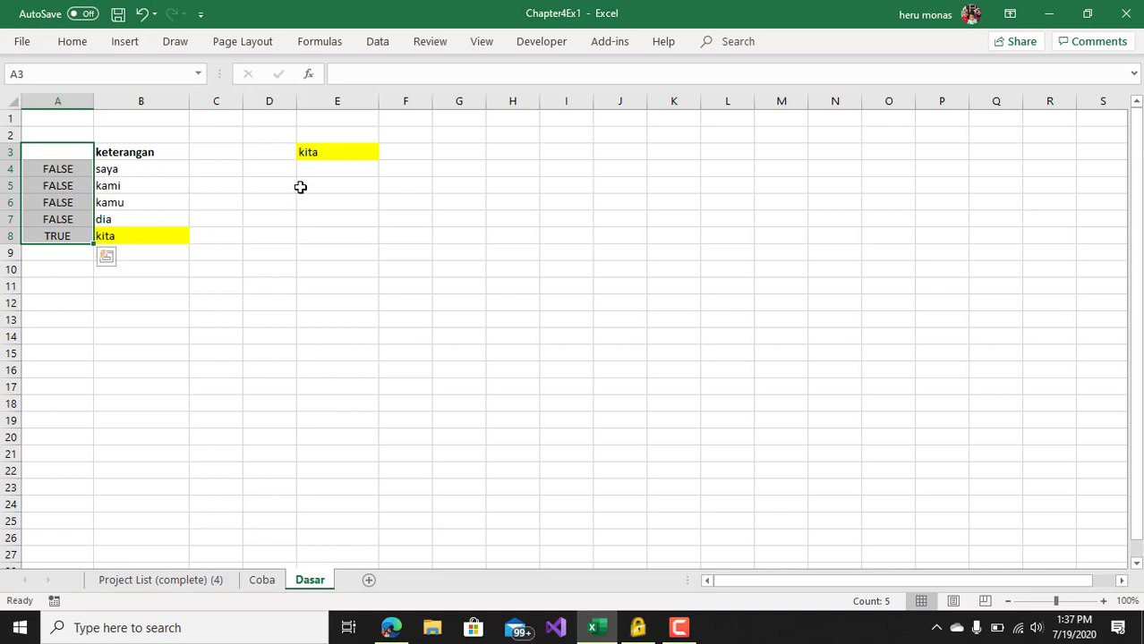
{"action": "left_click", "coordinate": [77, 47]}
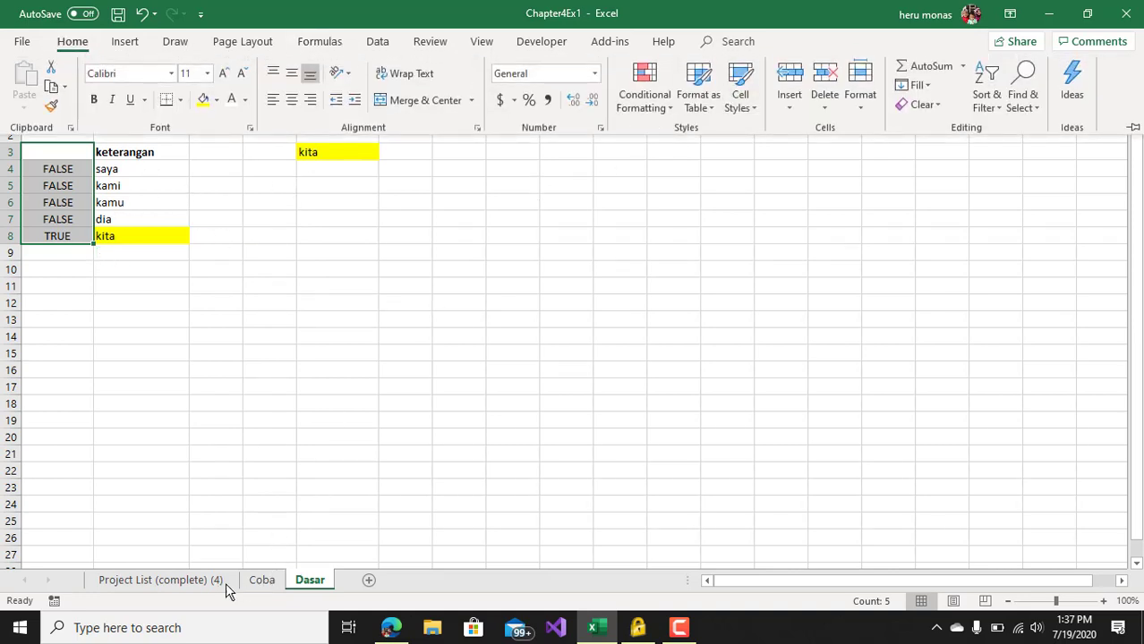
{"action": "left_click", "coordinate": [262, 584]}
{"action": "left_click", "coordinate": [263, 584]}
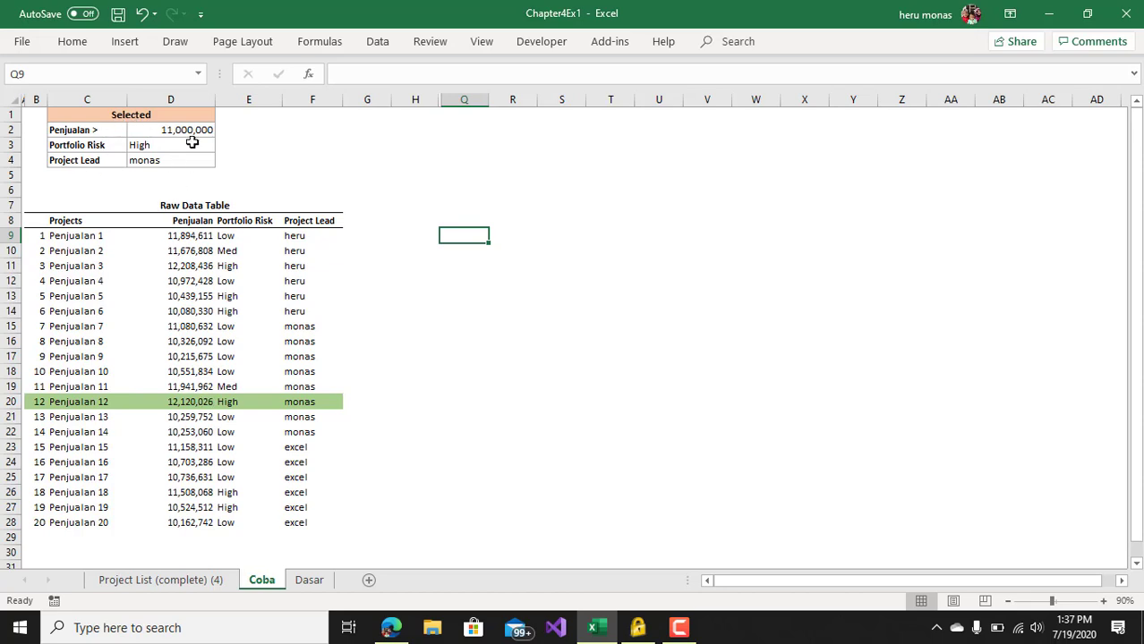
{"action": "left_click", "coordinate": [472, 302]}
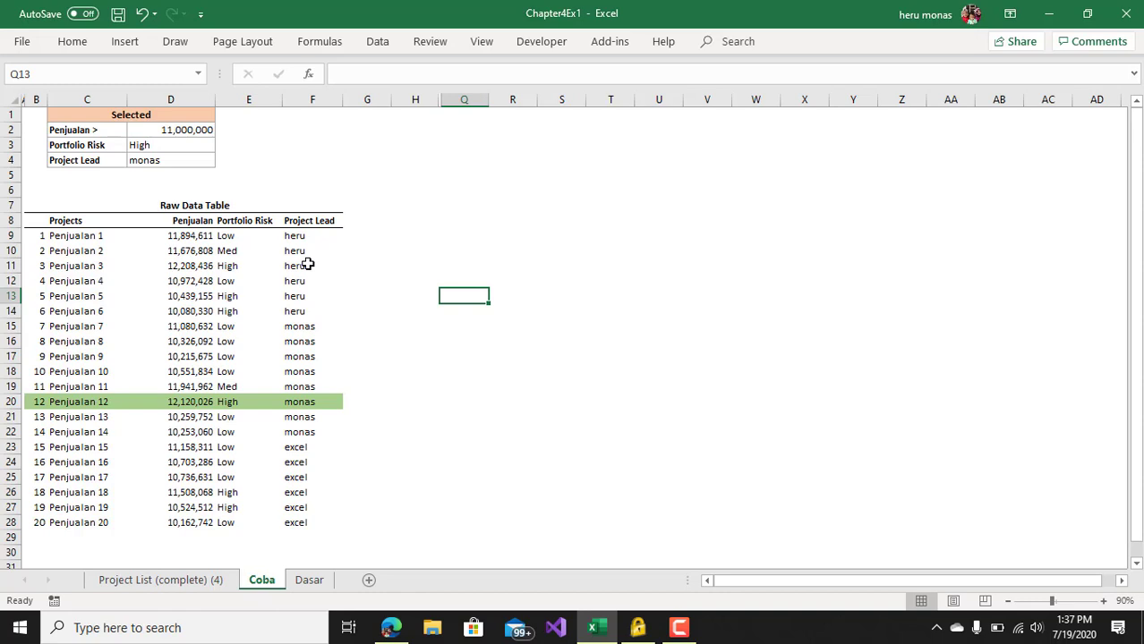
{"action": "left_click", "coordinate": [679, 629]}
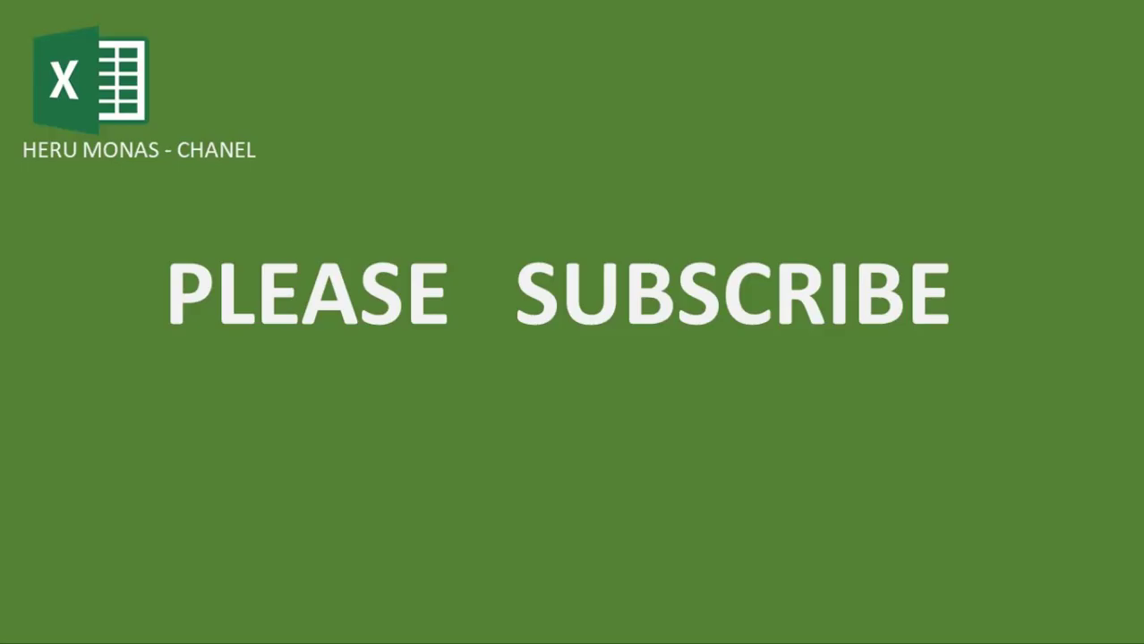